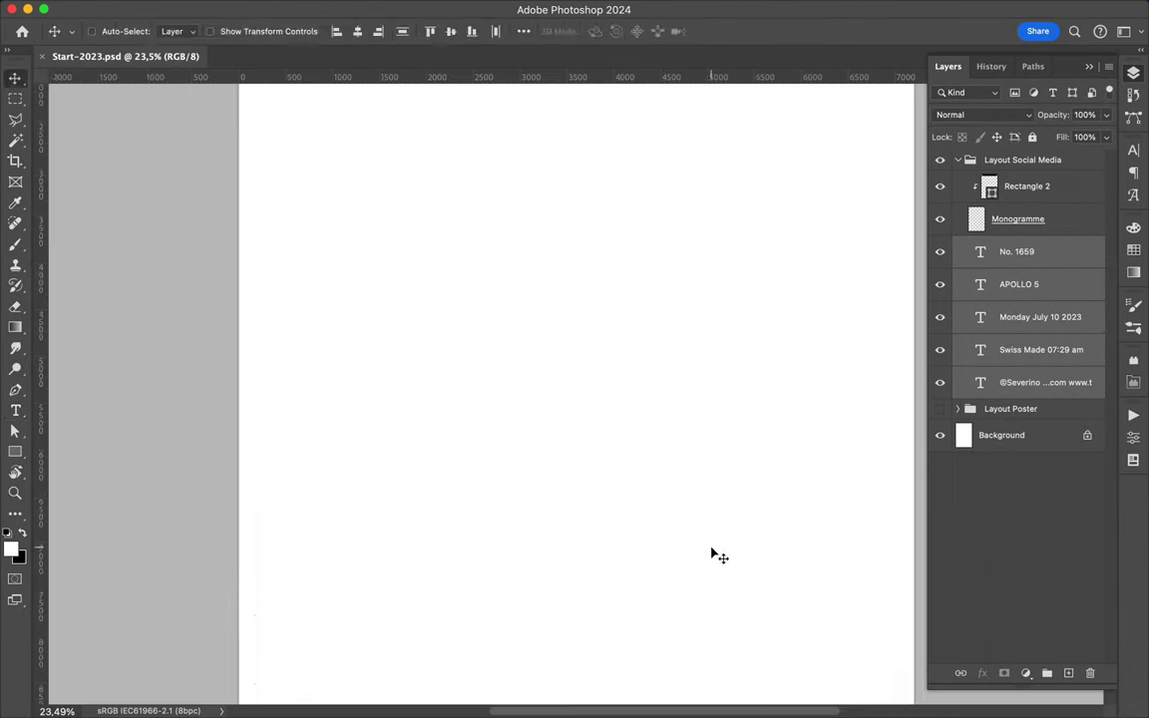
- Retype the poster footer to read Friday November 3 2023, No. 1775, 06:54 am
double_click(806, 571)
type("06:54")
double_click(227, 543)
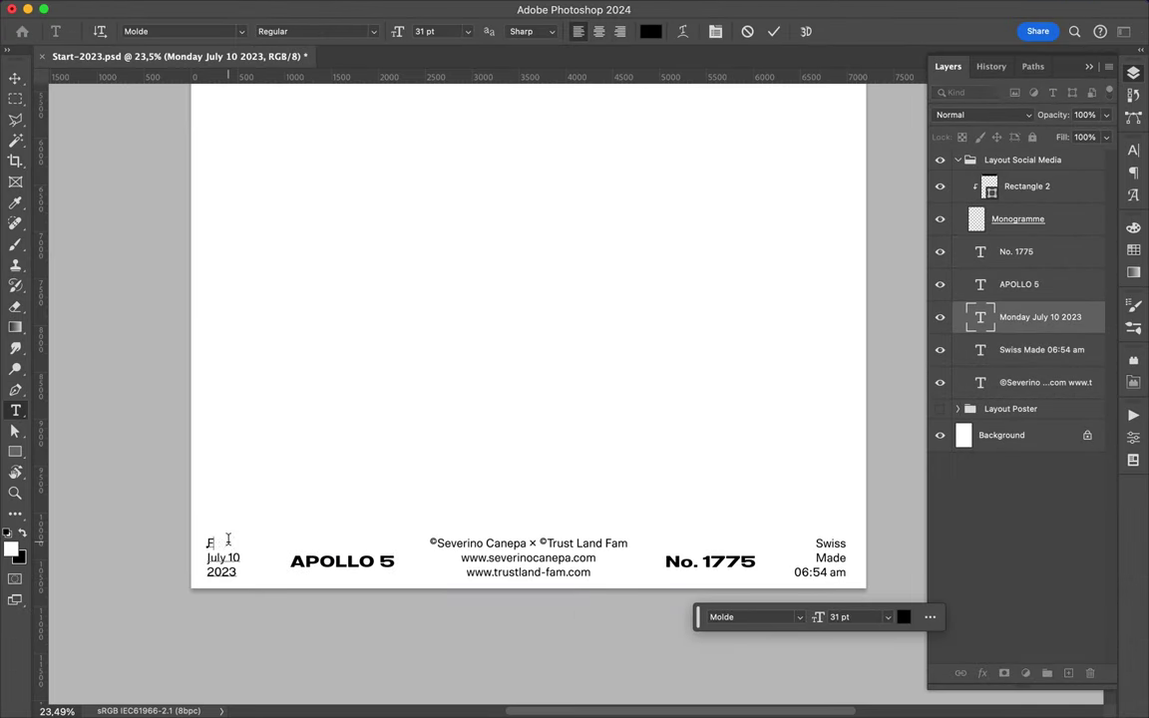
type("Friday N")
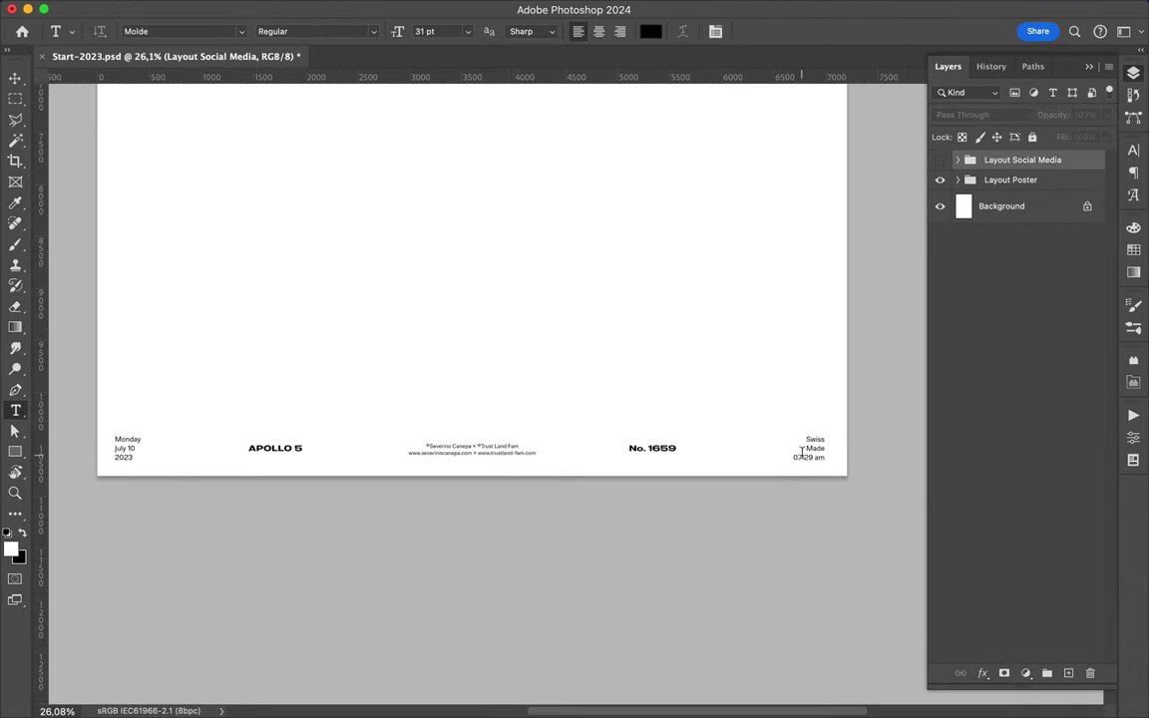
double_click(654, 447)
type("1775")
double_click(123, 438)
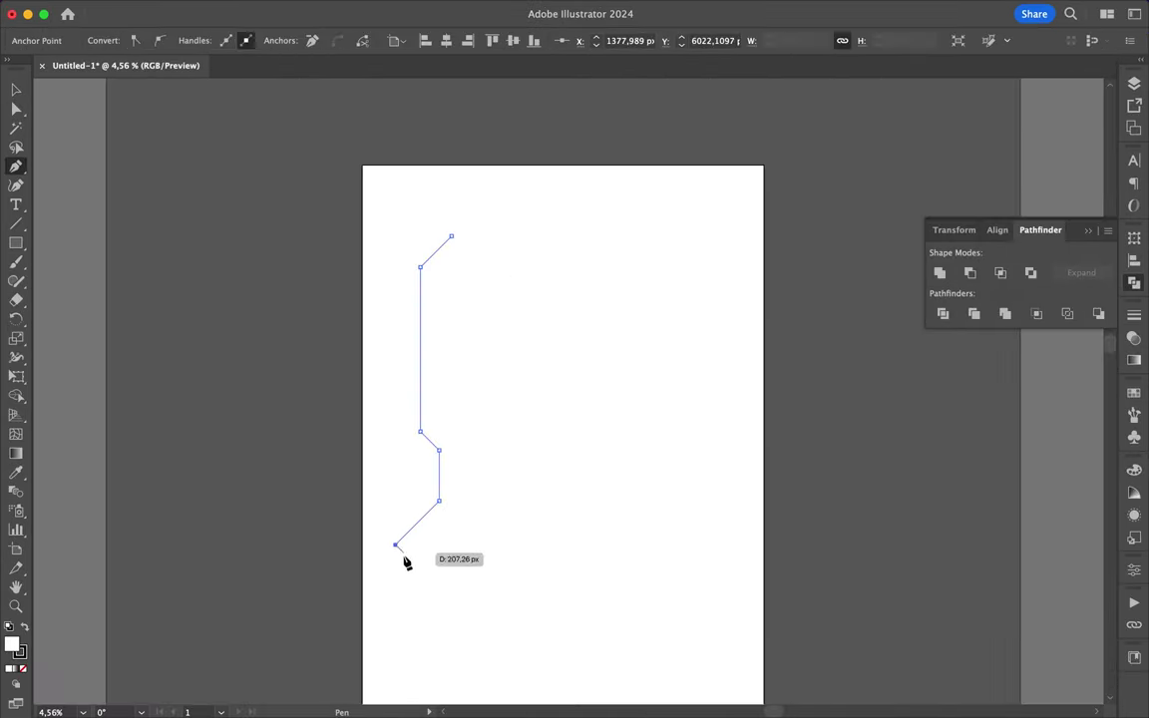
- In Illustrator, place Pen anchor points to start an angular zigzag outline
left_click(396, 618)
scroll(399, 618, "down", 1)
left_click(434, 648)
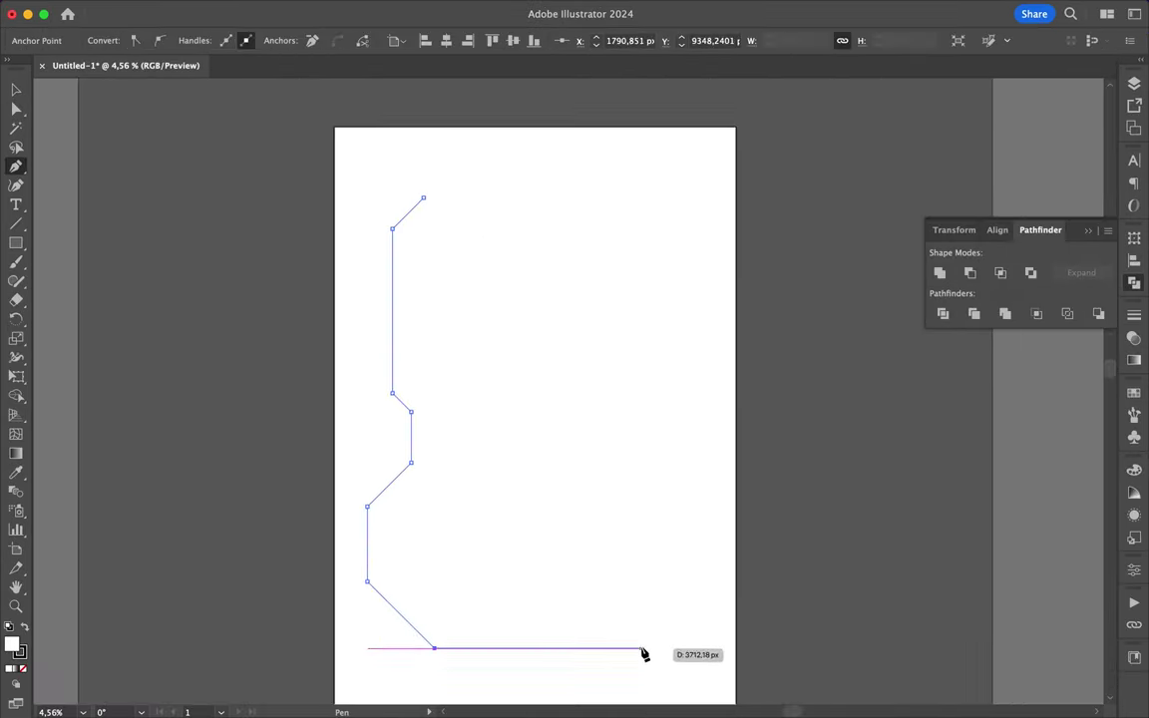
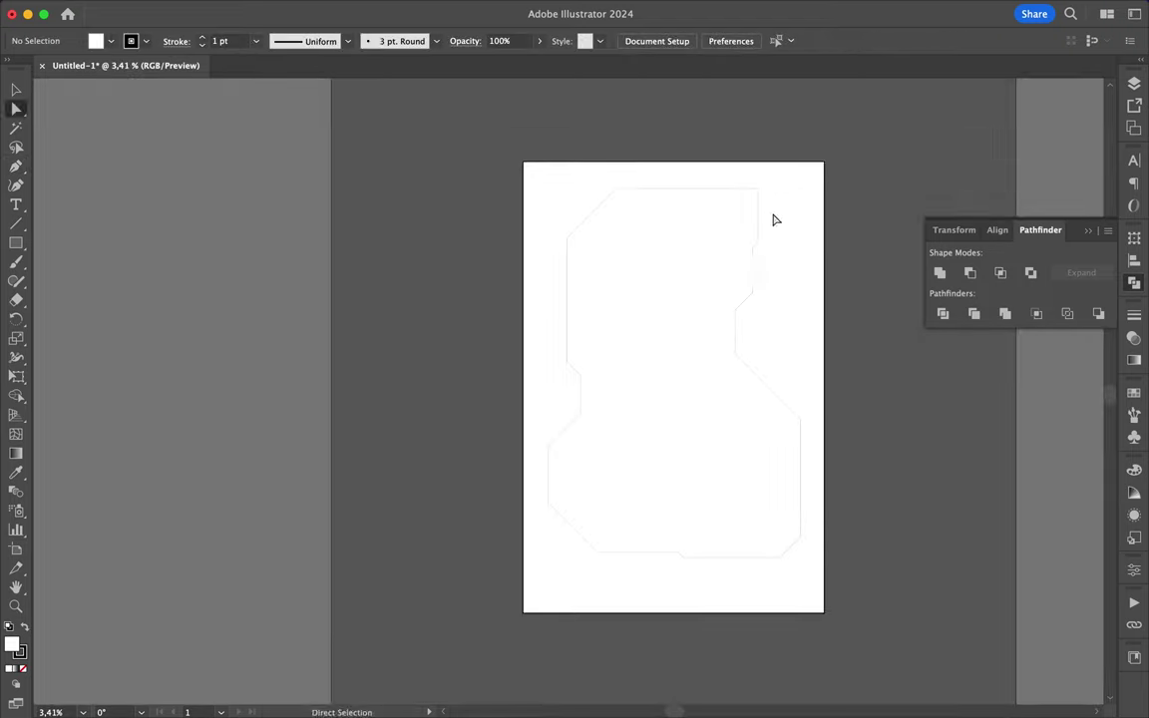
- Close the silhouette outline into a black-filled shape and select its bottom anchors
left_click(751, 295)
left_click(22, 666)
key("super+0")
key("a")
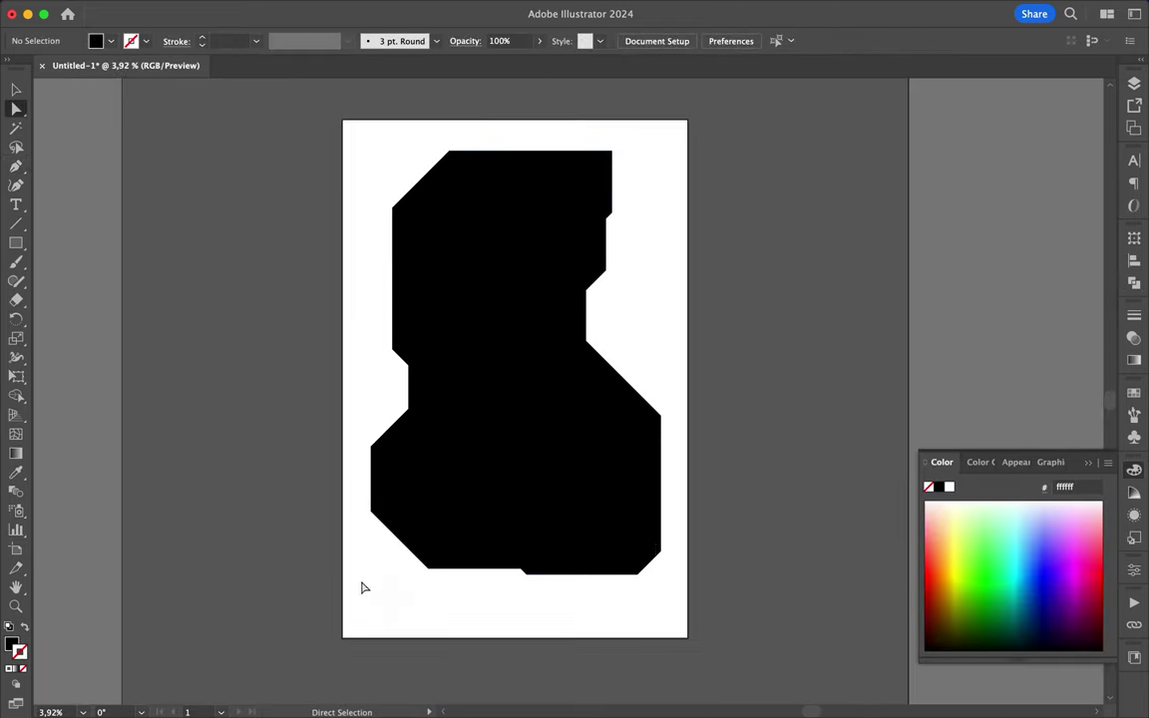
left_click_drag(362, 587, 525, 608)
- Clear the selection and select a single anchor on the shape's right side
left_click(349, 331)
scroll(616, 310, "up", 2)
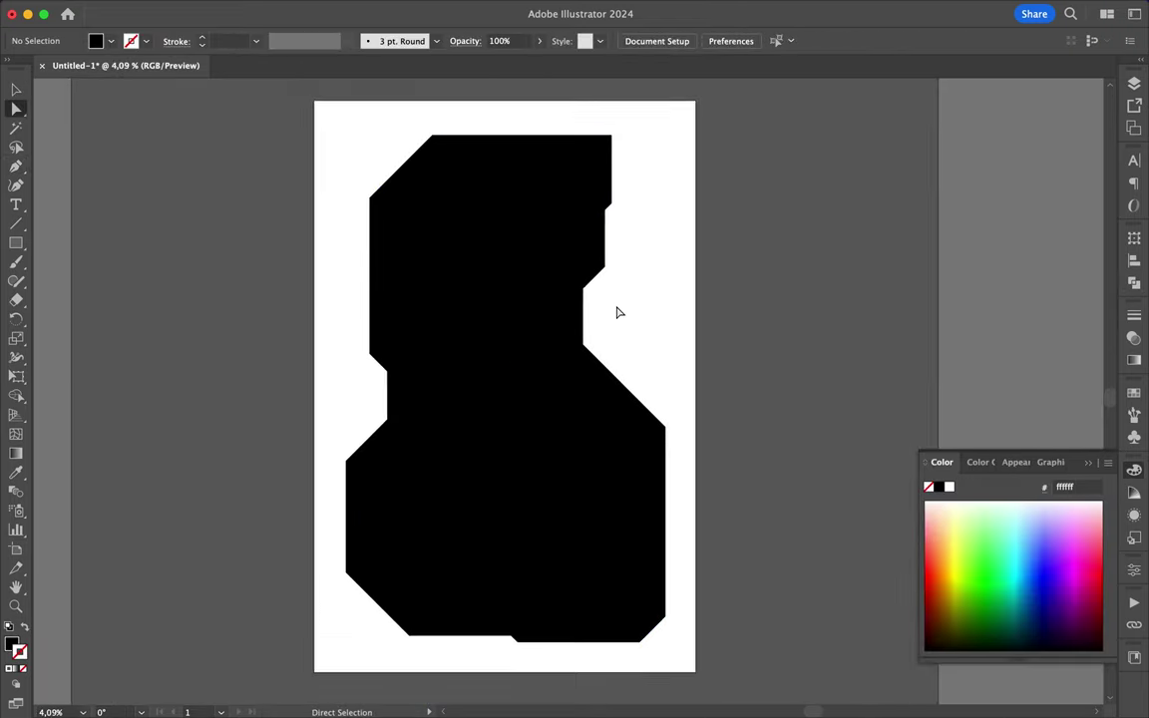
scroll(615, 311, "up", 3)
left_click(551, 377)
- Trace a new pen path from the top-right corner down the shape's right edge
key("p")
scroll(622, 325, "up", 1)
left_click(604, 127)
left_click(604, 248)
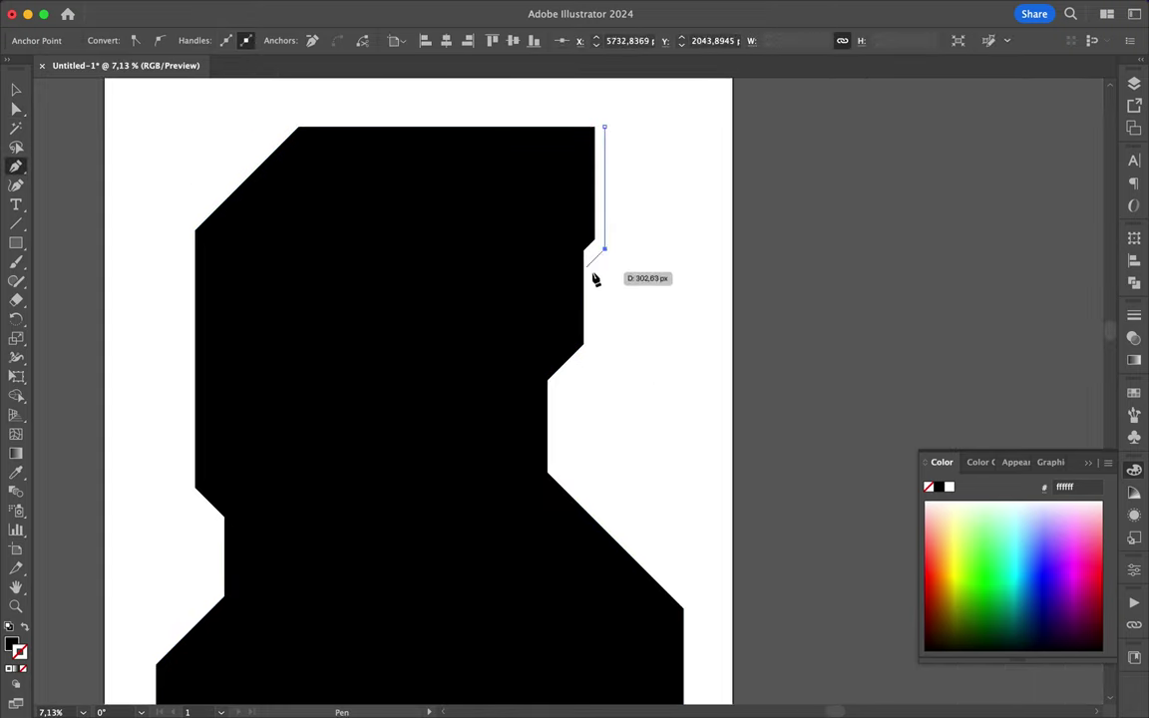
left_click(695, 614)
scroll(687, 638, "down", 3)
left_click(700, 546)
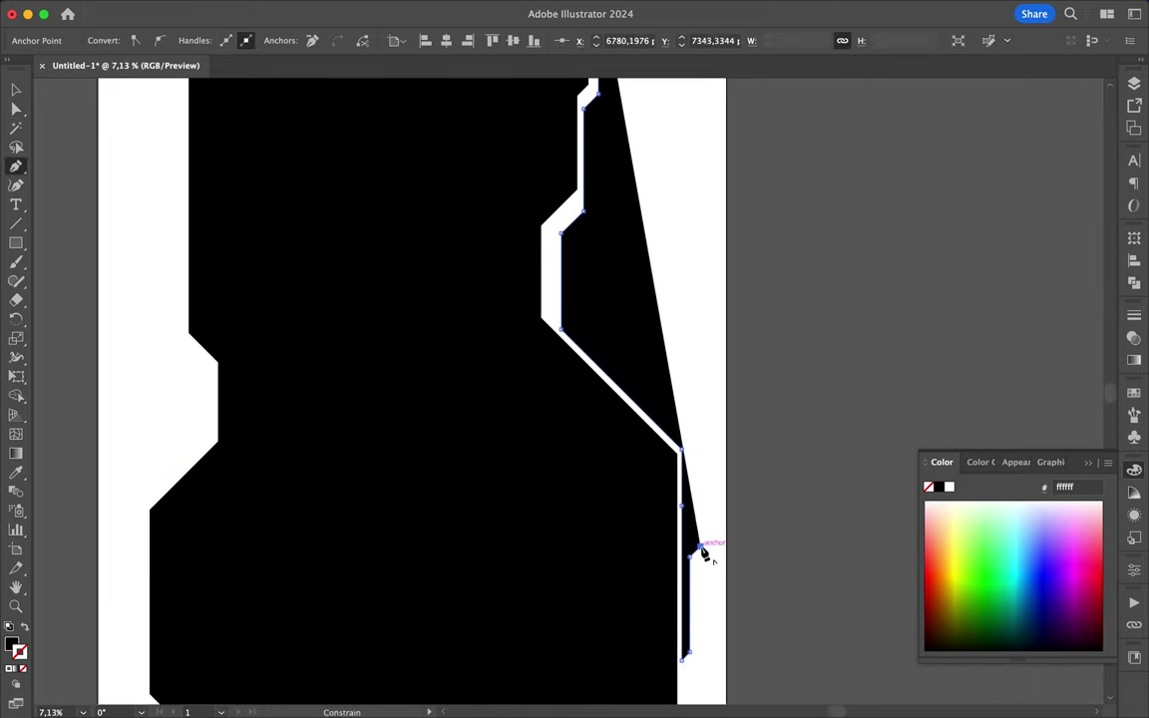
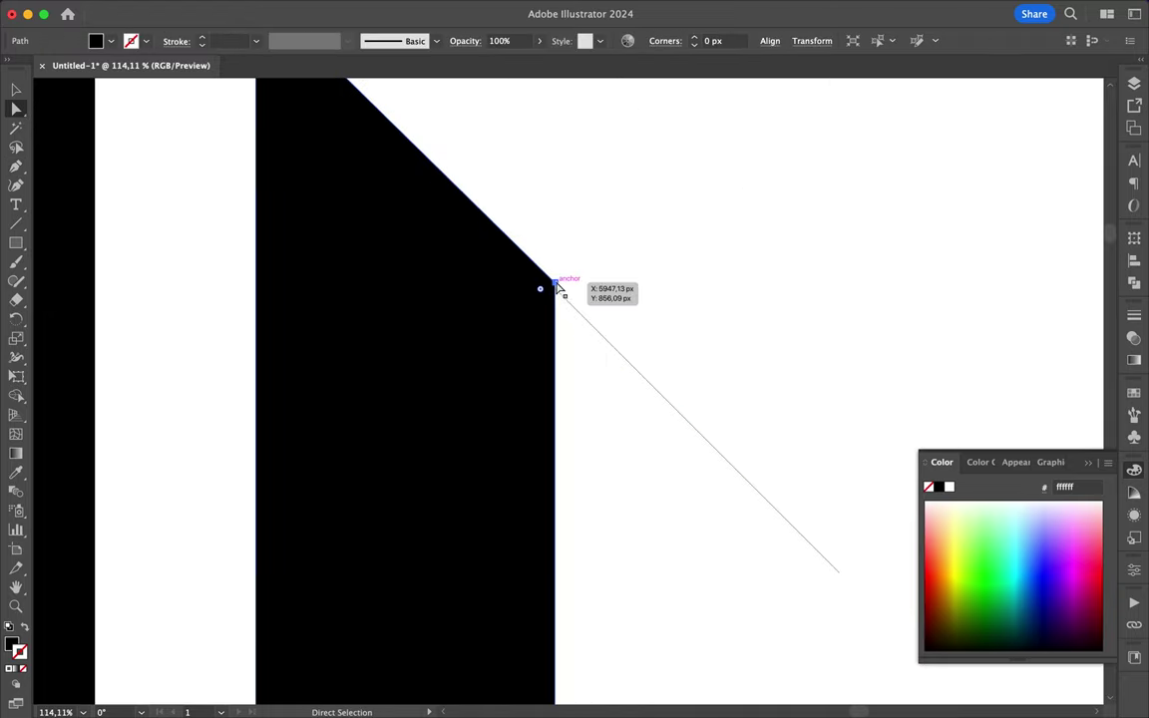
- Finish adjusting the panel's top-left corner point and return to whole-object selection
left_click(554, 284)
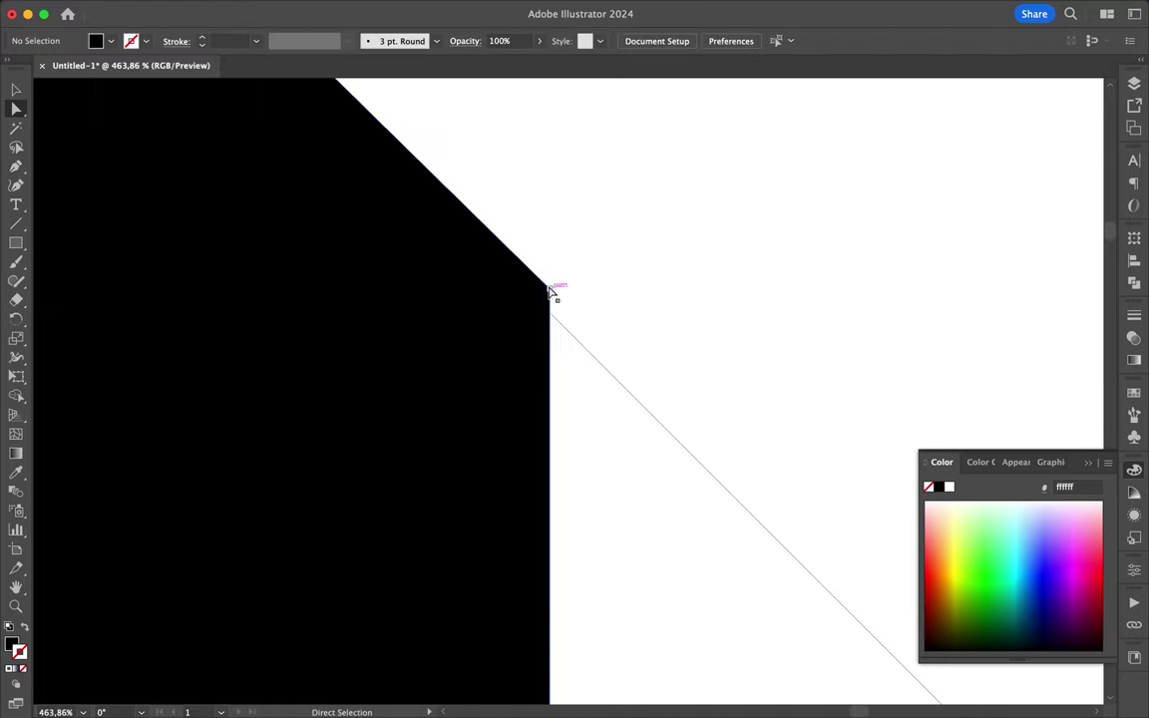
scroll(589, 327, "down", 8)
scroll(589, 327, "down", 5)
scroll(615, 317, "left", 3)
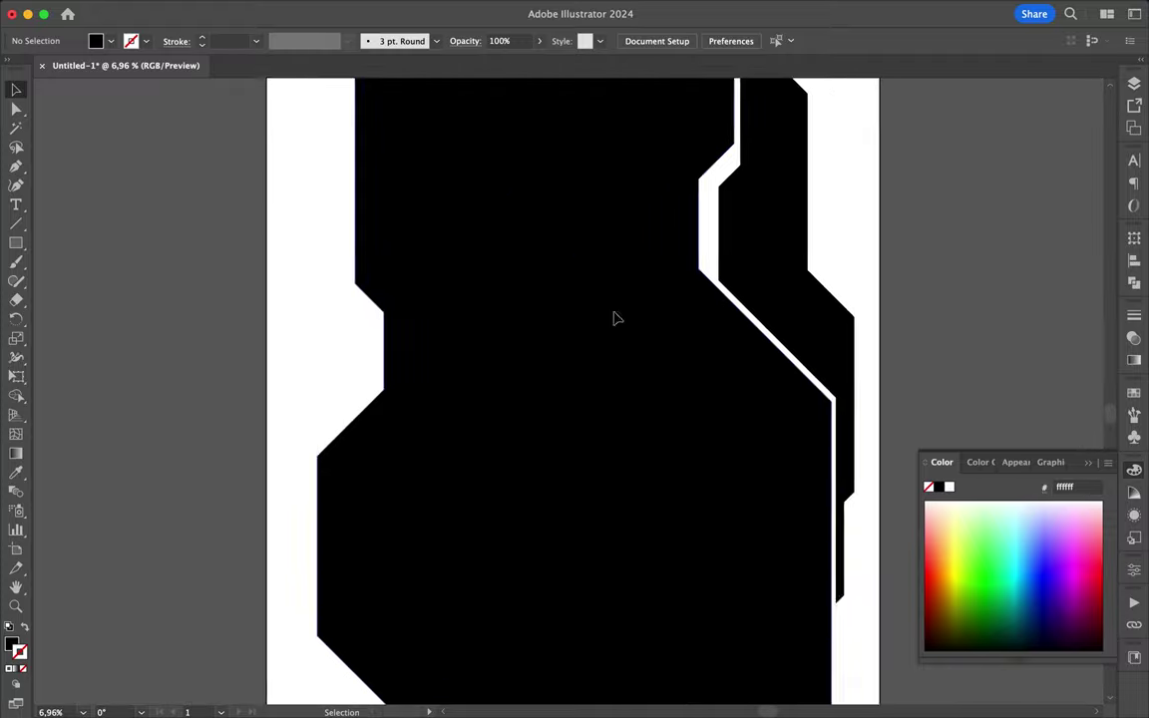
key("v")
scroll(787, 257, "up", 2)
- Draw a notched black border path along the panel's top-left corner and top edge
key("p")
scroll(514, 177, "up", 3)
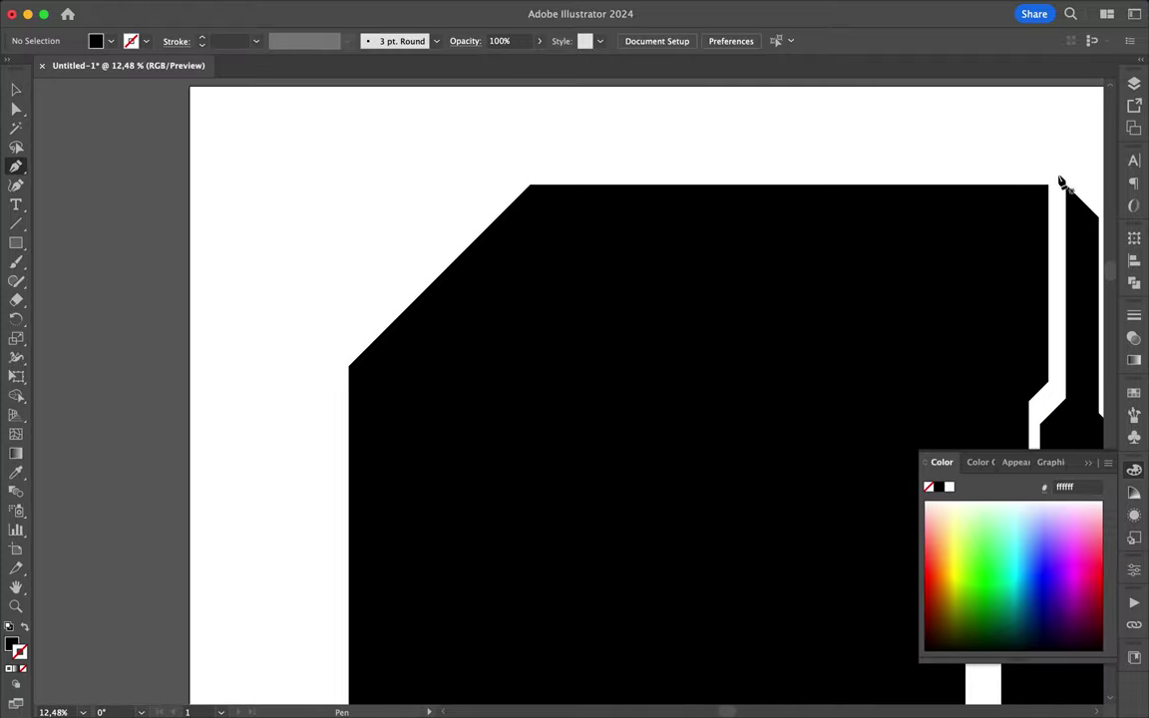
left_click(686, 180, "shift")
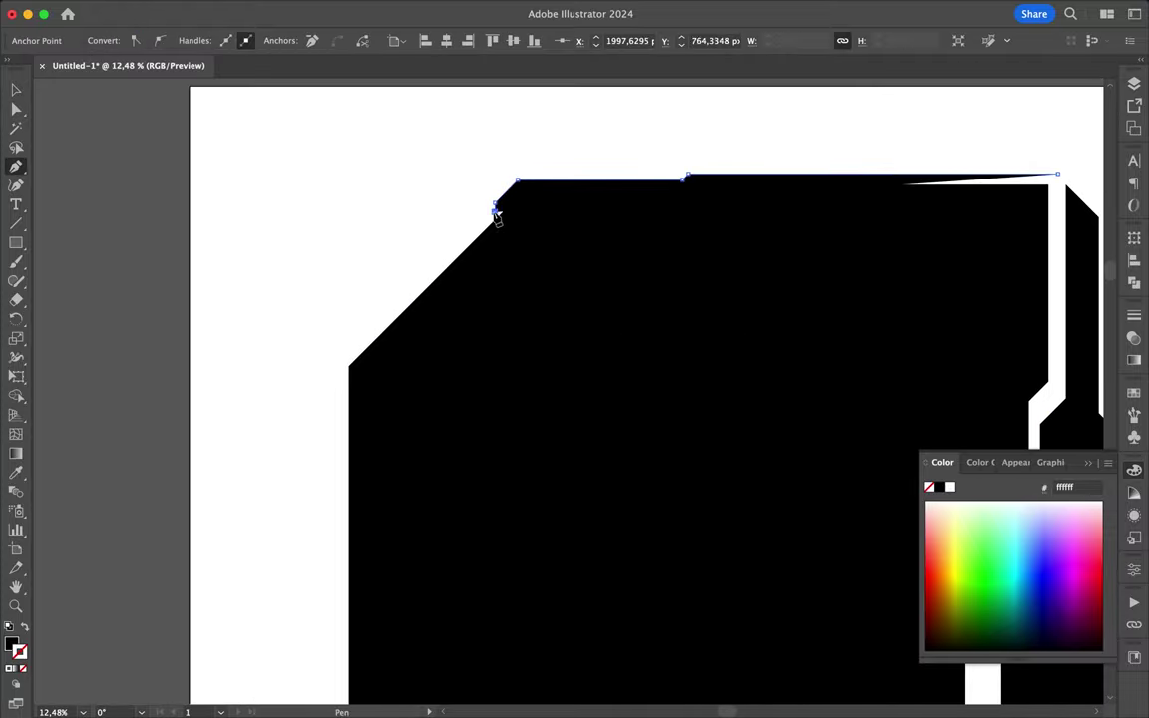
left_click(271, 364)
left_click(271, 307)
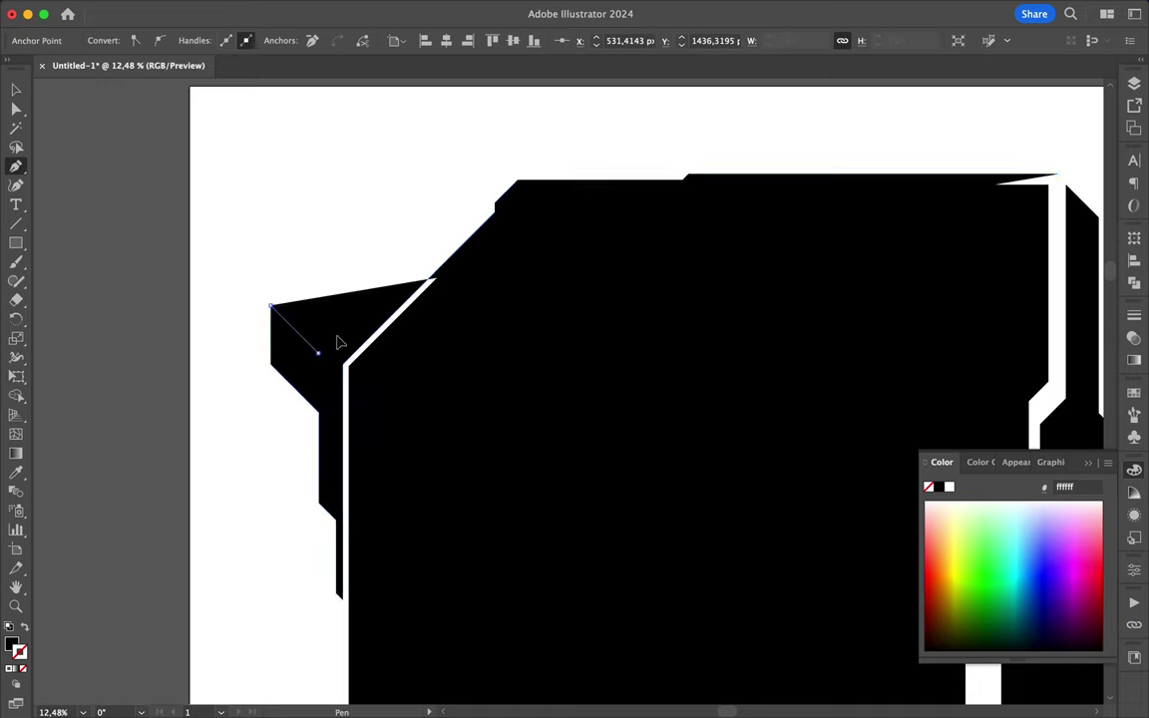
left_click(317, 351)
left_click(365, 308)
left_click(482, 212)
left_click(433, 162)
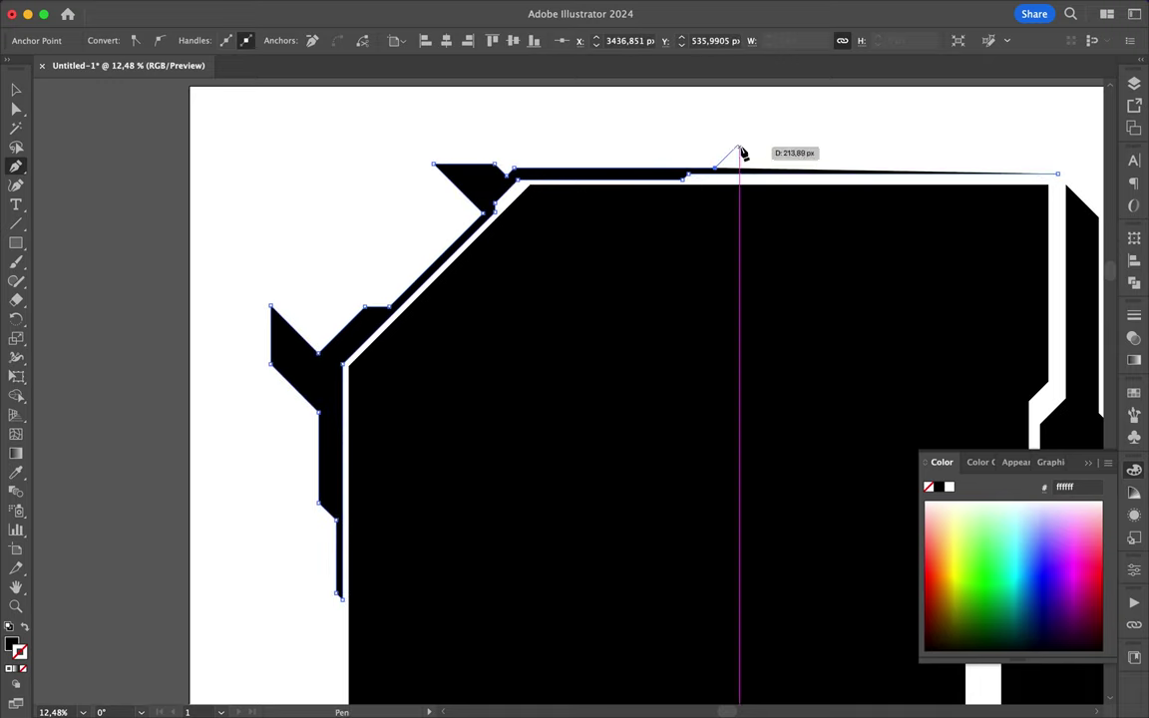
scroll(1064, 179, "up", 10)
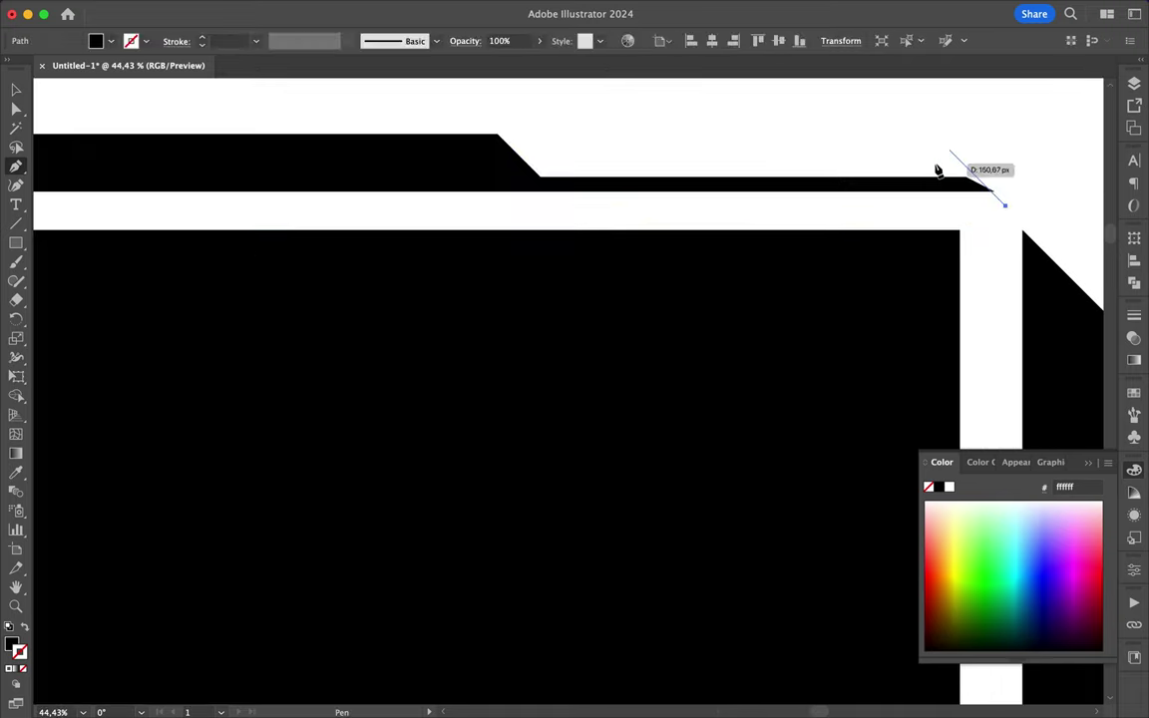
scroll(1038, 274, "up", 5)
- Nudge one border corner point into alignment with the Direct Selection tool
key("a")
left_click_drag(738, 595, 834, 594)
scroll(834, 594, "down", 10)
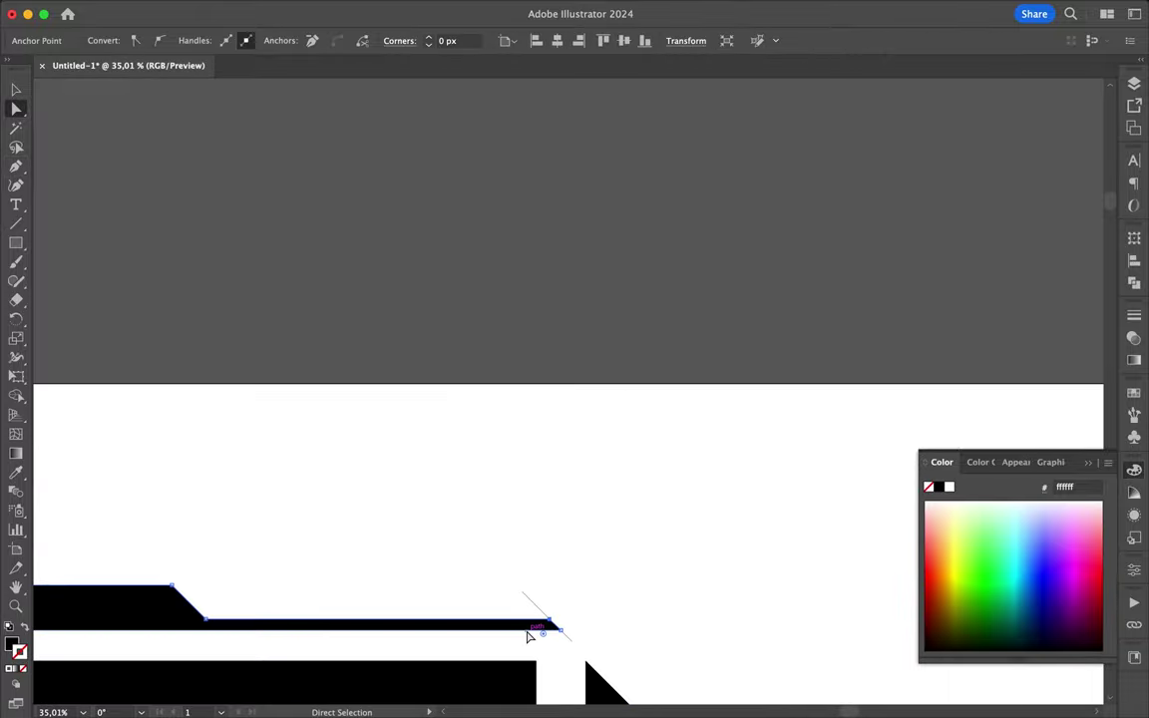
key("v")
scroll(615, 513, "down", 5)
- Start a stepped black border strip down the panel's left edge
scroll(615, 528, "up", 4)
key("p")
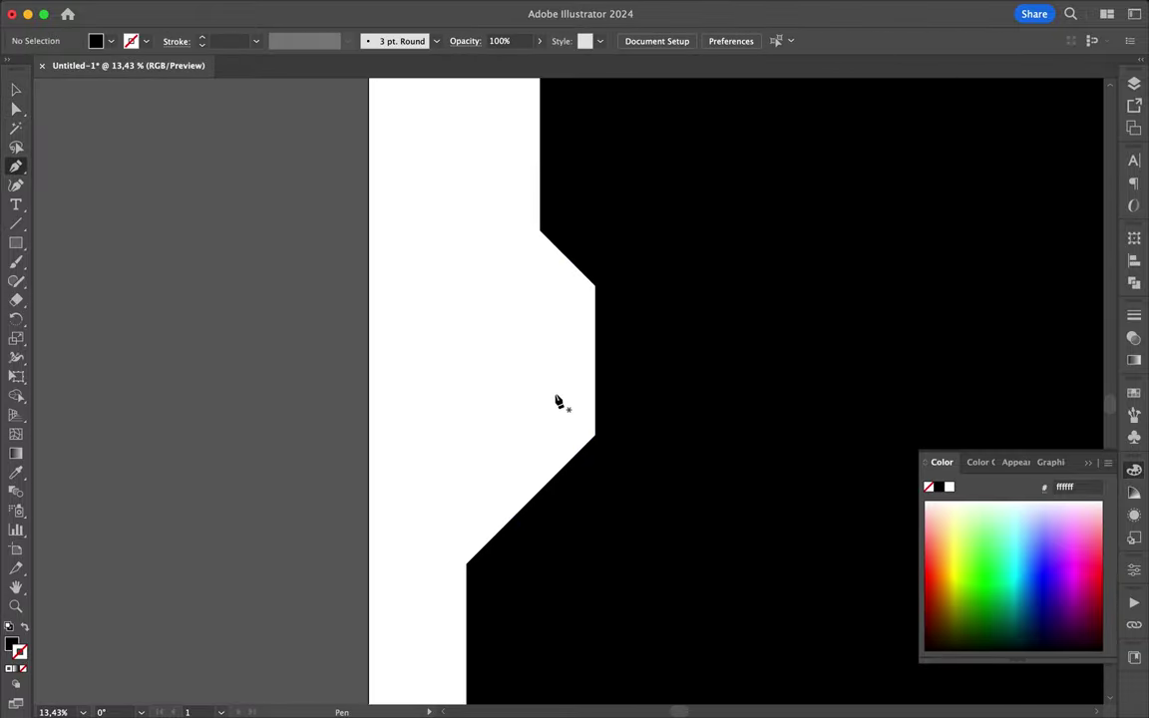
left_click(584, 292)
left_click(584, 389)
scroll(460, 568, "down", 3)
left_click(414, 399)
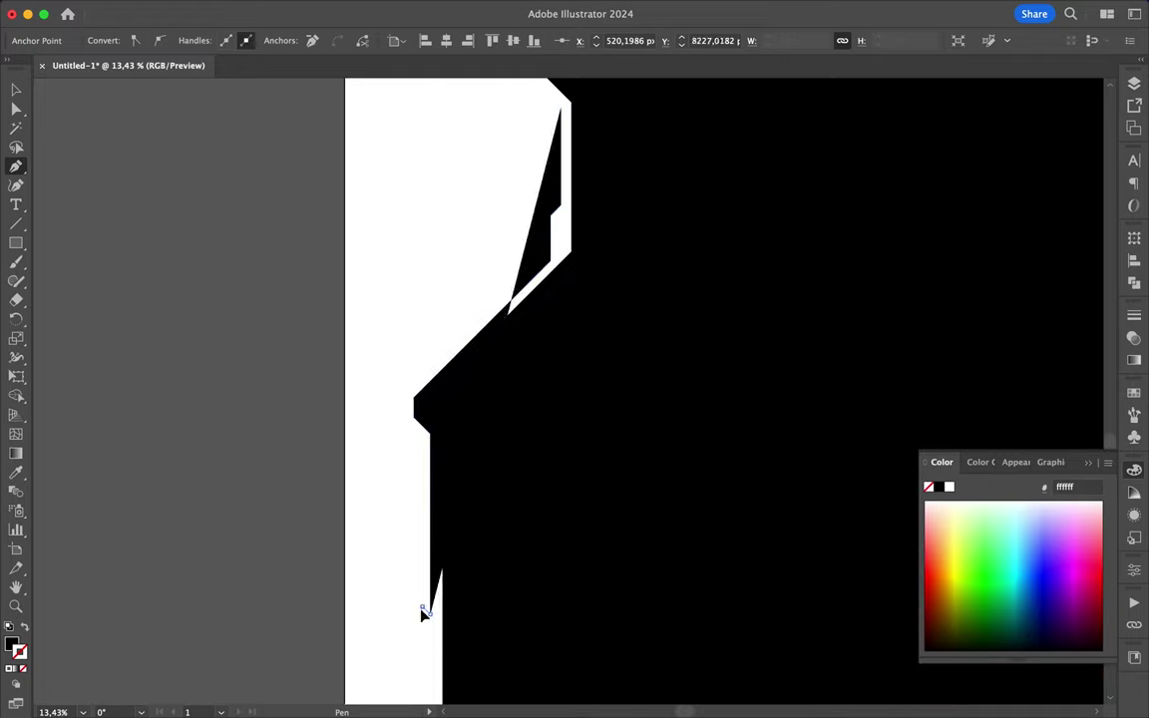
left_click(424, 608)
- Complete the left strip's step back up toward the top and close the shape
left_click(517, 264)
left_click(519, 204)
scroll(556, 113, "up", 5)
left_click(494, 343)
left_click(508, 225)
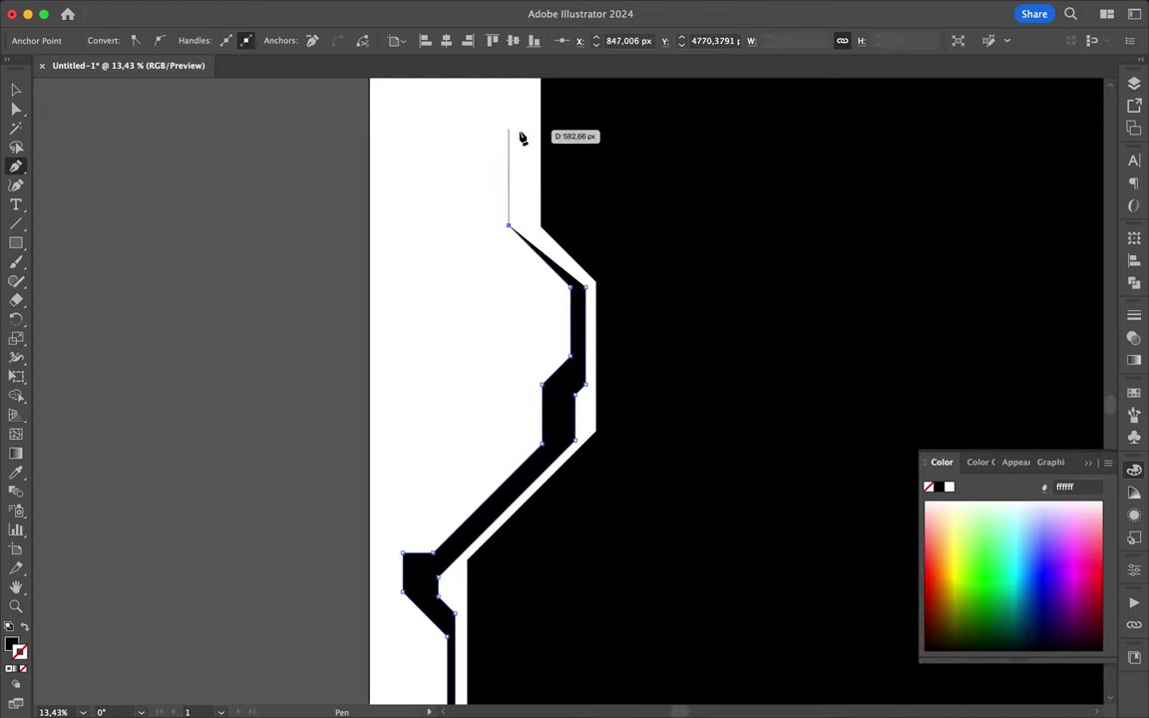
left_click(581, 406)
scroll(582, 409, "up", 5)
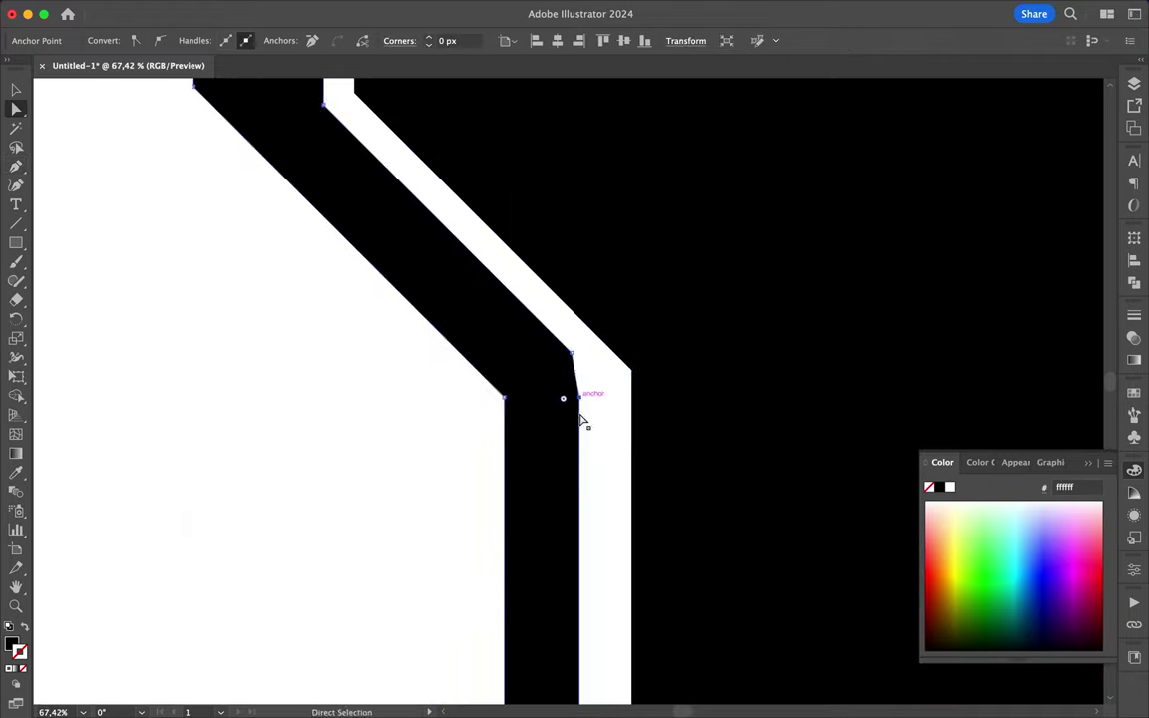
scroll(576, 359, "down", 5)
- Draw a chunky notched black piece beside the left white stripe
key("p")
scroll(438, 389, "down", 3)
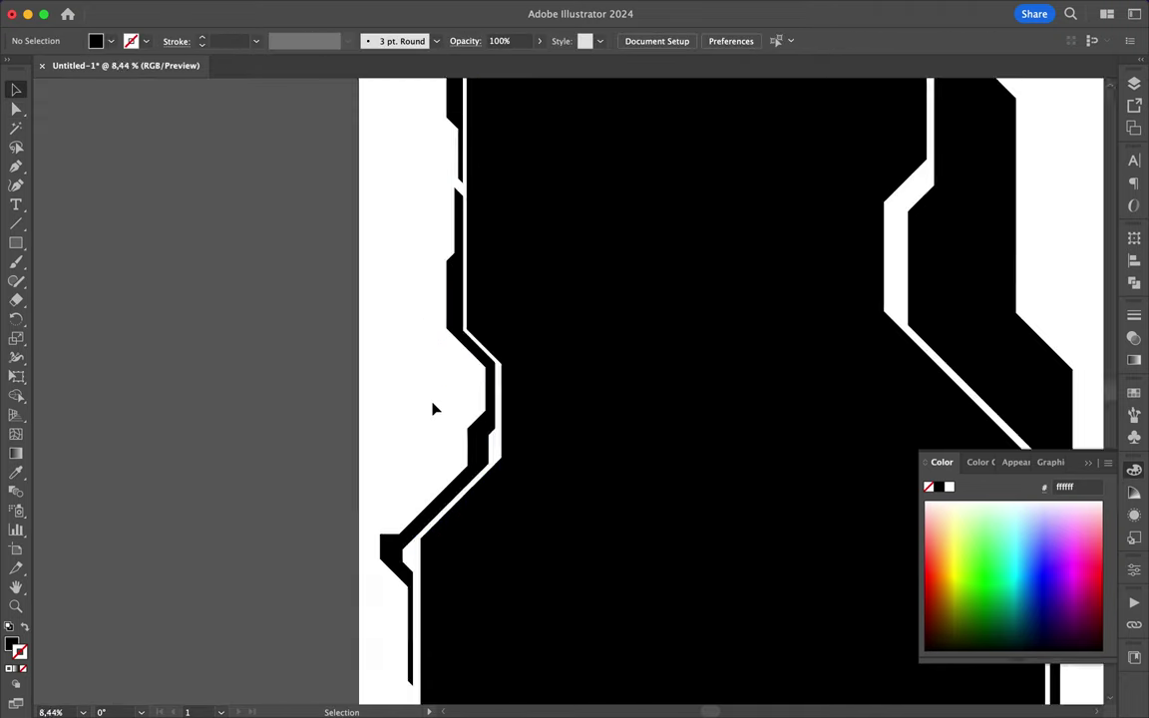
scroll(450, 182, "up", 2)
left_click(456, 169)
left_click(456, 280)
left_click(520, 343)
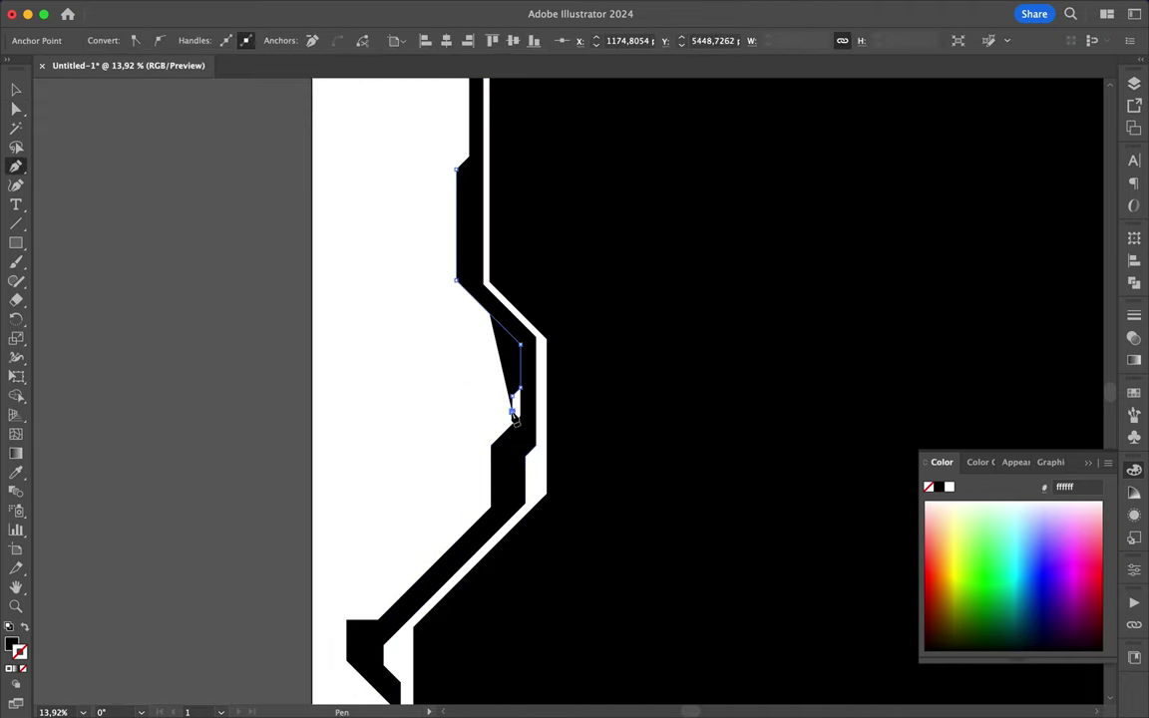
left_click(464, 462)
left_click(479, 500)
left_click(422, 561)
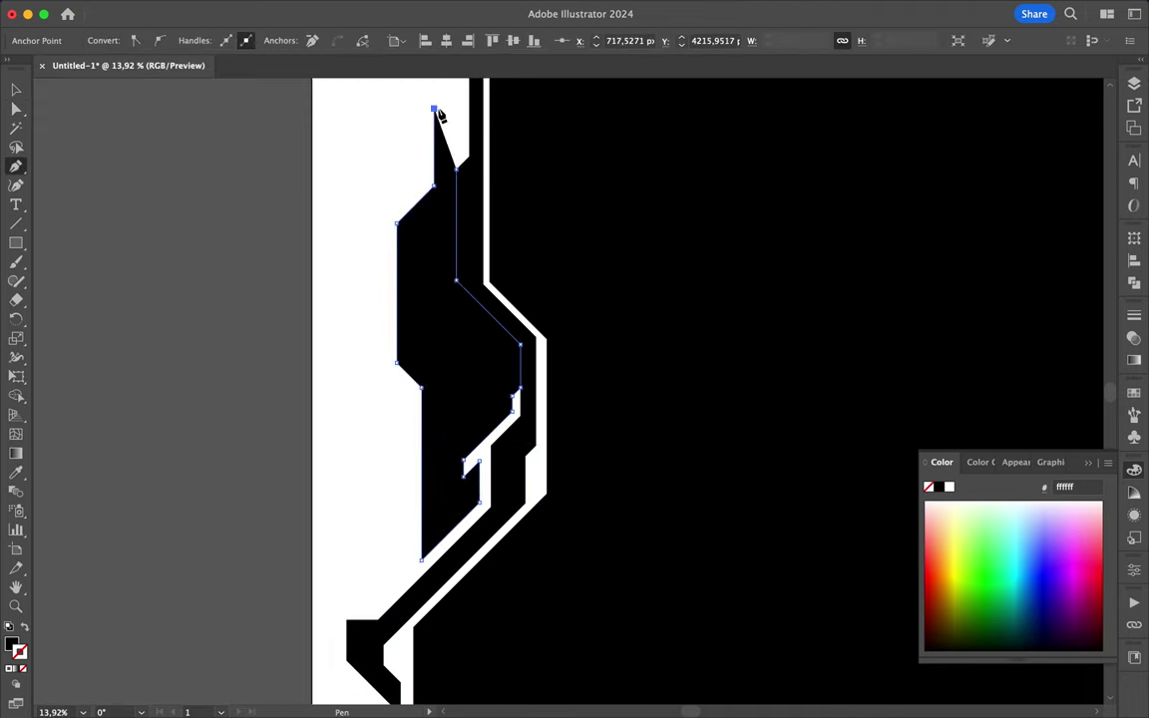
- Align the chunky piece's top corner with the adjoining strip, then deselect it
key("a")
scroll(453, 251, "up", 2)
scroll(453, 173, "up", 5)
left_click_drag(461, 182, 466, 186)
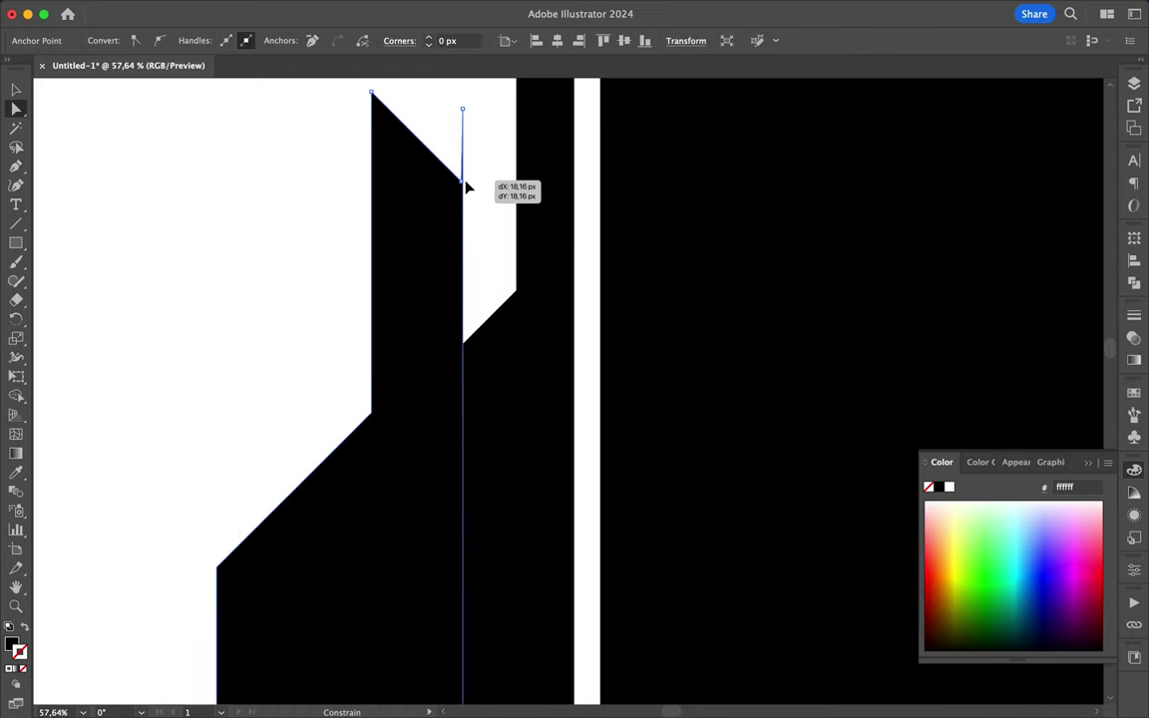
key("v")
scroll(453, 462, "down", 5)
left_click(451, 469)
scroll(429, 454, "down", 2)
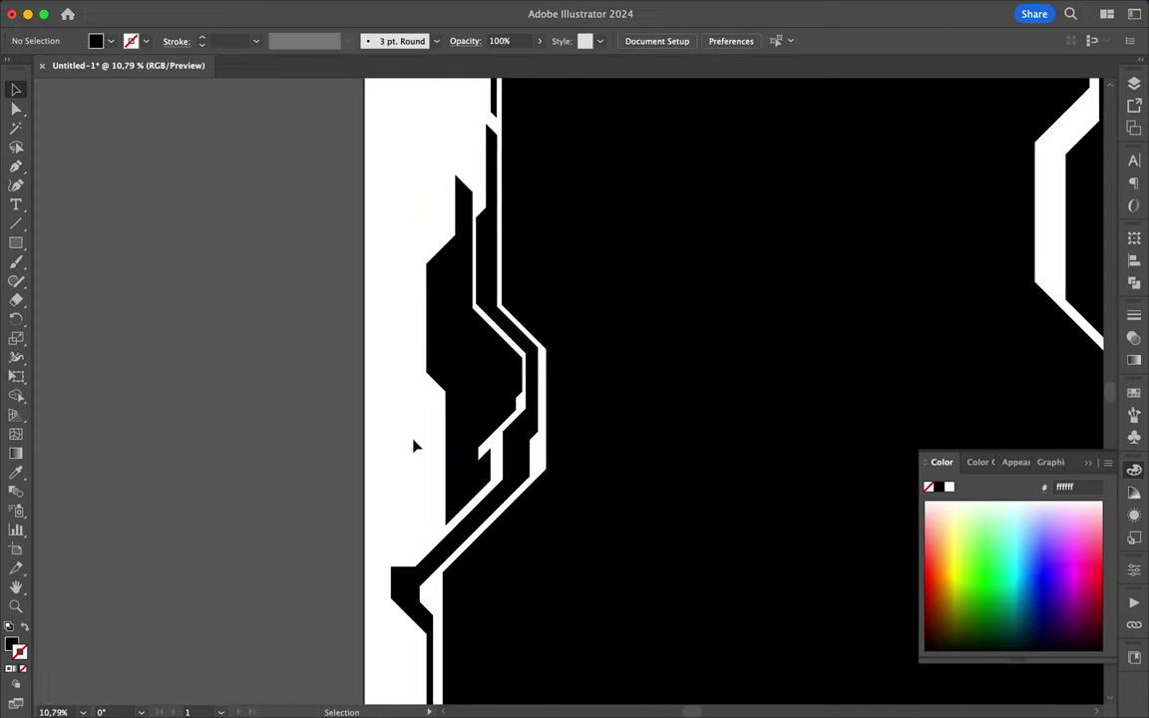
scroll(494, 459, "up", 3)
scroll(448, 399, "down", 2)
- Draw a small closed black border piece on the left side and review it
key("p")
left_click(417, 339)
left_click(435, 356)
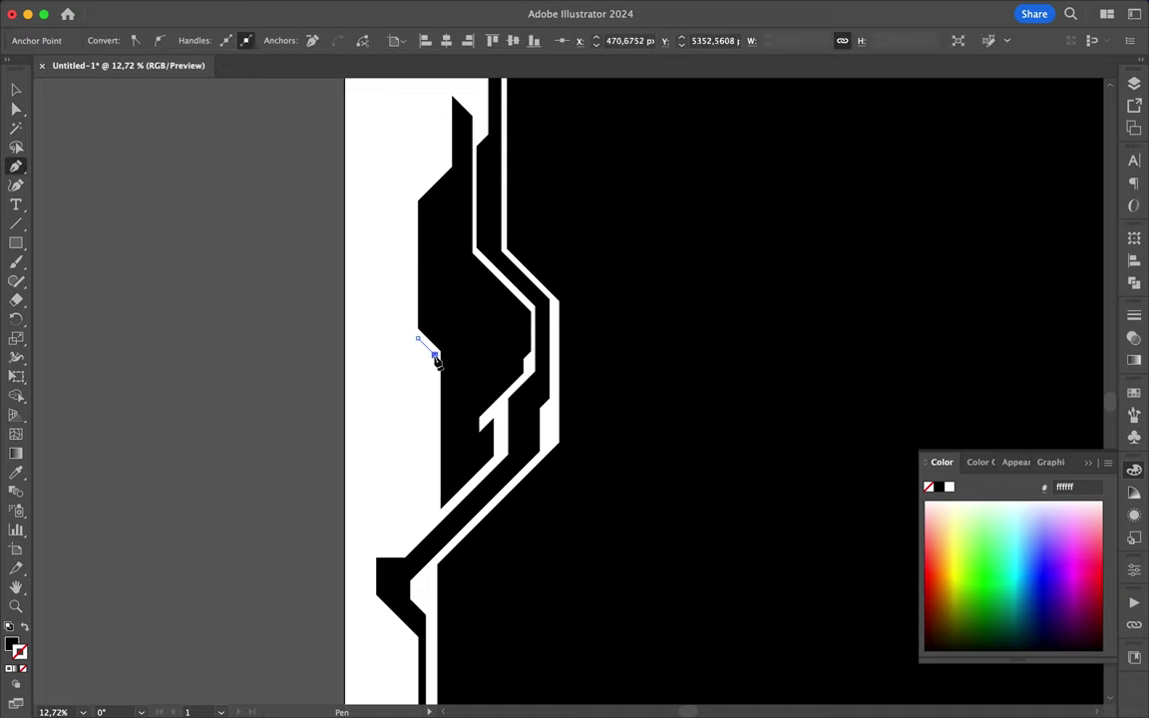
left_click(407, 544)
left_click(419, 342)
scroll(419, 342, "up", 4)
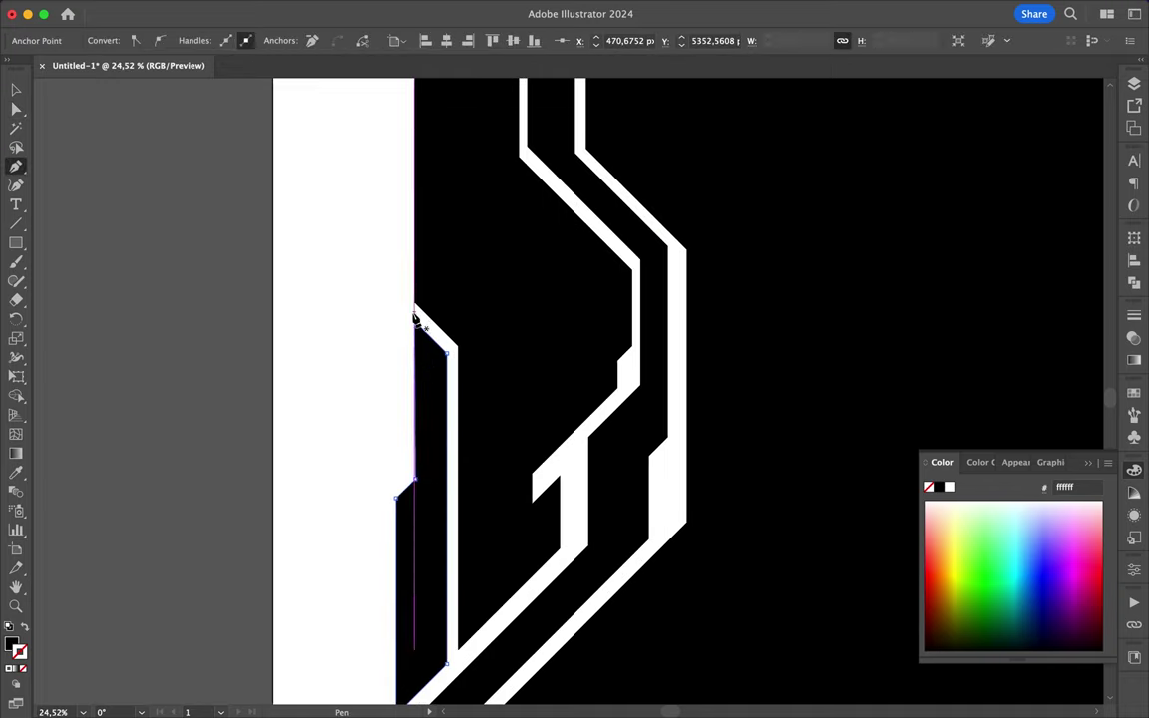
key("a")
scroll(394, 297, "up", 4)
scroll(379, 336, "up", 5)
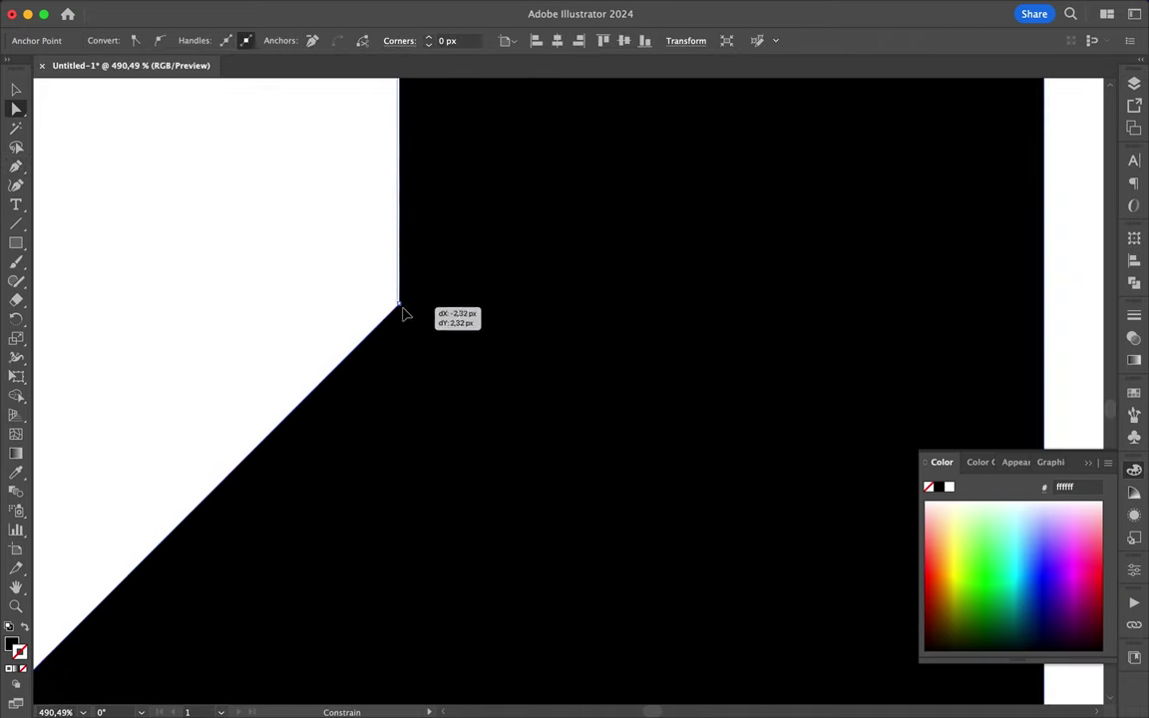
scroll(403, 314, "down", 8)
scroll(397, 187, "down", 4)
scroll(404, 180, "down", 5)
- Draw a small shape inside the right white gap and shift it slightly sideways
scroll(595, 158, "down", 5)
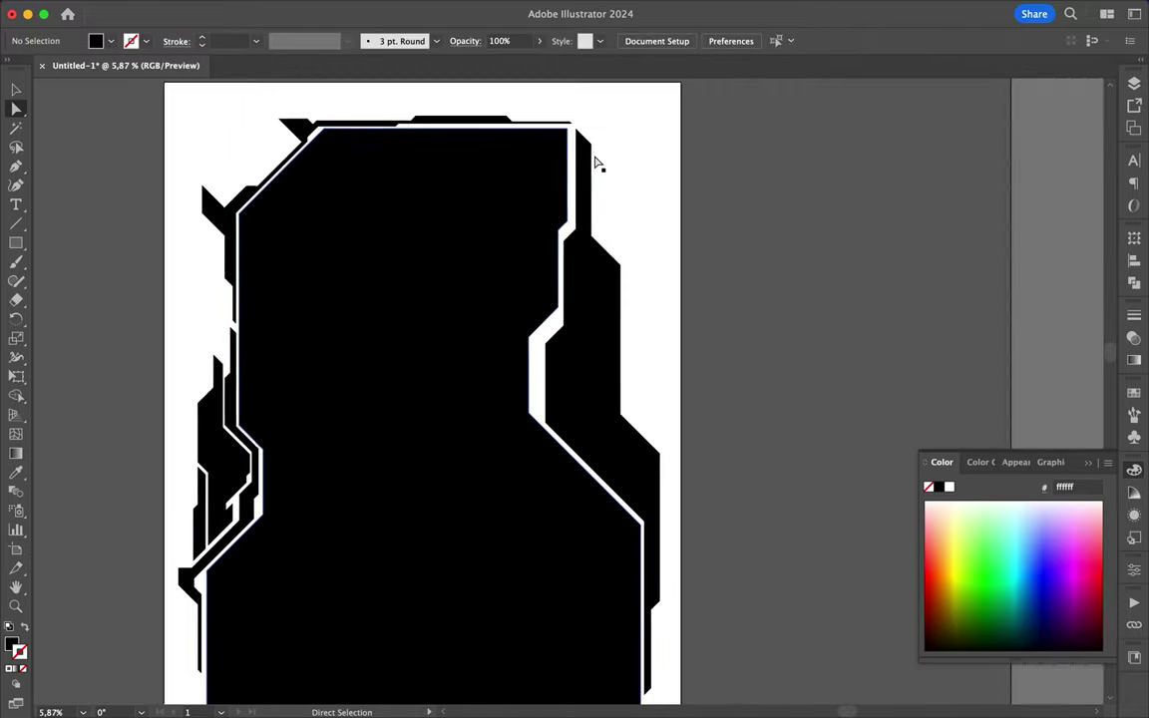
key("p")
scroll(502, 341, "up", 5)
scroll(502, 341, "up", 3)
left_click_drag(501, 336, 516, 373)
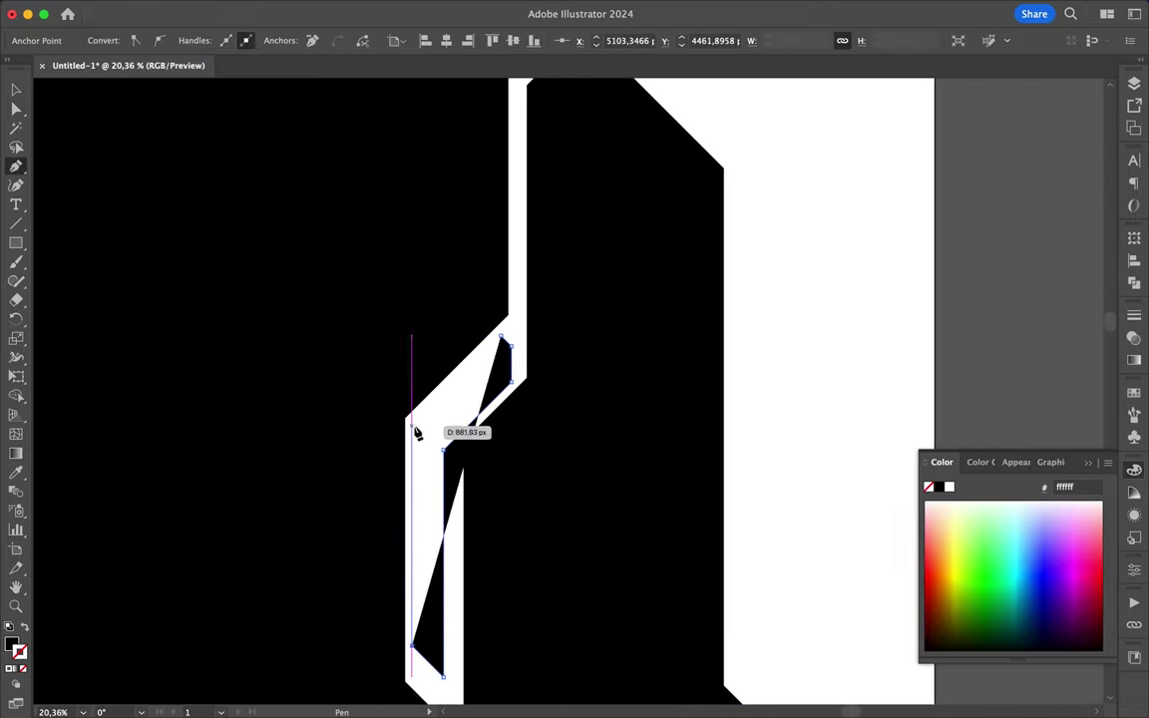
left_click(502, 337)
scroll(477, 308, "up", 5)
key("v")
left_click(416, 382)
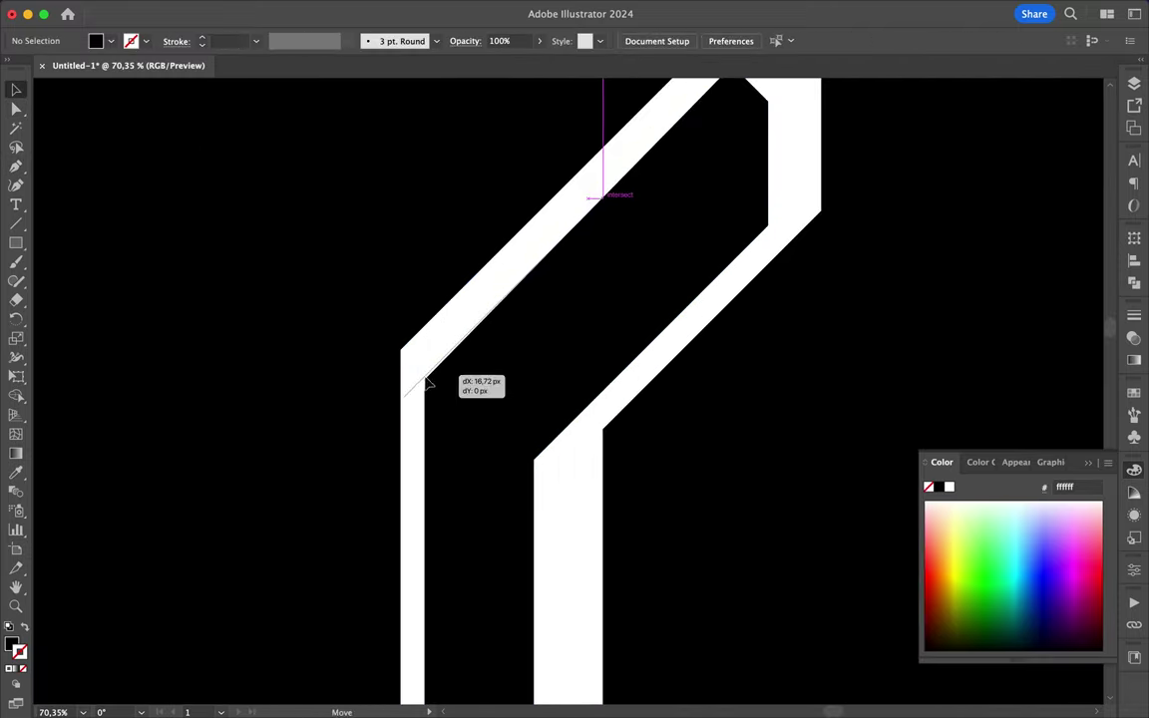
left_click_drag(427, 382, 429, 382)
scroll(426, 382, "up", 5)
scroll(410, 385, "down", 4)
- Move the inner shape's corner point so it meets the stripe
key("a")
left_click(622, 273)
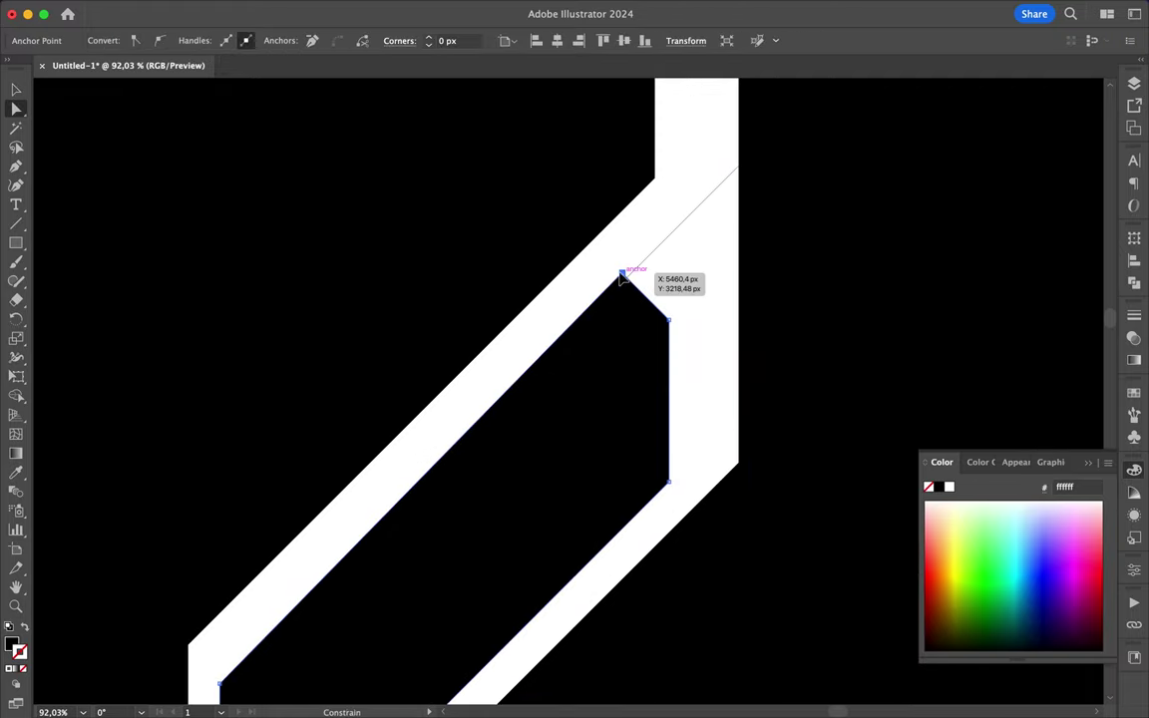
left_click_drag(622, 277, 661, 265)
scroll(622, 280, "up", 5)
scroll(622, 289, "down", 8)
scroll(598, 279, "down", 4)
scroll(698, 271, "down", 3)
- Start a thin black line inside the top gap and run it down the right gap
key("p")
scroll(688, 240, "up", 3)
scroll(681, 226, "up", 2)
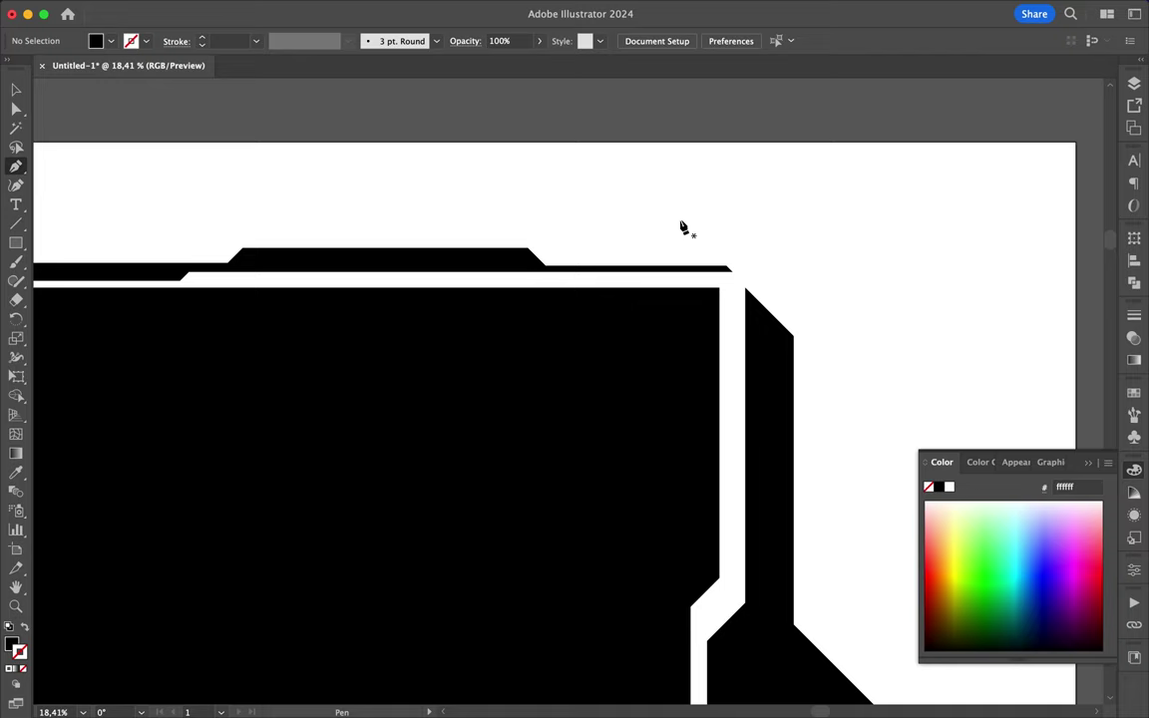
left_click(187, 286)
scroll(643, 287, "up", 3)
scroll(843, 648, "up", 2)
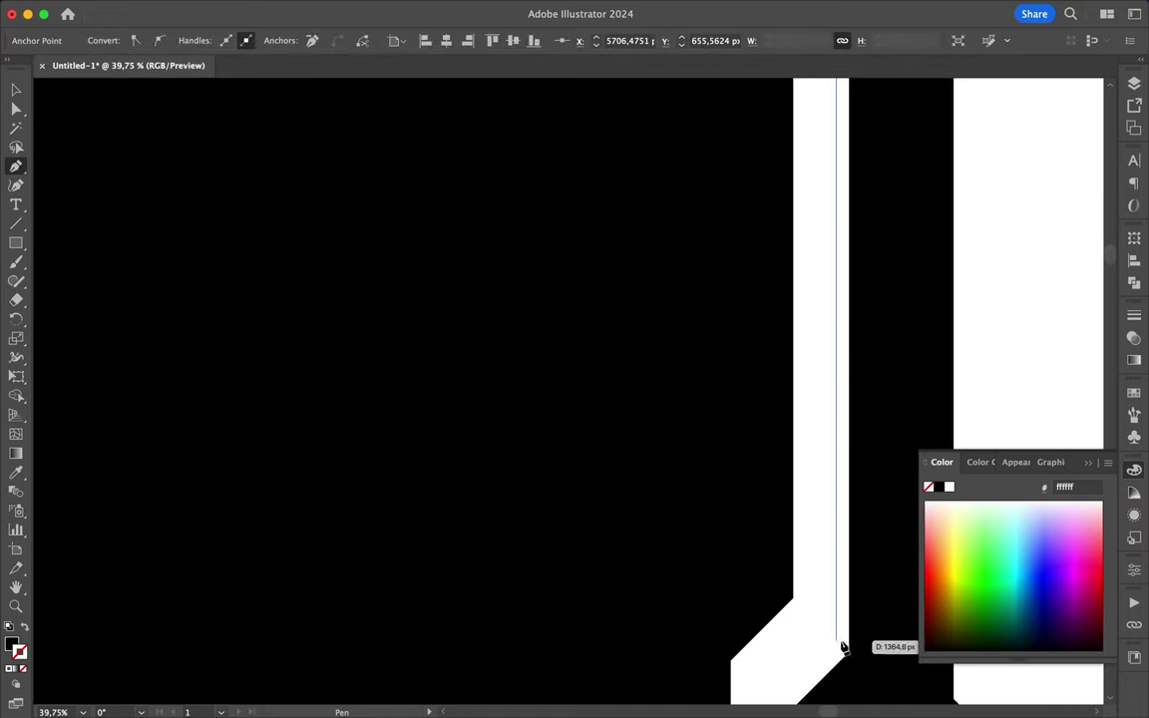
left_click(842, 649)
scroll(818, 499, "up", 5)
- Continue the thin line around the top-right turn and across to the top-left corner, then deselect
left_click(843, 187)
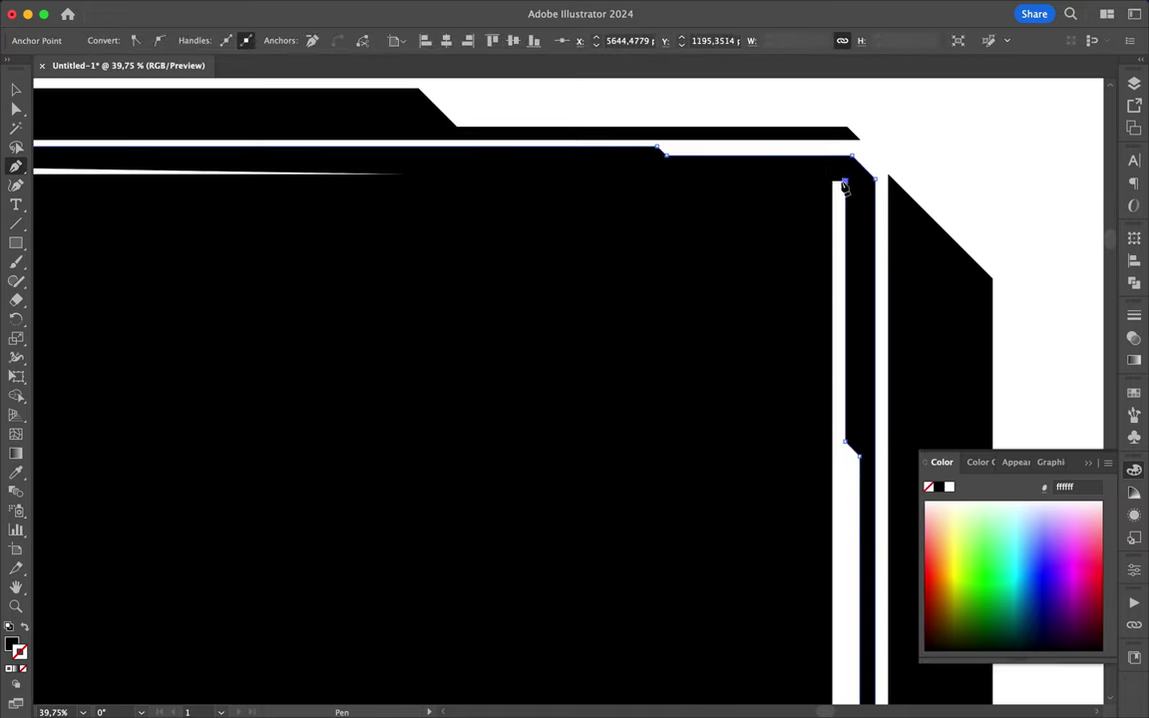
left_click(827, 165)
scroll(630, 176, "left", 2)
left_click(454, 176)
scroll(450, 188, "left", 6)
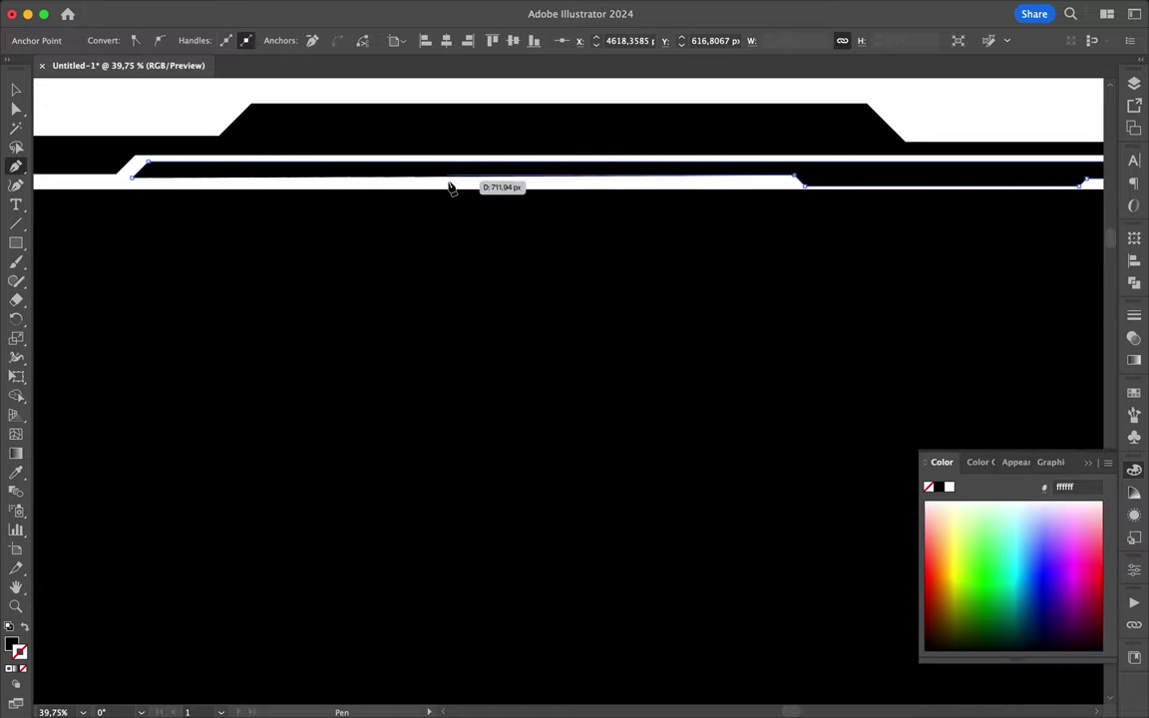
left_click(133, 184)
scroll(133, 184, "up", 5)
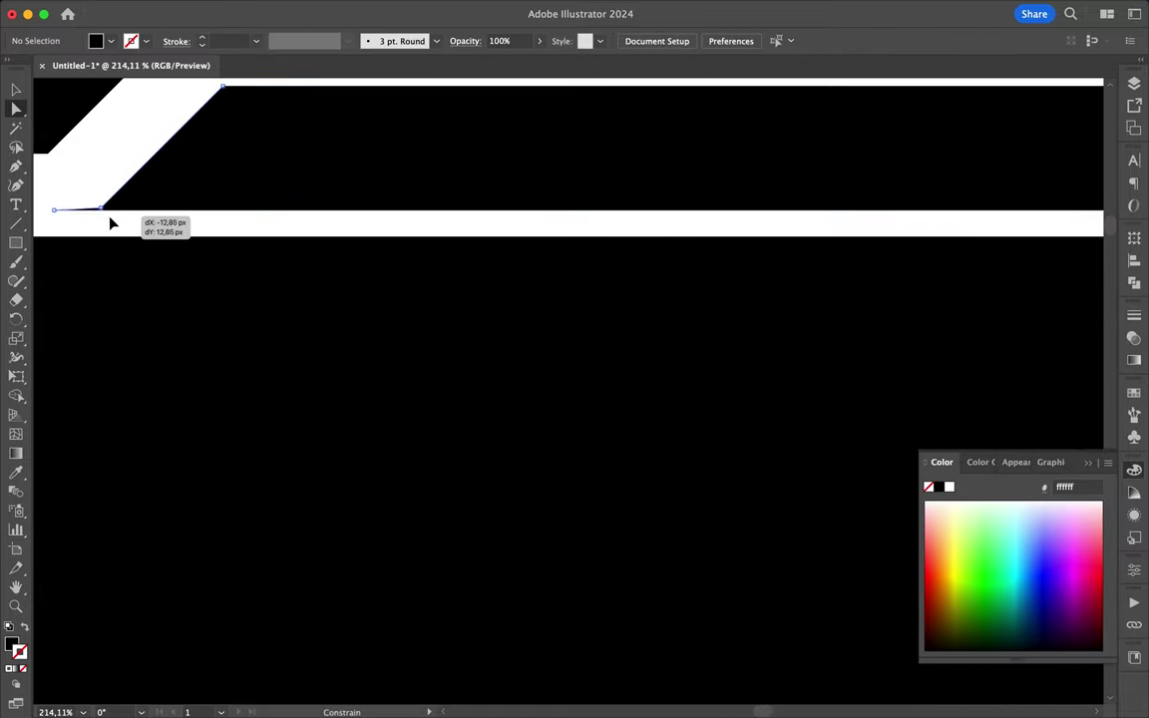
left_click(63, 213)
scroll(457, 162, "down", 10)
left_click(152, 212, "ctrl")
- Draw a zigzag black spike polygon with a stepped notch outside the frame's upper-left corner
scroll(134, 250, "up", 2)
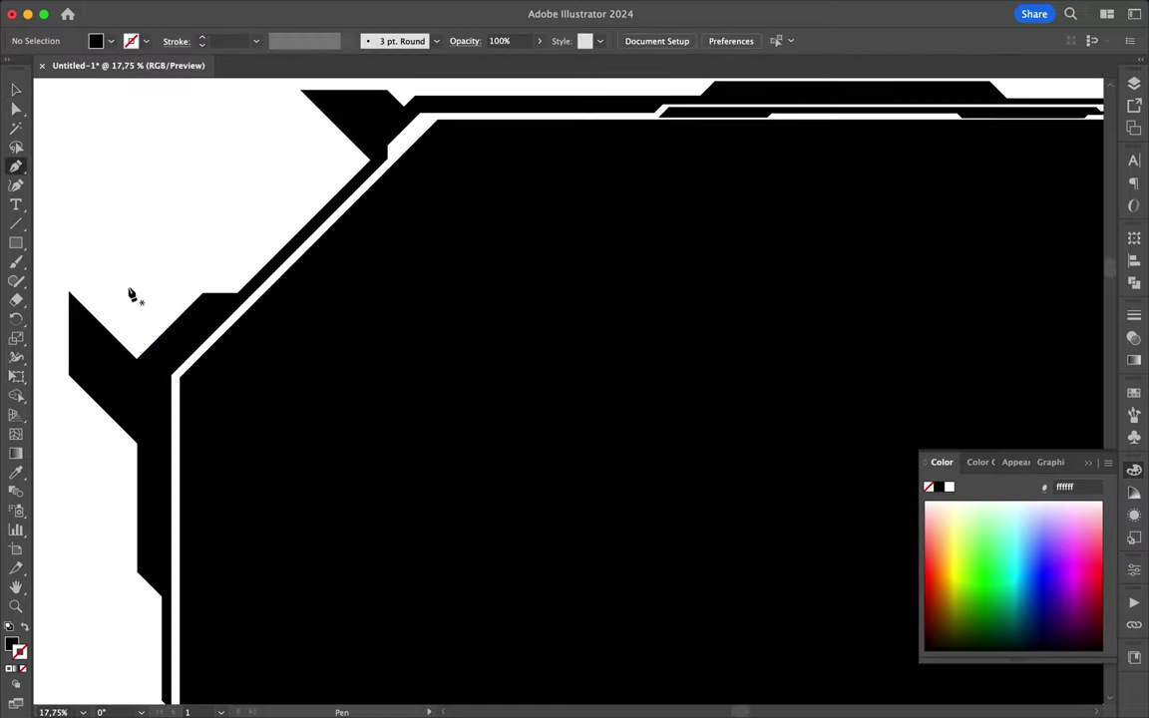
scroll(59, 235, "left", 2)
left_click(95, 249)
left_click(149, 295)
left_click(224, 238)
left_click(274, 184)
scroll(282, 160, "up", 3)
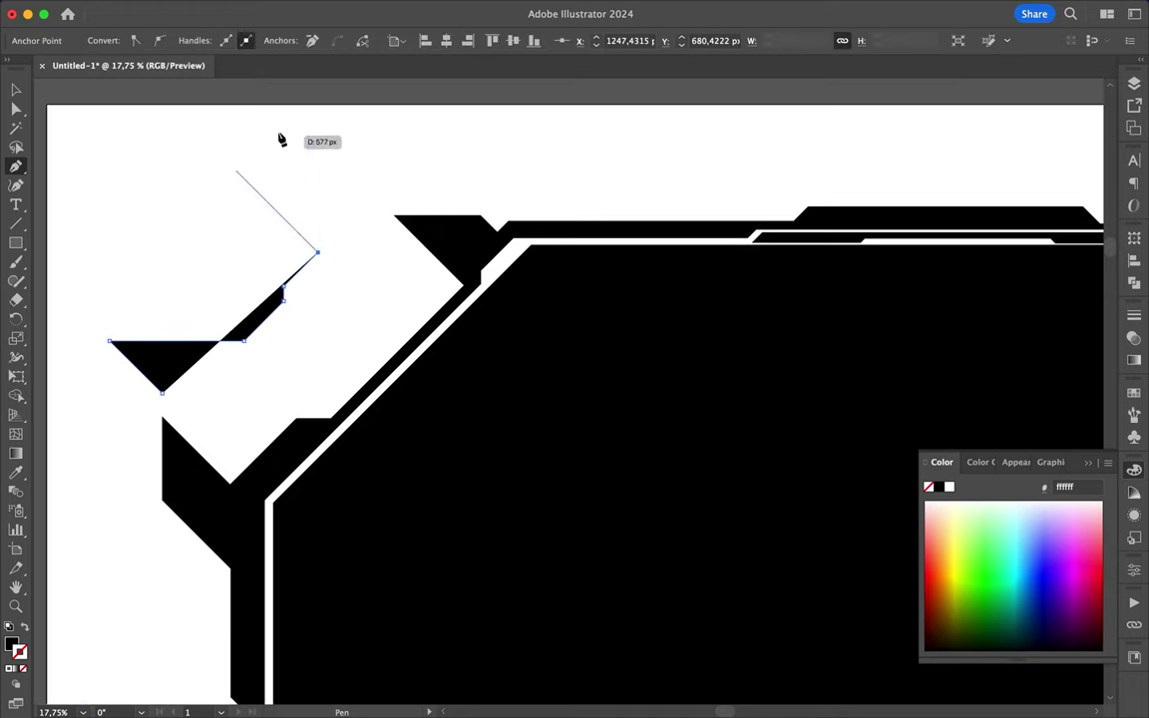
left_click(357, 232)
left_click(382, 257)
left_click(432, 284)
left_click(433, 306)
left_click(277, 398)
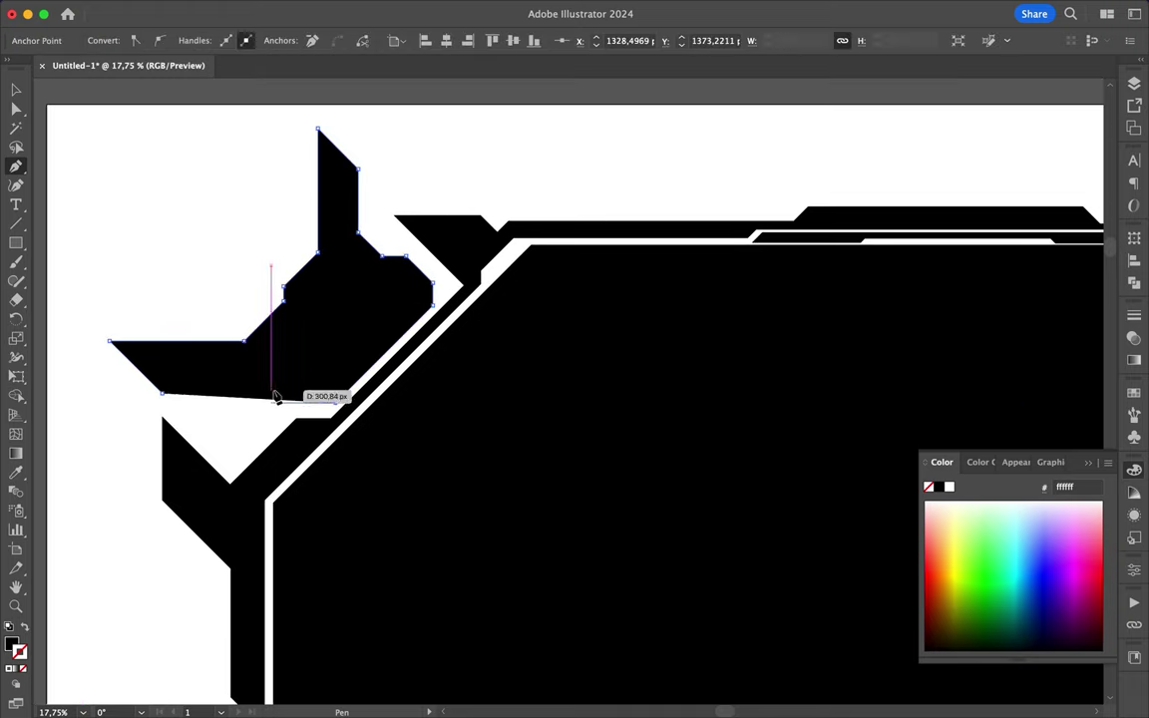
- Drag the spike's lower anchor to straighten its bottom edge horizontally
scroll(165, 399, "up", 3)
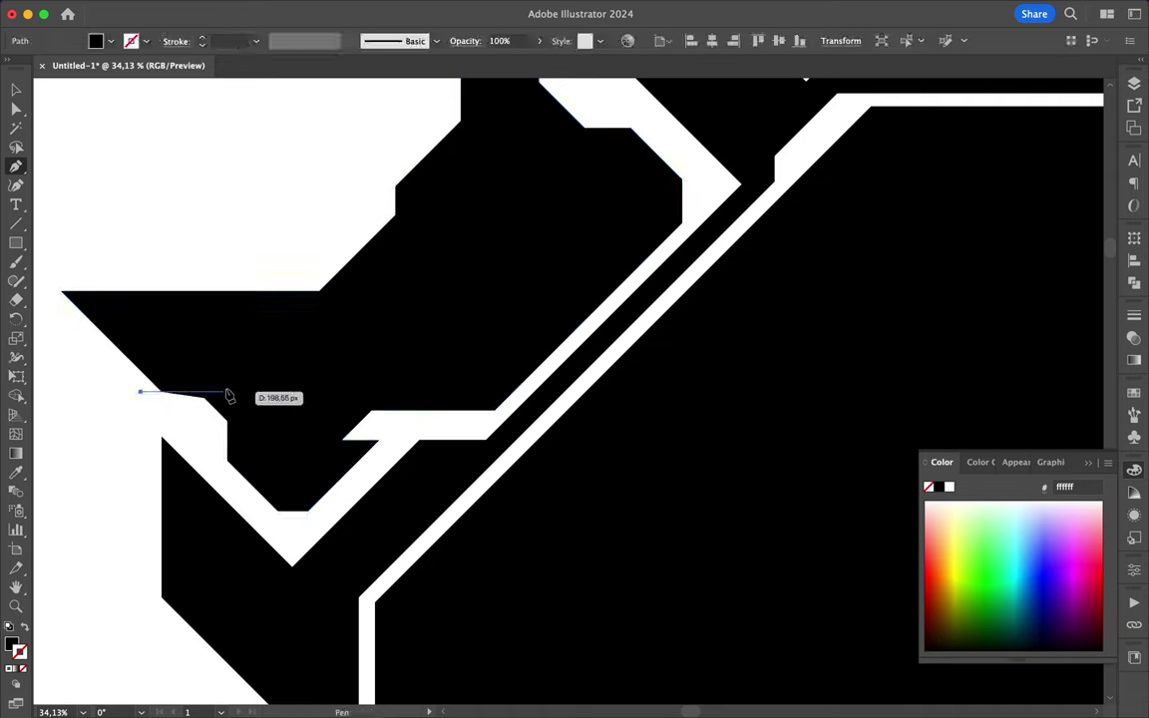
scroll(188, 351, "up", 3)
left_click(456, 578, "ctrl")
left_click_drag(456, 578, 427, 550)
scroll(399, 573, "down", 5)
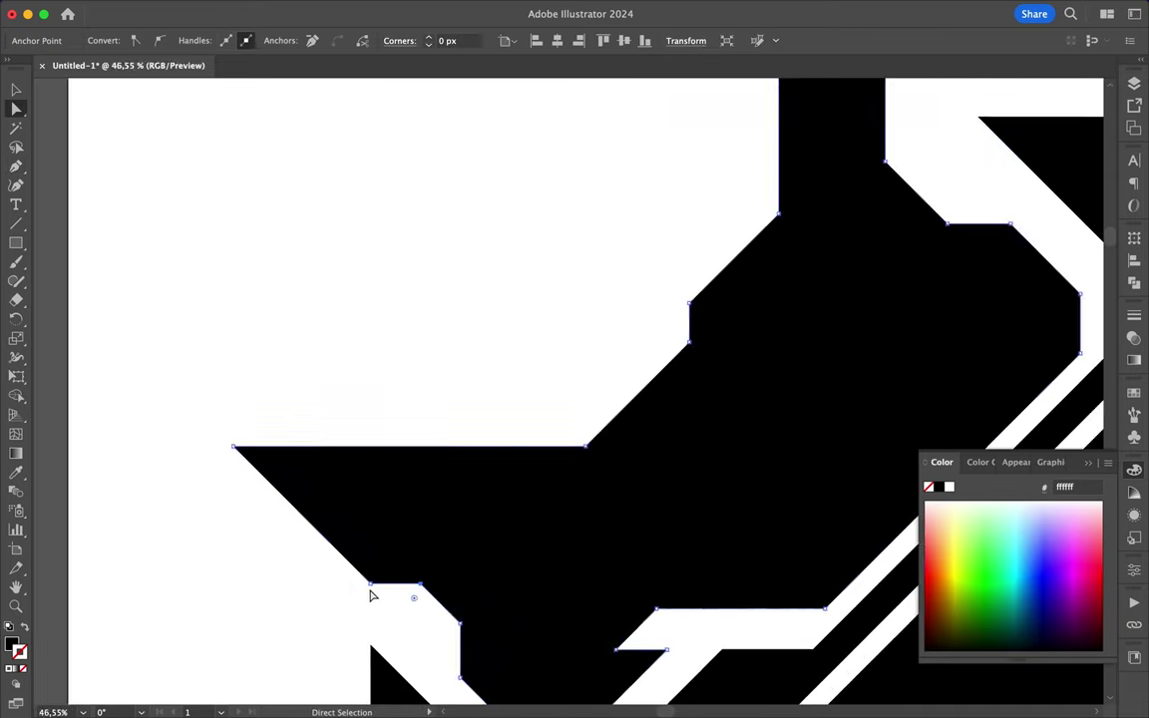
scroll(299, 519, "down", 5)
scroll(219, 460, "up", 2)
scroll(218, 461, "up", 1)
- Start a black lower-left border piece along the bottom edge, extending up the left side
key("p")
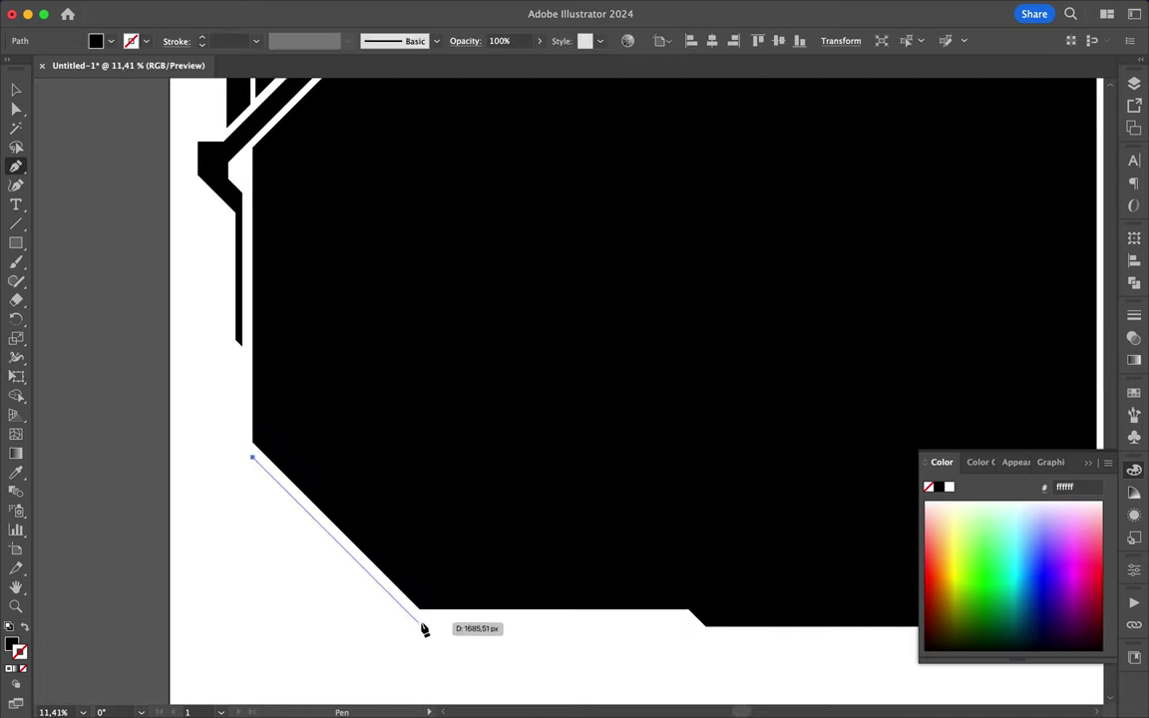
left_click(427, 630)
left_click(553, 619)
left_click(679, 614)
left_click(716, 653)
left_click(250, 668)
left_click(217, 634)
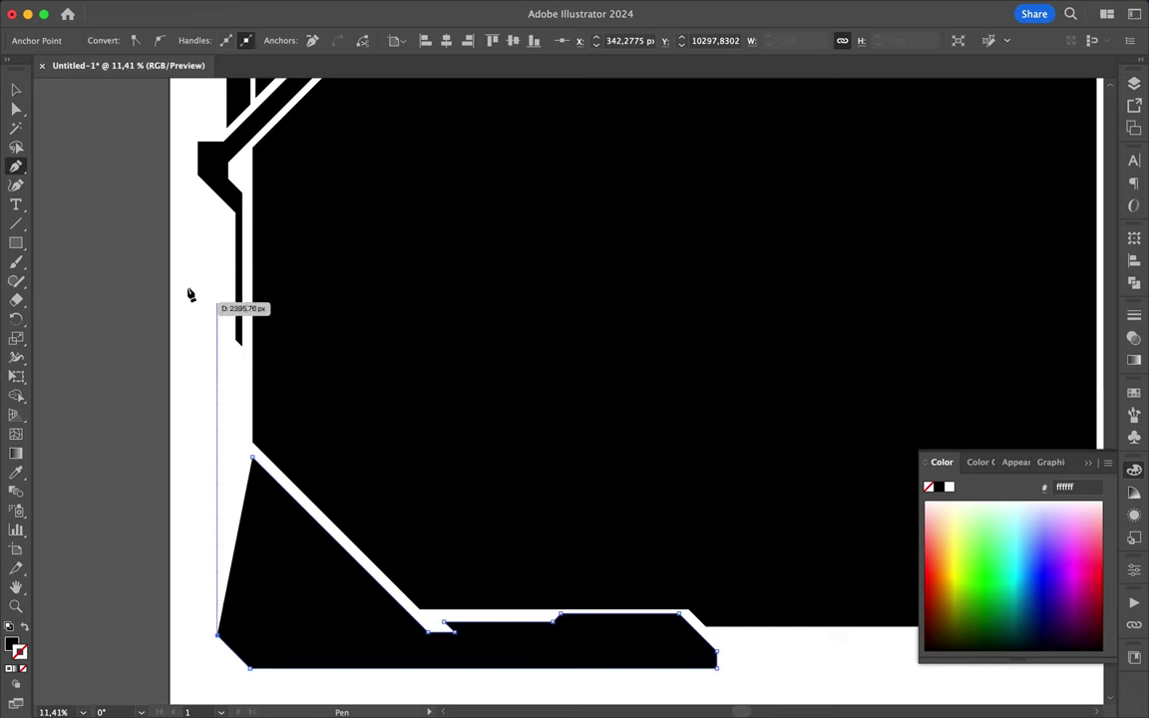
left_click(218, 207)
- Close the lower-left border with a beveled corner, raised notch and diagonal inner edge
left_click(234, 615)
left_click(267, 647)
left_click(346, 634)
left_click(368, 655)
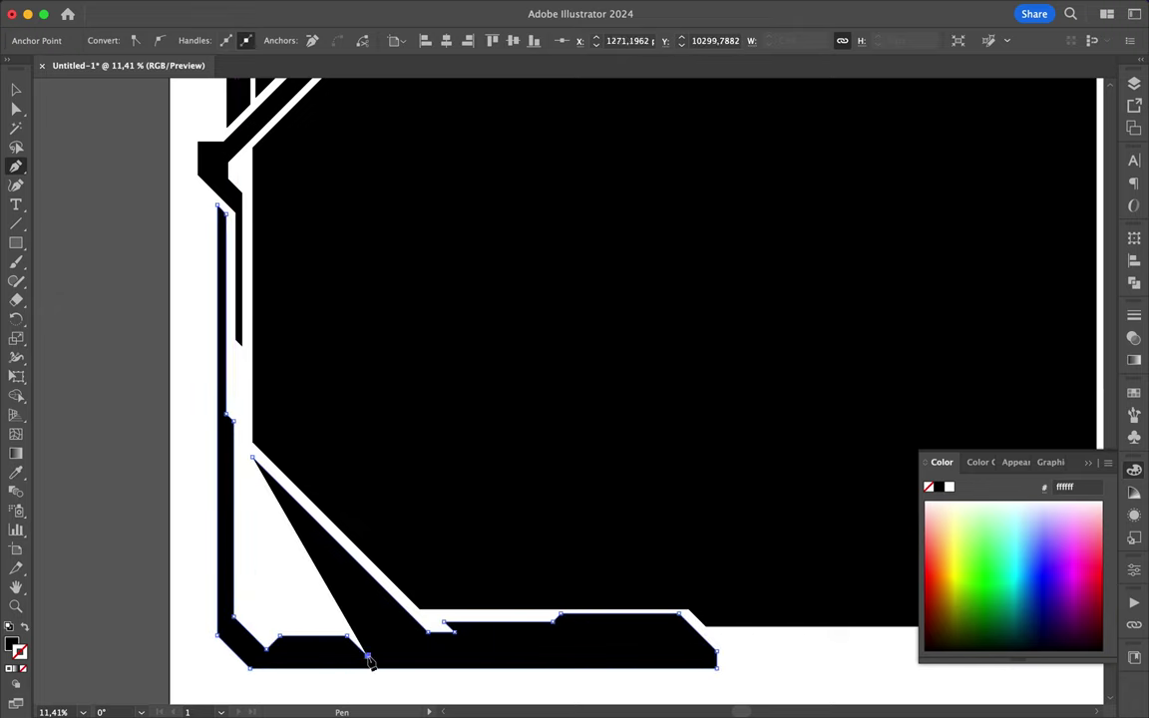
left_click(665, 656)
left_click(417, 649)
left_click(322, 572)
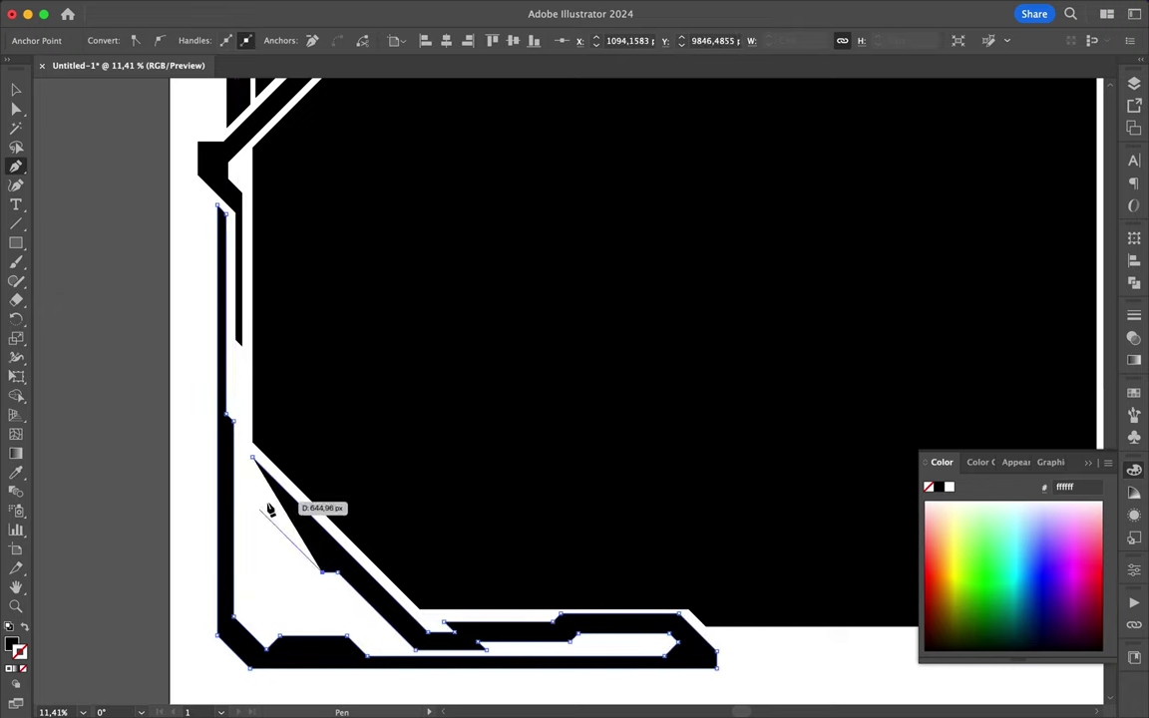
left_click(252, 460)
scroll(249, 463, "up", 10)
key("a")
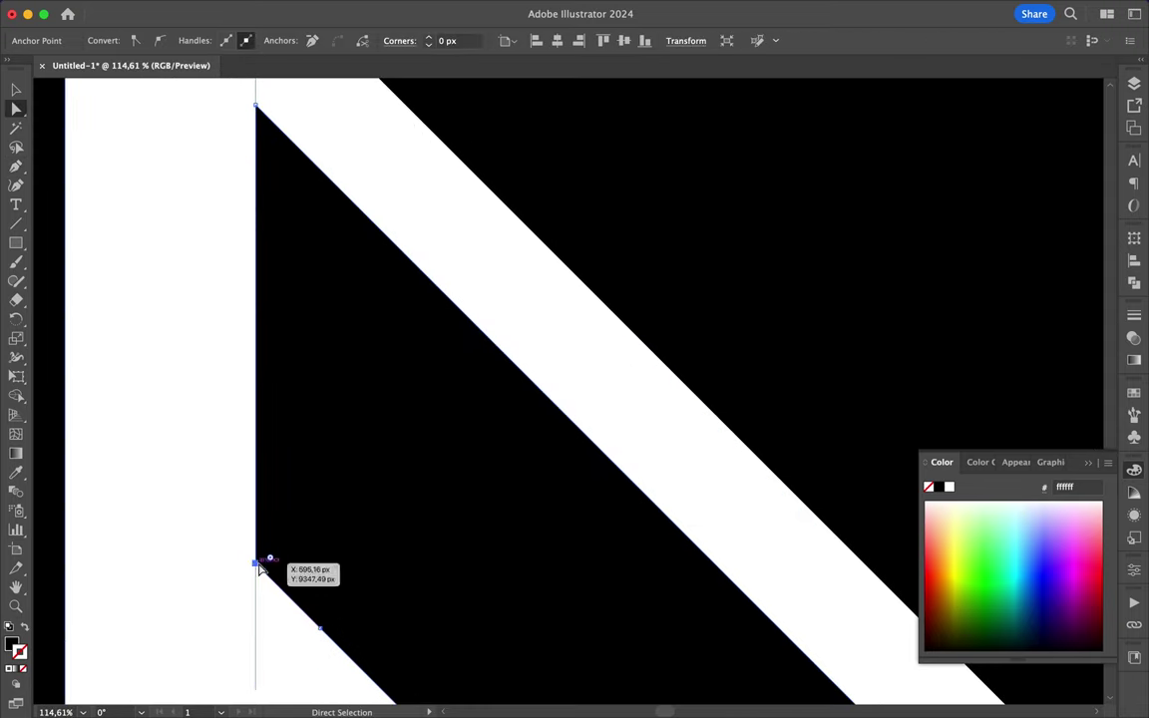
scroll(300, 618, "down", 5)
key("v")
- Draw a small black wedge inside the lower-left corner and select its bottom anchors
scroll(295, 469, "down", 5)
scroll(570, 392, "down", 5)
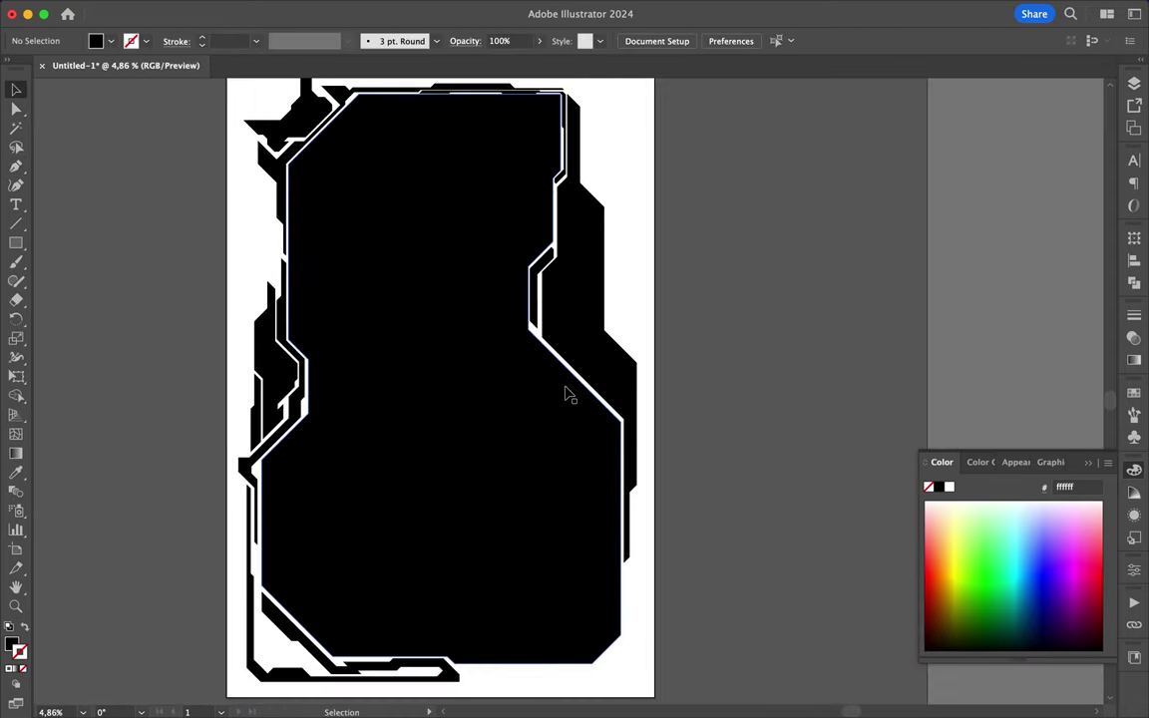
scroll(365, 628, "up", 5)
left_click(220, 410)
left_click(220, 510)
left_click(261, 538)
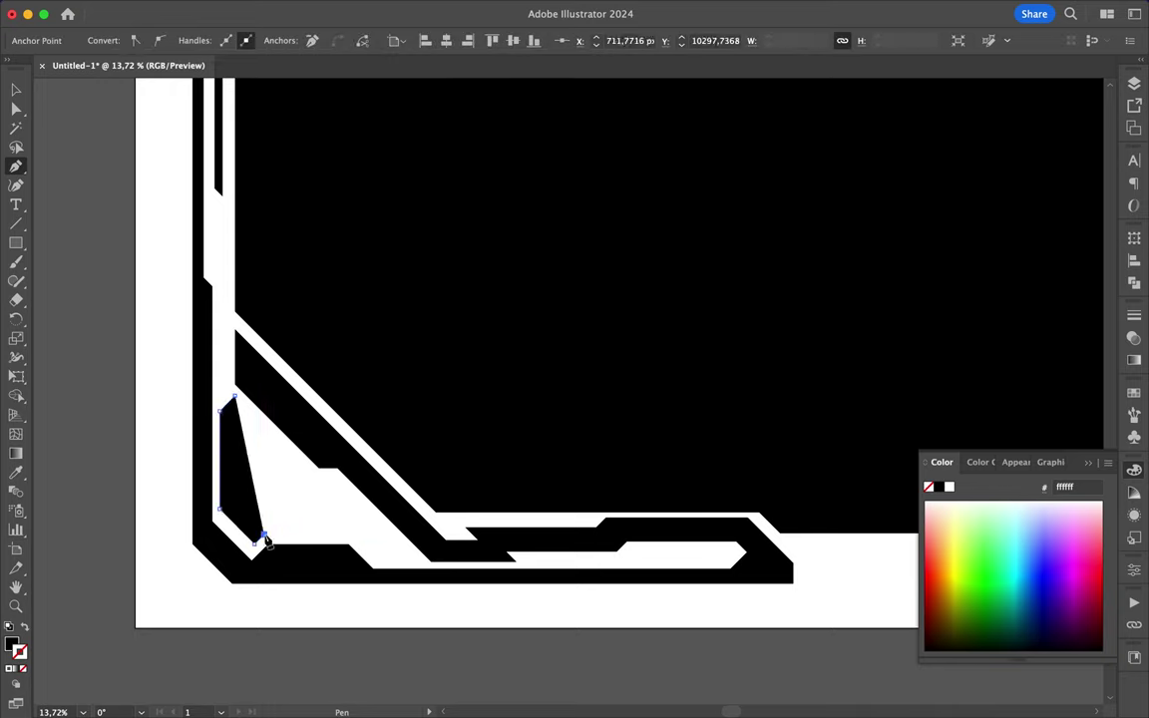
left_click(359, 534)
left_click(373, 520)
left_click(331, 482)
left_click(232, 392)
scroll(161, 329, "up", 5)
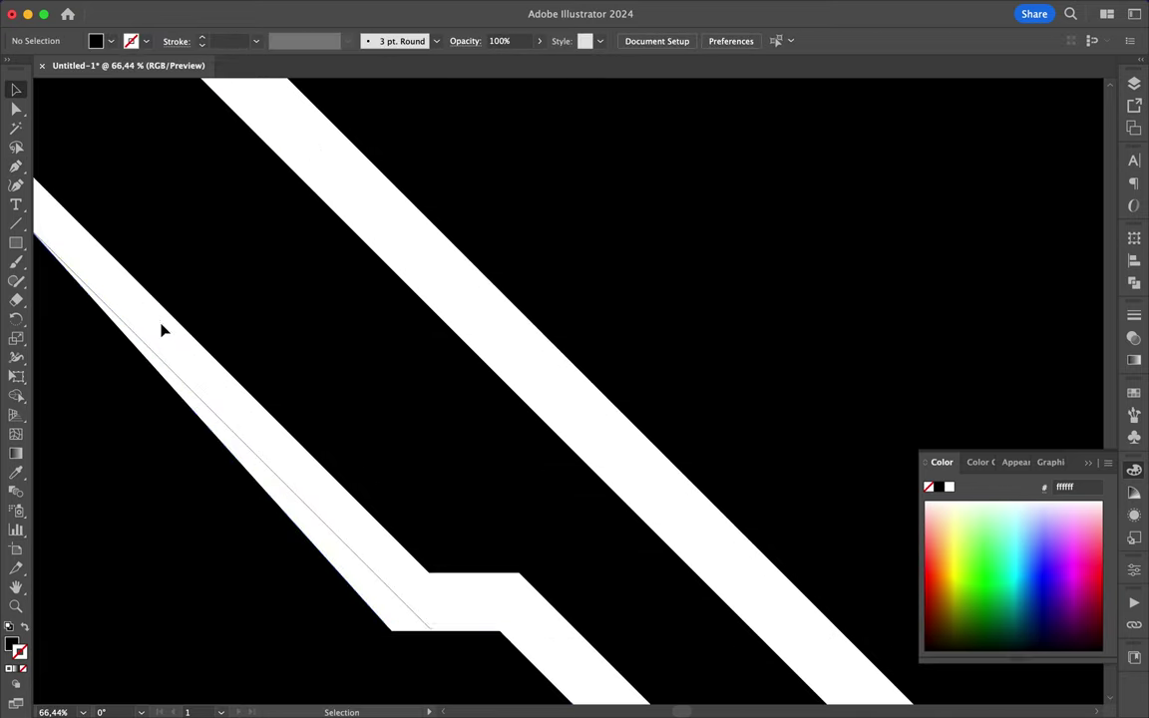
key("a")
left_click(433, 626)
- Add a narrow black filler shape by the left border, snapping its anchor onto the border corner
key("p")
scroll(206, 390, "down", 3)
scroll(184, 239, "down", 2)
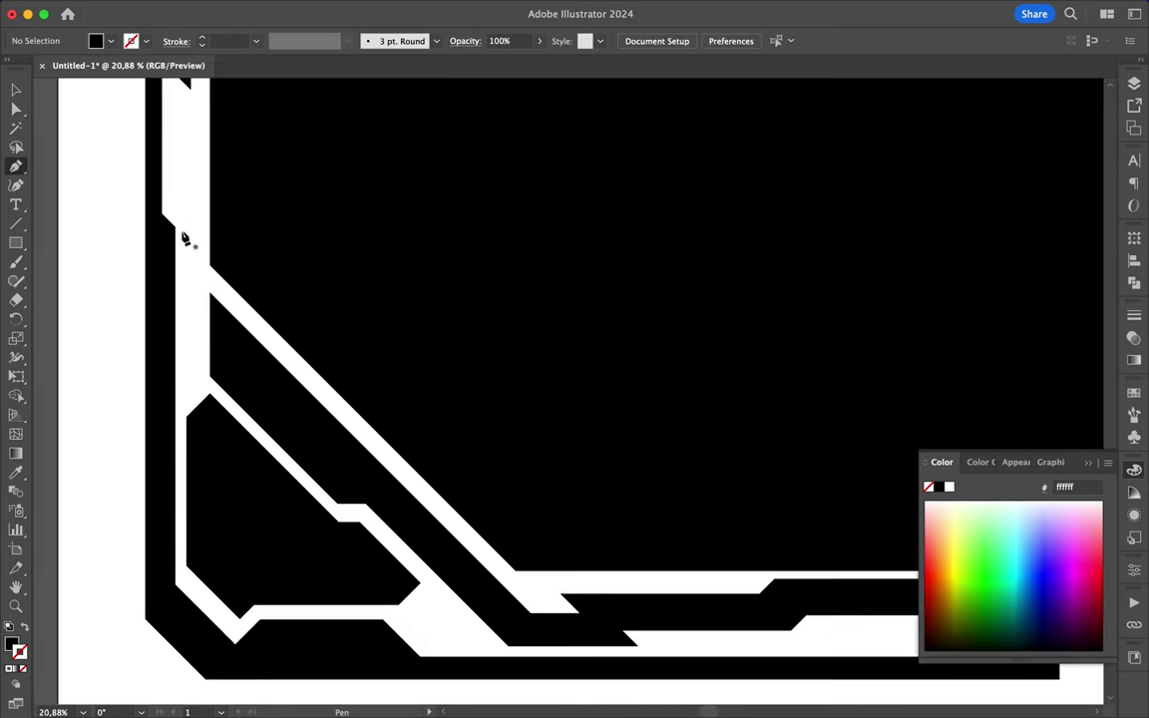
left_click(183, 226)
left_click(202, 207)
left_click(186, 406)
scroll(186, 407, "up", 2)
key("a")
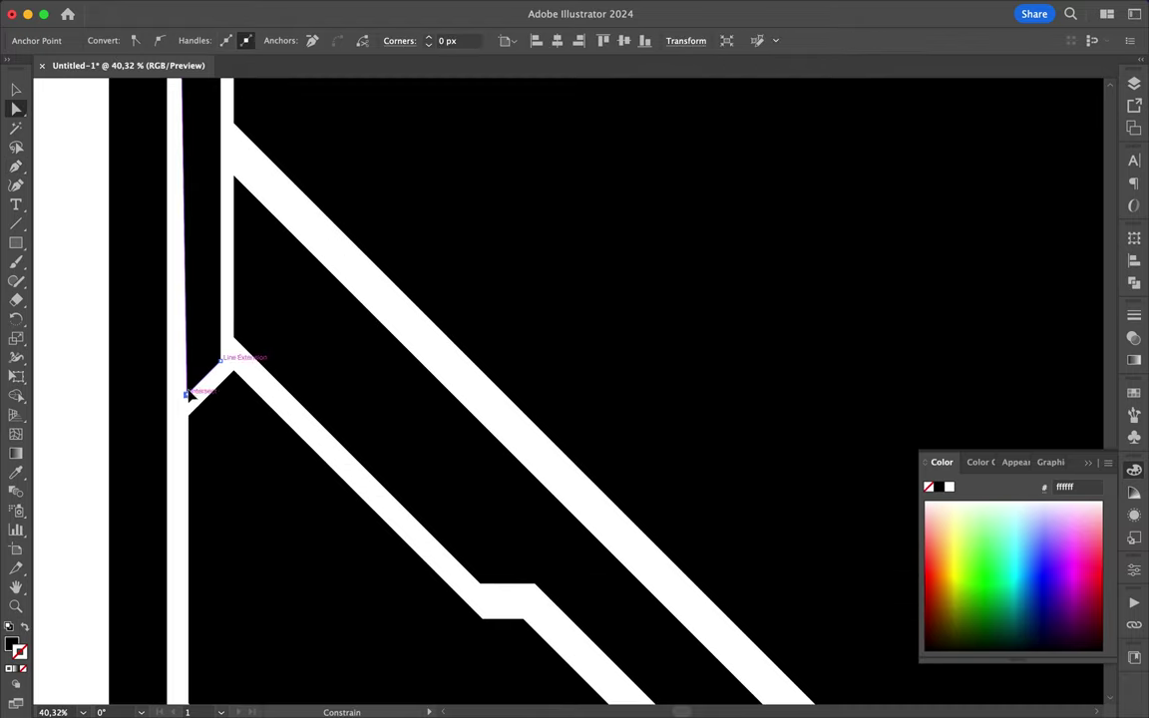
scroll(186, 395, "down", 2)
scroll(222, 249, "up", 5)
left_click_drag(202, 262, 203, 262)
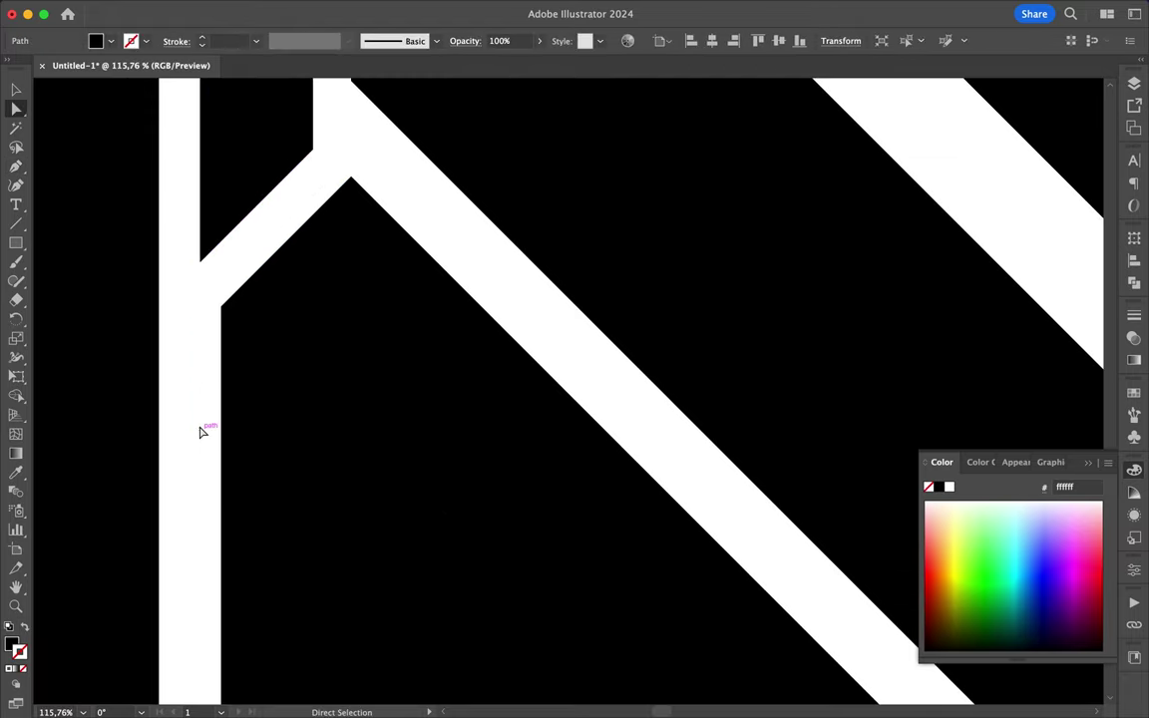
- Trace a line along the right inner edge, angling down the diagonal then straight down
scroll(202, 431, "down", 5)
scroll(199, 431, "down", 3)
scroll(242, 272, "up", 2)
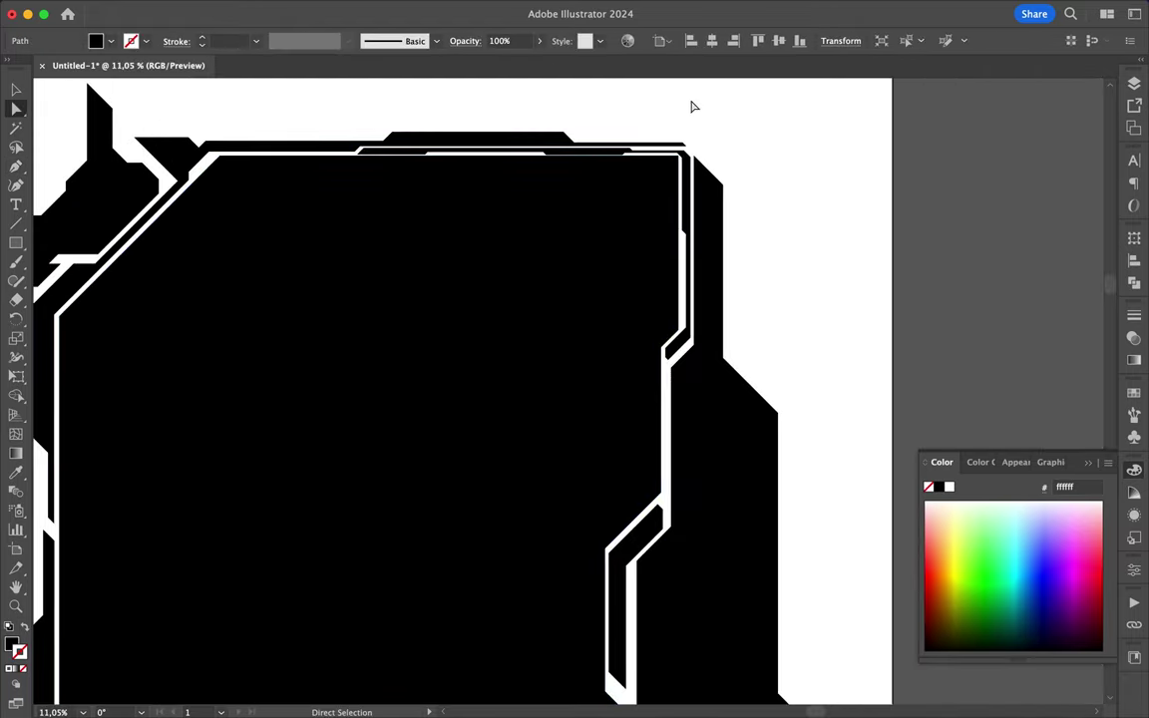
scroll(692, 289, "down", 5)
scroll(601, 242, "down", 1)
key("p")
left_click(654, 367)
left_click(724, 439)
left_click(724, 625)
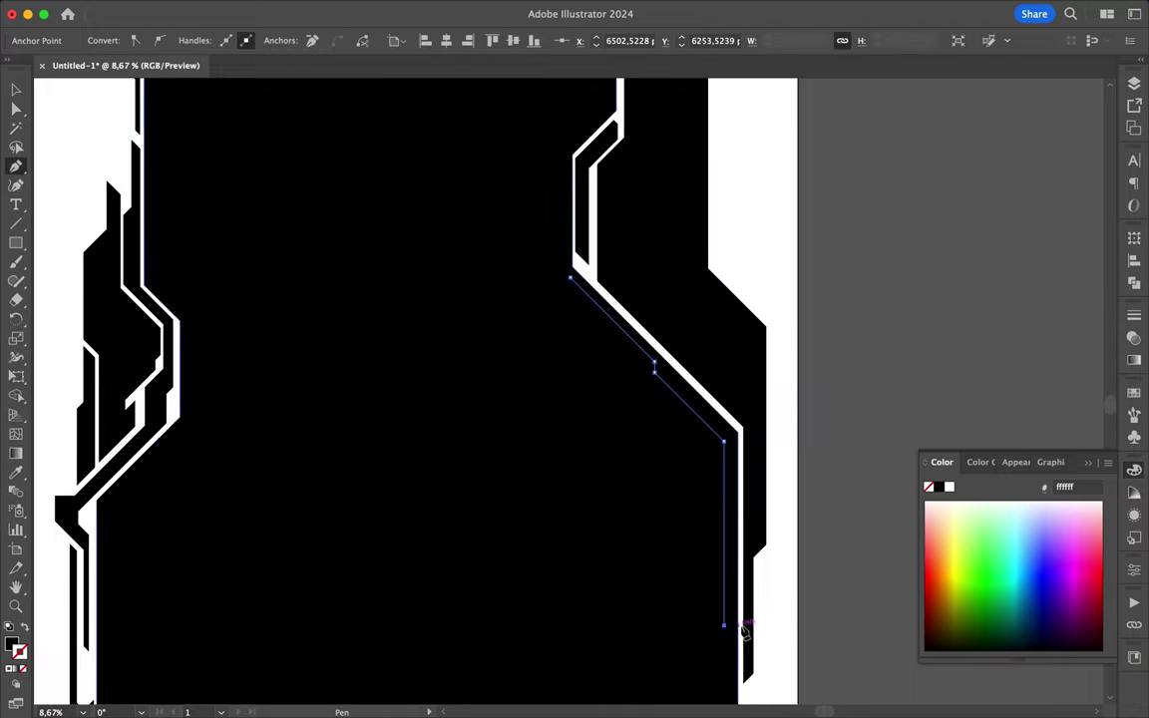
key("a")
scroll(571, 287, "up", 5)
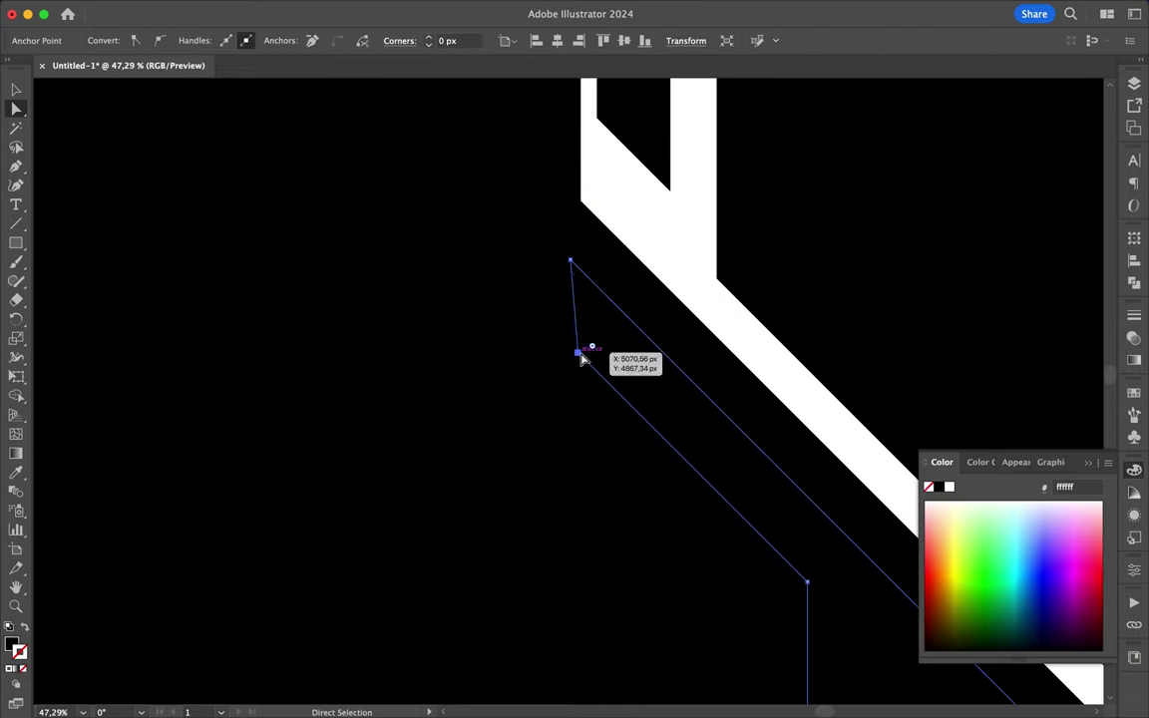
scroll(648, 251, "down", 5)
- Draw a thin white gap line stepping down the left border and up the diagonal edge, then deselect
key("p")
scroll(282, 311, "up", 4)
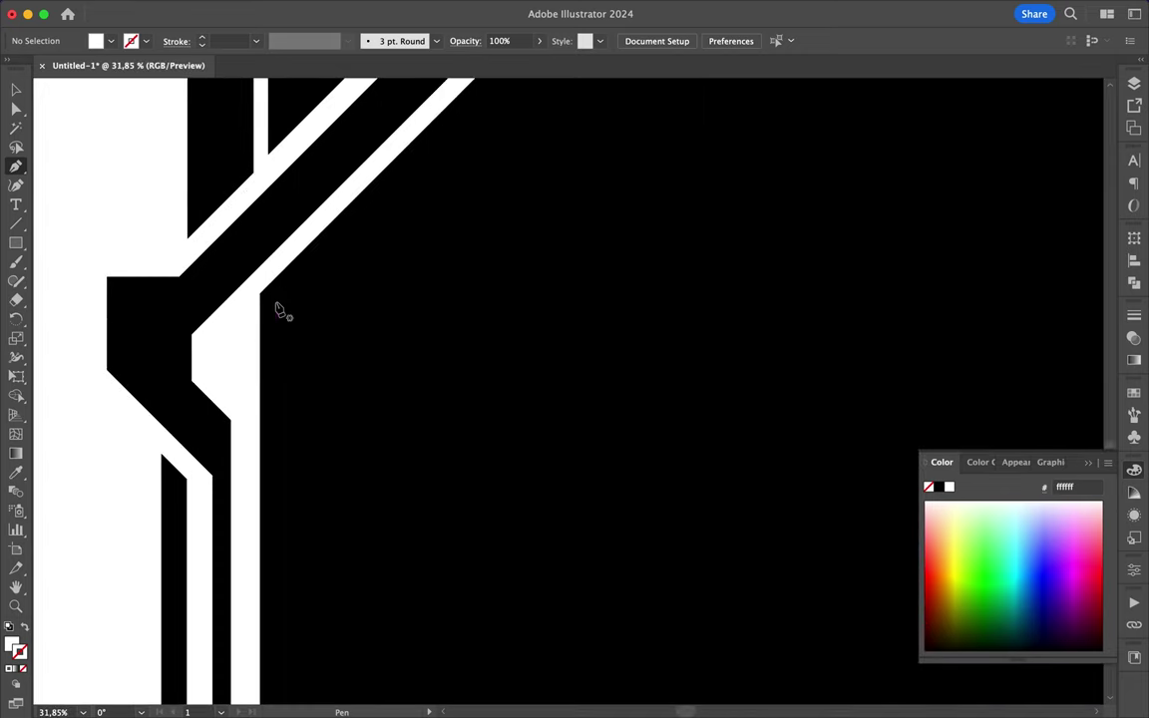
left_click(283, 299)
left_click(282, 565)
left_click(299, 444)
left_click(323, 284)
left_click(402, 190)
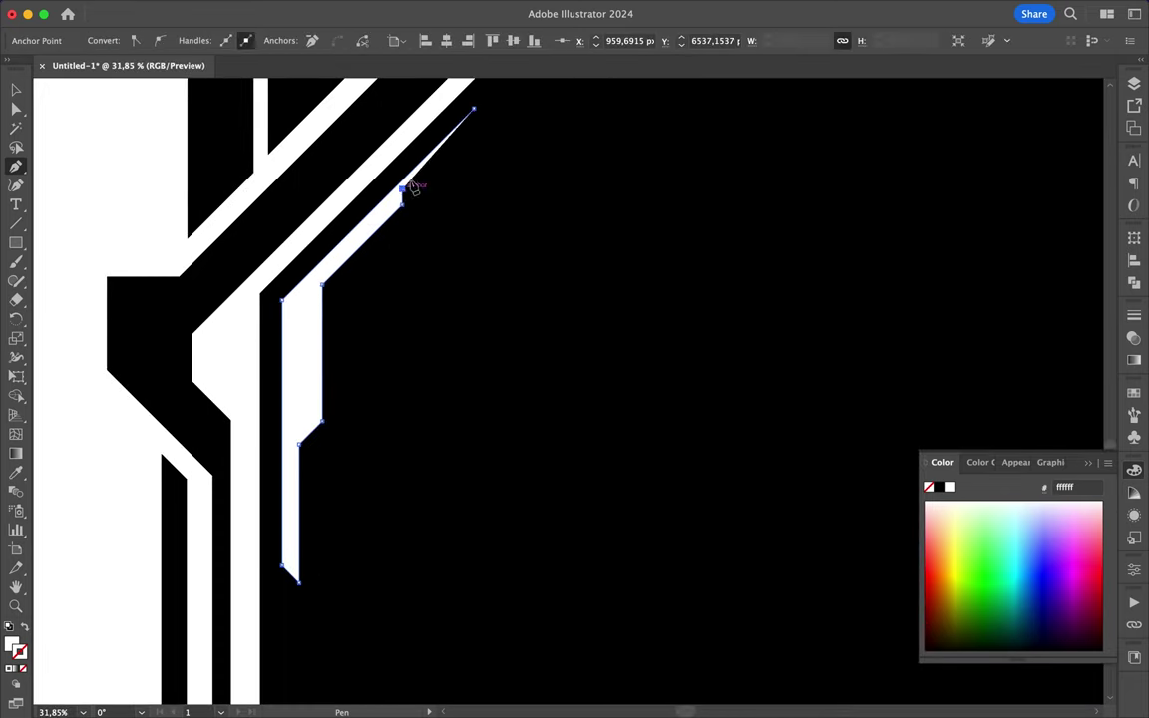
scroll(474, 121, "up", 5)
scroll(469, 110, "up", 3)
left_click(461, 223)
key("a")
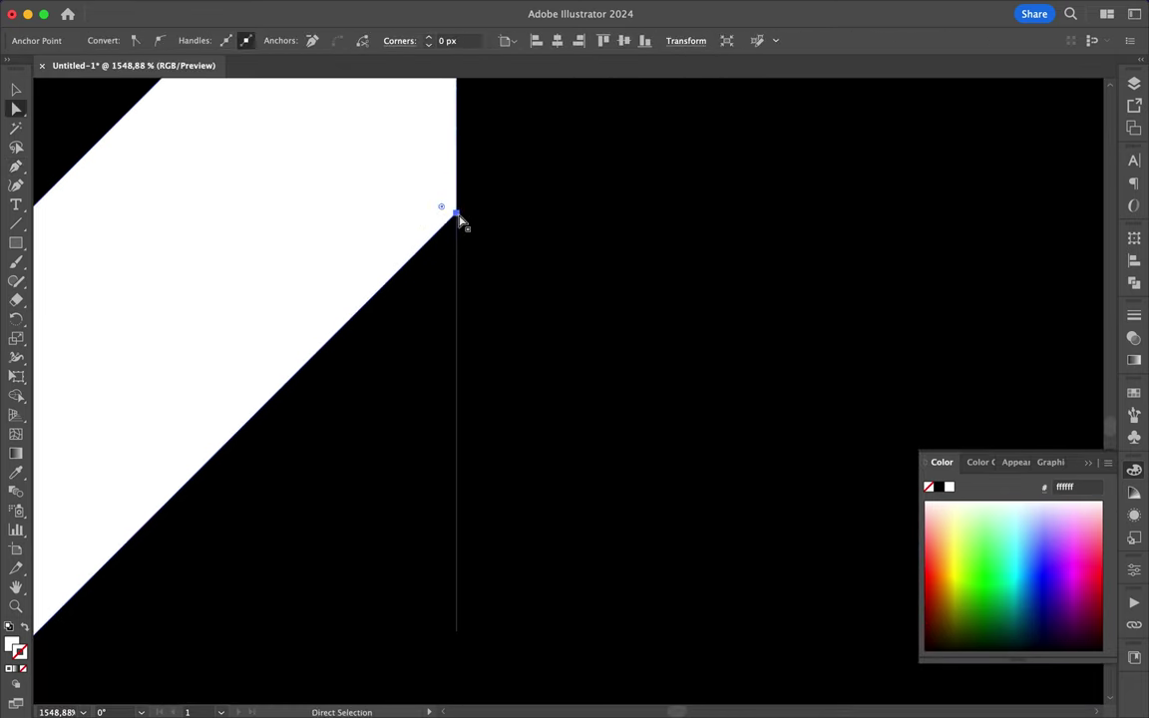
scroll(462, 223, "down", 8)
key("ctrl+shift+a")
scroll(485, 492, "down", 3)
- Draw a white pentagon inside the panel's upper-left area
key("p")
scroll(594, 344, "up", 4)
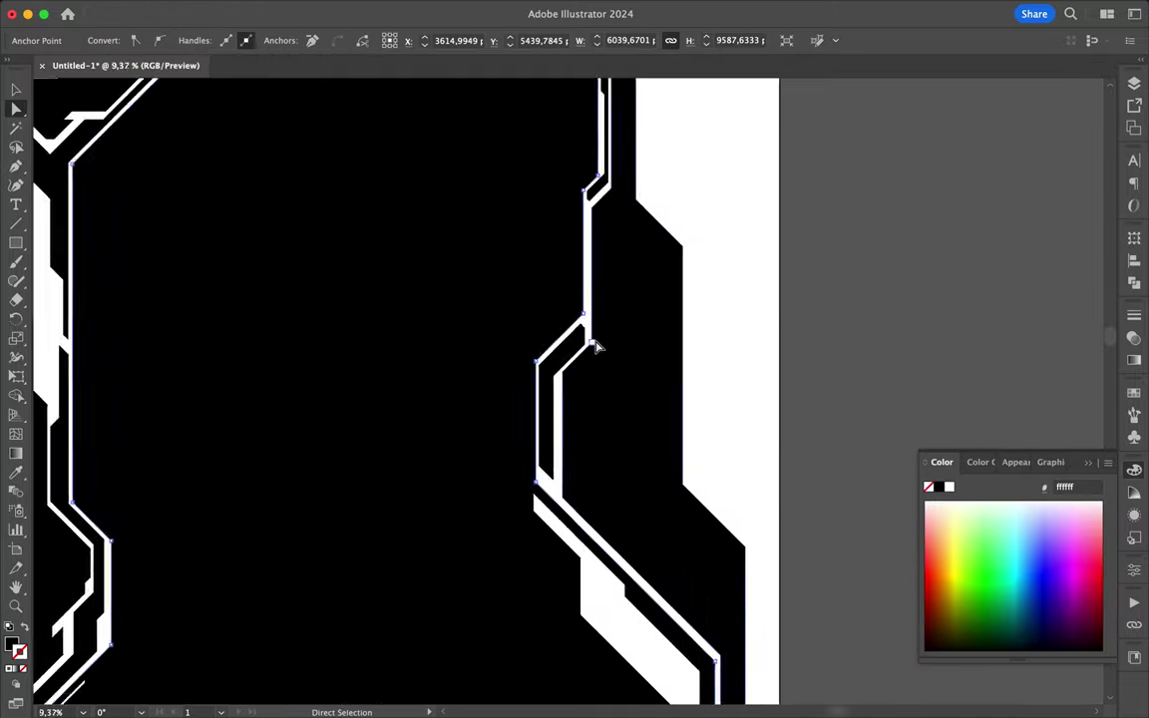
scroll(521, 602, "down", 4)
scroll(284, 283, "up", 3)
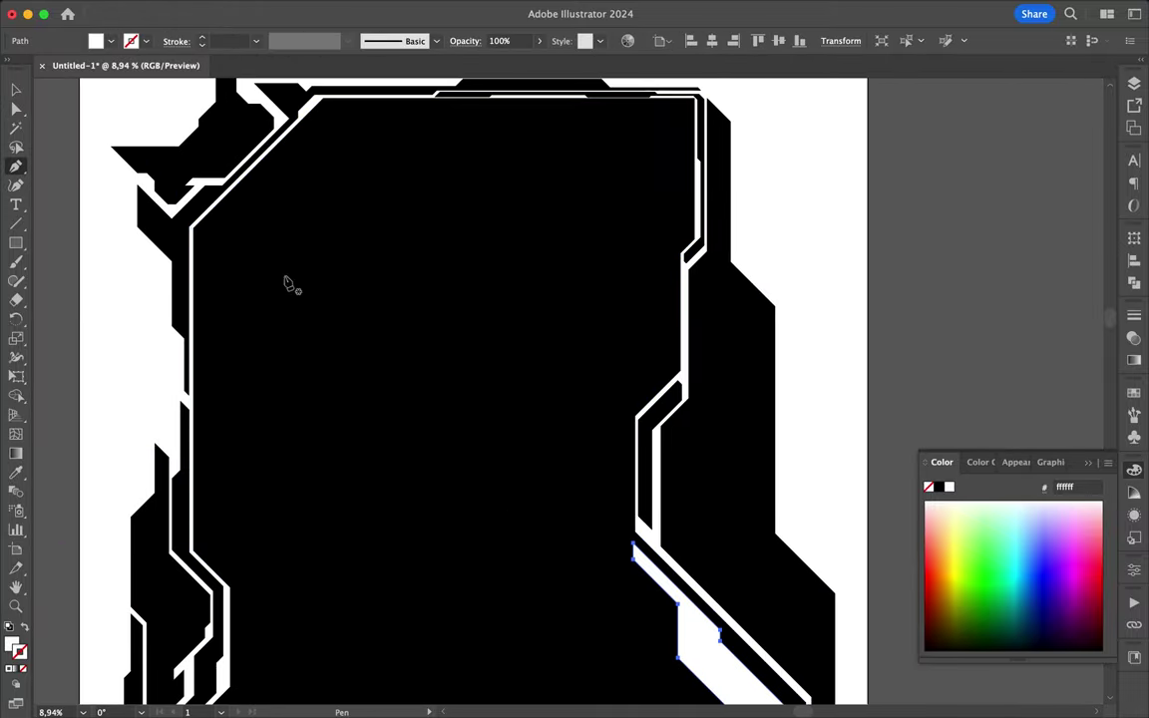
left_click(209, 241)
left_click(324, 356)
left_click(395, 289)
left_click(395, 128)
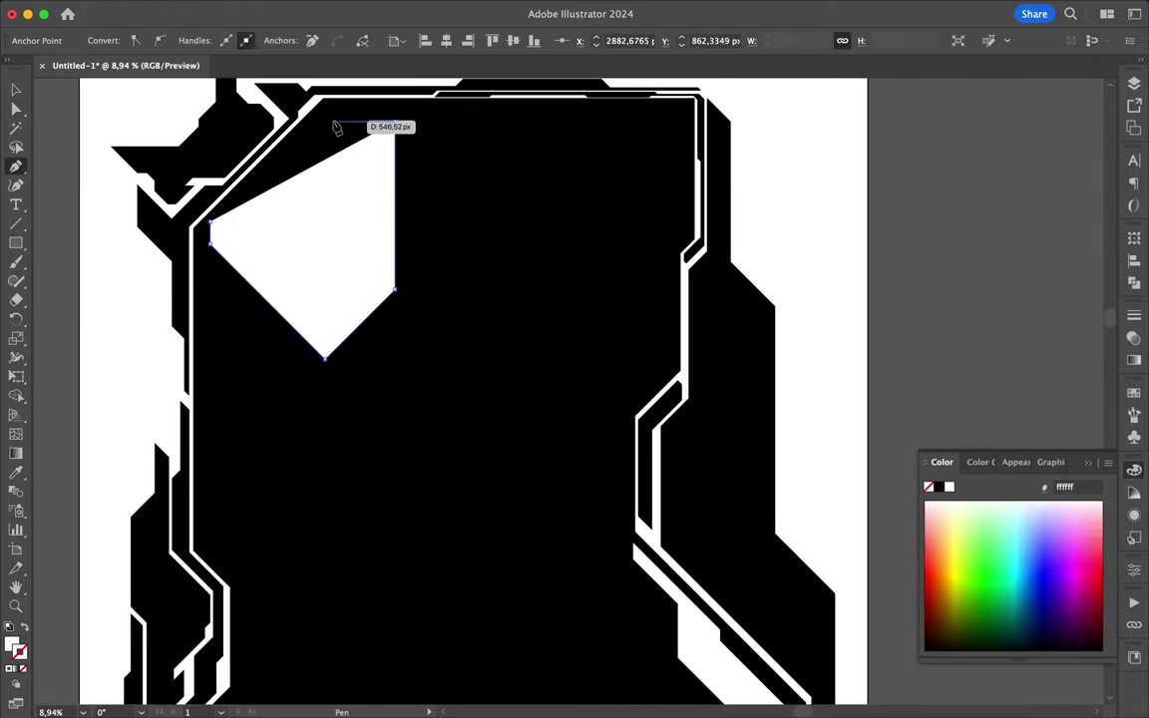
left_click(206, 244)
scroll(319, 99, "up", 3)
scroll(295, 192, "down", 5)
key("v")
- Trace a white stepped band from the right inner edge down along the bottom and into a diagonal
left_click(812, 9)
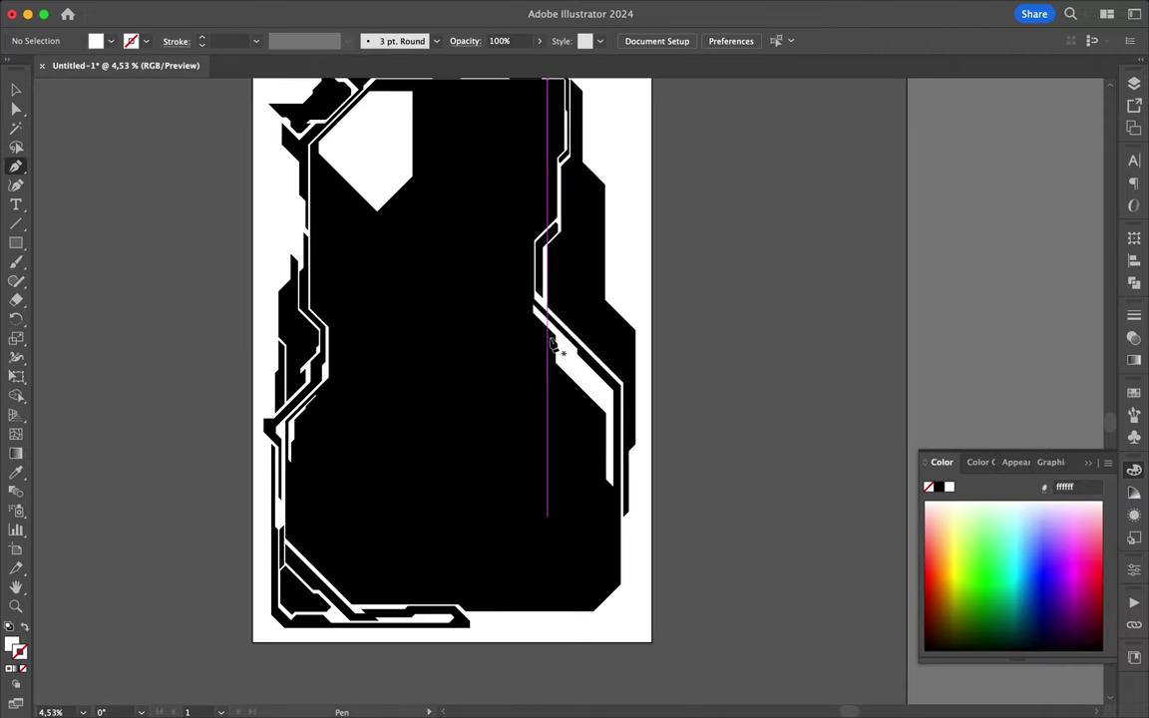
left_click(546, 339)
left_click(546, 383)
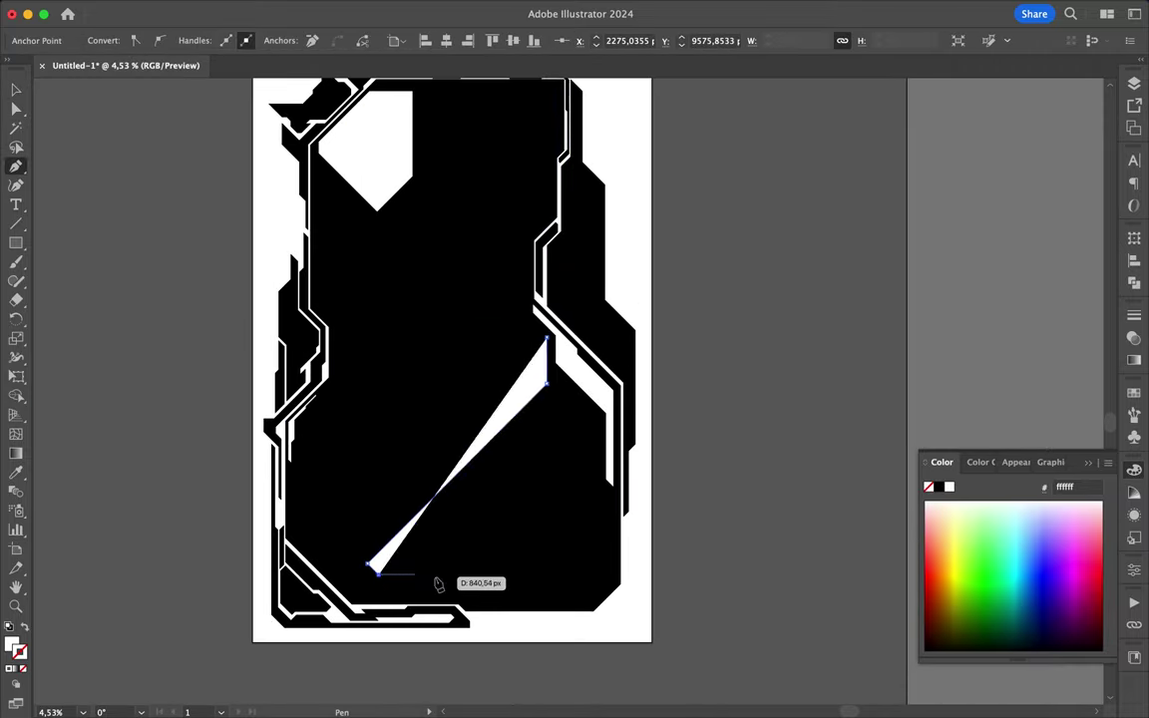
left_click(400, 586)
left_click(515, 584)
left_click(534, 596)
left_click(590, 596)
left_click(579, 606)
left_click(520, 606)
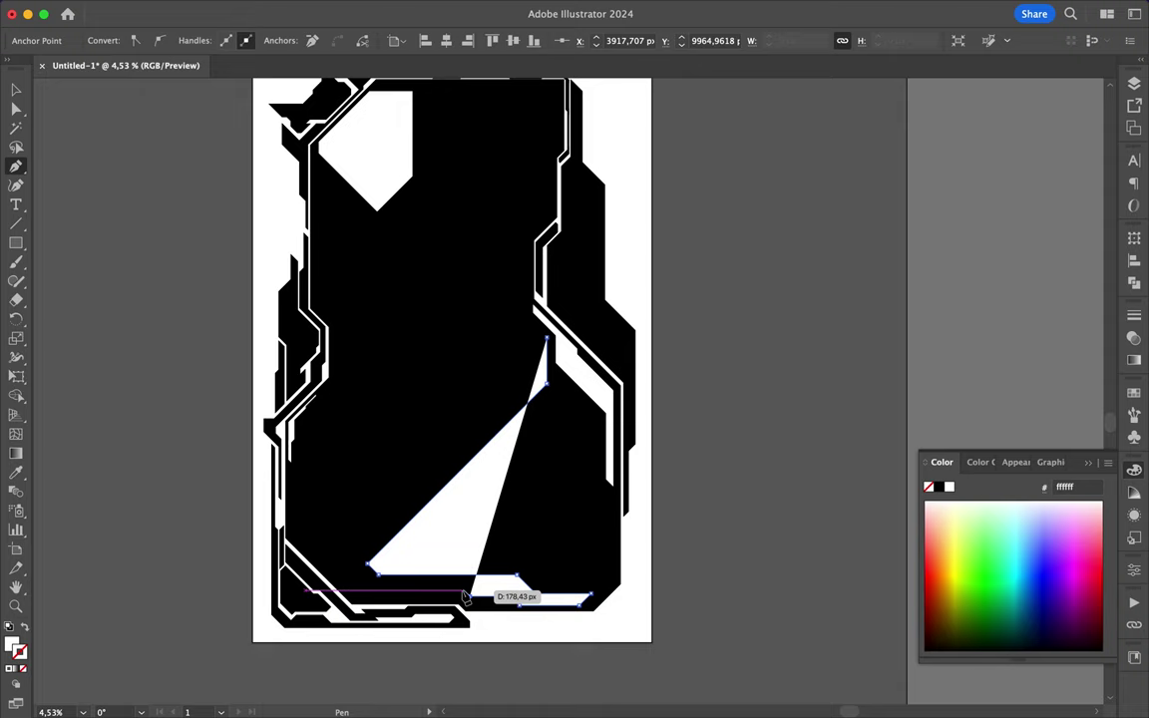
left_click(375, 602)
left_click(333, 560)
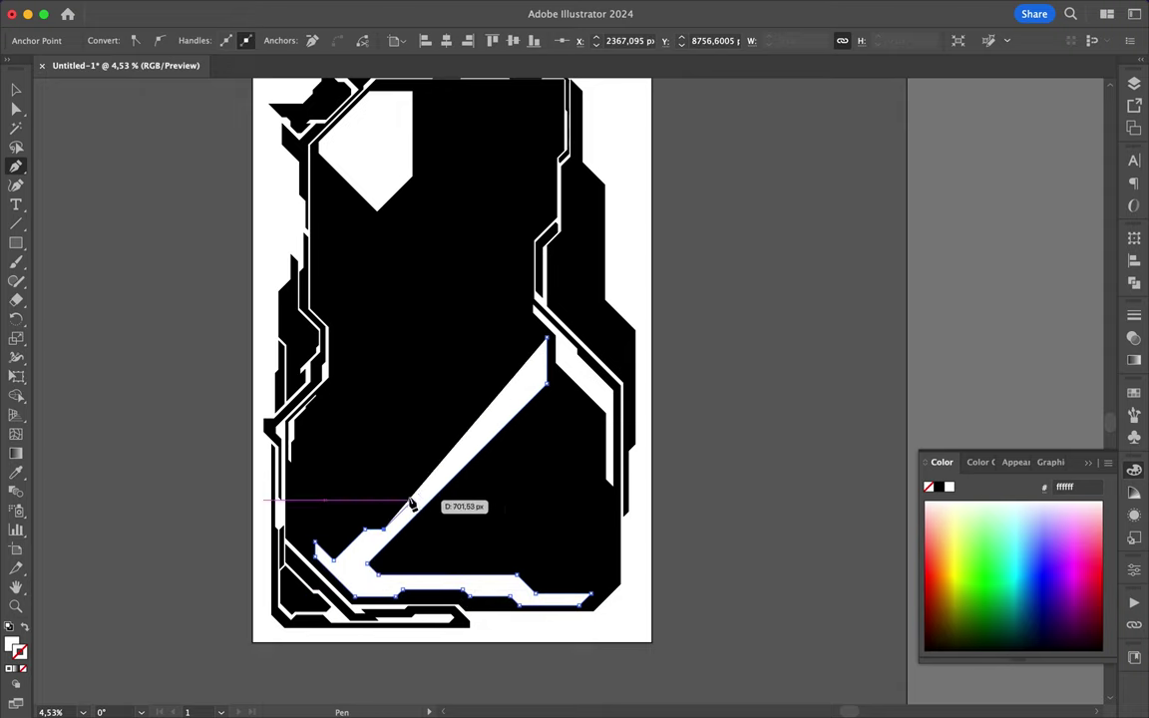
- Close the white diagonal band path back at its starting point
scroll(548, 341, "up", 5)
left_click(558, 359)
scroll(558, 359, "up", 5)
scroll(575, 373, "down", 3)
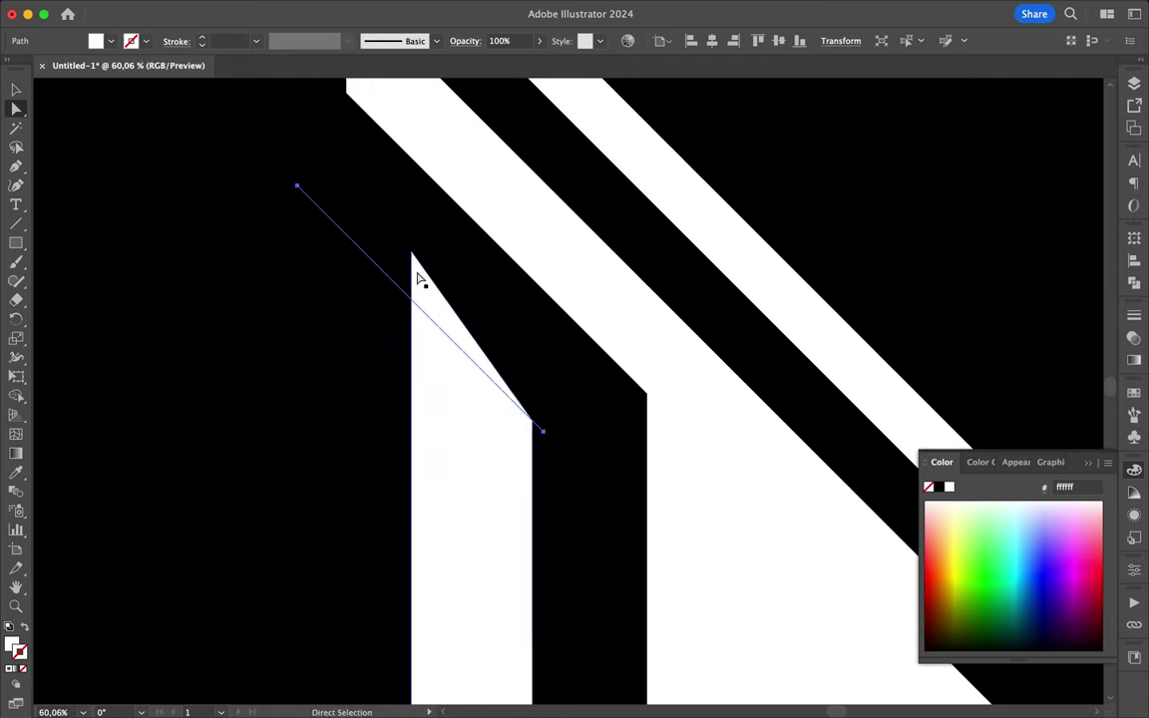
scroll(418, 279, "down", 3)
scroll(346, 254, "down", 5)
scroll(319, 244, "up", 4)
- Close the first black inset strip inside the white window
left_click(314, 456)
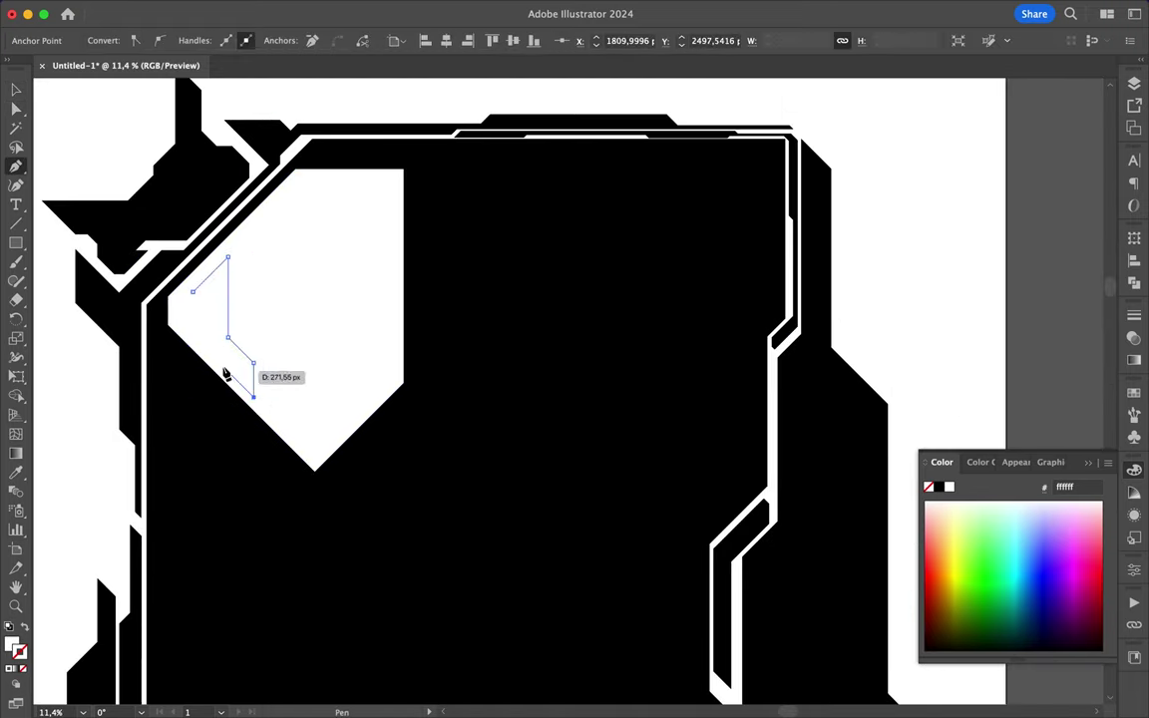
left_click(195, 302)
scroll(224, 451, "down", 2)
scroll(221, 462, "up", 6)
key("a")
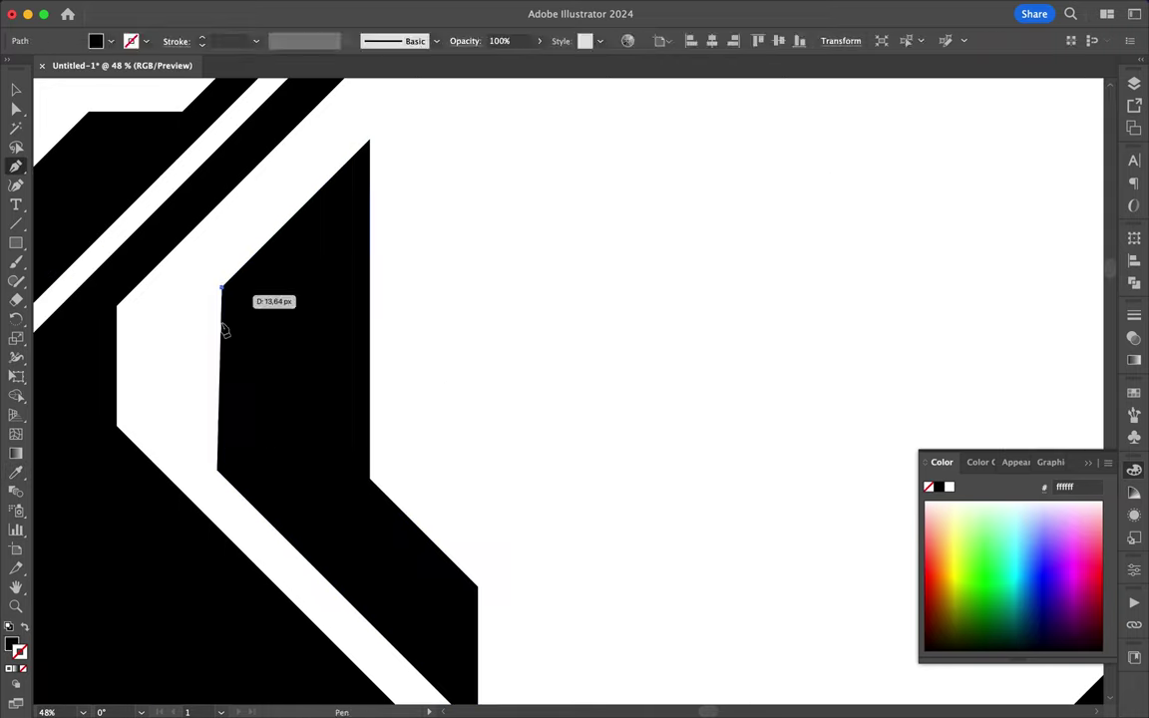
- Adjust the bottom corner of the black strip along the window's left edge
left_click(216, 473)
scroll(225, 471, "up", 1)
scroll(210, 488, "up", 3)
scroll(197, 513, "down", 5)
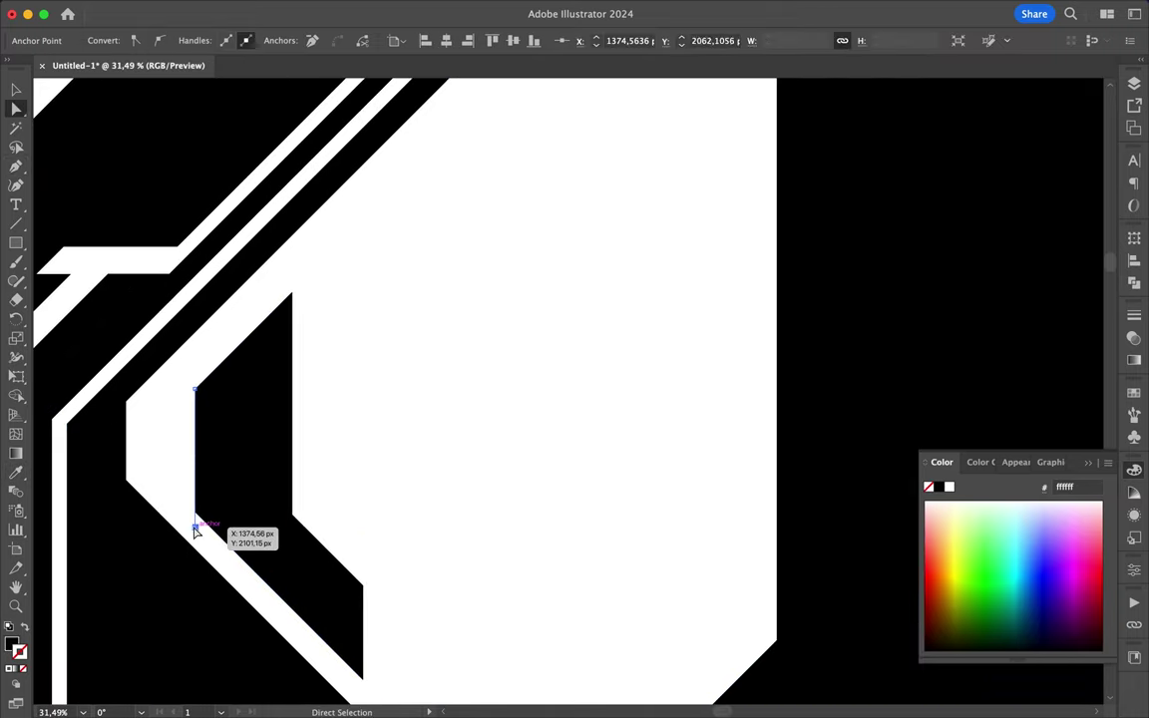
left_click(196, 533)
scroll(196, 533, "up", 3)
- Start tracing a black strip inside the window's top edge
key("p")
left_click(230, 410)
left_click(313, 333)
left_click(641, 333)
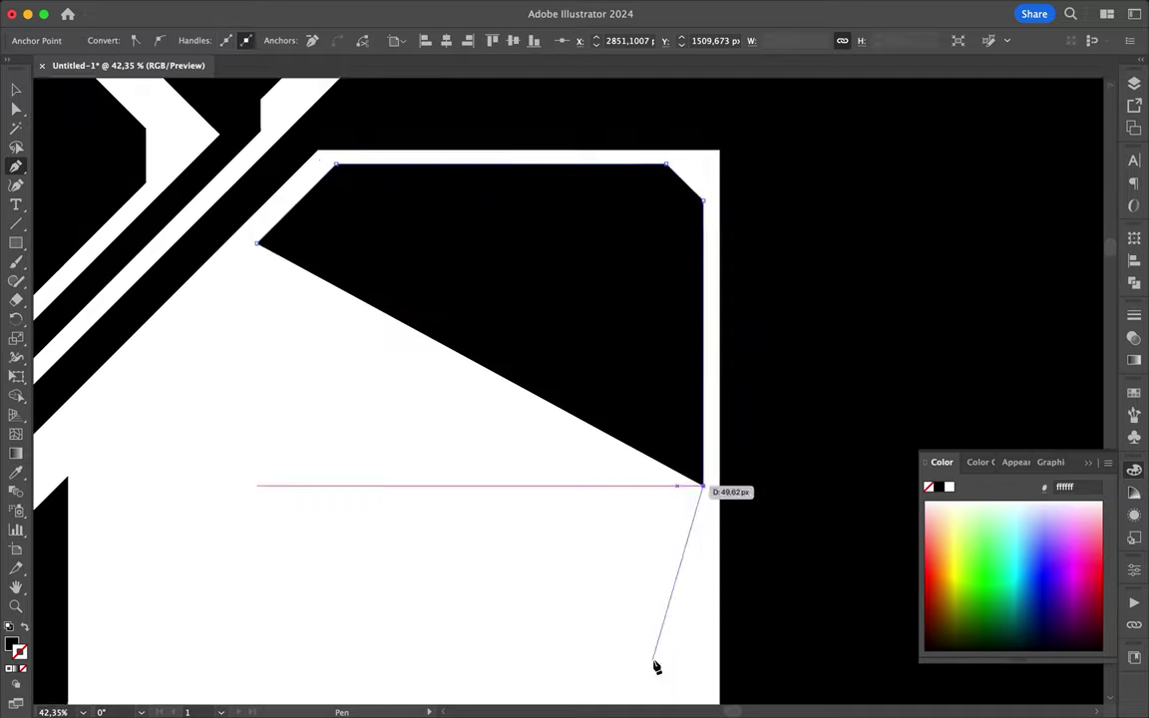
scroll(656, 672, "down", 2)
- Add the top strip's remaining corners along the window's inner edge
left_click(367, 670)
left_click(446, 574)
left_click(638, 377)
left_click(638, 277)
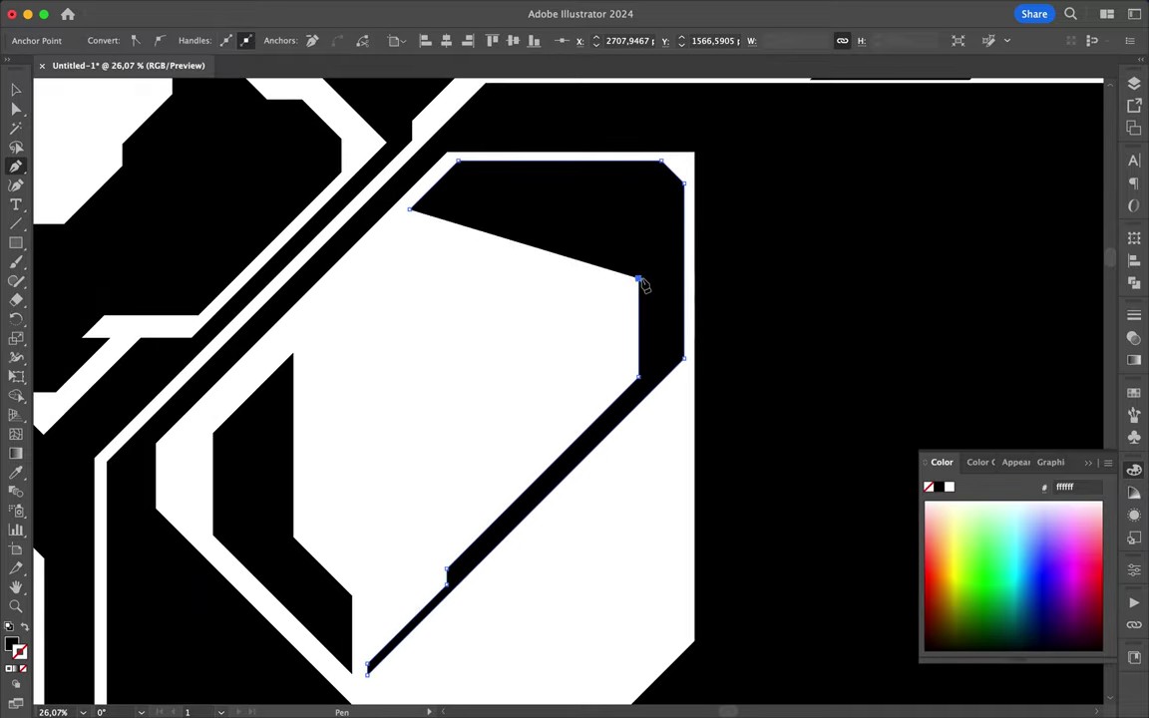
left_click(655, 215)
left_click(485, 176)
scroll(416, 174, "up", 5)
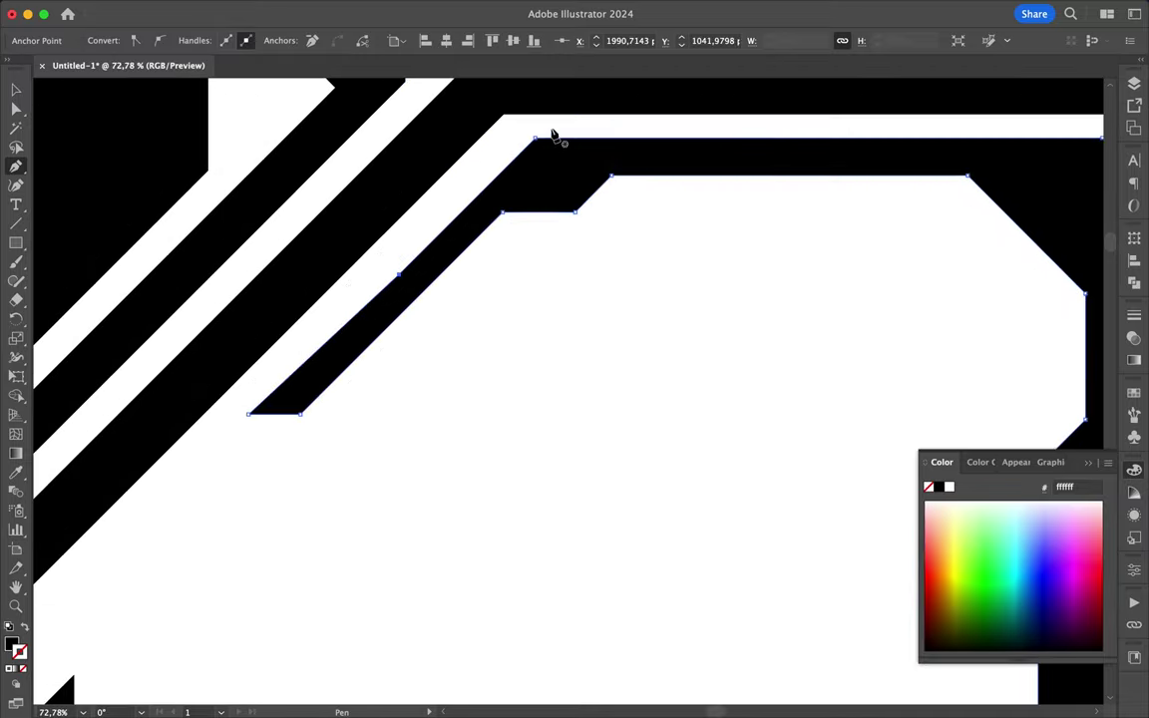
scroll(257, 449, "up", 2)
scroll(251, 423, "down", 2)
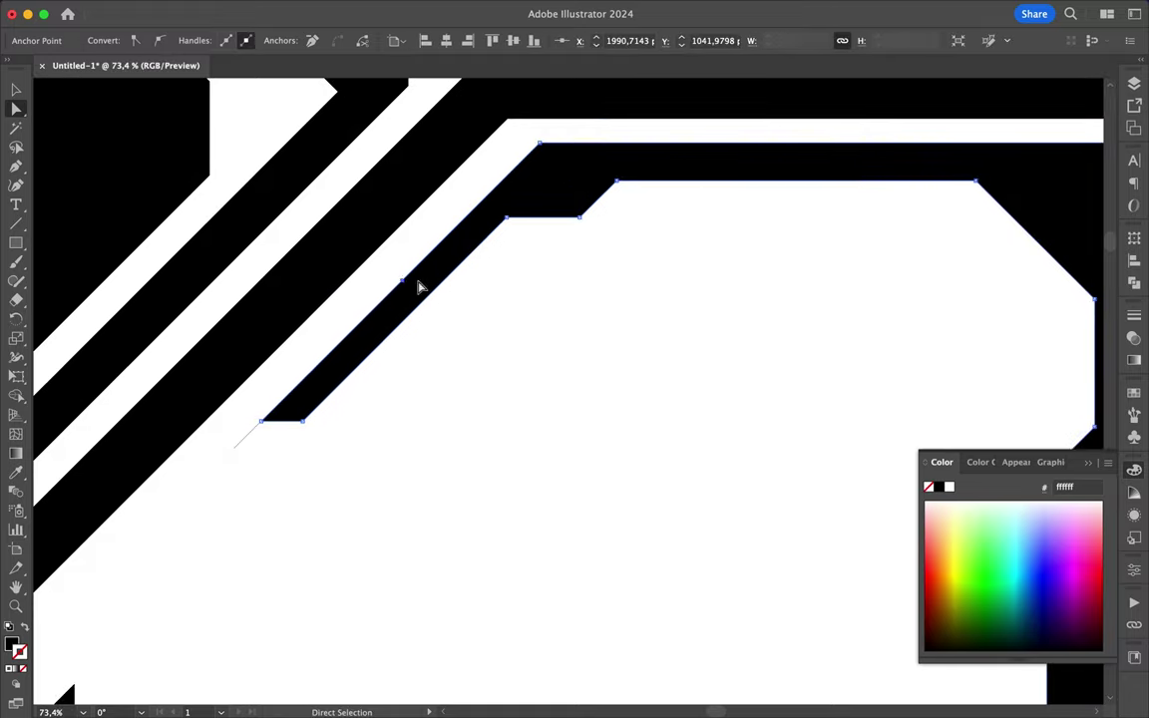
- Draw the L-shaped black strip down the window's right edge and close it
key("p")
scroll(551, 256, "down", 3)
scroll(520, 276, "up", 3)
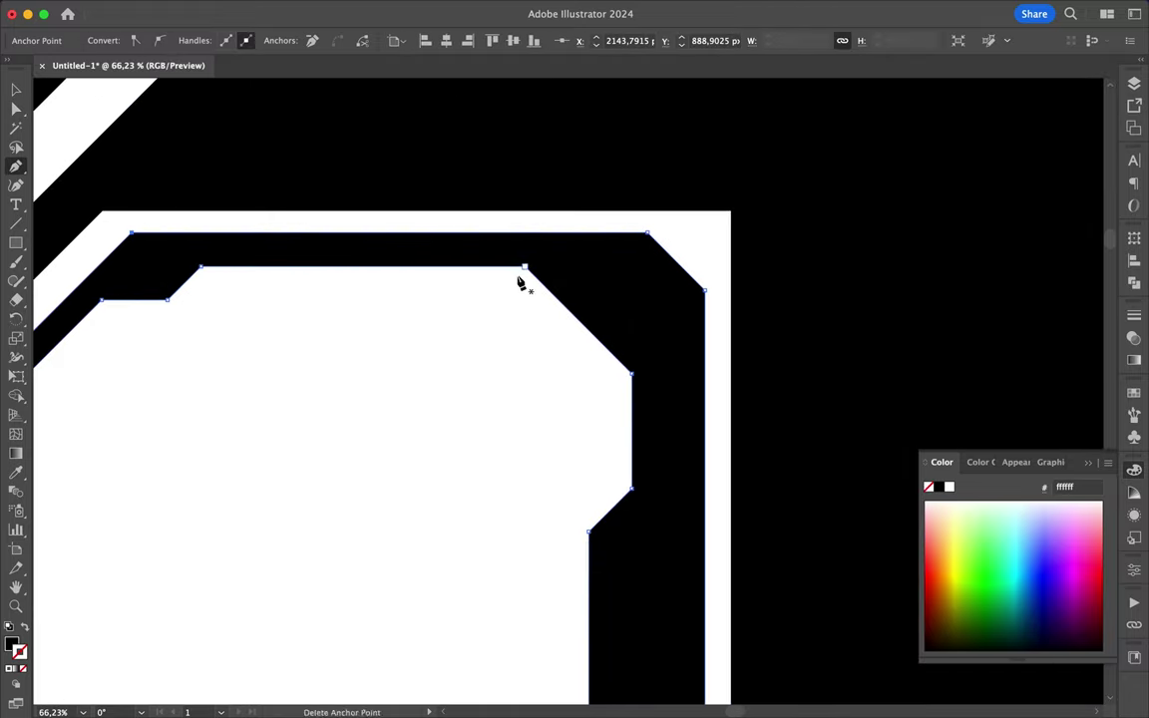
left_click(517, 275)
left_click(621, 379)
left_click(622, 479)
left_click(587, 512)
left_click(405, 274)
left_click(518, 275)
scroll(517, 276, "down", 10)
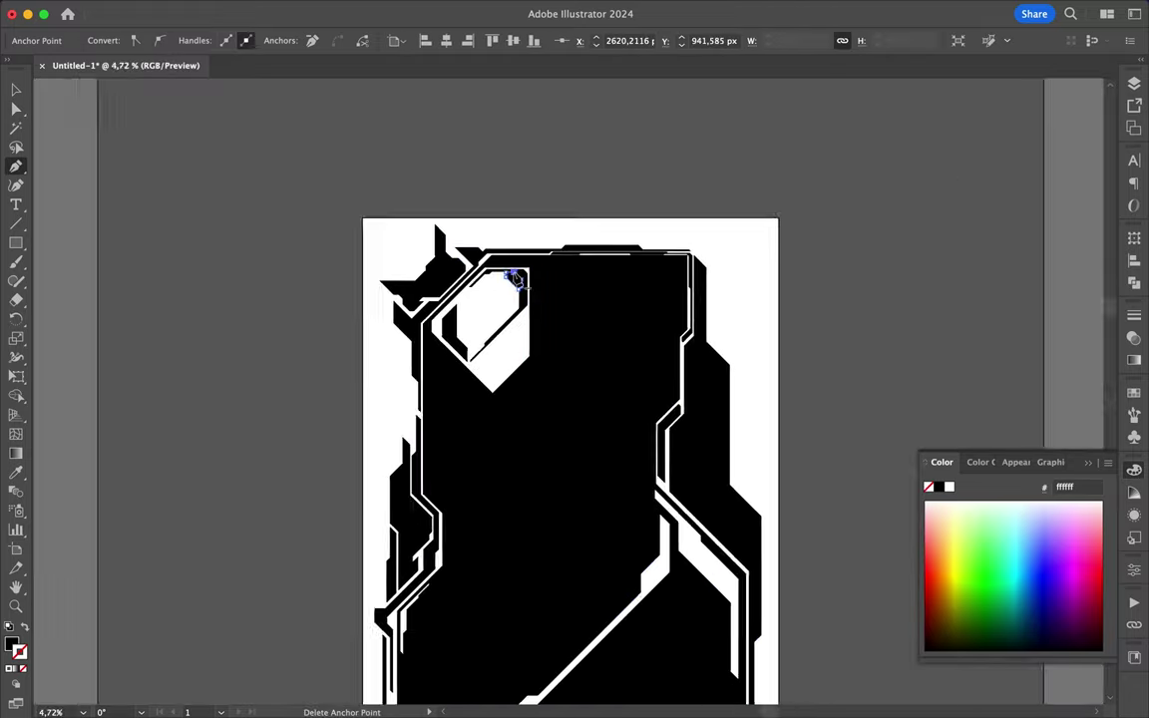
- Trace an angular notched accent shape on the panel's left side
scroll(592, 204, "up", 5)
left_click(268, 540)
left_click(356, 454)
left_click(355, 411)
left_click(343, 399)
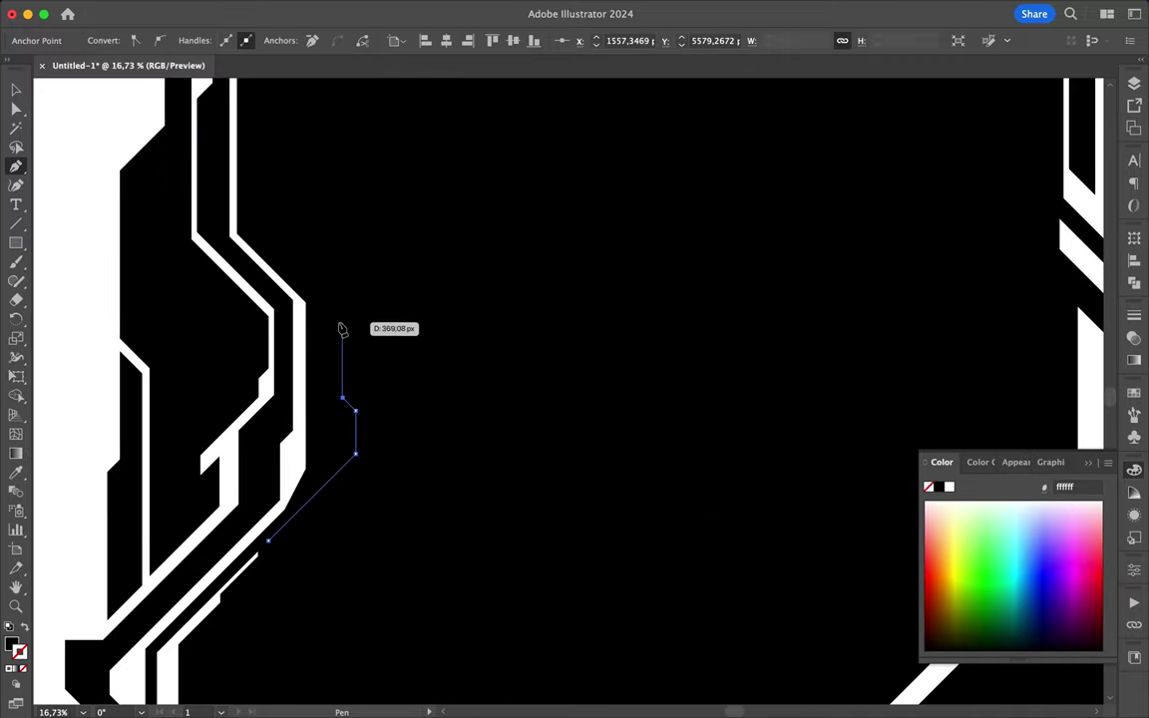
left_click(250, 214)
left_click(250, 228)
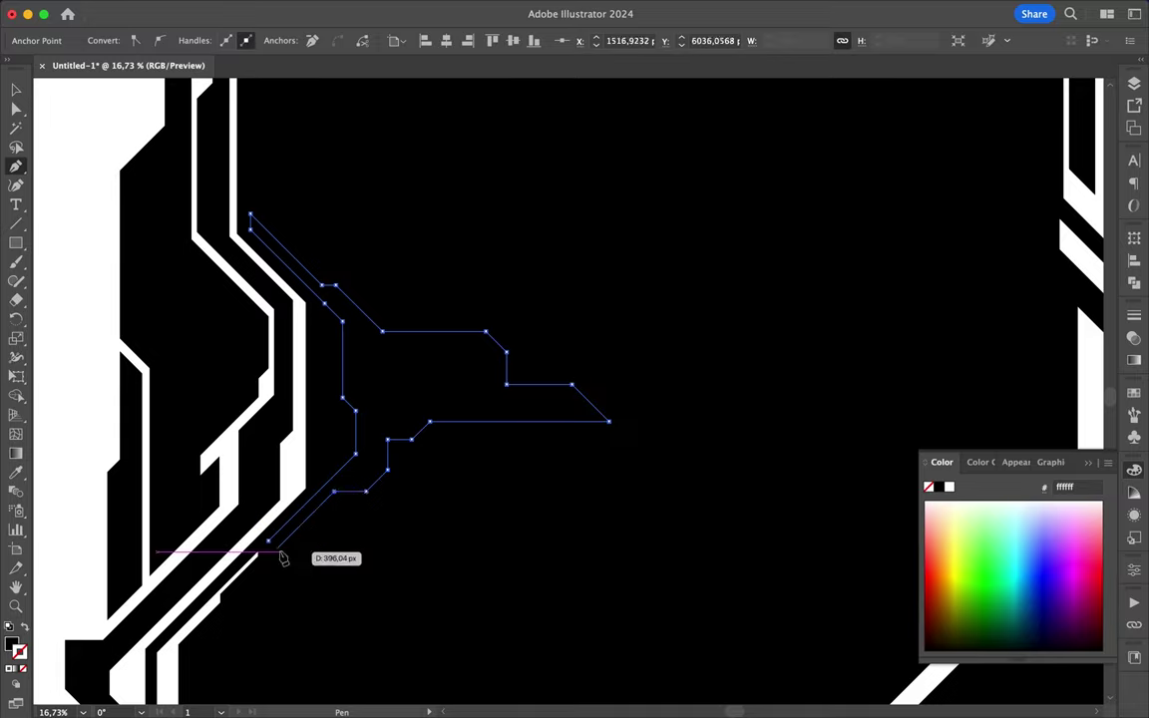
- Nudge one of the accent's corners into alignment and fill the accent white
scroll(282, 558, "up", 10)
key("a")
left_click_drag(257, 624, 261, 620)
scroll(283, 606, "down", 10)
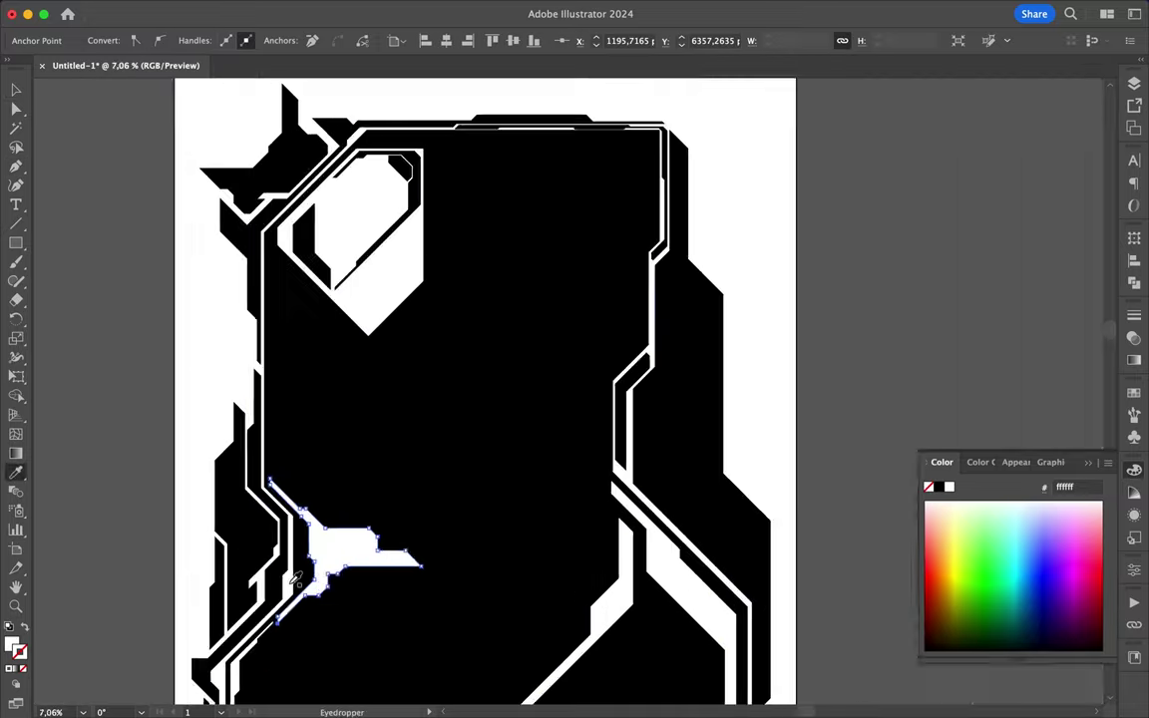
key("v")
left_click(623, 354)
- Draw a small black chevron beside the panel's upper right edge
scroll(436, 324, "up", 1)
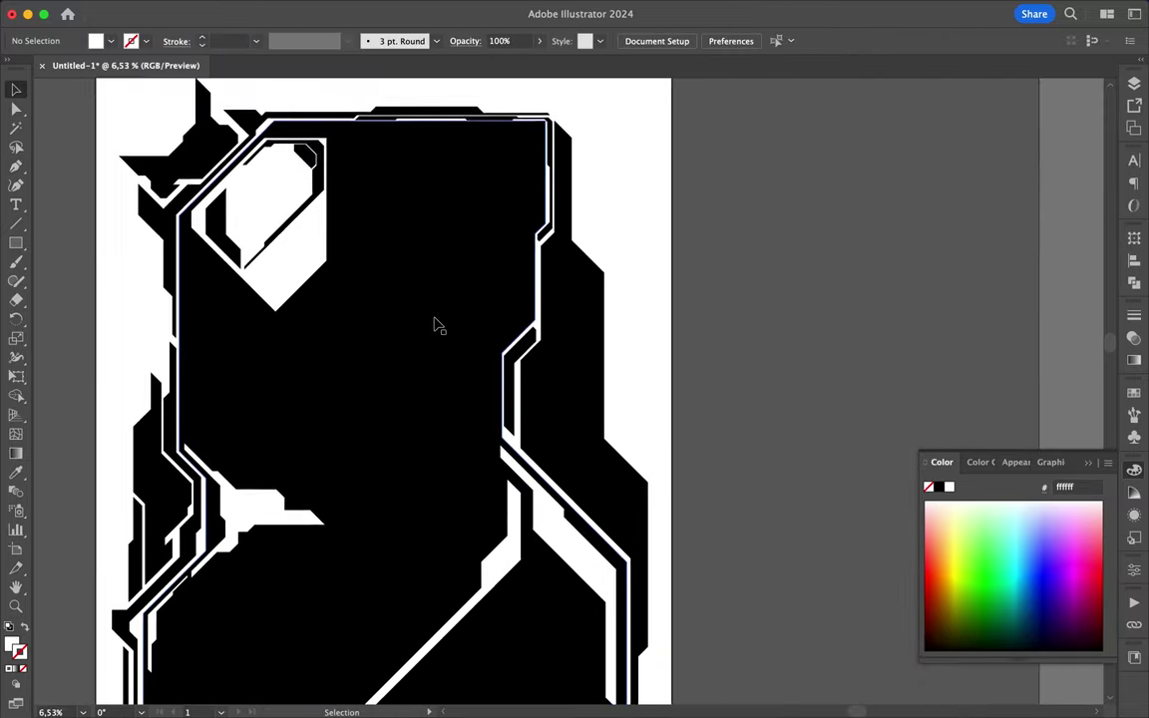
scroll(436, 324, "up", 1)
key("p")
left_click(531, 264)
scroll(534, 299, "up", 2)
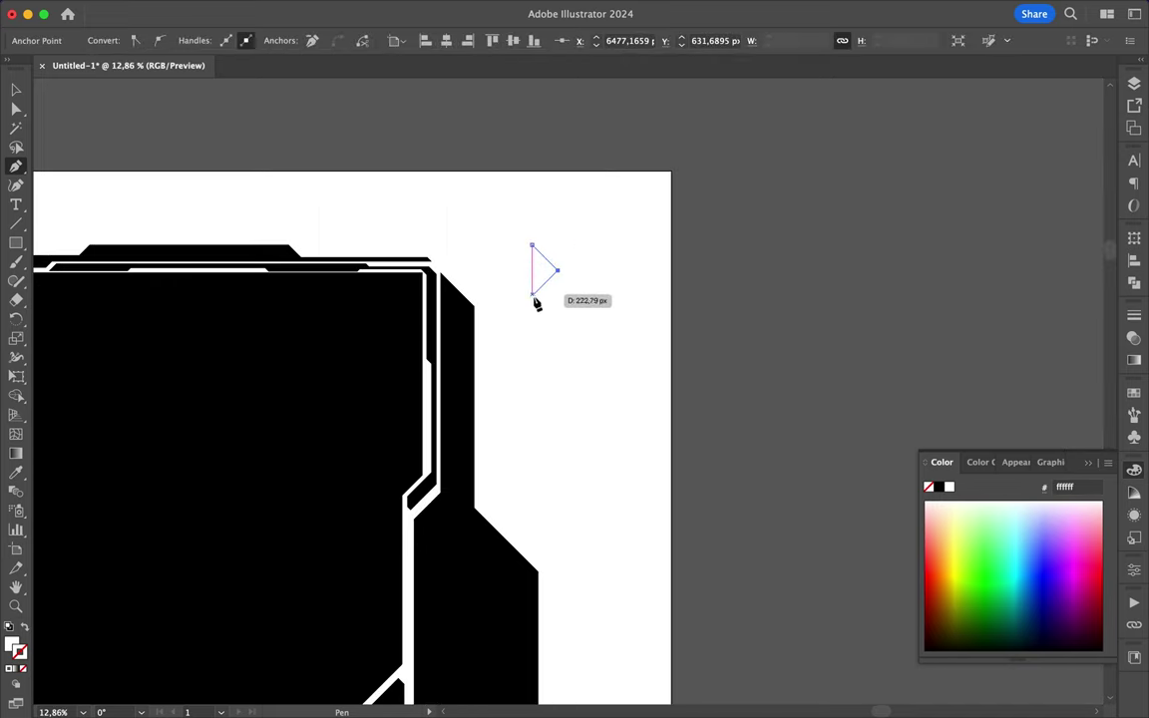
left_click(560, 247)
scroll(533, 248, "up", 3)
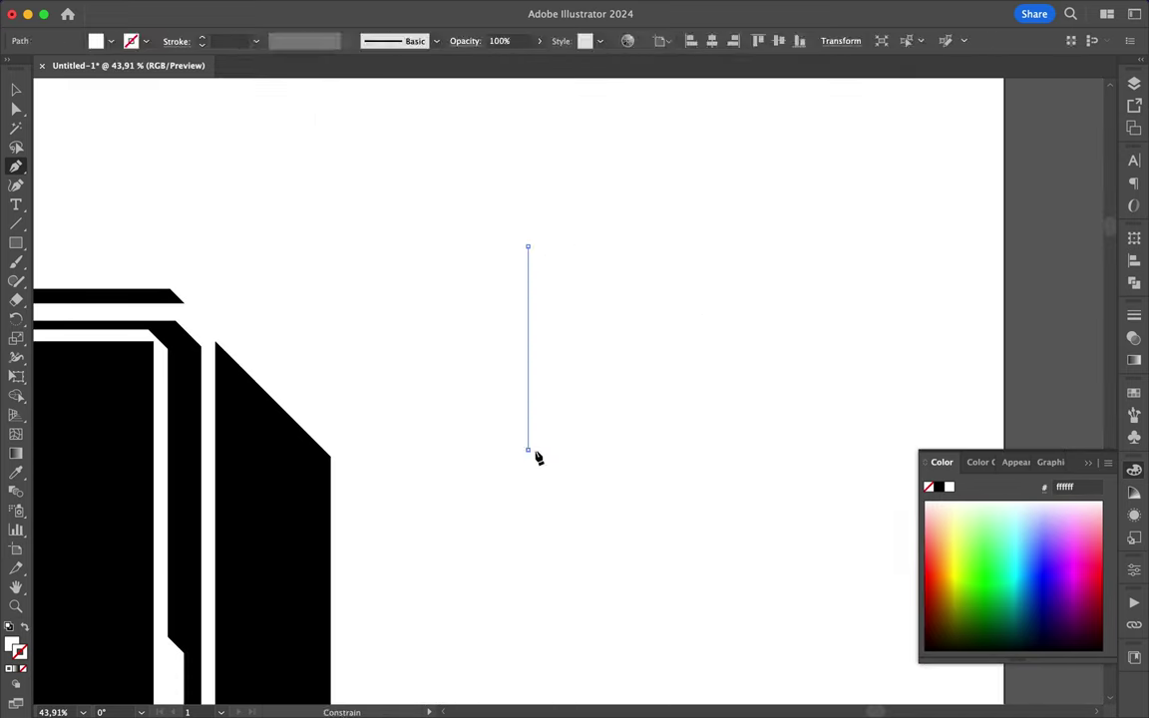
- Align the chevron's bottom-left and top corners in Outline view, then return to preview
key("v")
key("ctrl+y")
scroll(529, 349, "up", 2)
scroll(529, 429, "up", 3)
key("a")
left_click(525, 584)
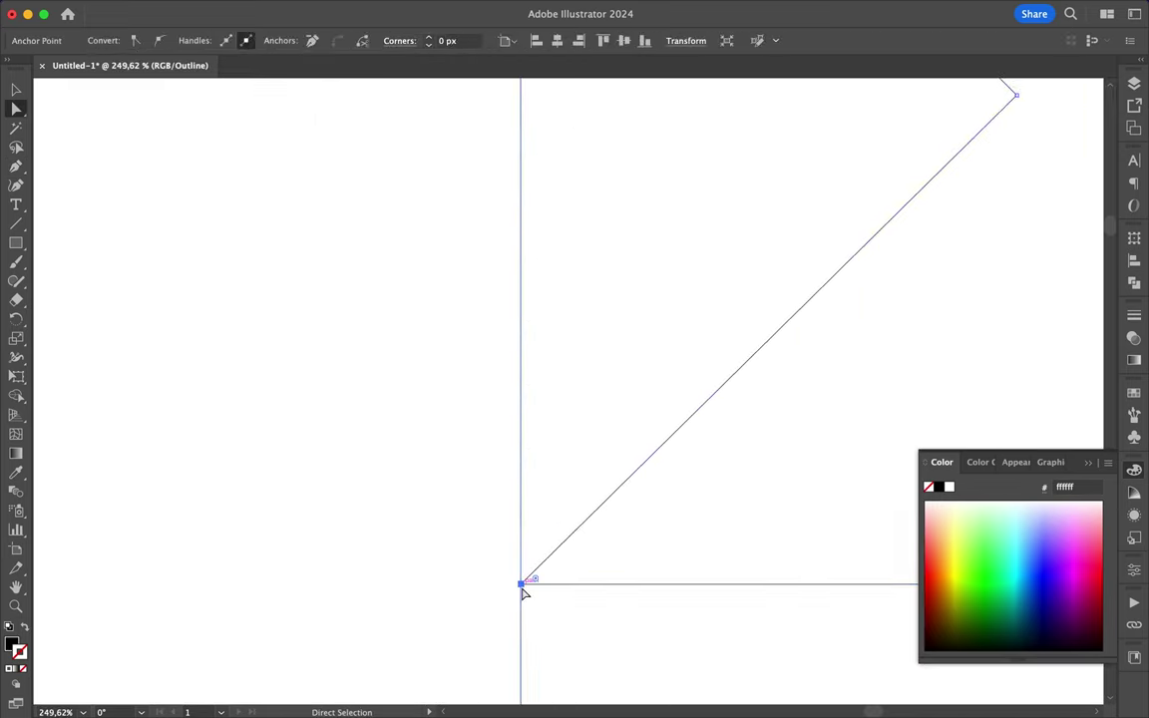
scroll(784, 246, "down", 2)
mouse_move(818, 258)
left_mouse_down()
mouse_move(755, 268)
mouse_move(103, 243)
left_mouse_up()
scroll(817, 256, "up", 2)
left_click_drag(736, 236, 756, 264)
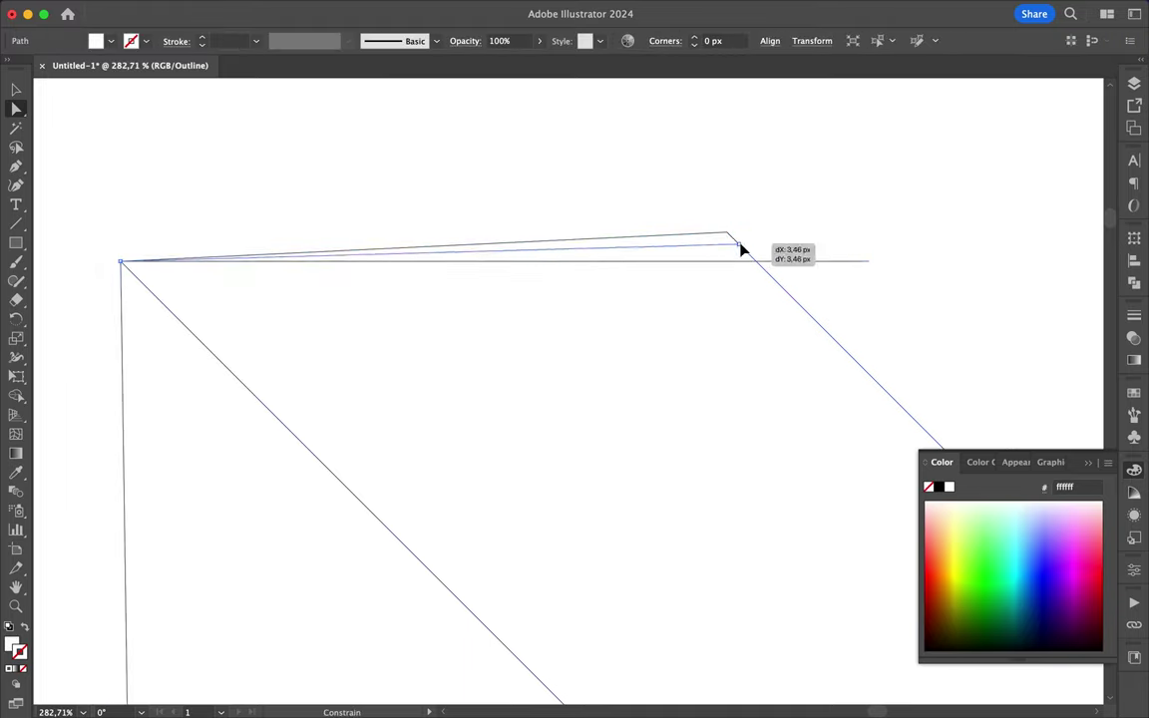
scroll(804, 269, "down", 4)
key("super+y")
scroll(804, 270, "down", 4)
- Copy the chevron into a vertical column against the panel's left border
key("v")
scroll(674, 264, "down", 2)
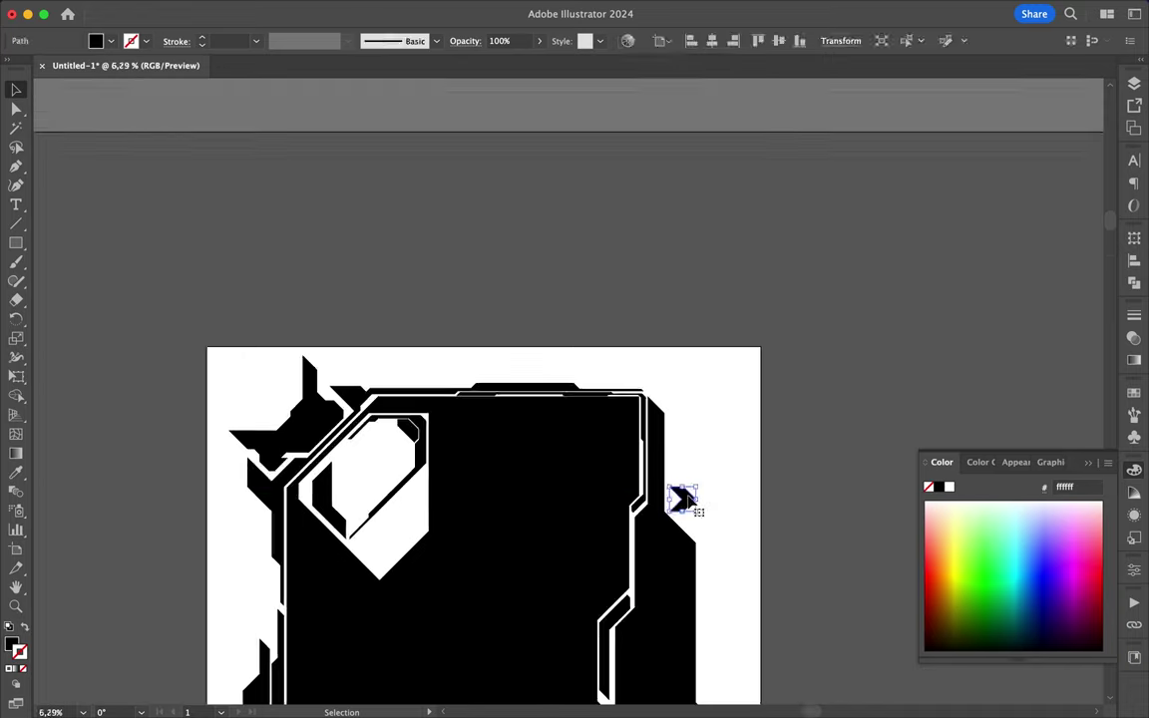
left_click_drag(382, 489, 253, 489)
scroll(249, 453, "up", 3)
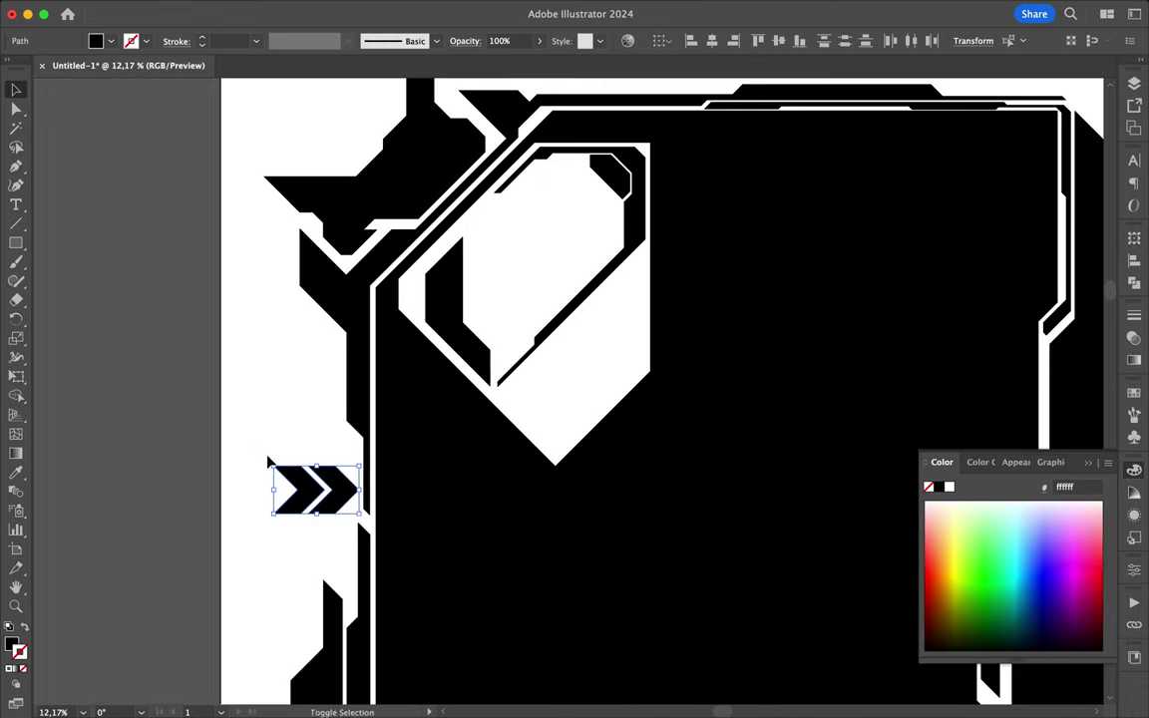
scroll(313, 475, "up", 5)
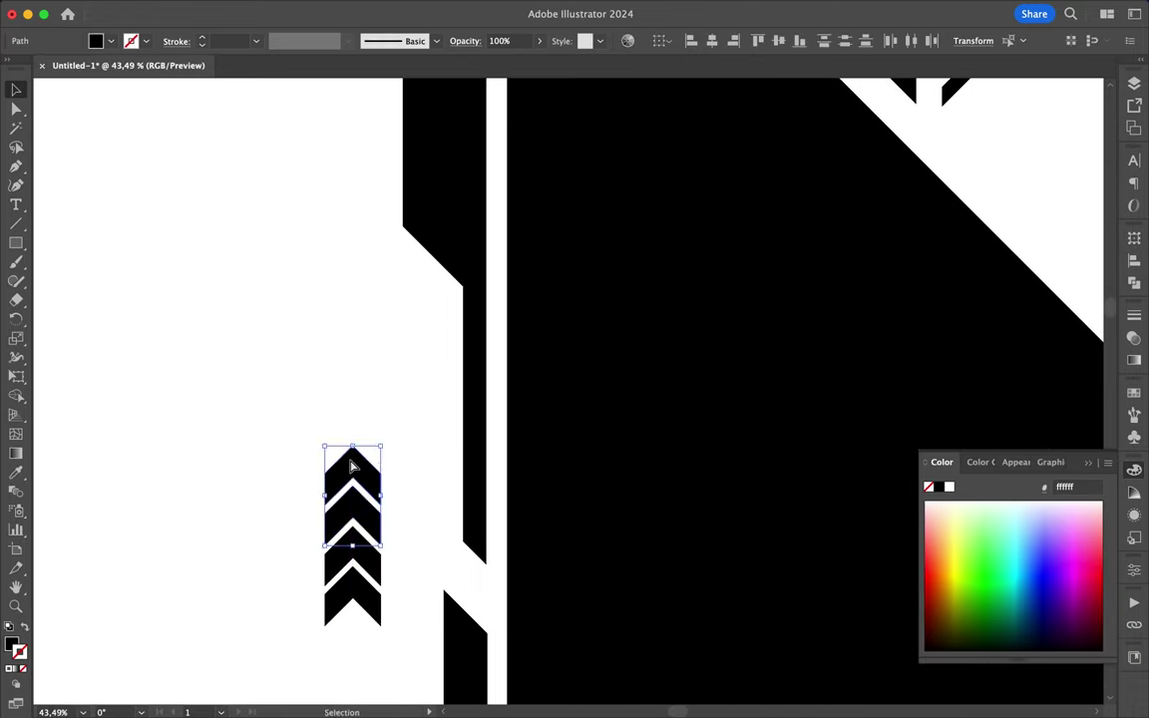
scroll(344, 418, "down", 4)
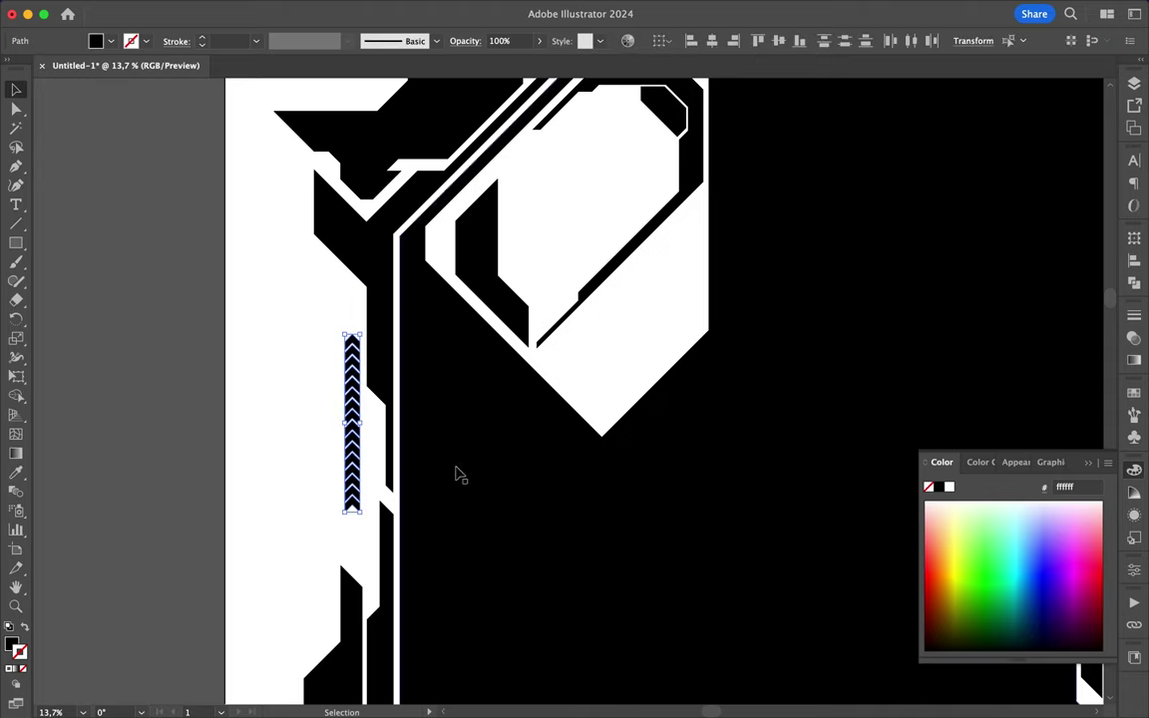
left_click_drag(351, 439, 372, 498)
scroll(369, 519, "down", 1)
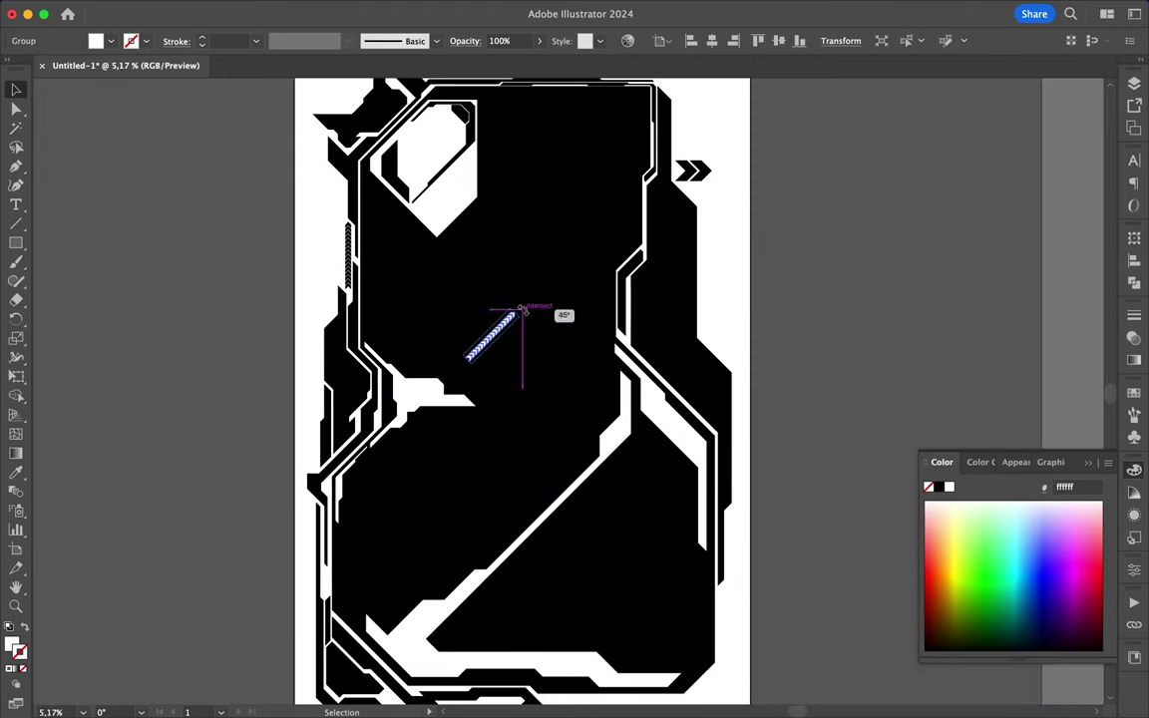
- Move a chevron row onto the diagonal white stripe, shorten it and nudge it into place
left_click_drag(520, 309, 498, 598)
scroll(499, 599, "up", 5)
key("a")
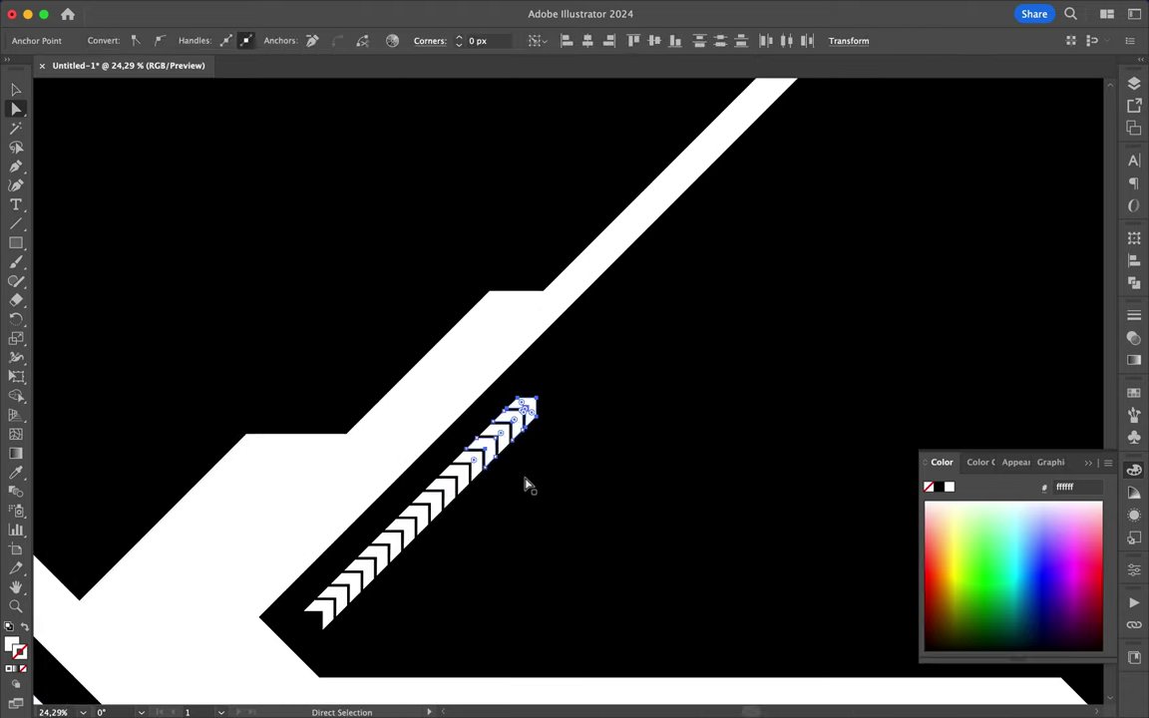
left_click_drag(518, 413, 439, 489)
key("v")
left_click(441, 512)
scroll(389, 564, "down", 1)
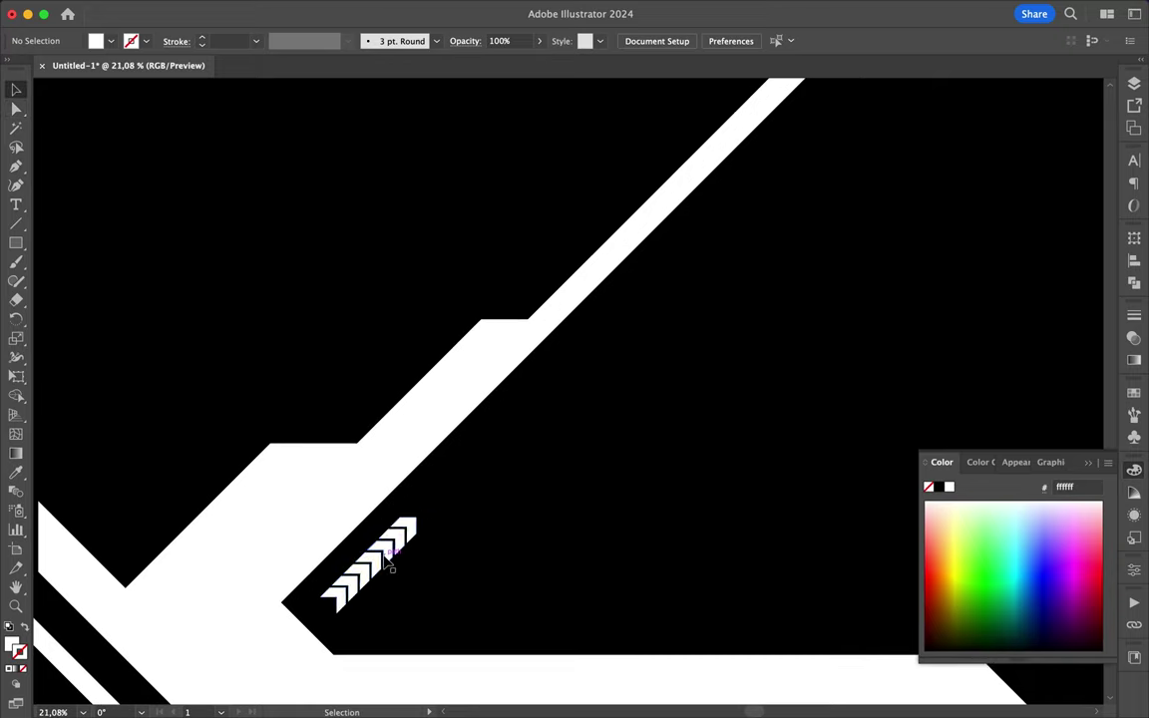
left_click_drag(389, 563, 362, 574)
scroll(359, 558, "down", 3)
scroll(356, 568, "up", 2)
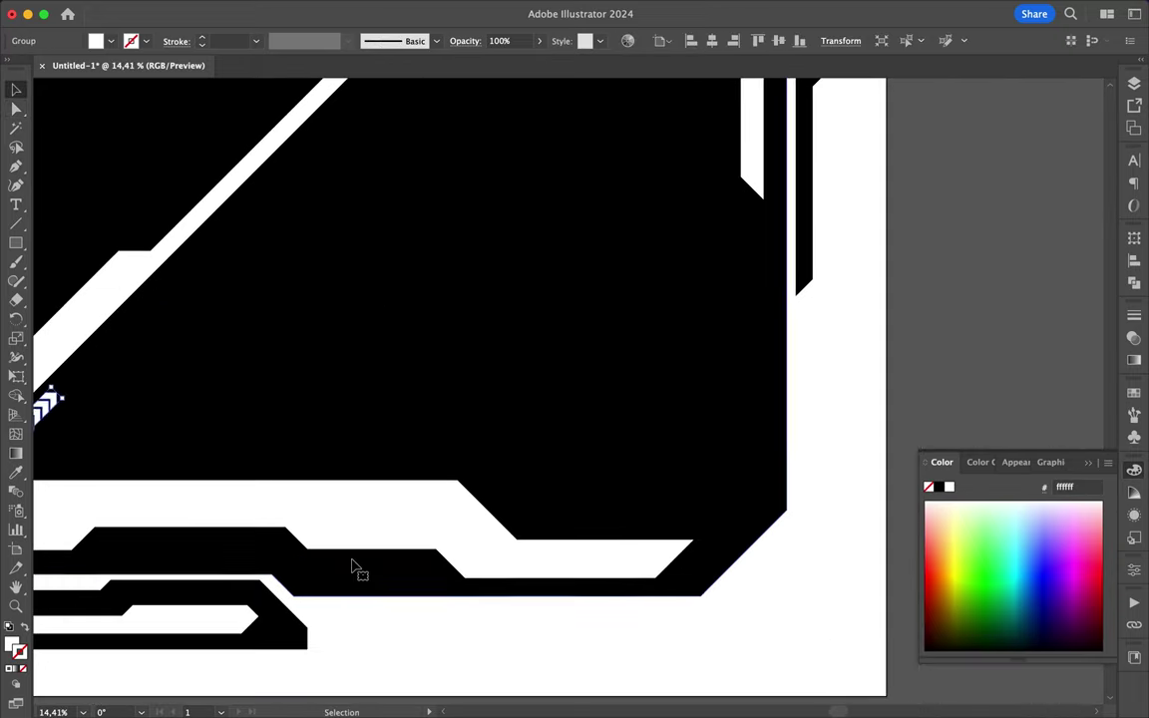
- Draw a white bar inside the lower black strip, angling its lower-left corner to match
left_click(436, 551)
left_click(461, 581)
left_click(320, 578)
left_click(295, 554)
key("a")
scroll(329, 573, "up", 3)
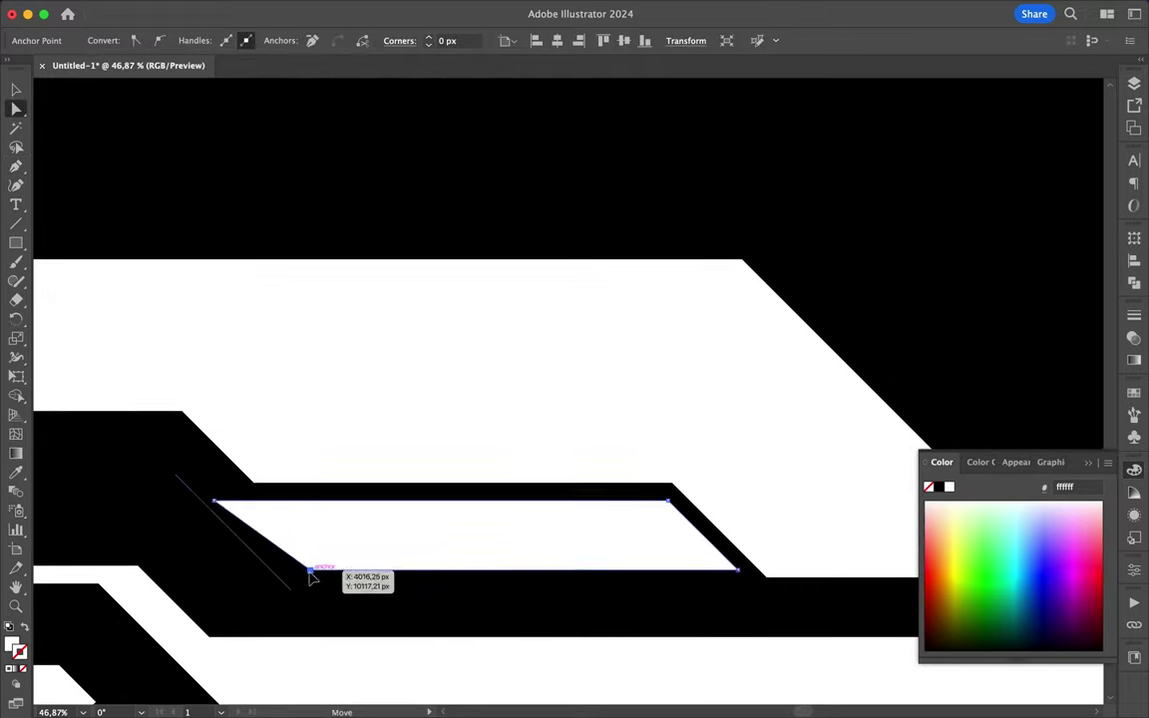
mouse_move(311, 576)
left_mouse_down()
mouse_move(274, 570)
mouse_move(206, 506)
mouse_move(180, 513)
left_mouse_up()
key("v")
key("ctrl+shift+a")
- Select and then deselect the inset strip on the upper right
scroll(199, 493, "down", 4)
scroll(199, 499, "down", 3)
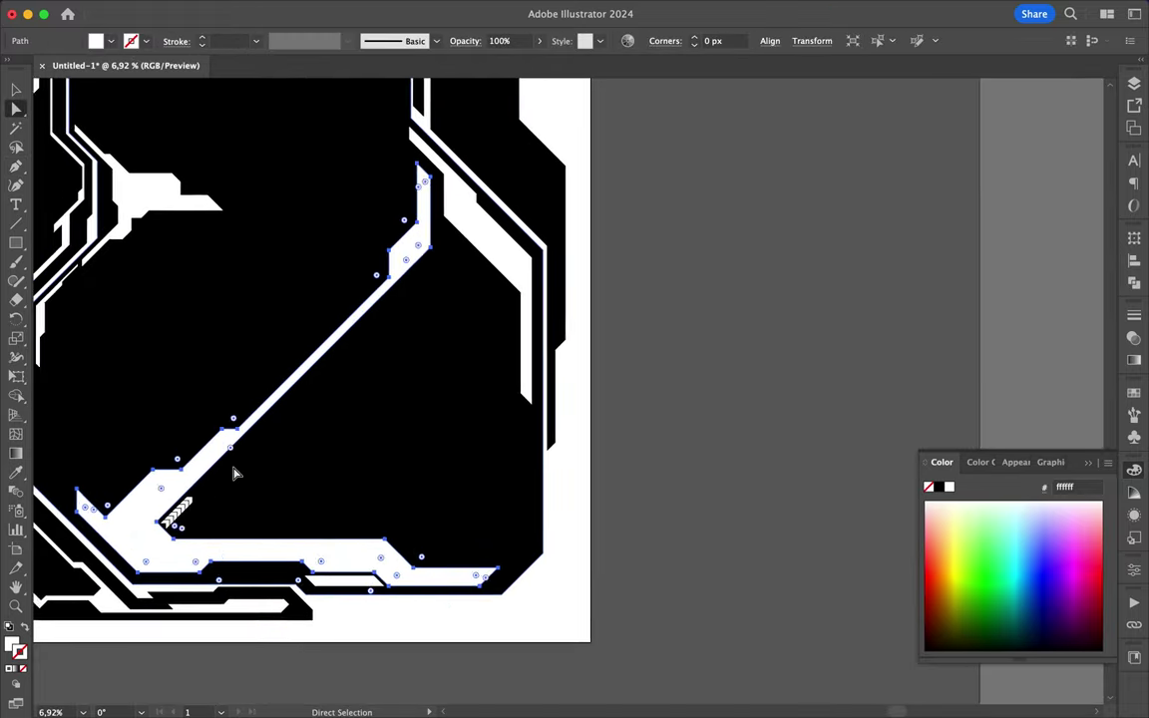
scroll(230, 468, "up", 3)
scroll(234, 473, "up", 3)
scroll(529, 271, "up", 1)
left_click(439, 214)
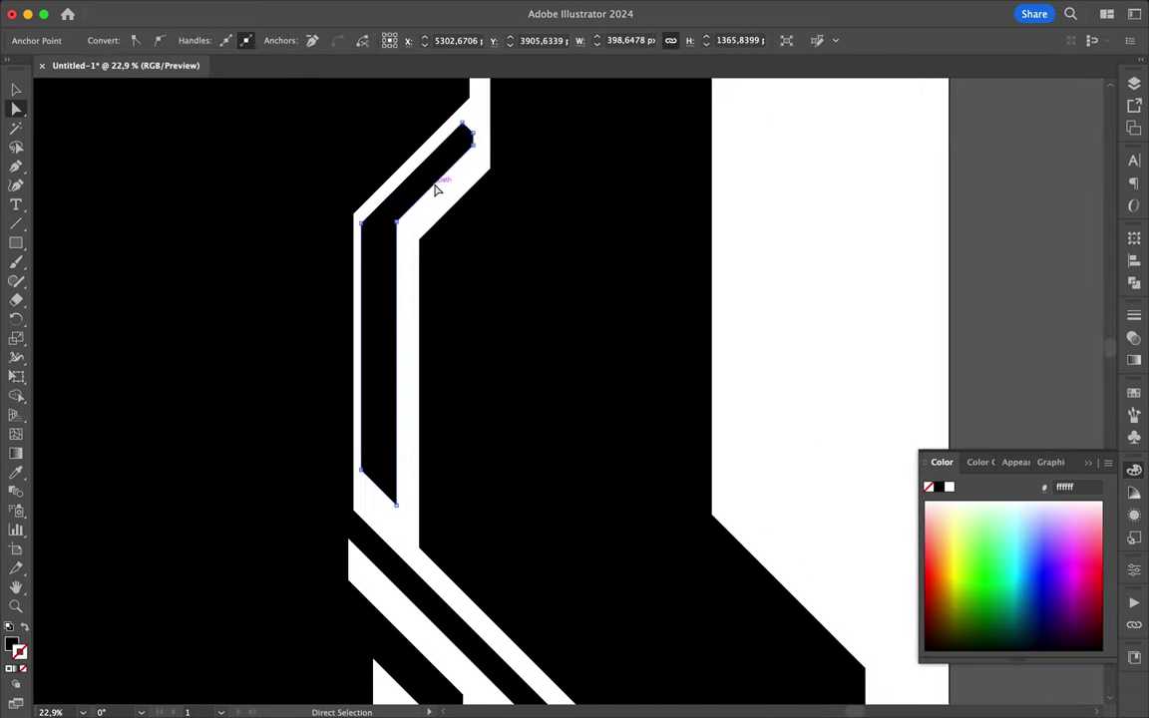
left_click(465, 167)
- Draw a new white angular sliver on the right border and adjust one of its corners
key("p")
scroll(499, 174, "down", 5)
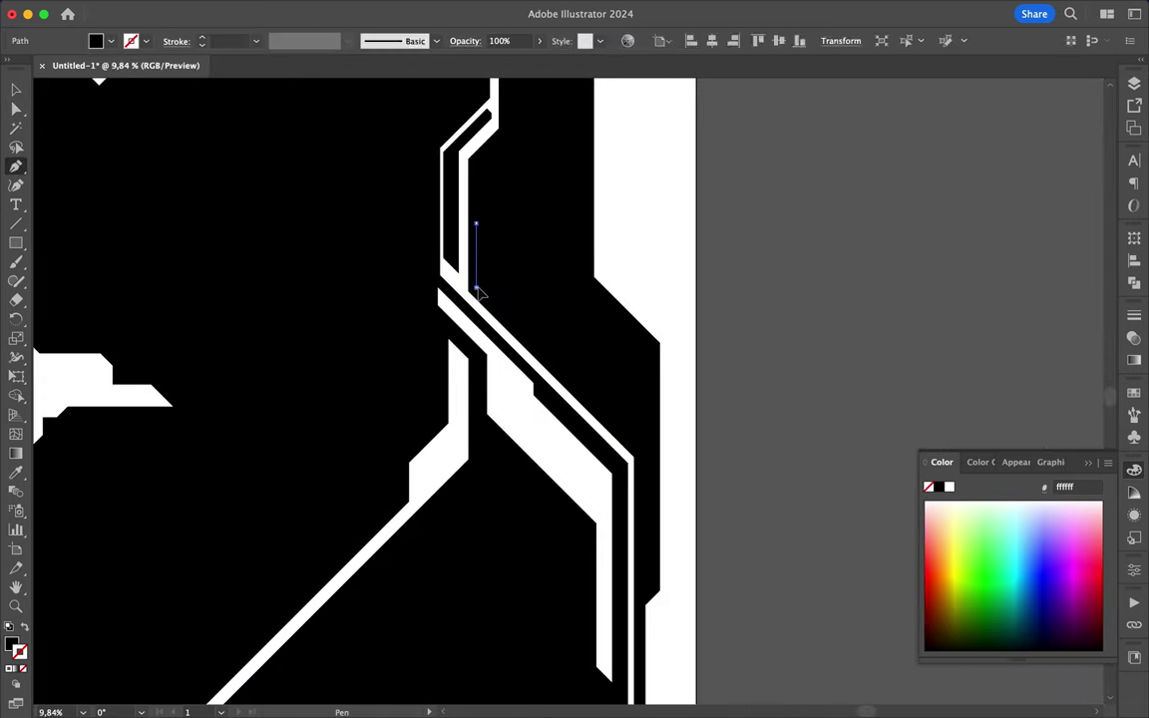
left_click_drag(529, 338, 508, 311)
left_click(495, 204)
scroll(499, 201, "up", 3)
left_click(459, 242)
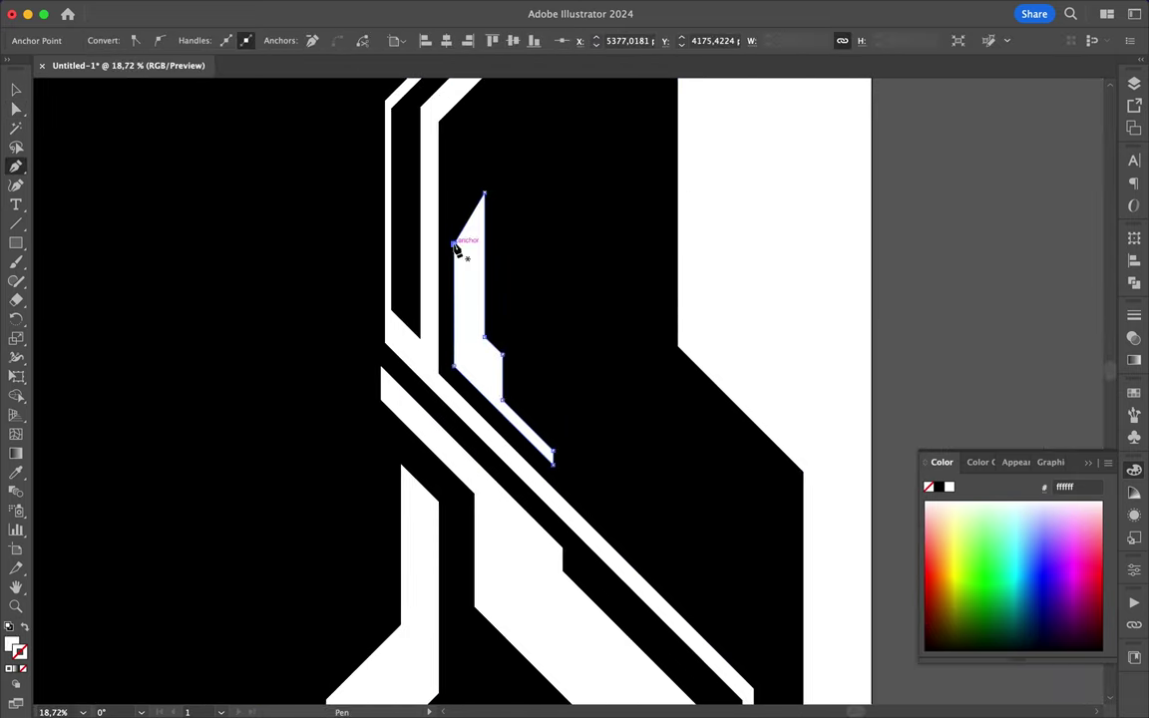
key("a")
scroll(495, 205, "down", 2)
key("v")
scroll(497, 210, "down", 6)
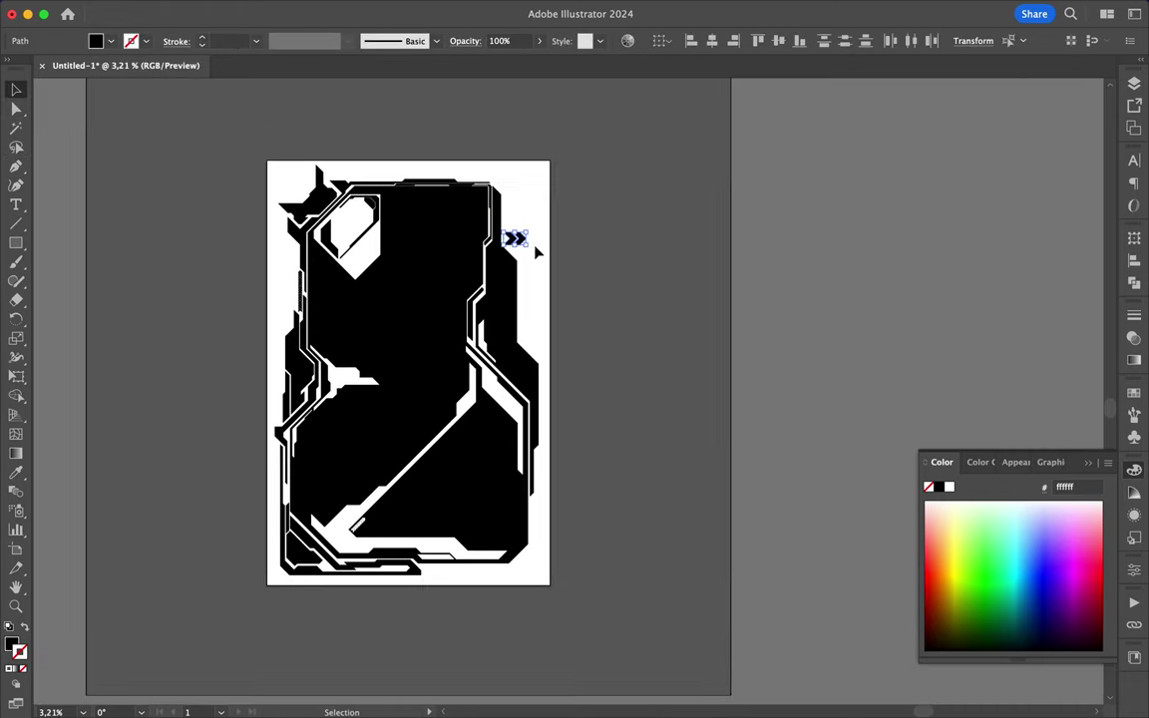
scroll(512, 235, "up", 3)
- Move the small chevron down beside the frame's right edge
left_click(511, 229)
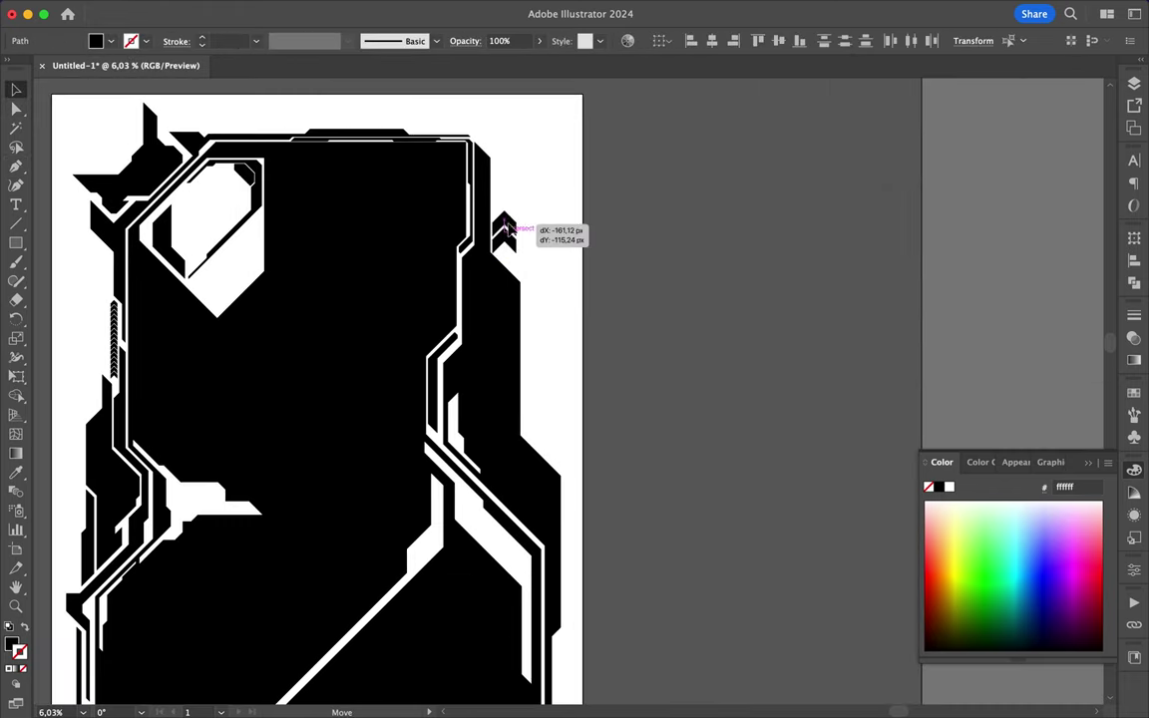
scroll(505, 227, "down", 2)
scroll(476, 403, "up", 2)
mouse_move(506, 227)
left_mouse_down()
mouse_move(477, 403)
mouse_move(448, 410)
left_mouse_up()
scroll(450, 417, "down", 5)
key("p")
scroll(342, 571, "up", 4)
scroll(342, 571, "up", 1)
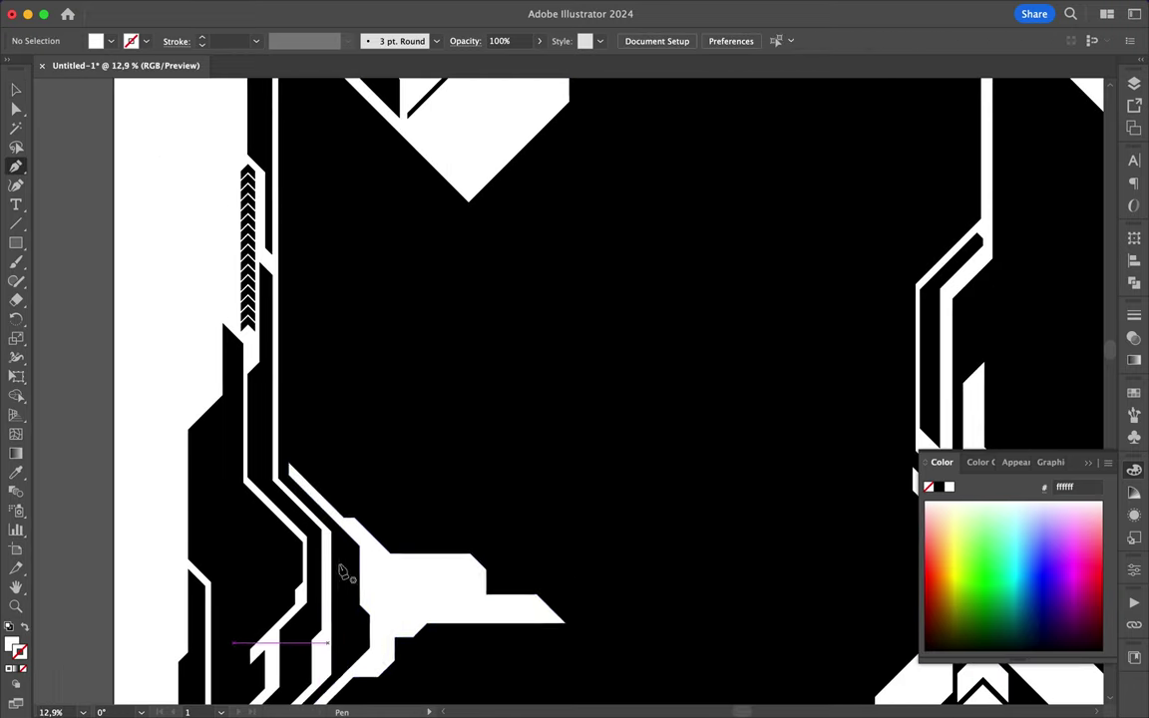
- Select the thin path beside the white block and bring up its stroke settings
key("a")
left_click(339, 503)
key("a")
key("super+F10")
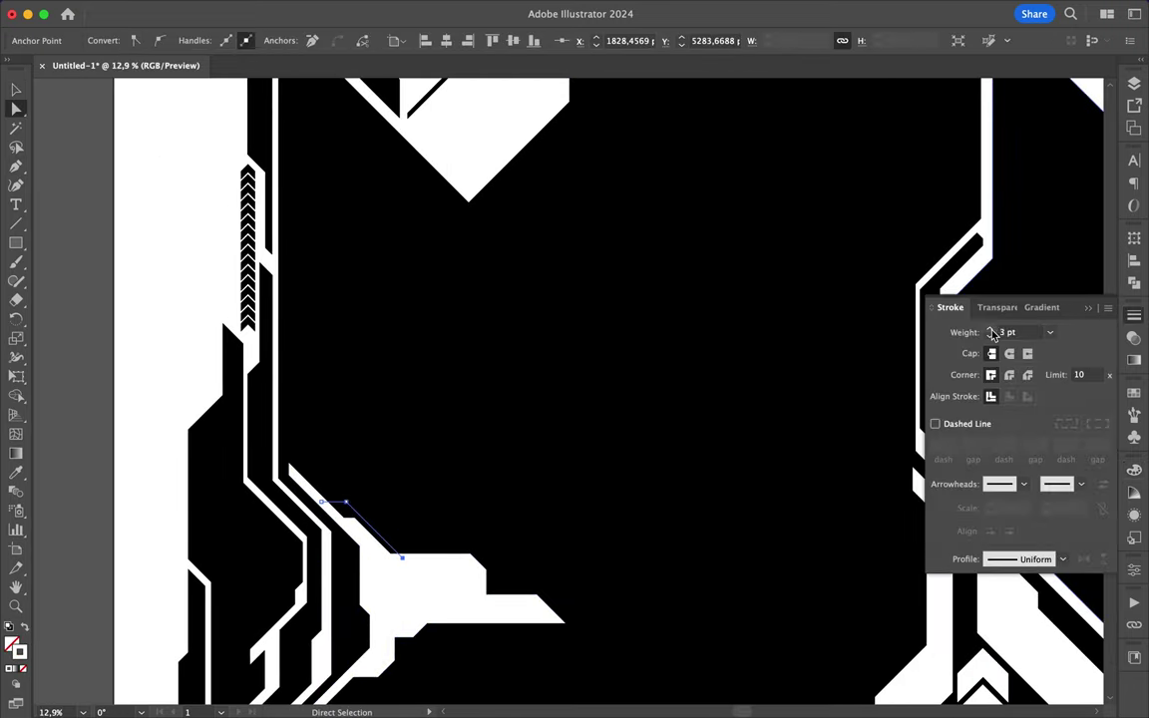
scroll(426, 346, "down", 3)
- Trace a thin white closed outline along the white block's edge
key("p")
left_click(351, 503)
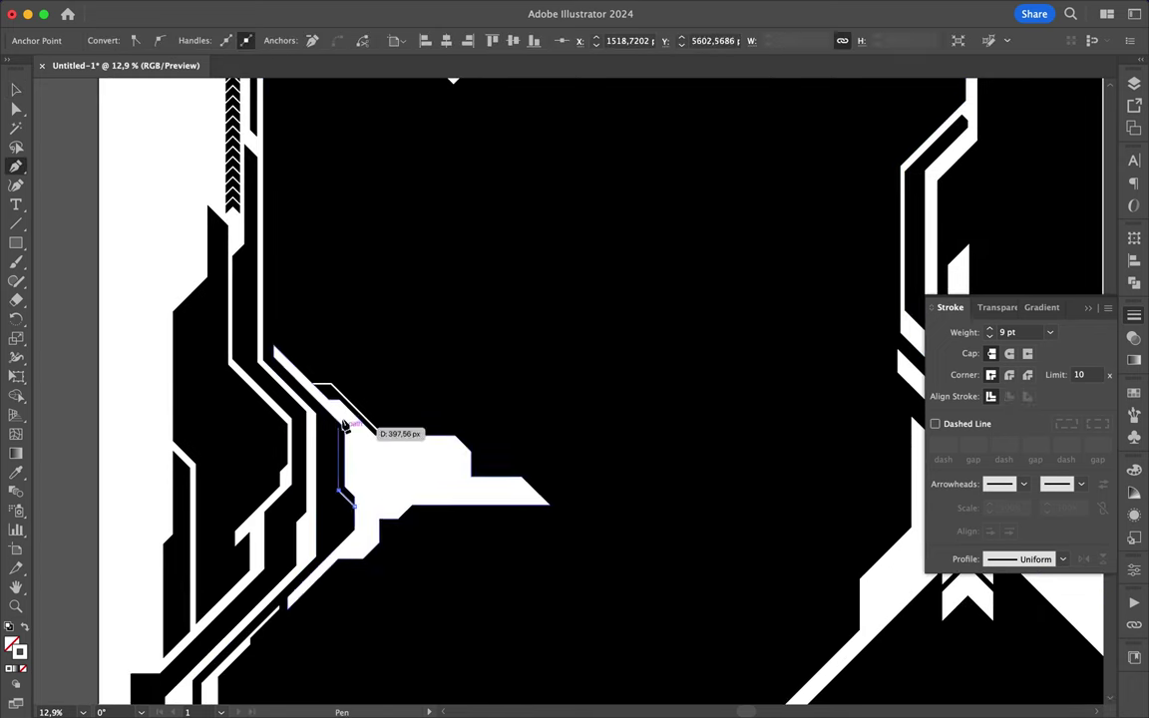
left_click(363, 517)
left_click(421, 520)
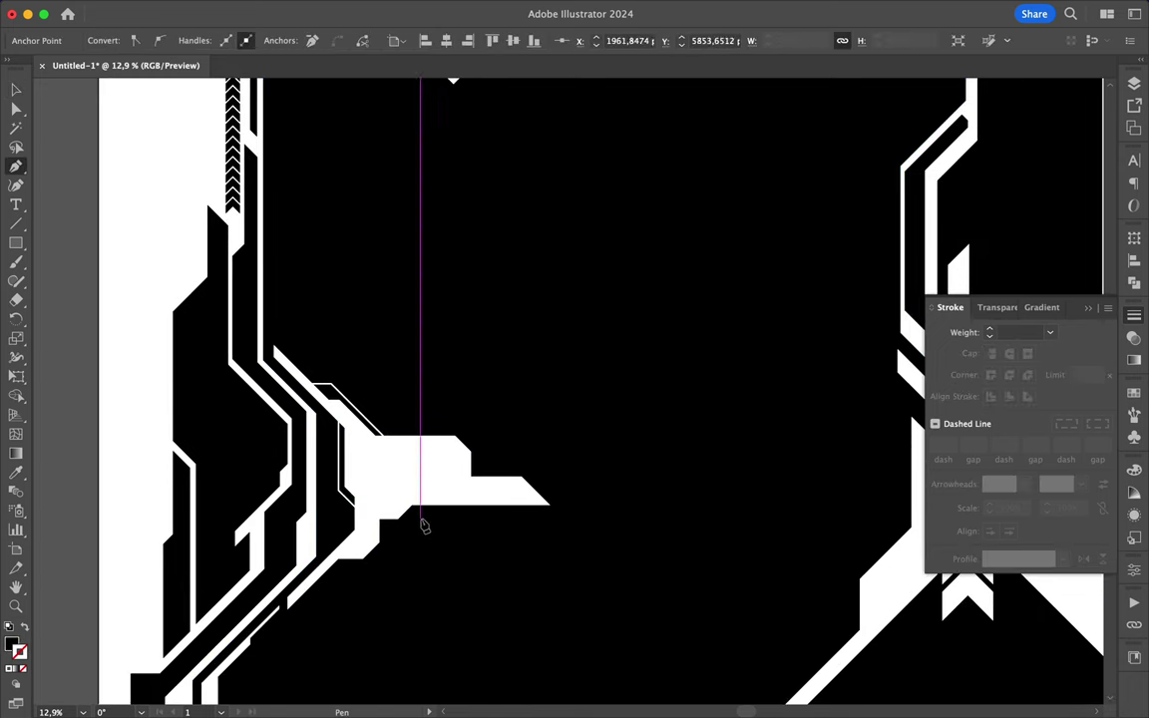
left_click(515, 493)
key("v")
scroll(485, 409, "down", 2)
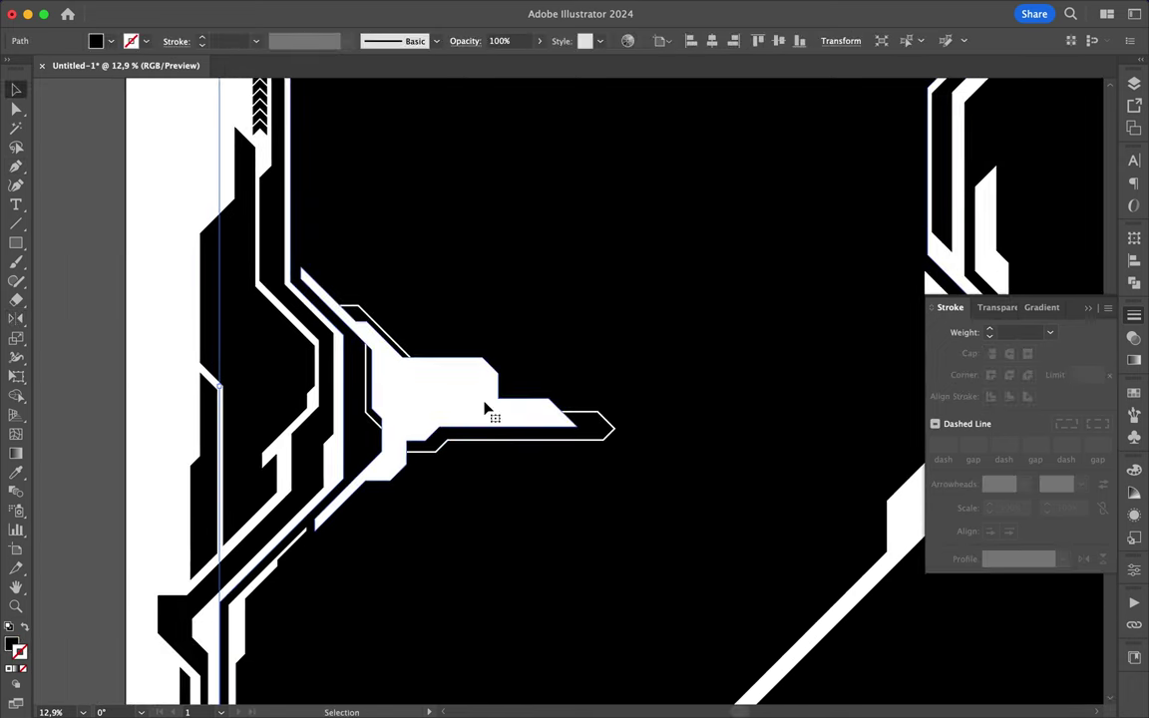
scroll(486, 409, "up", 5)
- Outline the underside of the arrow block and close it around the arrow tip
key("p")
left_click(410, 472)
left_click(572, 472)
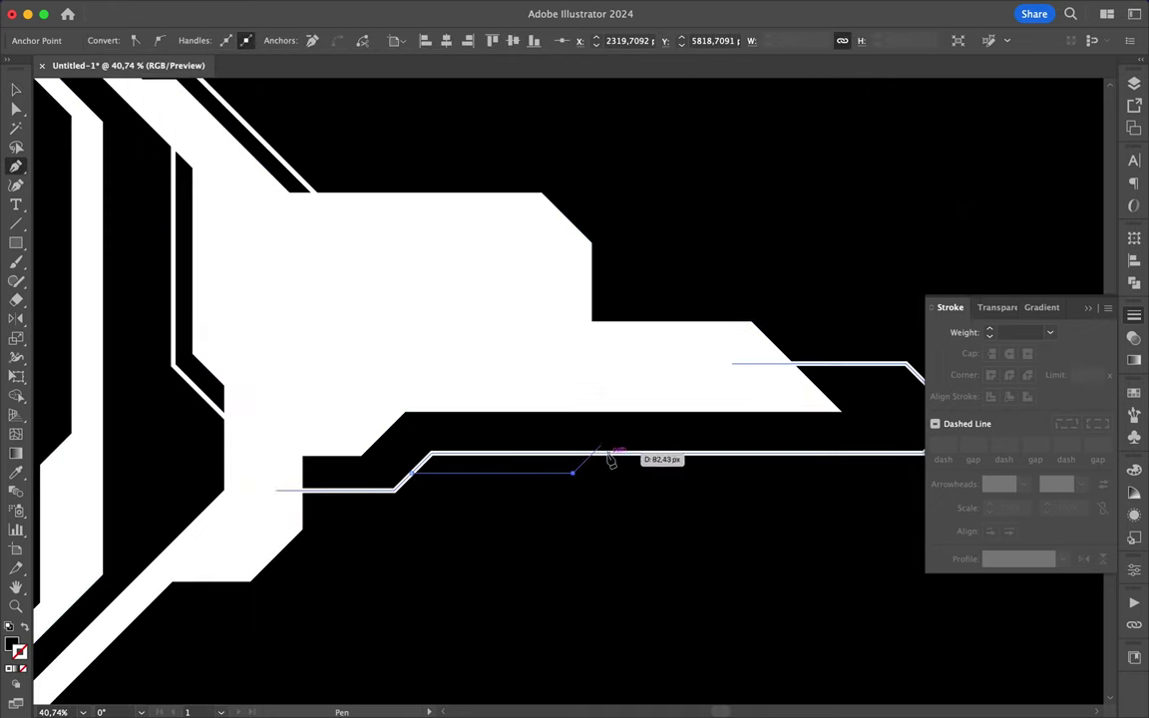
left_click(431, 455)
scroll(403, 338, "down", 3)
key("v")
scroll(429, 259, "down", 2)
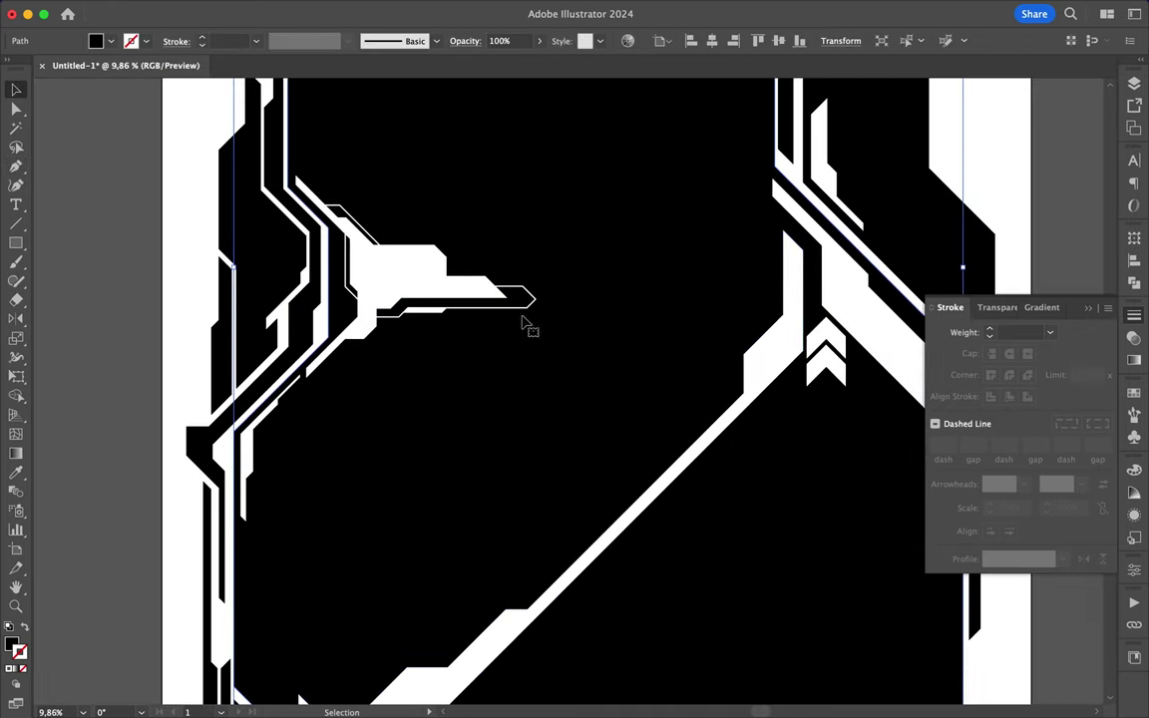
- Trace a thin line beside the diagonal white band, joining it to the existing outline corner
key("p")
left_click(743, 384)
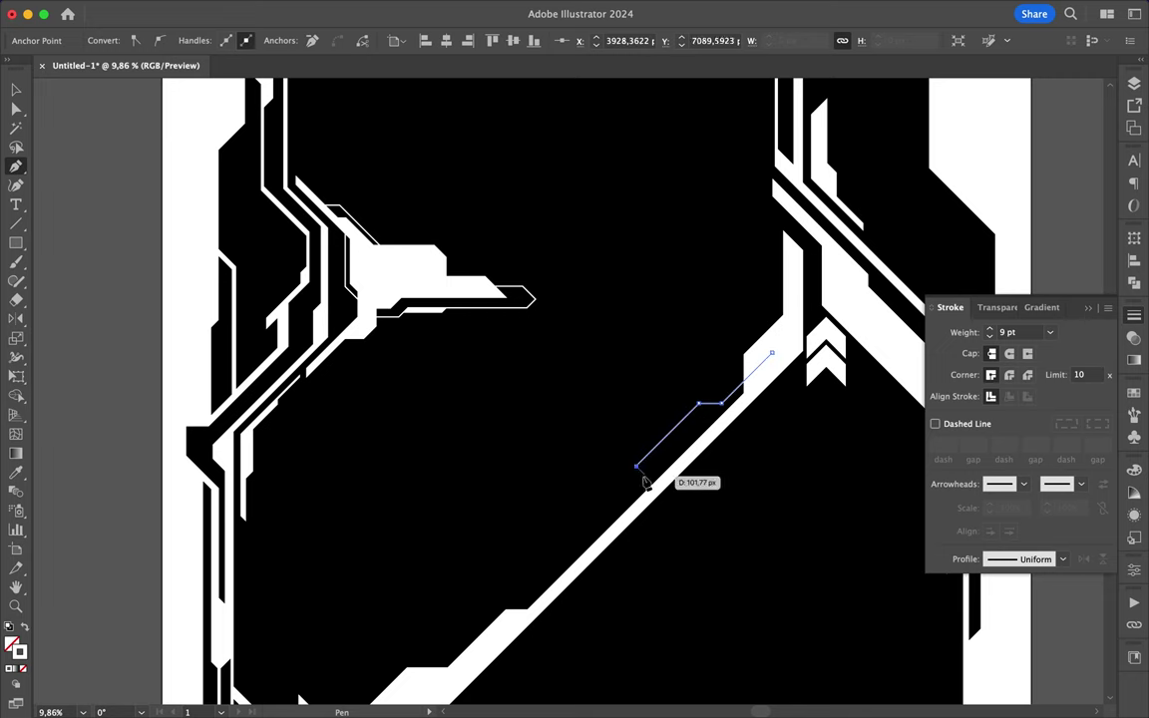
key("Escape")
scroll(738, 538, "down", 1)
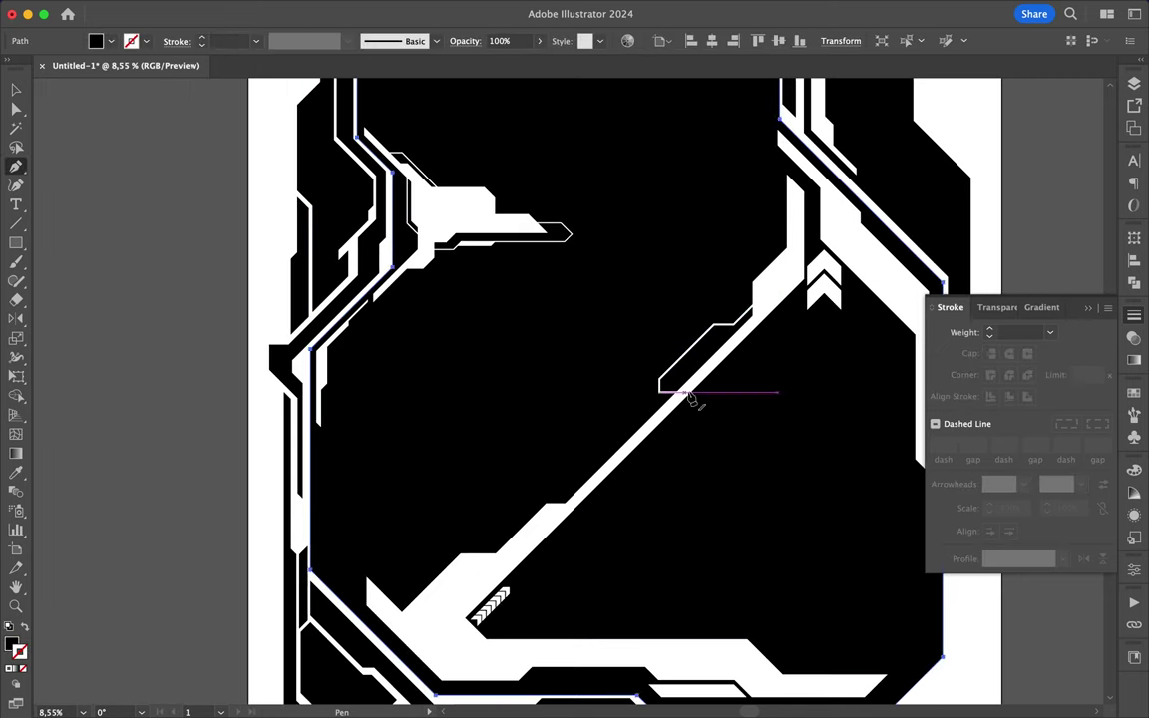
left_click(571, 499)
left_click(659, 390)
scroll(684, 488, "down", 2)
- Trace a stepped closed outline up and back down the diagonal band
scroll(705, 513, "up", 2)
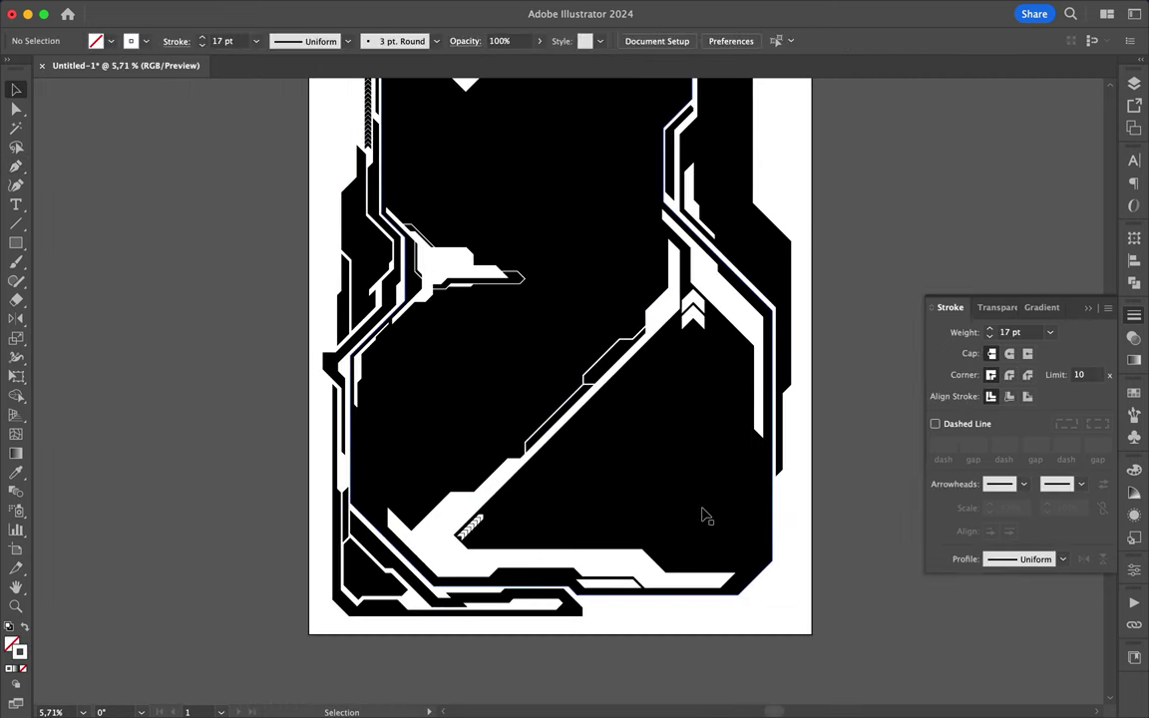
scroll(558, 525, "up", 1)
left_click(414, 557)
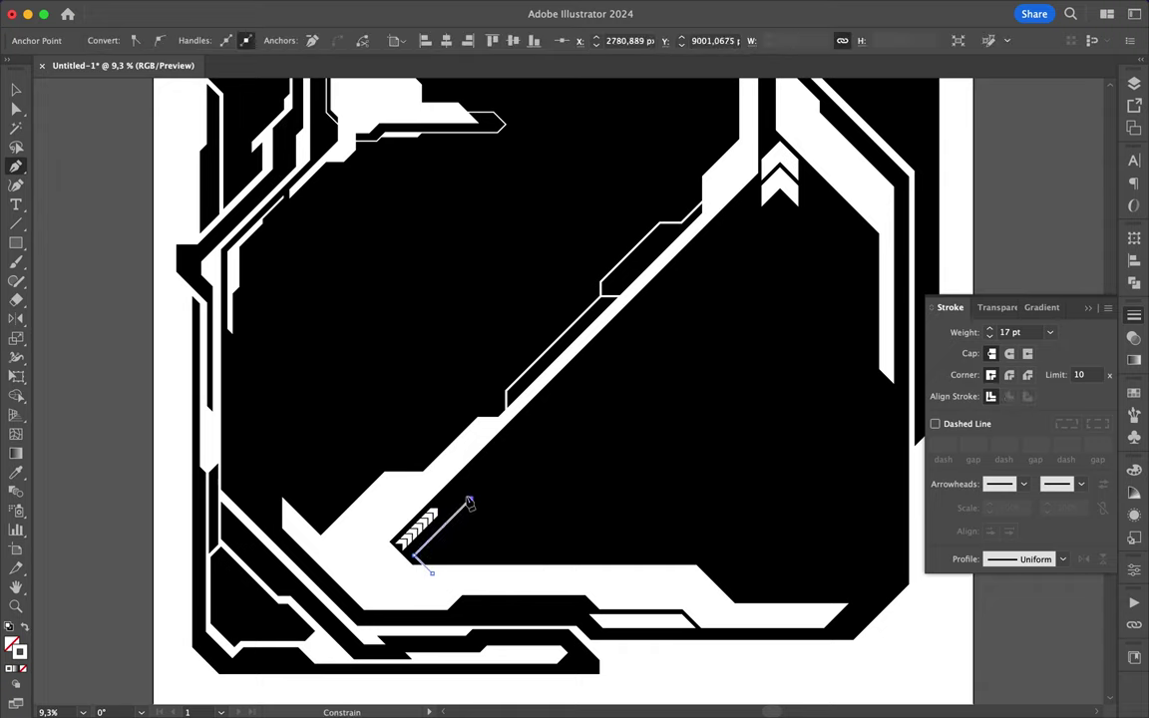
left_click(538, 403)
left_click(565, 403)
left_click(741, 227)
left_click(741, 174)
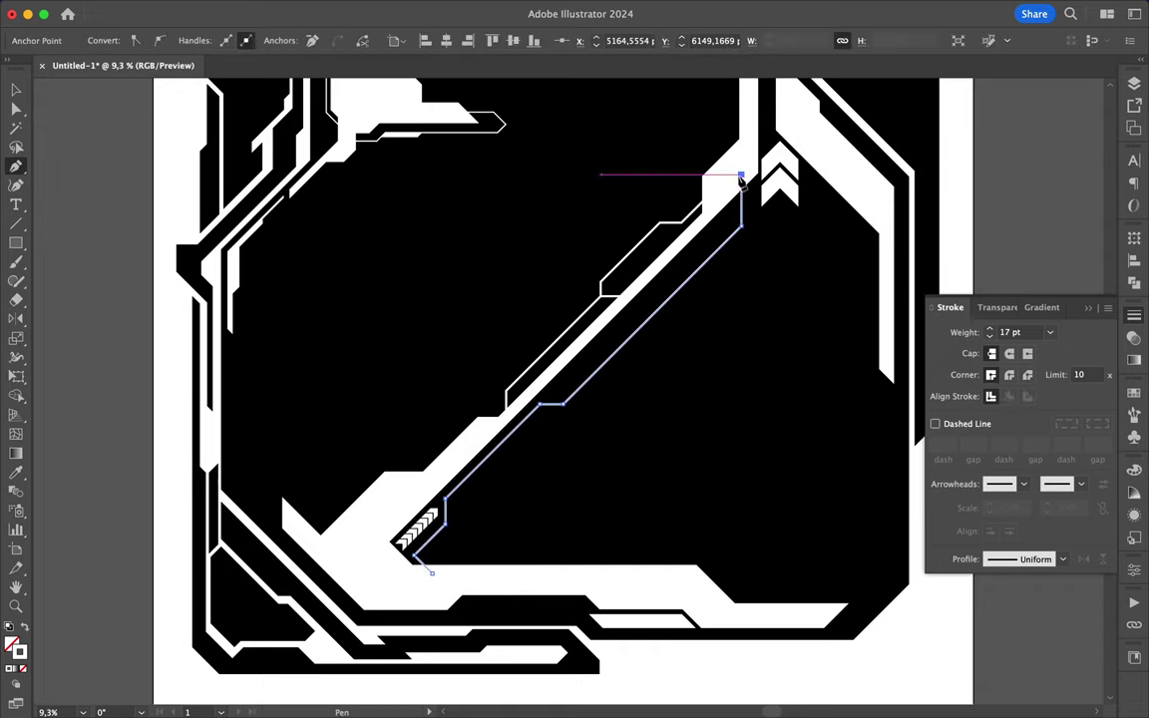
left_click(724, 195)
left_click(724, 220)
scroll(602, 332, "up", 3)
left_click(623, 346)
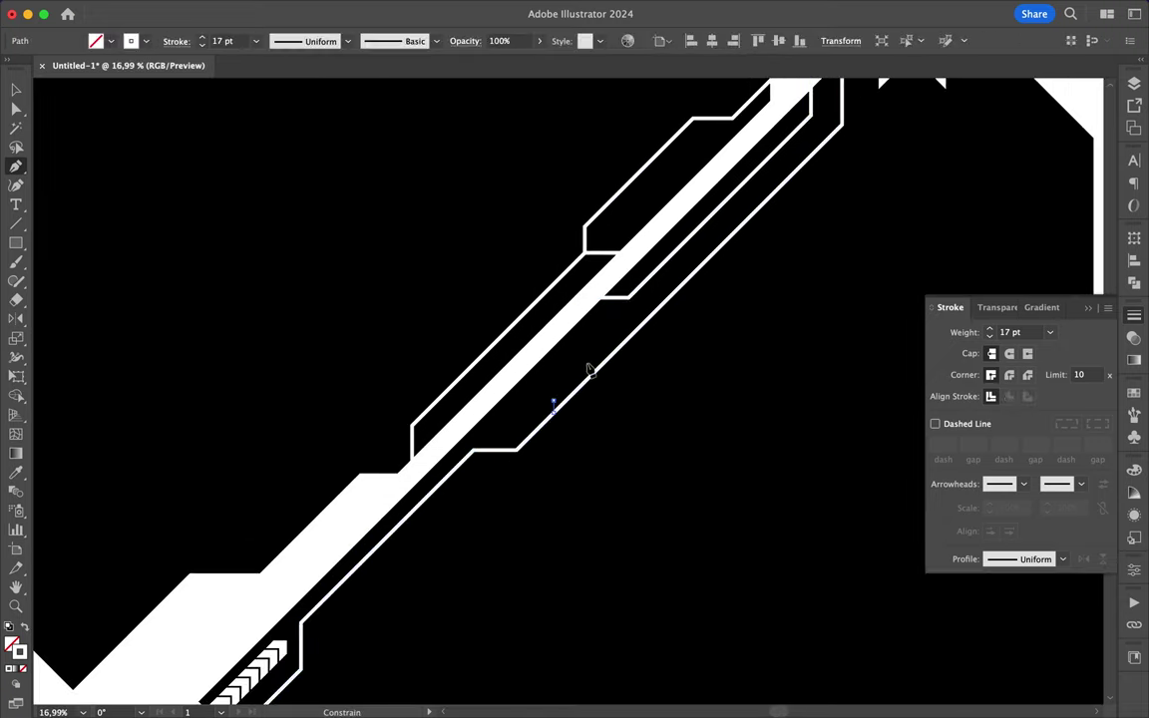
left_click(558, 409)
scroll(462, 428, "down", 3)
- Recolour the thin triangular path dark using the Color Picker
key("i")
scroll(846, 525, "up", 10)
scroll(816, 404, "up", 5)
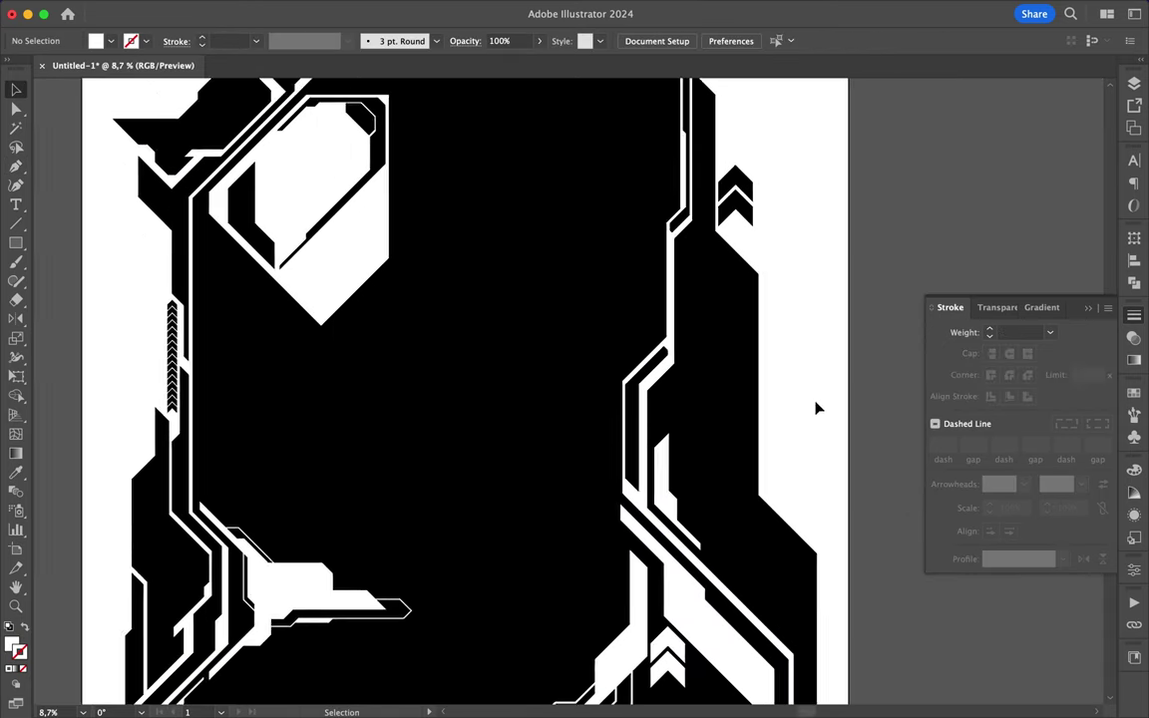
key("a")
left_click(708, 305)
double_click(20, 650)
left_click(1059, 118)
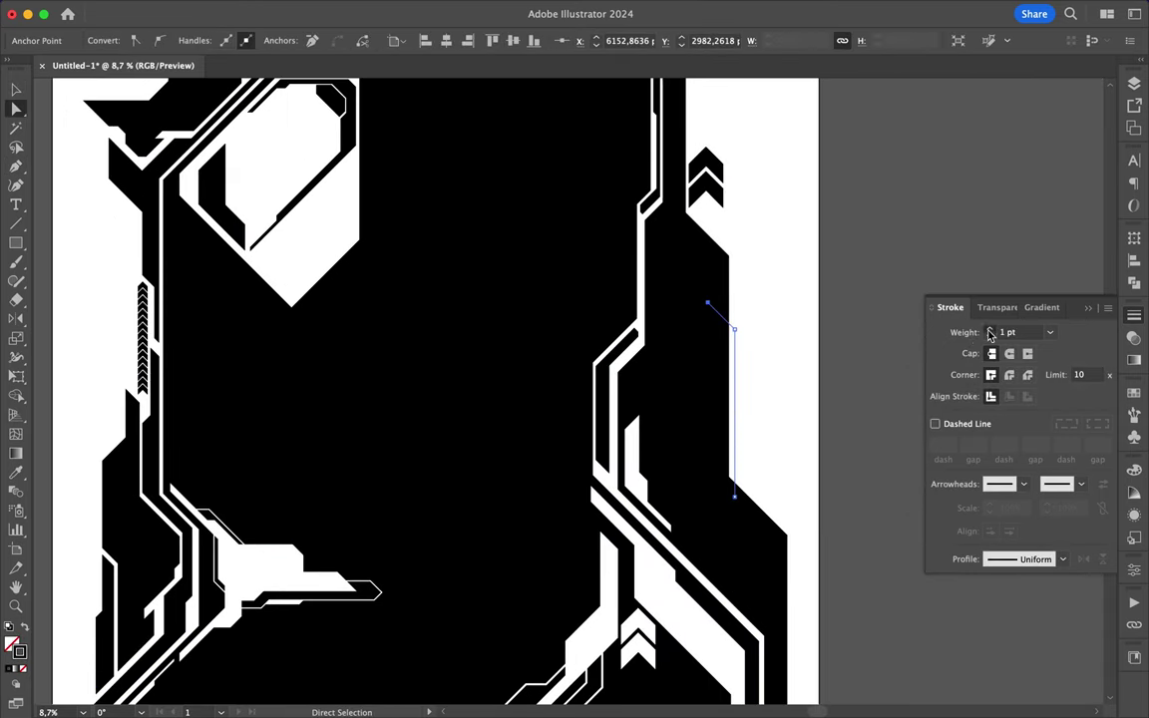
key("ctrl+shift+a")
- Start a 17 pt black angular outline along the right edge
key("p")
scroll(731, 436, "up", 3)
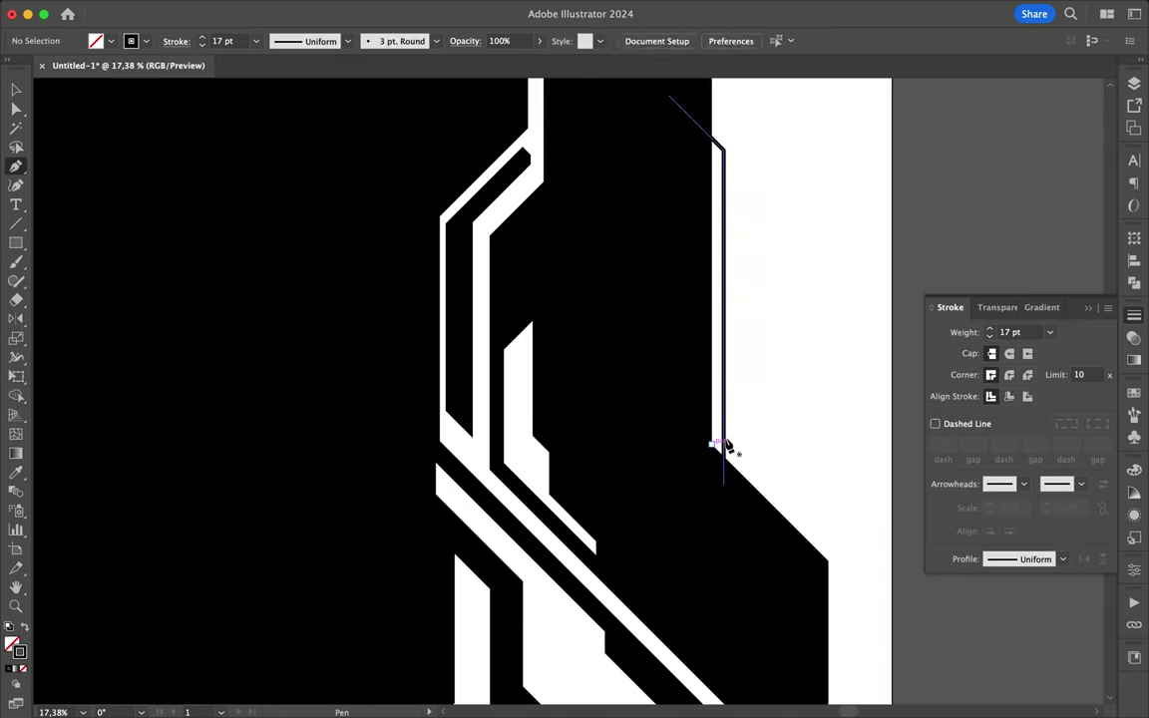
left_click(804, 517)
left_click(847, 518)
left_click(868, 540)
left_click(839, 570)
scroll(837, 579, "down", 5)
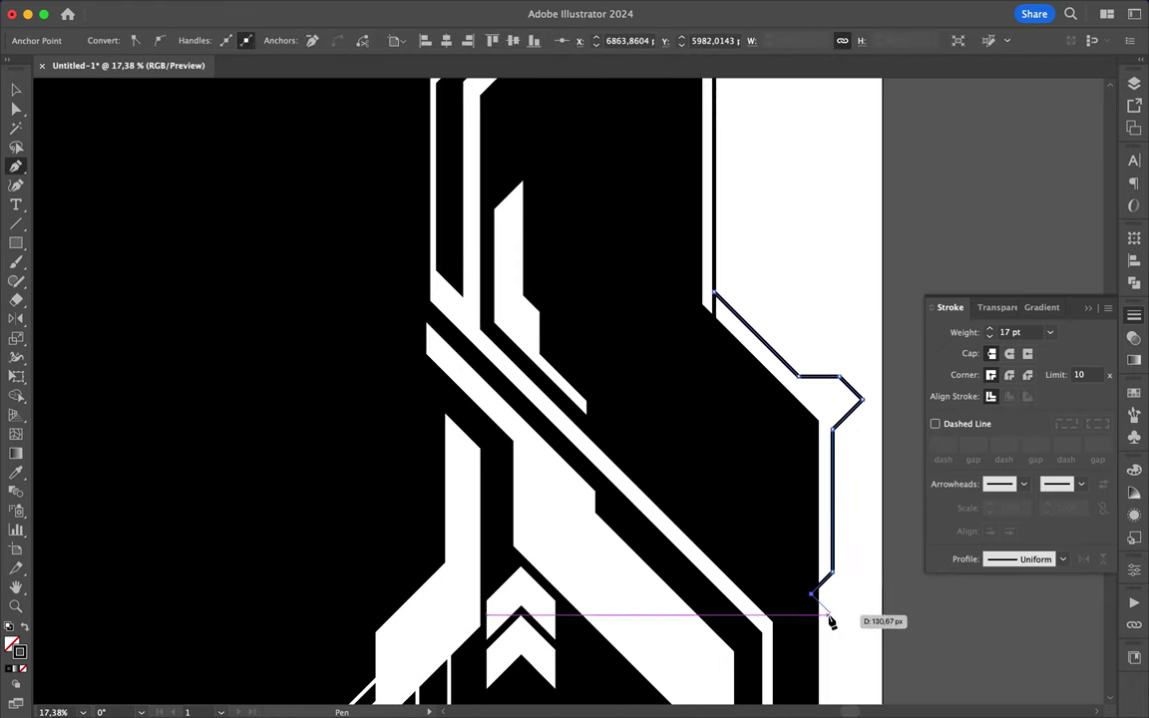
scroll(831, 621, "down", 2)
scroll(811, 525, "down", 5)
scroll(761, 672, "down", 5)
scroll(628, 647, "down", 3)
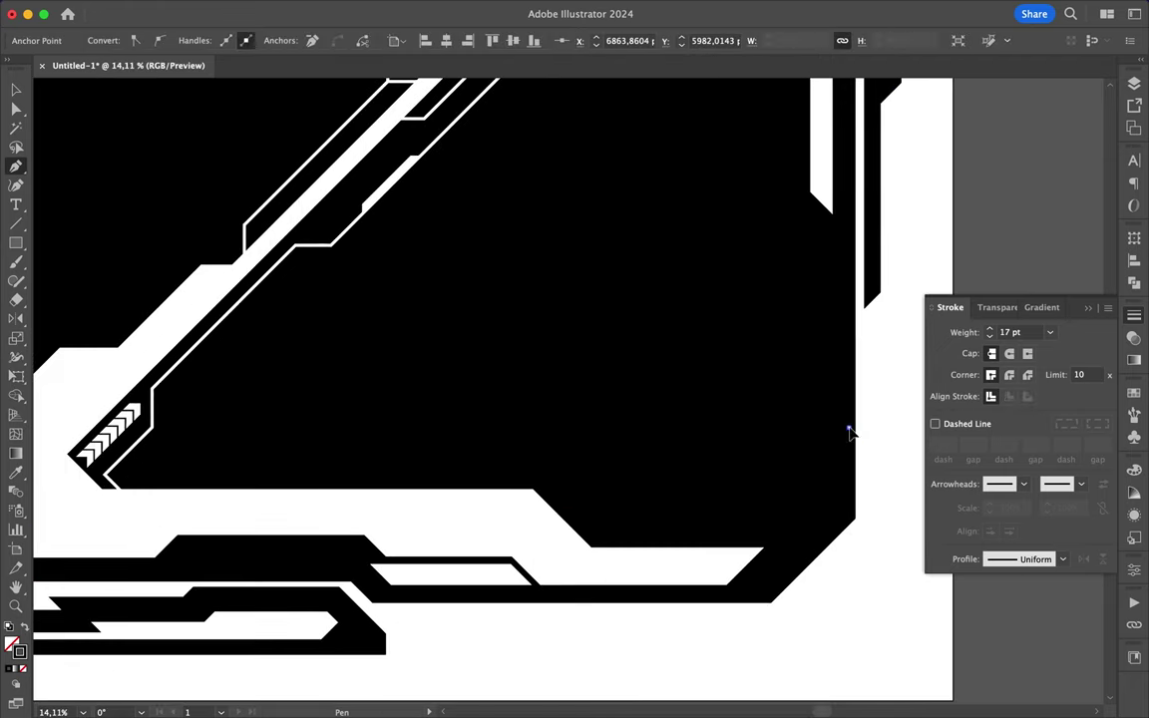
- Continue the outline down the right side and along the bottom-right corner
left_click(864, 442)
left_click(864, 523)
left_click(847, 544)
left_click(919, 614)
left_click(919, 654)
left_click(854, 589)
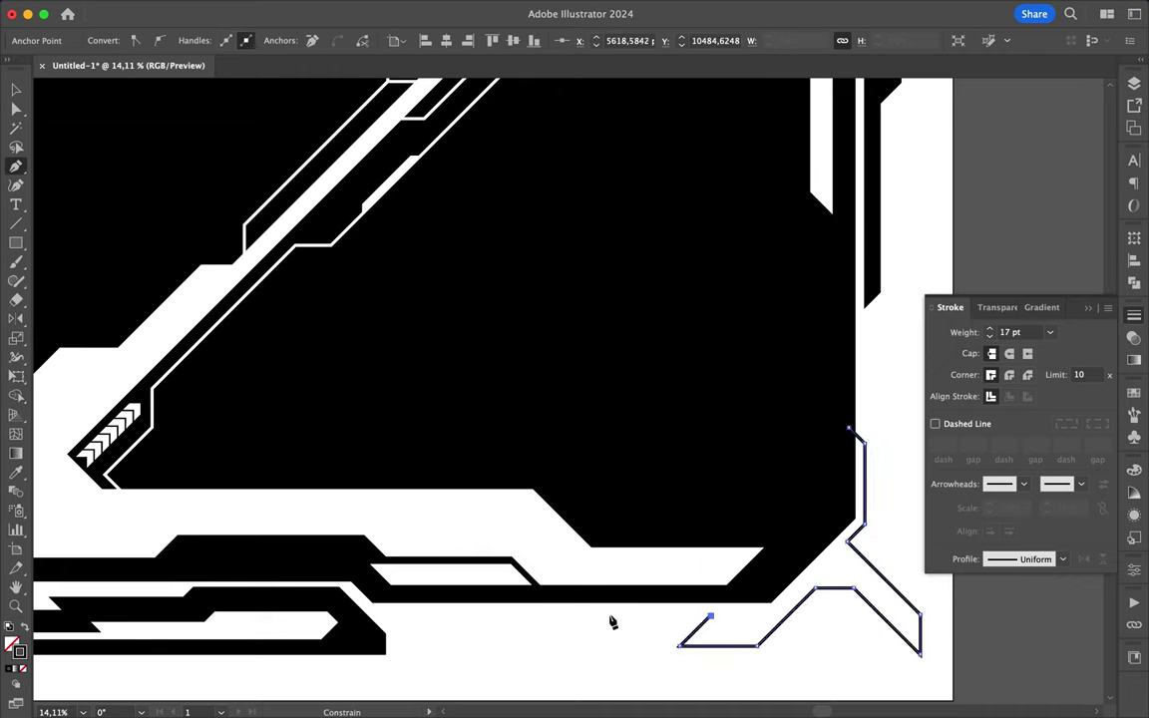
scroll(760, 575, "down", 2)
scroll(764, 610, "up", 3)
key("Escape")
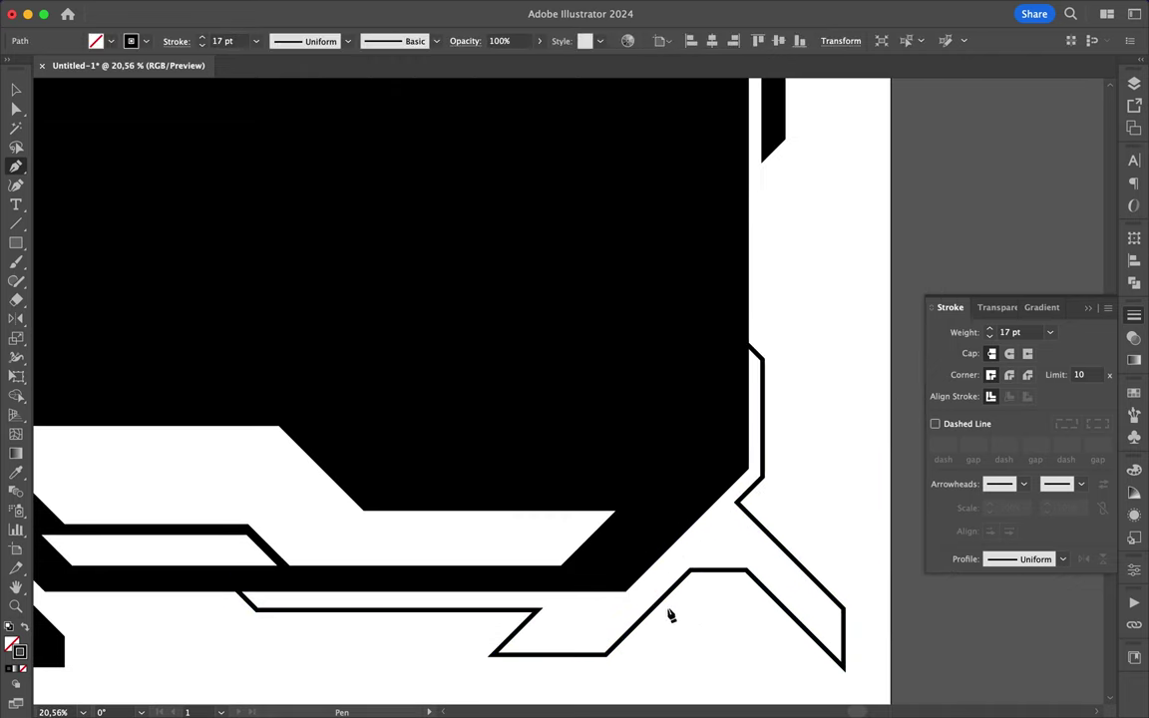
- Draw a small outline inside the corner and level its top edge
left_click(695, 578)
left_click(666, 606)
scroll(697, 591, "up", 5)
scroll(759, 585, "up", 8)
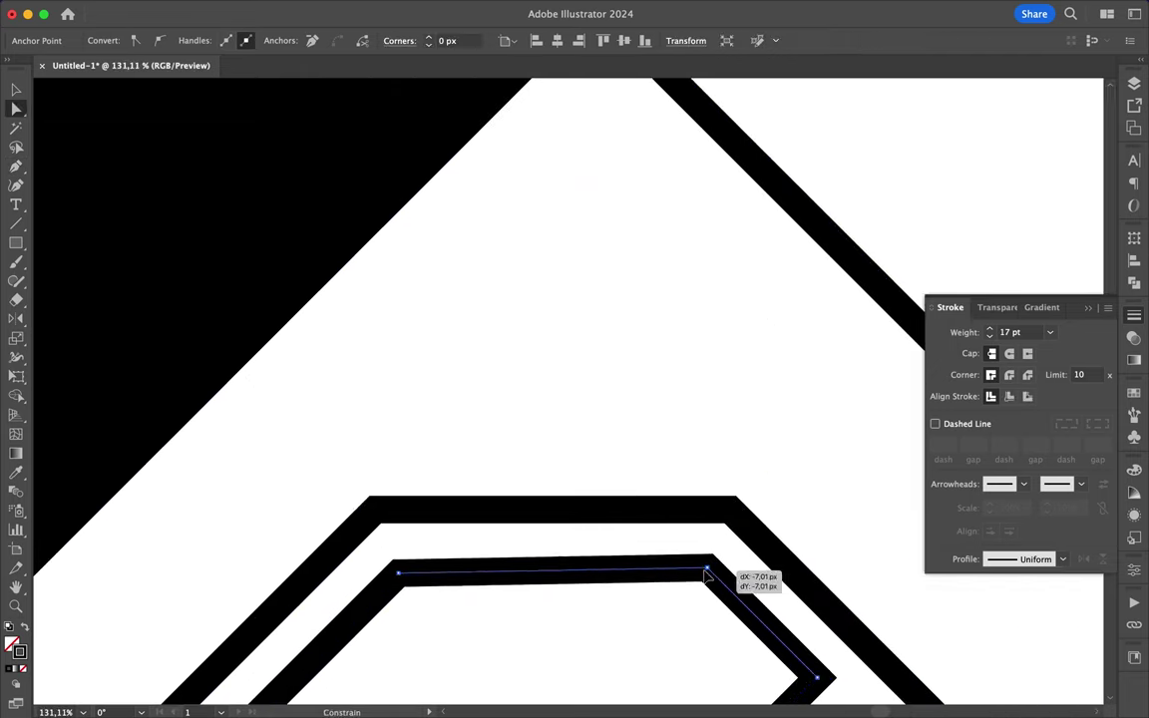
left_click_drag(738, 584, 738, 571)
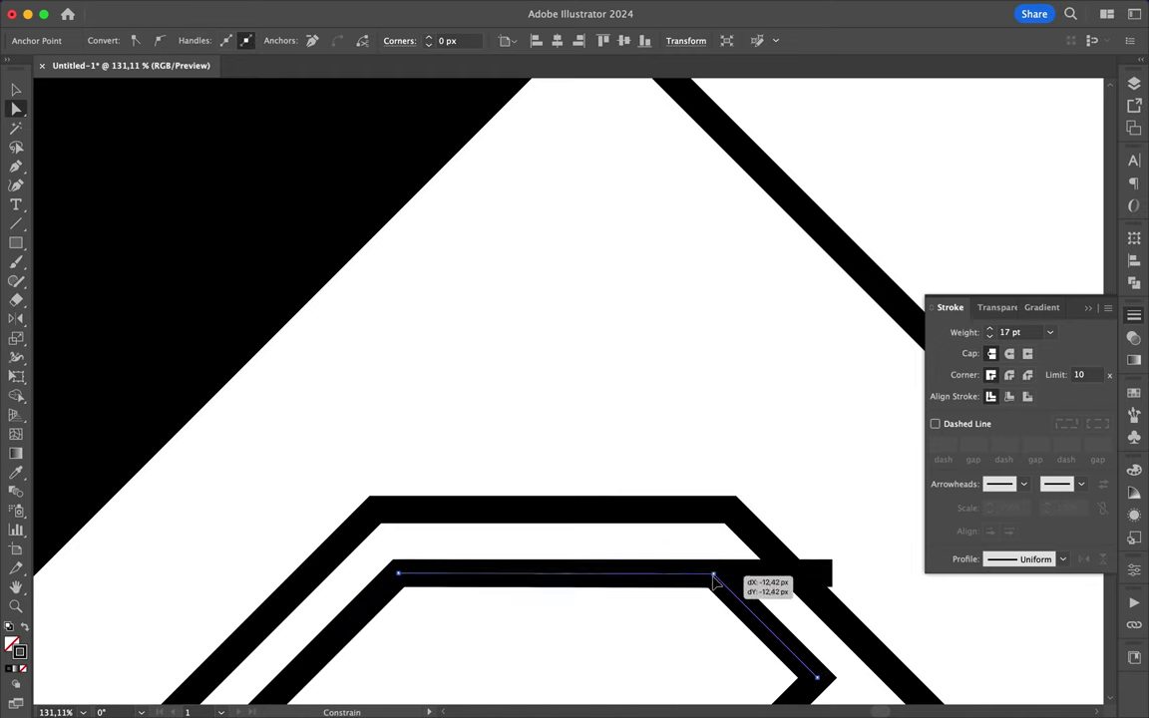
scroll(818, 581, "down", 4)
scroll(818, 581, "down", 3)
key("p")
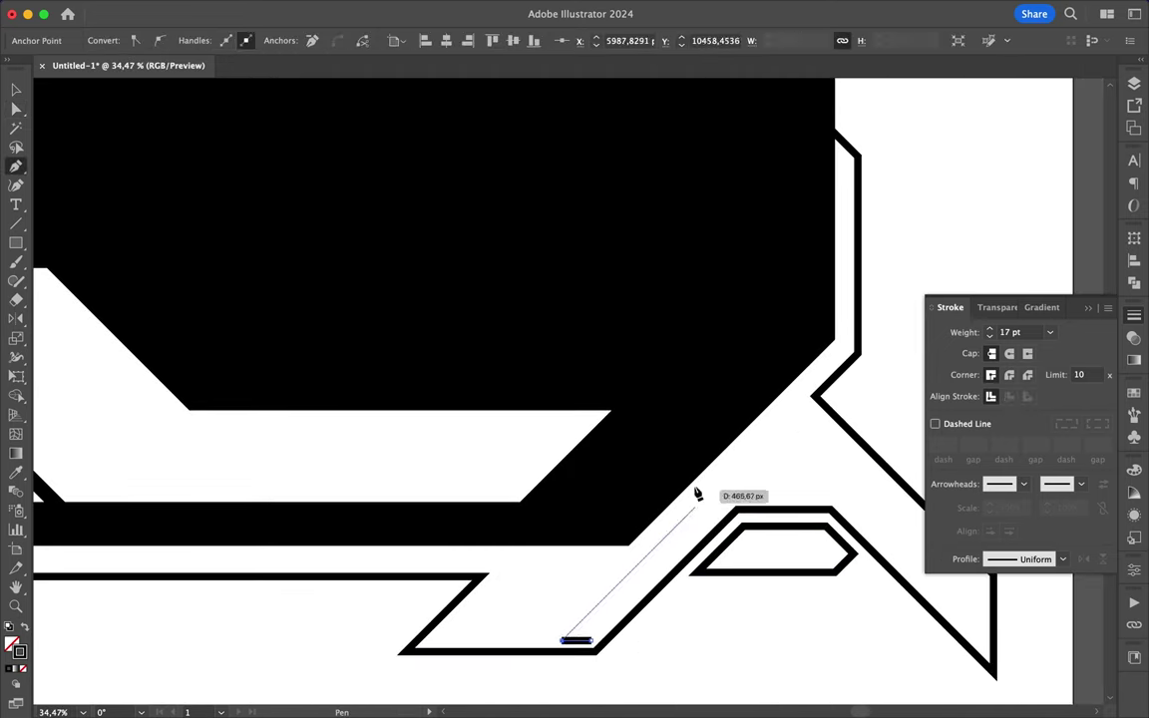
scroll(603, 650, "up", 3)
scroll(588, 653, "up", 6)
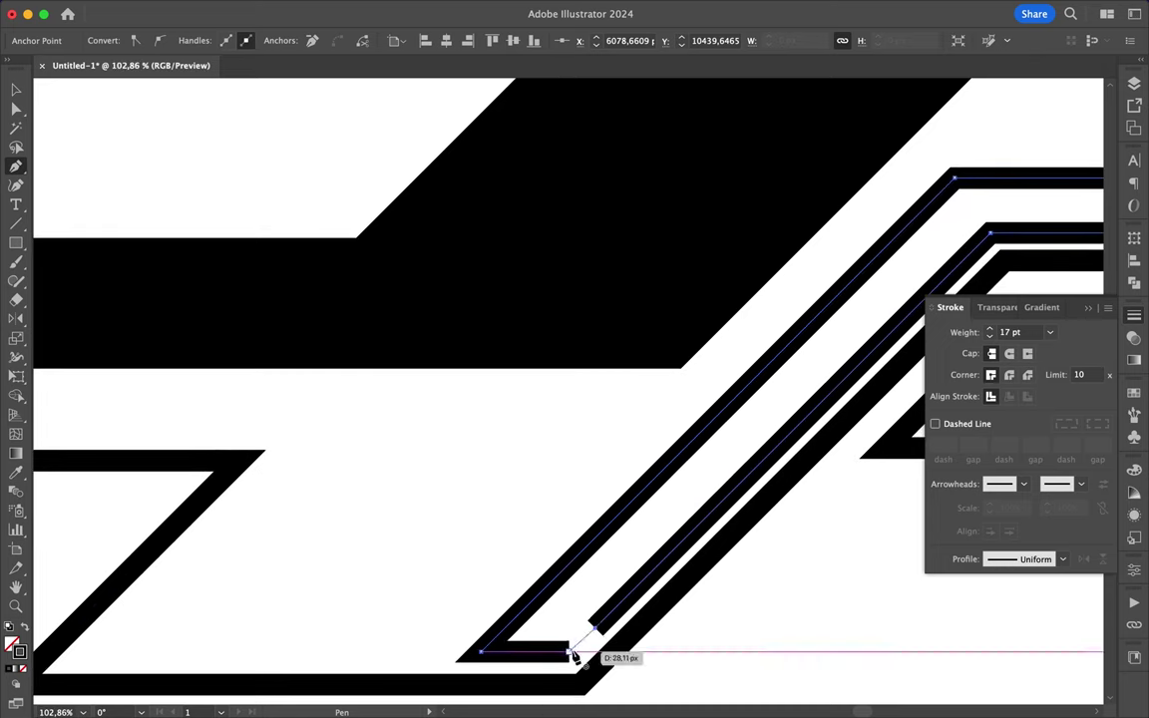
scroll(588, 649, "up", 4)
- Reshape a corner of the outline trace with Direct Selection
key("a")
left_click_drag(608, 623, 546, 661)
scroll(547, 663, "down", 7)
scroll(518, 664, "down", 4)
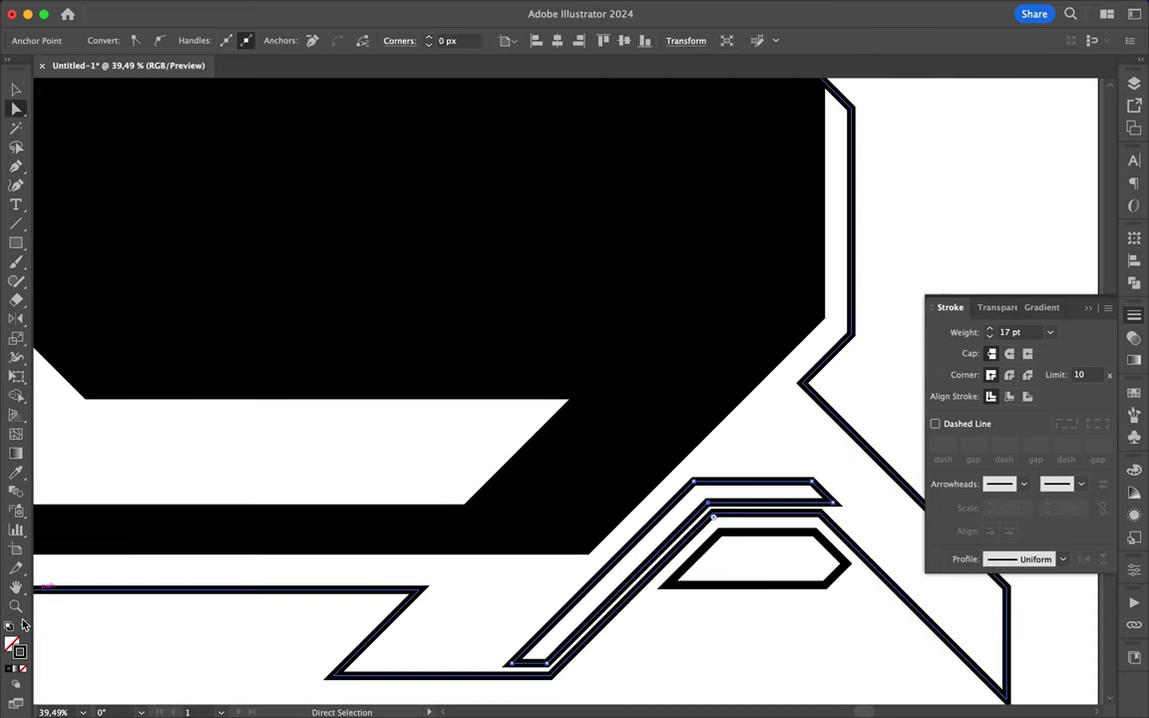
scroll(302, 564, "down", 2)
key("v")
scroll(304, 589, "down", 4)
scroll(308, 595, "up", 3)
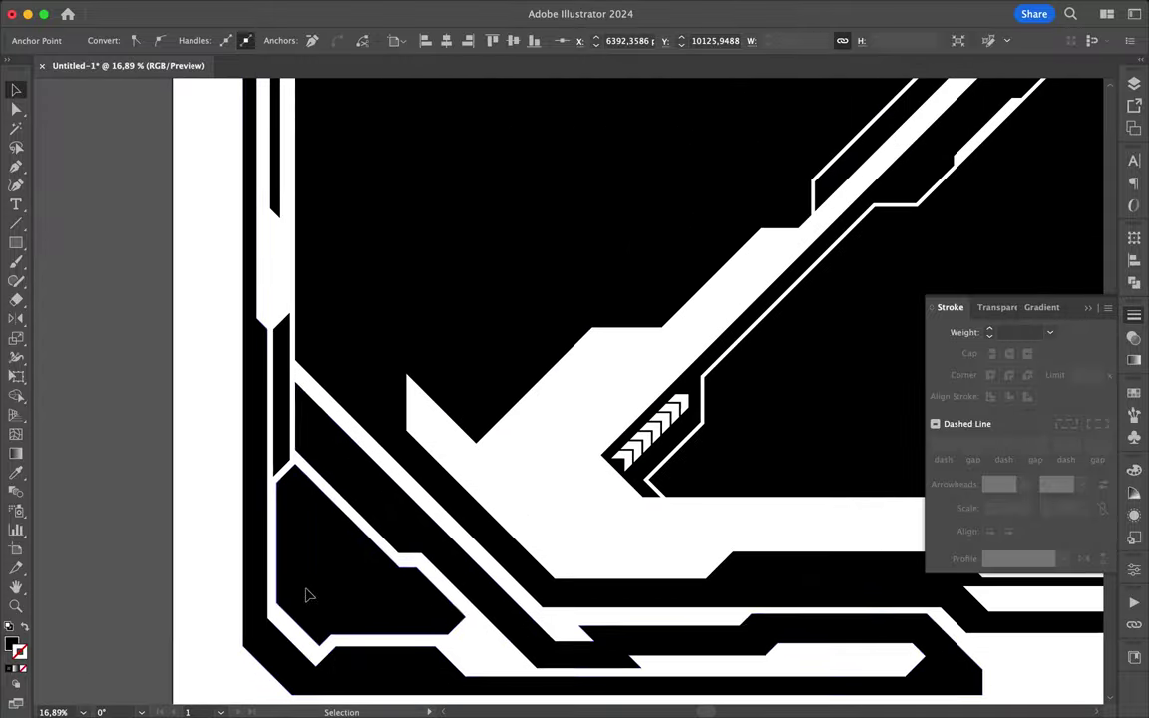
- Draw an angular path down the left edge, swap fill and stroke, and set an 11 pt stroke
left_click(227, 371)
left_click(227, 551)
left_click(187, 593)
left_click(186, 635)
left_click(222, 602)
left_click(234, 615)
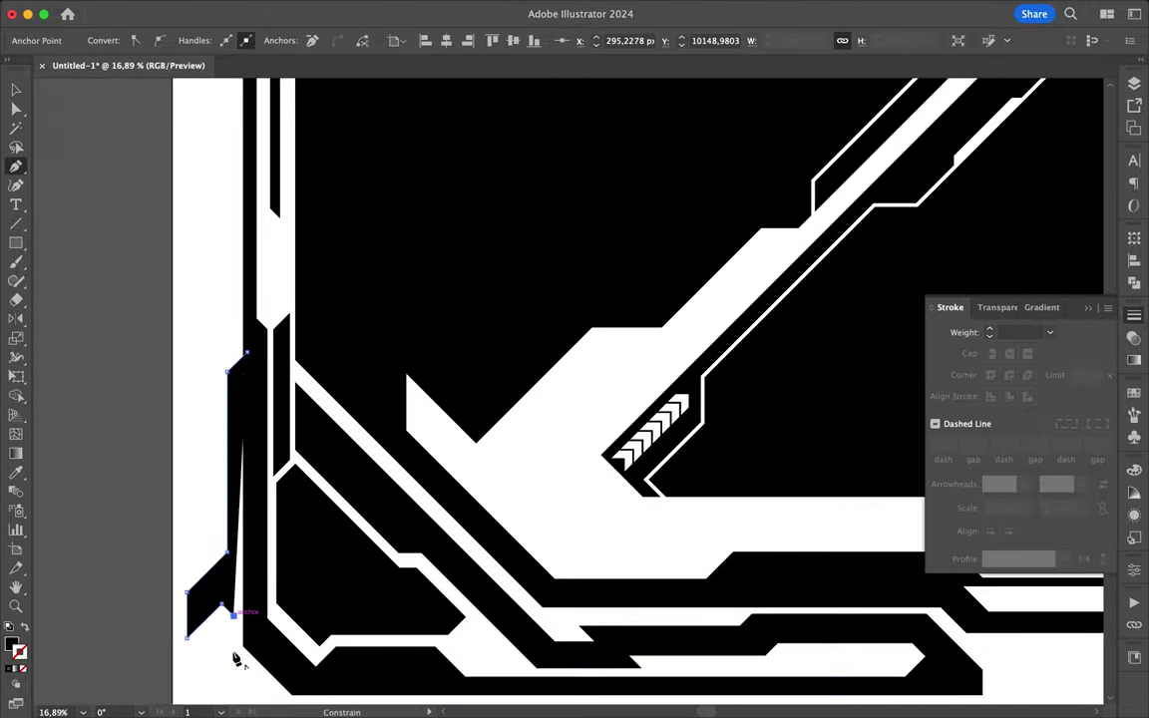
left_click(24, 626)
left_click(989, 328)
scroll(398, 589, "down", 2)
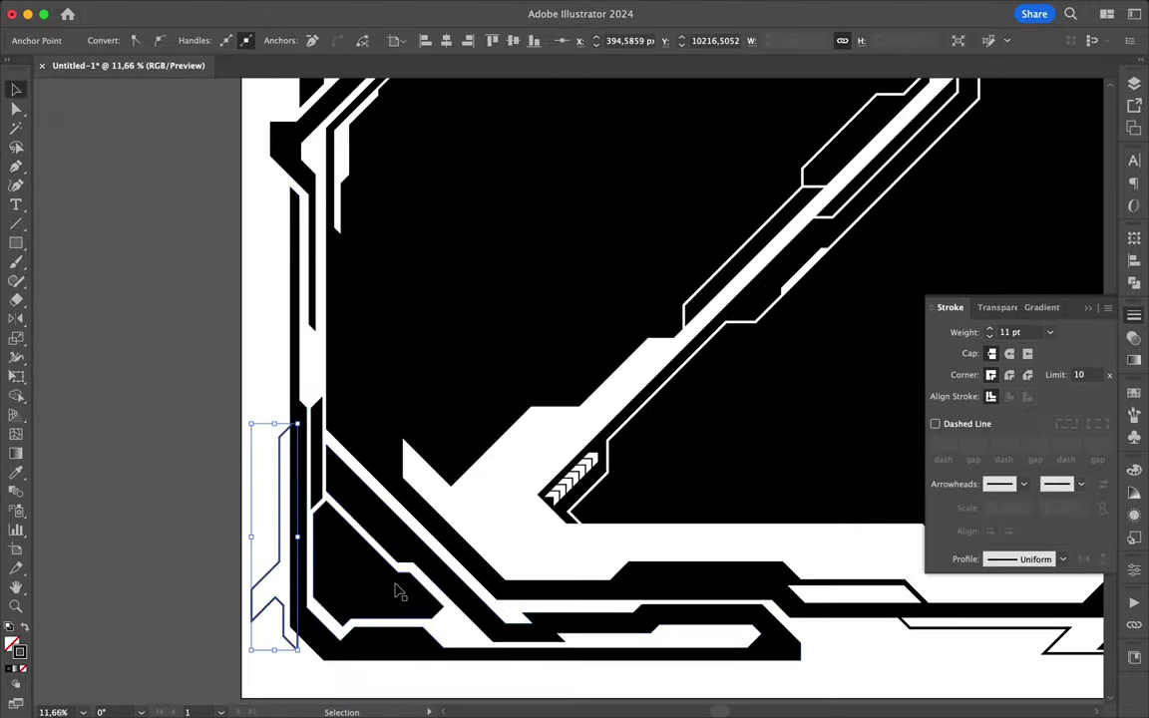
- Trace a stepped thin line along the frame's bottom edge
left_click(349, 659)
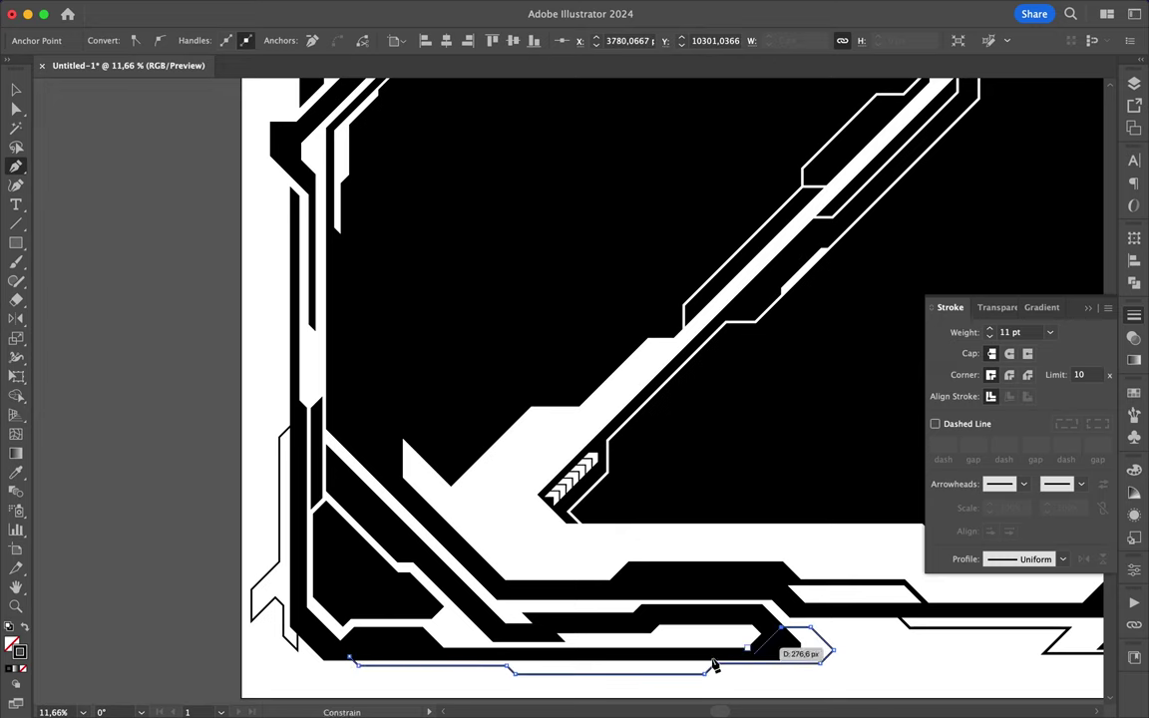
scroll(488, 704, "up", 3)
left_click(487, 611)
left_click(535, 662)
left_click(575, 662)
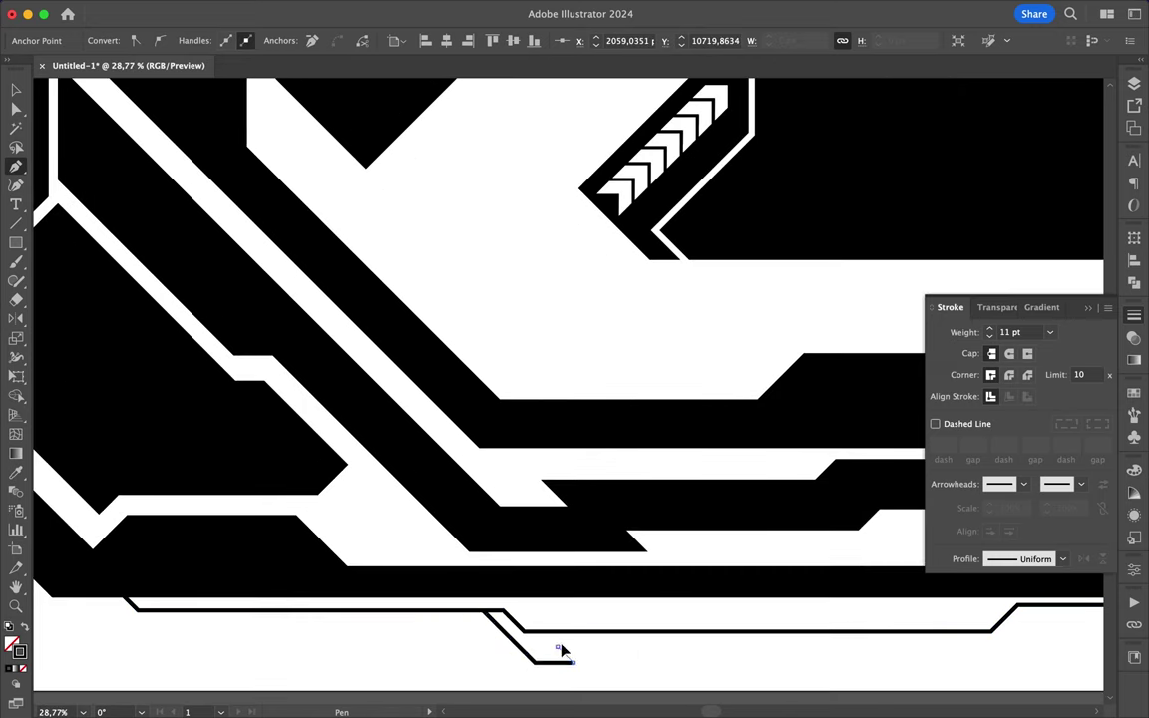
left_click(688, 635)
scroll(718, 639, "right", 2)
left_click(710, 651)
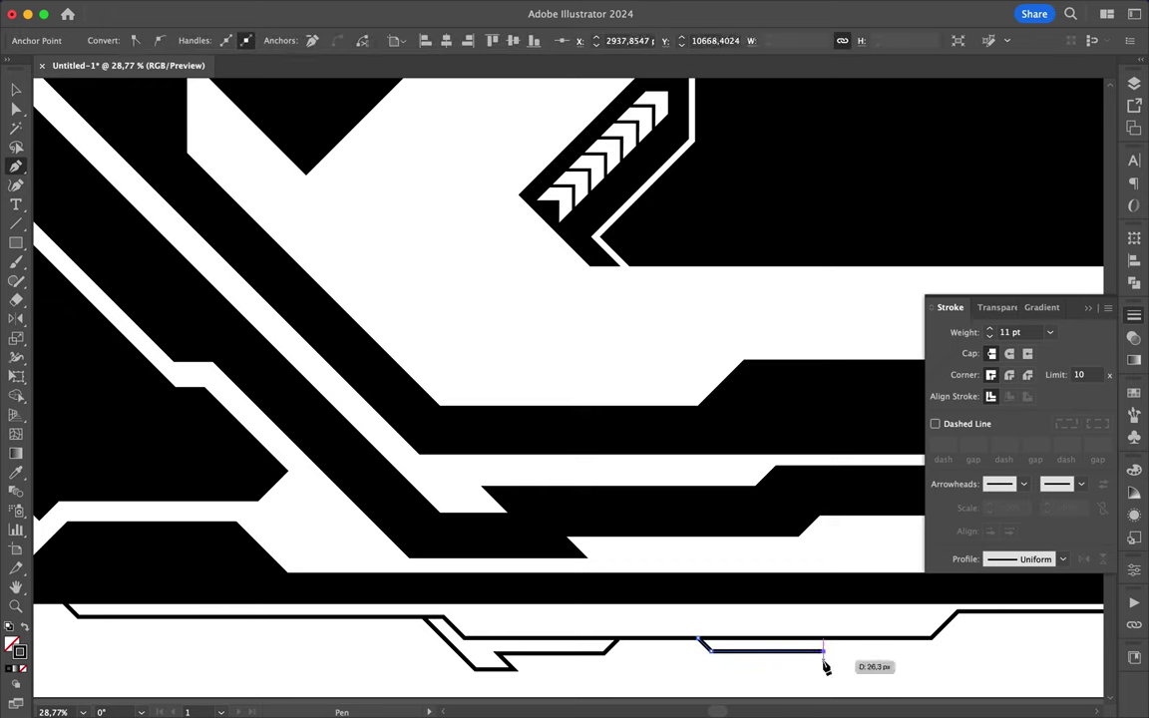
scroll(581, 418, "down", 3)
scroll(495, 346, "up", 2)
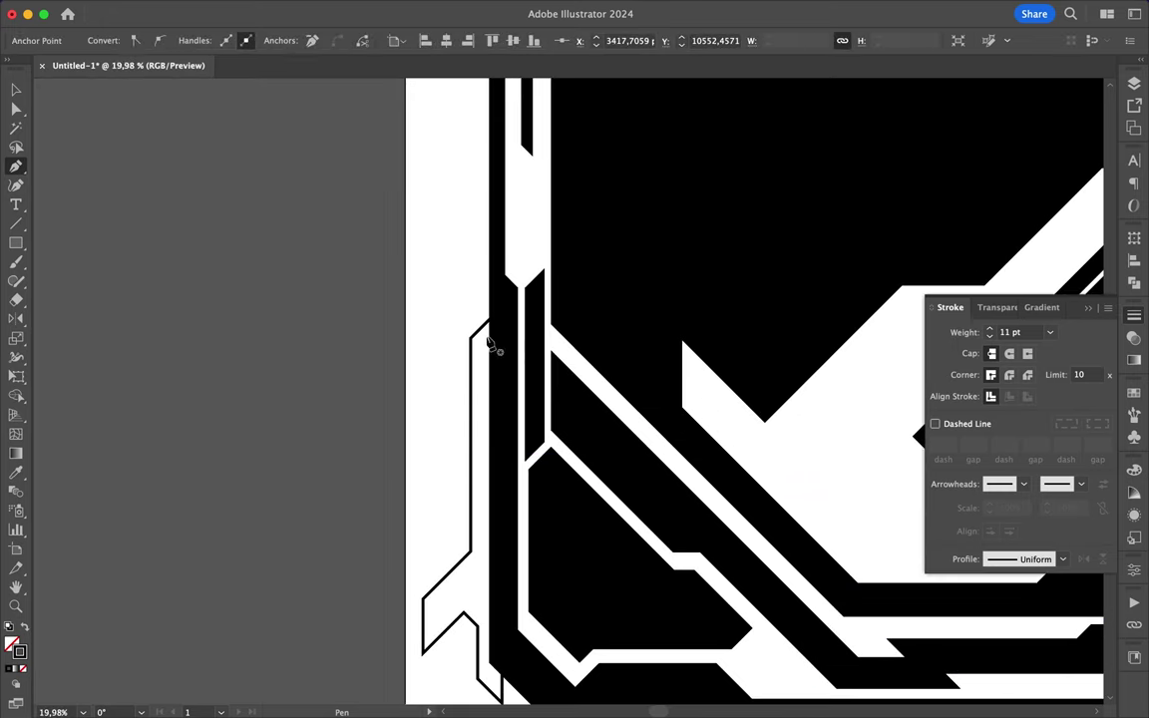
- Trace a short thin line beside the left border
left_click(480, 349)
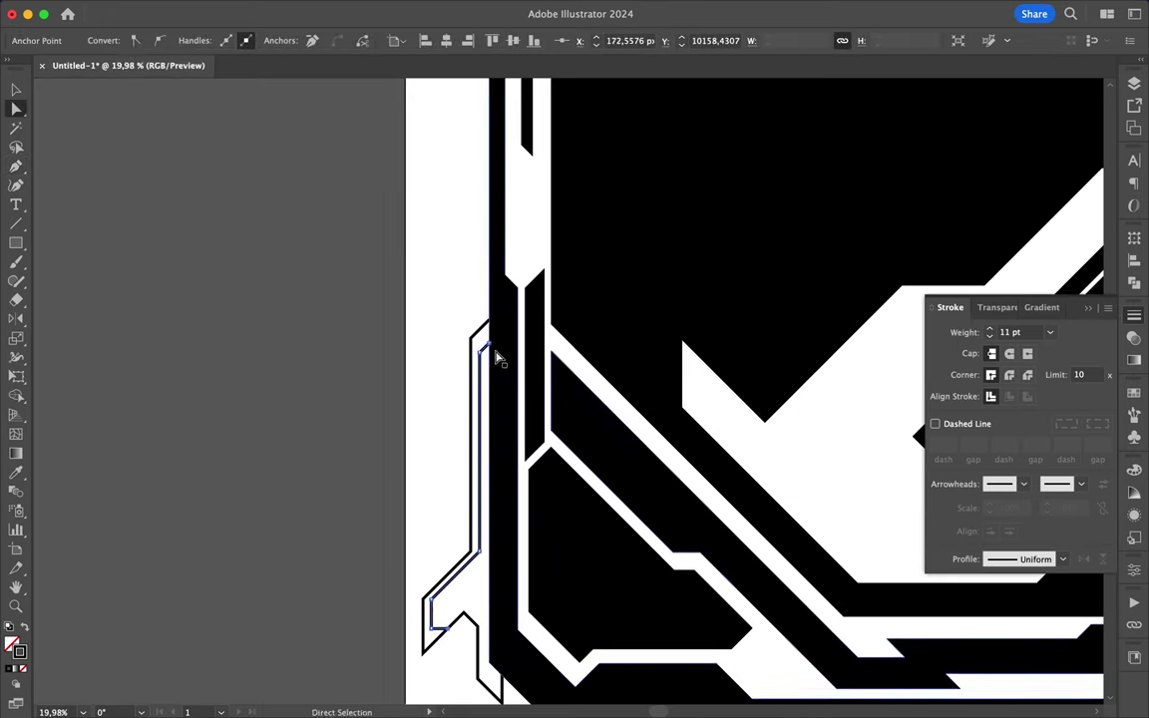
left_click(462, 284, "ctrl")
scroll(458, 423, "up", 2)
scroll(458, 423, "up", 1)
- Draw two small black-filled, no-stroke shards beside the left border
left_click(475, 414)
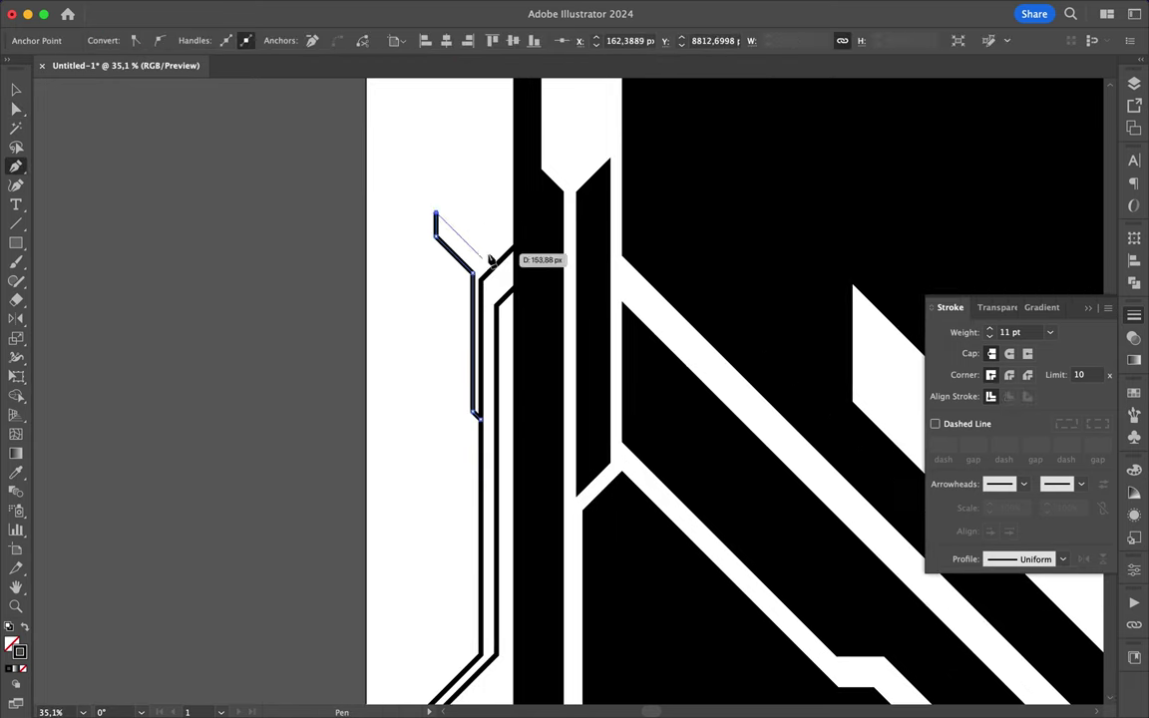
key("shift+x")
left_click(392, 384, "ctrl")
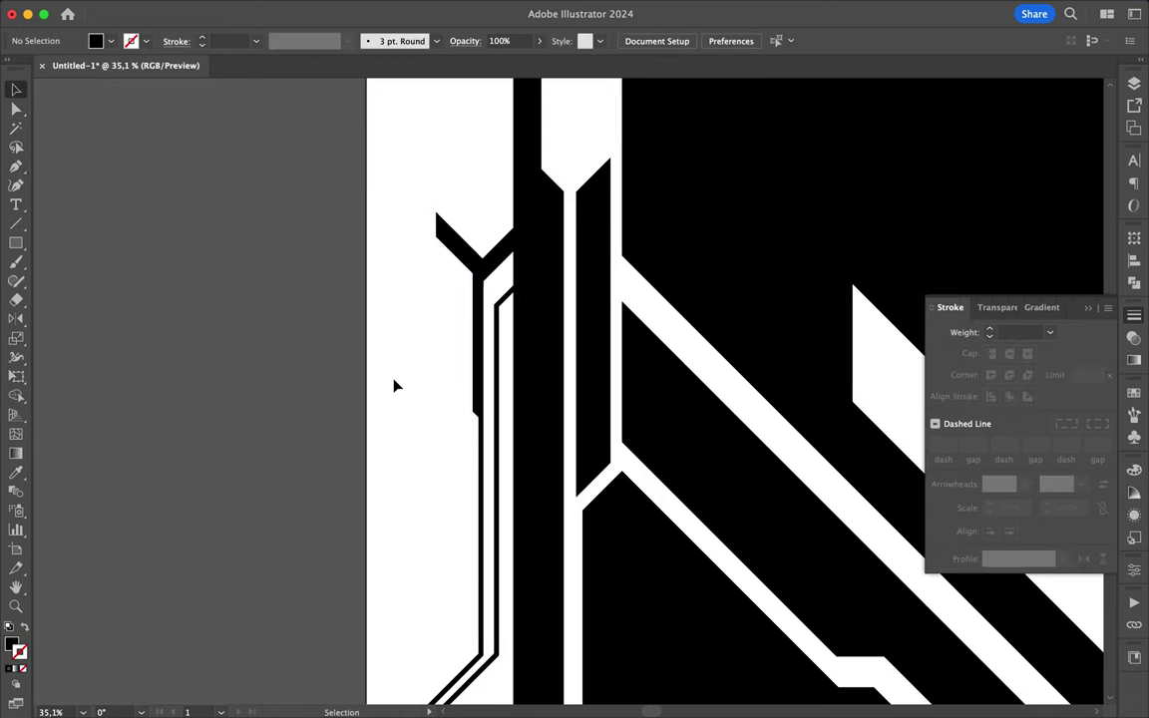
scroll(392, 385, "down", 3)
left_click(426, 552)
left_click(455, 522)
left_click(427, 551)
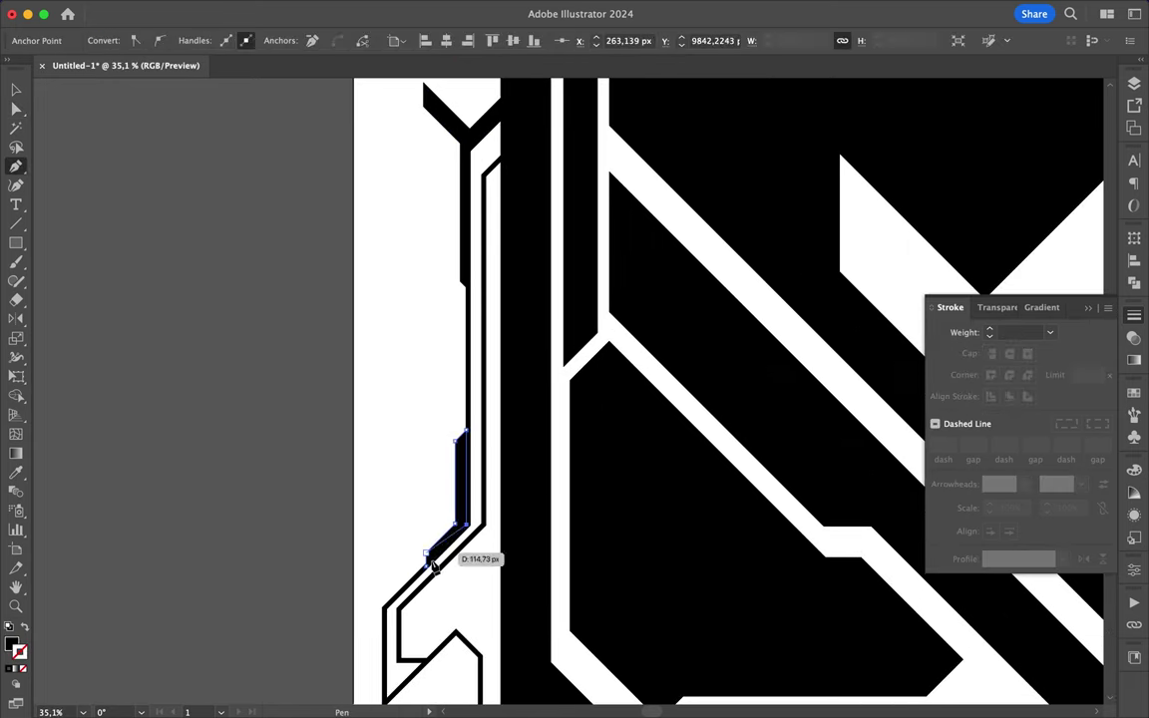
scroll(438, 539, "down", 2)
- Add a small wedge near the left corner and straighten its corner anchor
left_click(463, 476)
left_click(468, 512)
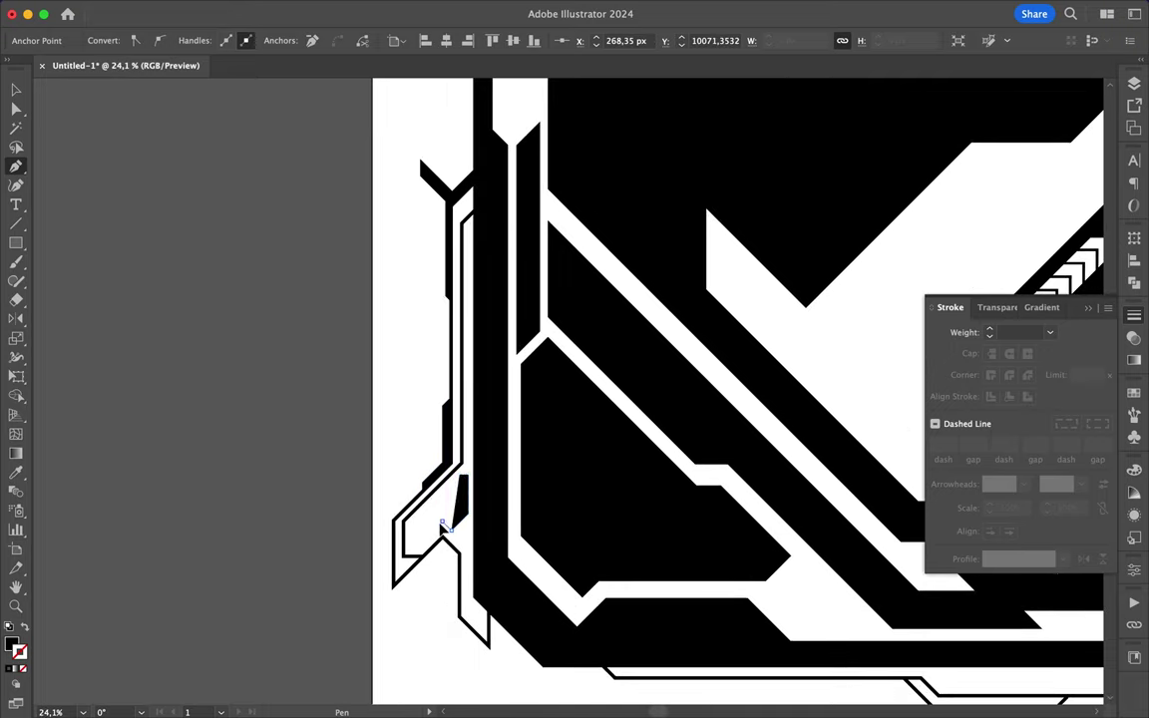
scroll(464, 480, "up", 3)
left_click(409, 530)
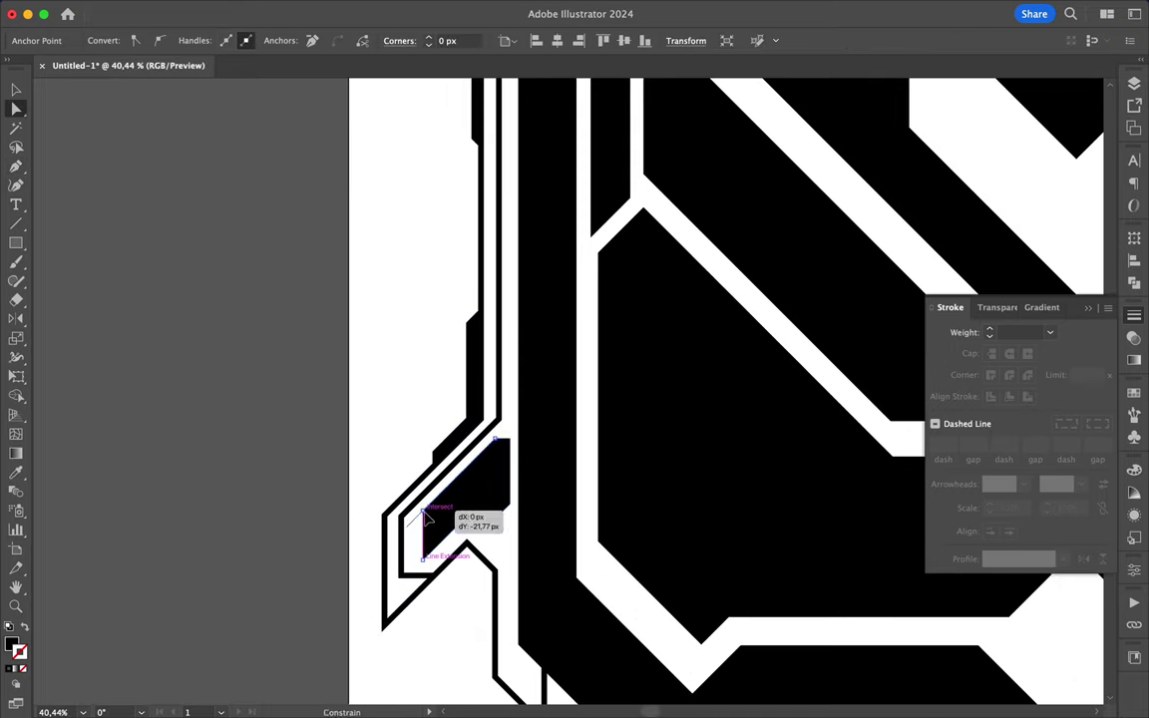
left_click(468, 590, "ctrl")
scroll(468, 591, "down", 1)
- Pen-draw a diagonal hatch stripe across the left white gap and Alt-drag a copy further down
scroll(468, 448, "up", 3)
key("p")
left_click_drag(478, 283, 463, 299)
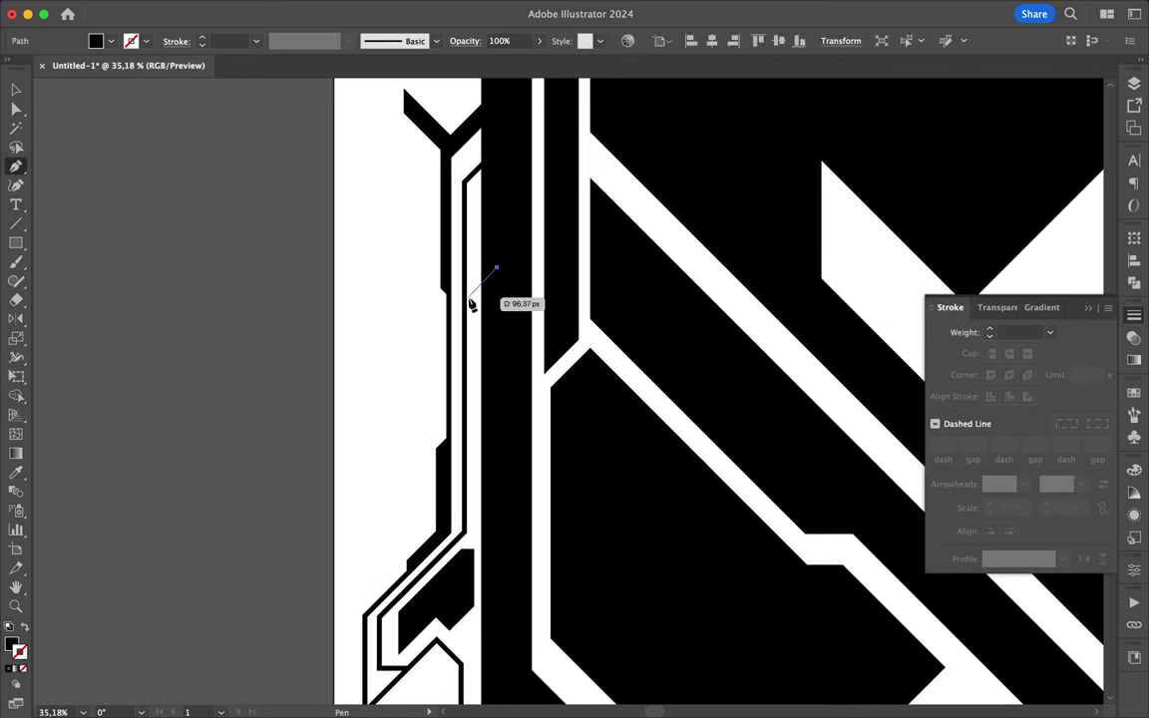
left_click(18, 660)
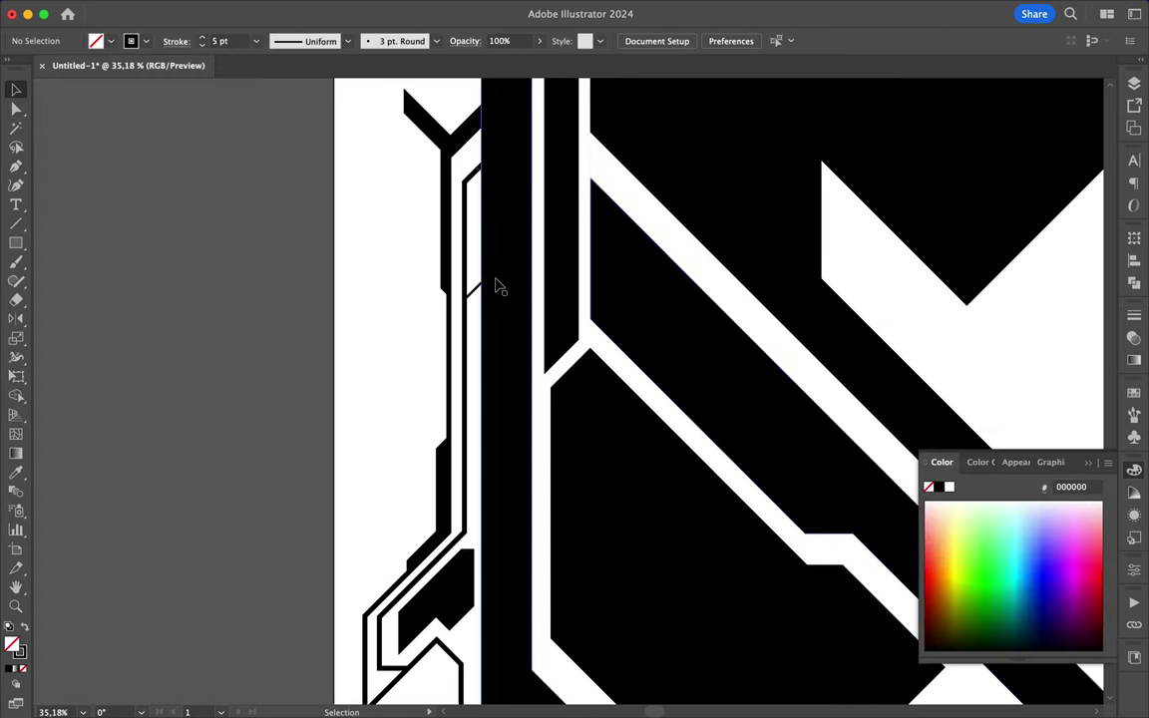
left_click_drag(475, 289, 499, 346)
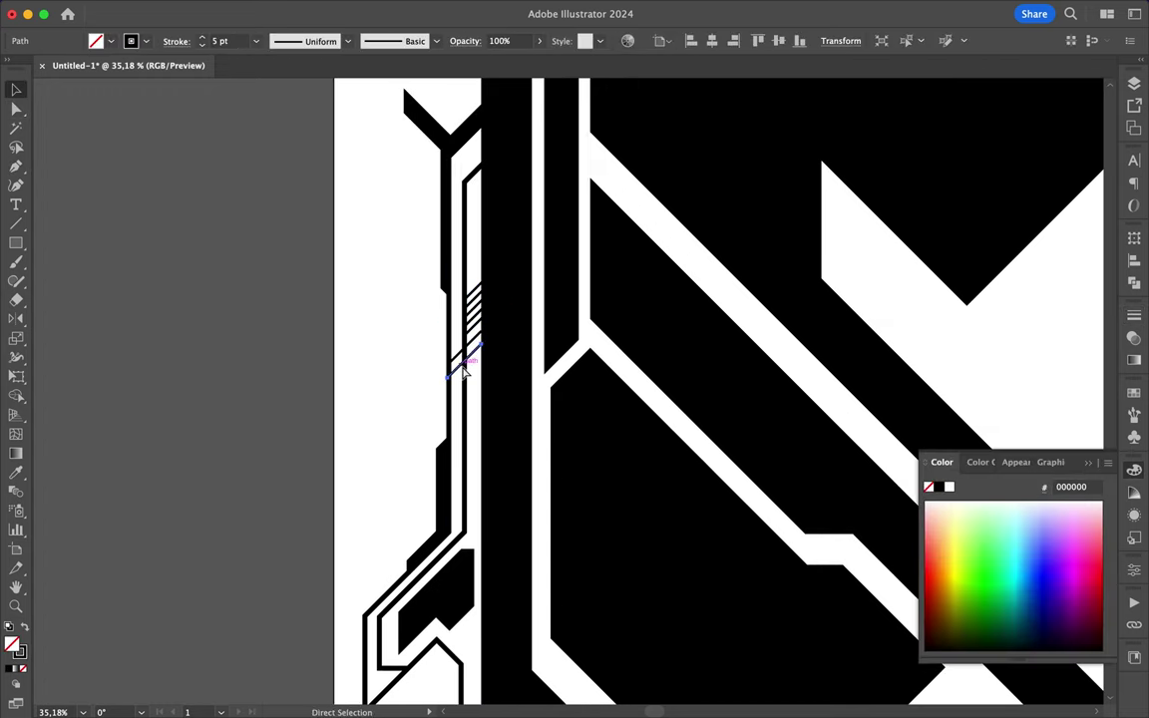
- Save the document as 1775-1.ai, accepting the default Illustrator Options
key("ctrl+s")
key("Return")
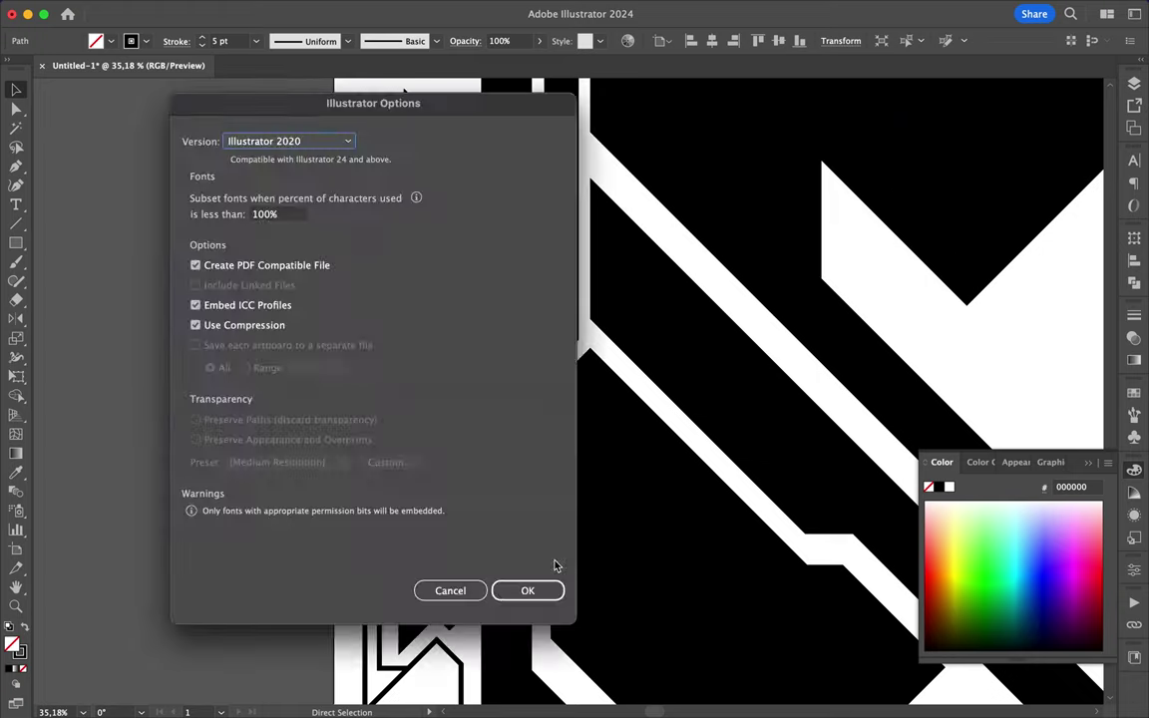
key("Return")
- Direct-select the end anchors of three hatch stripes, then clear the selection
scroll(541, 592, "up", 2)
scroll(476, 431, "up", 2)
scroll(489, 239, "up", 1)
key("a")
left_click_drag(488, 239, 492, 317)
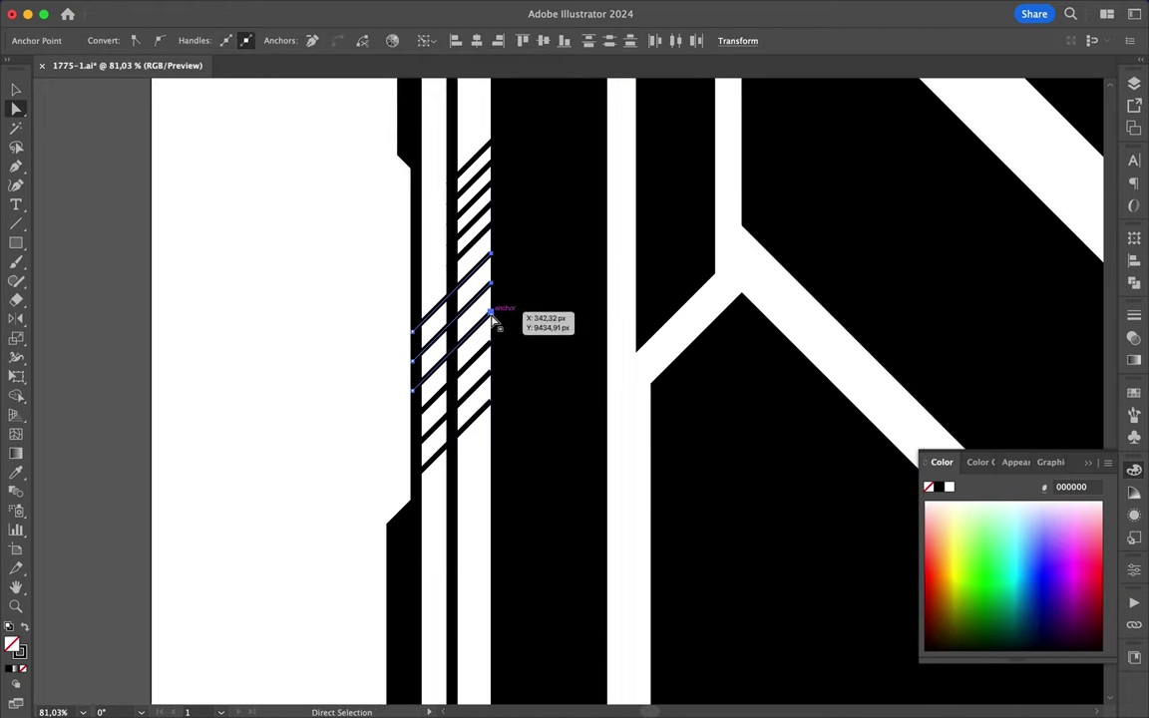
scroll(495, 403, "down", 3)
left_click(354, 458)
scroll(354, 459, "down", 5)
scroll(598, 299, "down", 3)
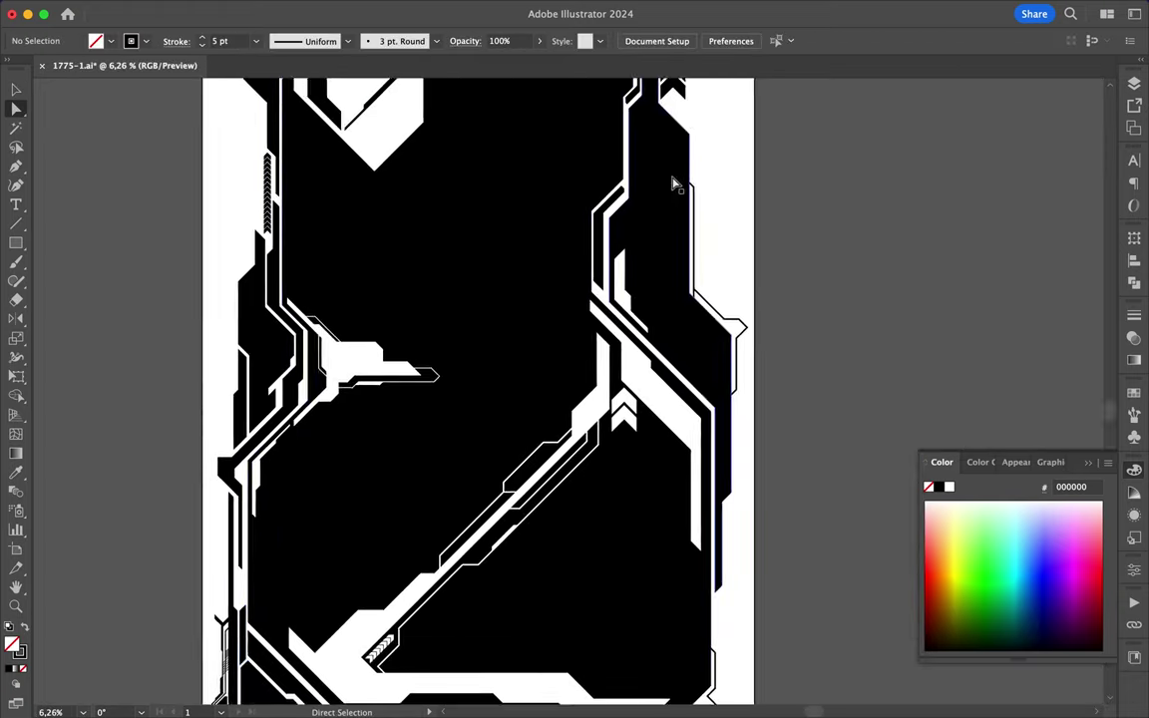
scroll(674, 182, "down", 2)
scroll(674, 184, "up", 5)
- Trace a thin outline along the right-side chevron and set its stroke weight
left_click(550, 385)
left_click(587, 422)
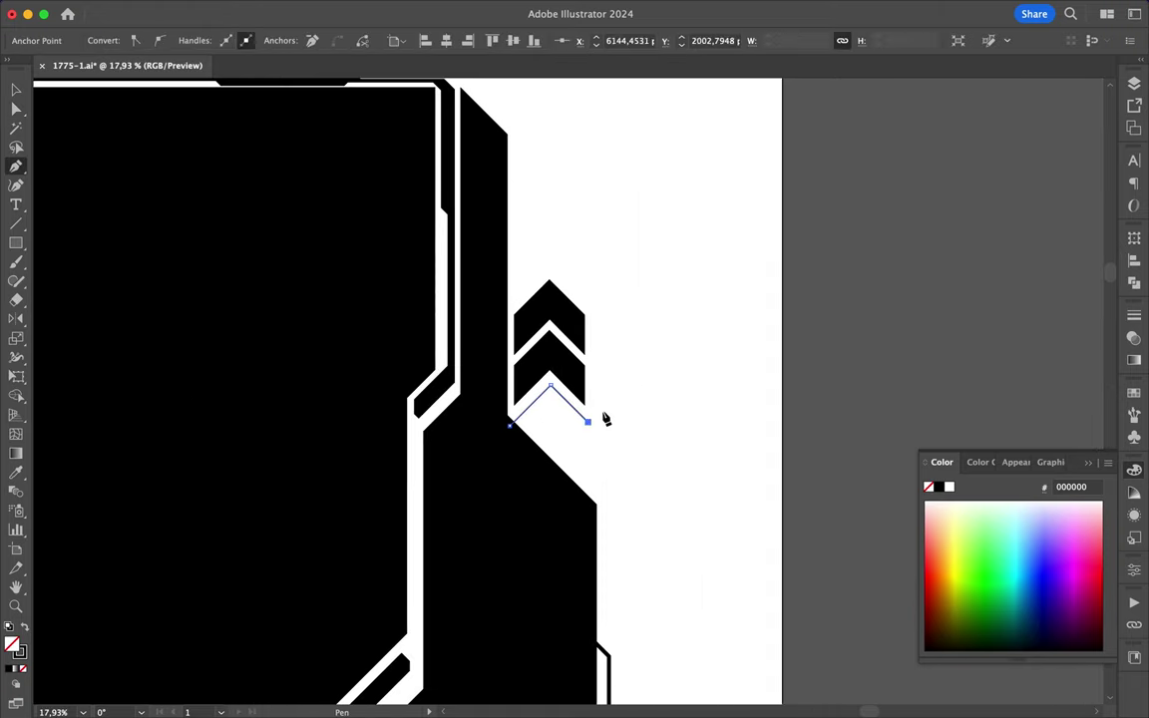
key("v")
scroll(530, 211, "down", 1)
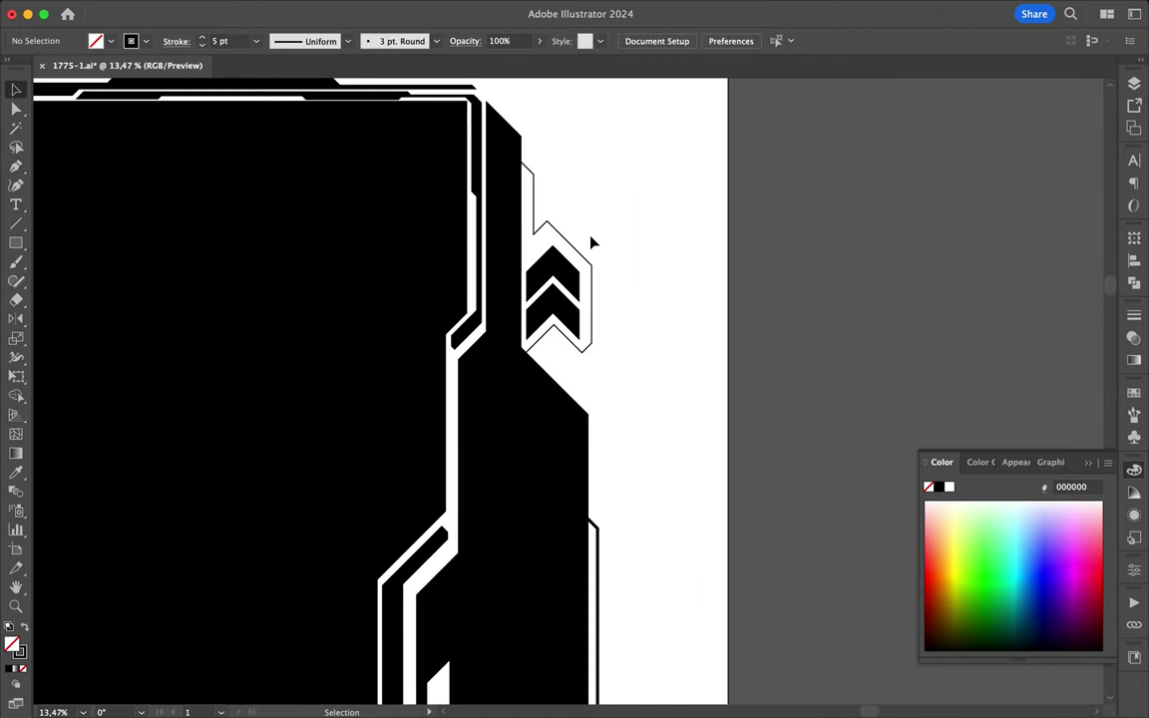
left_click(530, 212)
left_click(1134, 316)
left_click(705, 379)
scroll(705, 379, "up", 5)
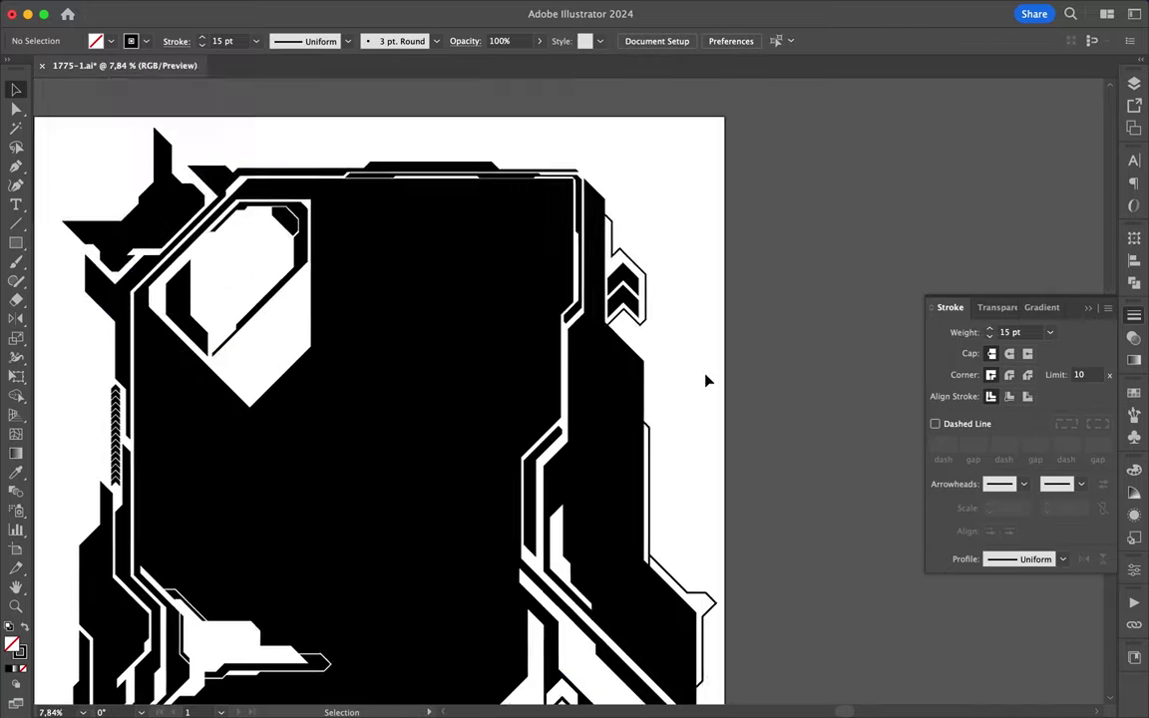
scroll(705, 379, "down", 5)
scroll(705, 379, "down", 5)
scroll(705, 379, "down", 3)
scroll(765, 517, "up", 3)
- Pen-trace a 7 pt outline around the bottom-right corner shape
key("p")
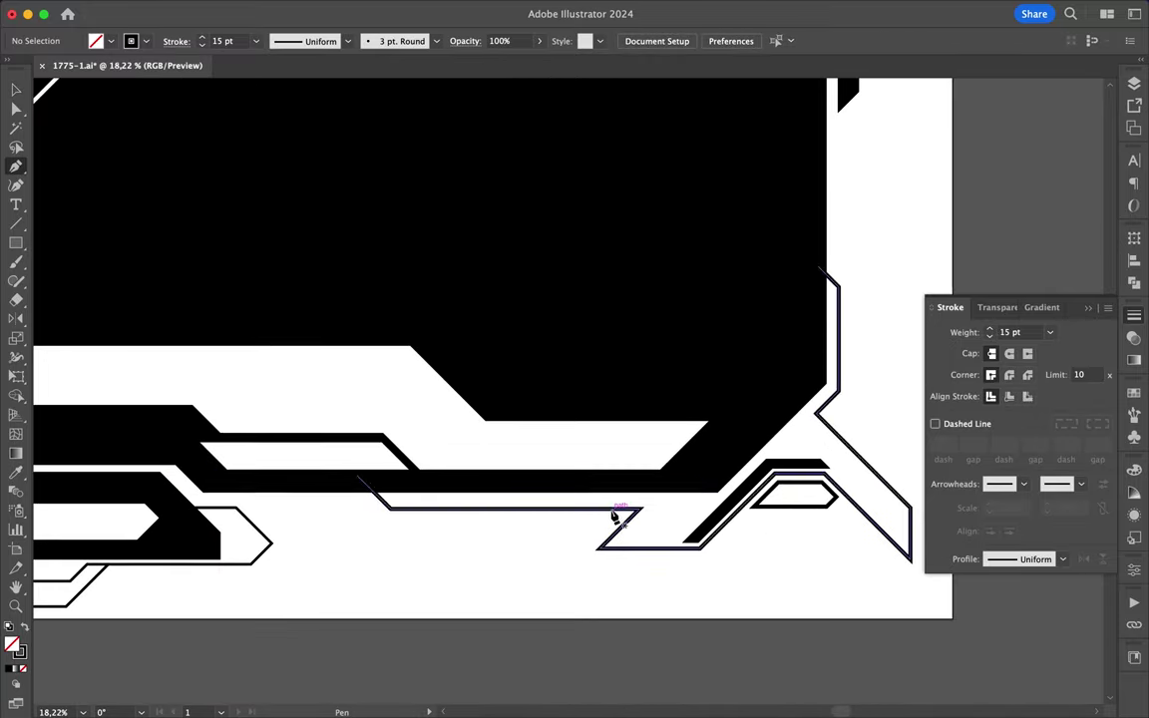
left_click(603, 511)
left_click(579, 552)
left_click(848, 517)
left_click(815, 605)
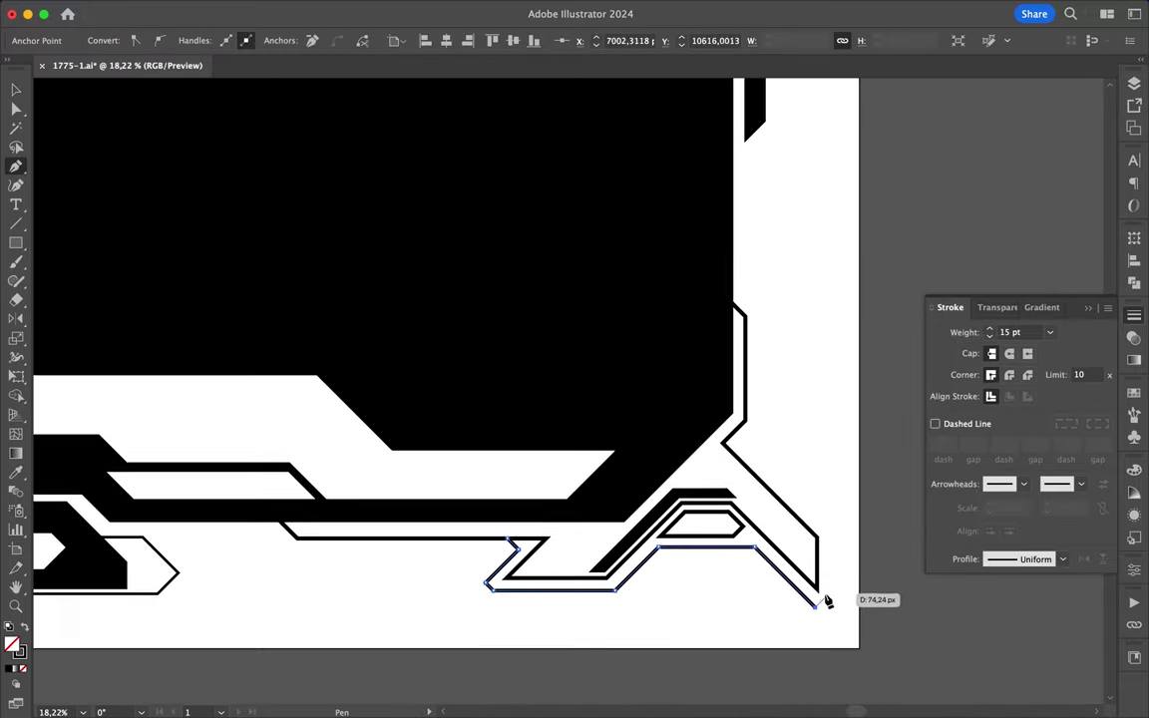
left_click(735, 442)
key("a")
key("ctrl+shift+a")
- Add an inner trace along the bottom corner running up to the right border
key("p")
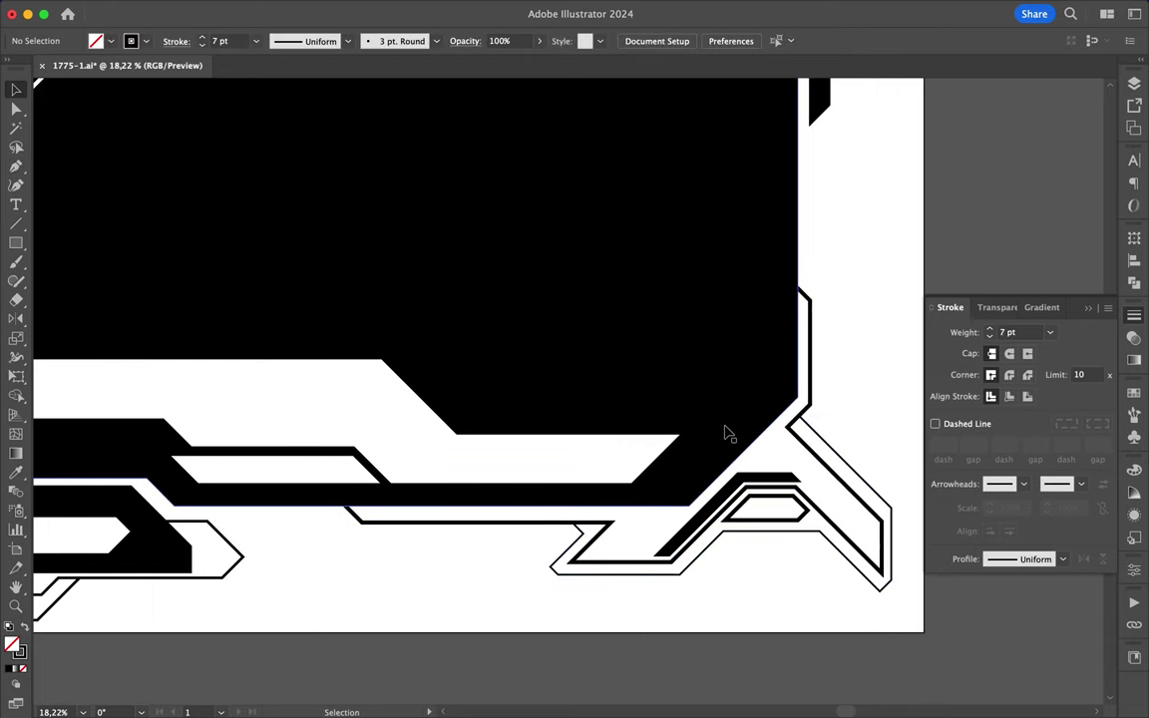
scroll(728, 436, "up", 3)
left_click(475, 525)
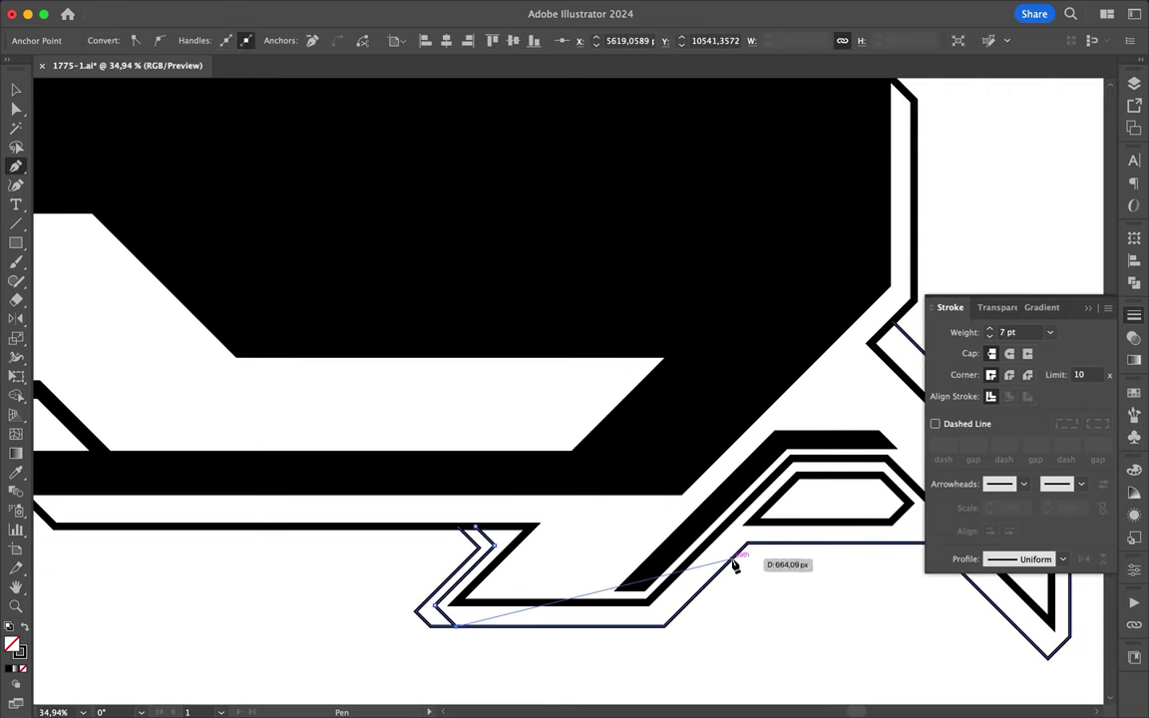
left_click(735, 565)
scroll(735, 565, "right", 3)
scroll(820, 538, "right", 3)
left_click(713, 319)
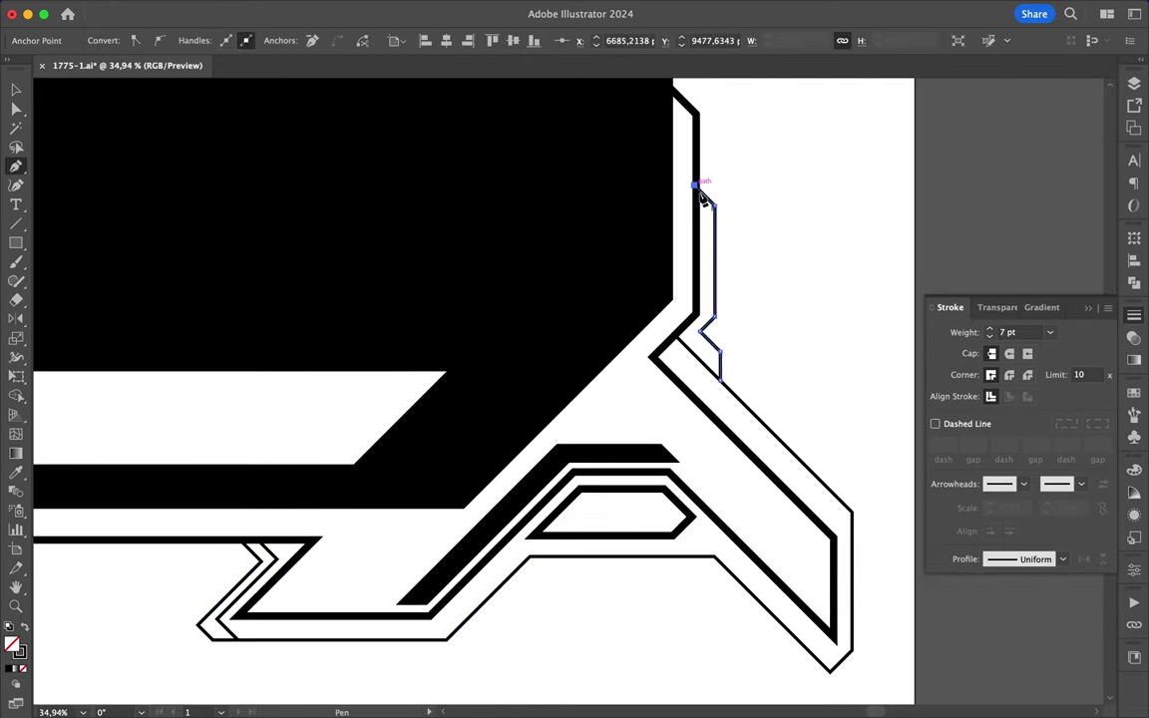
left_click(695, 176)
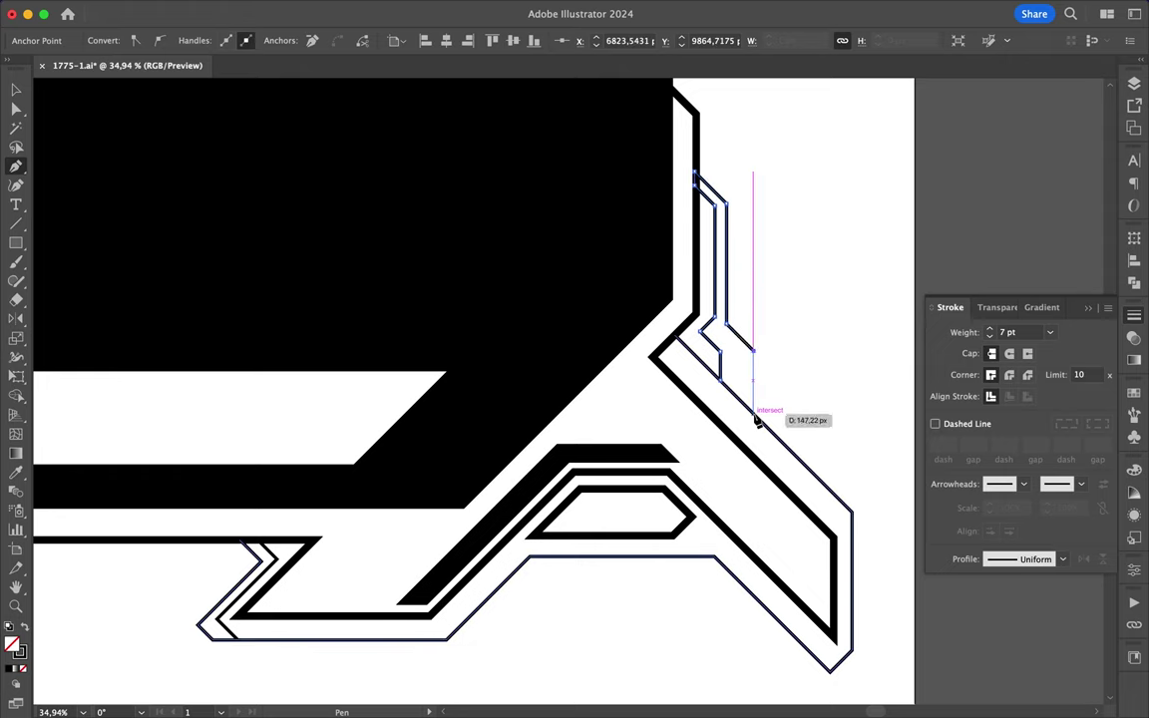
key("ctrl+shift+a")
key("v")
- Trace a zigzag outline along the left border's chevron strip
scroll(360, 384, "down", 5)
scroll(360, 384, "up", 3)
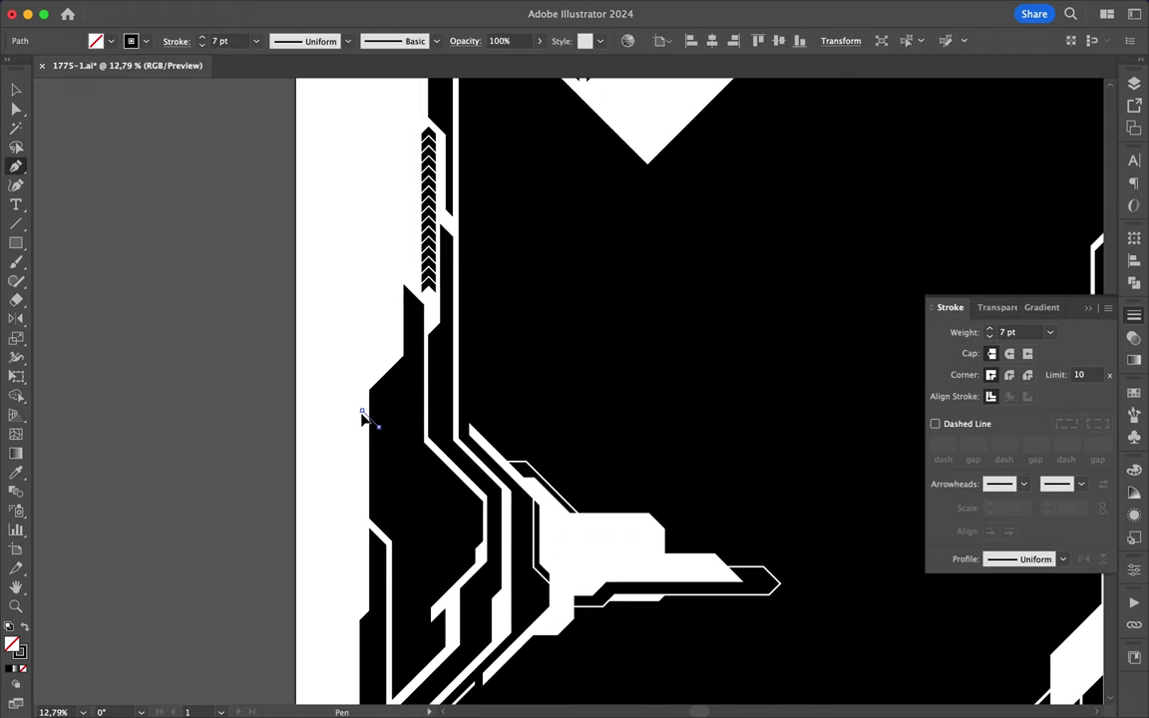
left_click(362, 382)
left_click(394, 352)
scroll(389, 361, "up", 2)
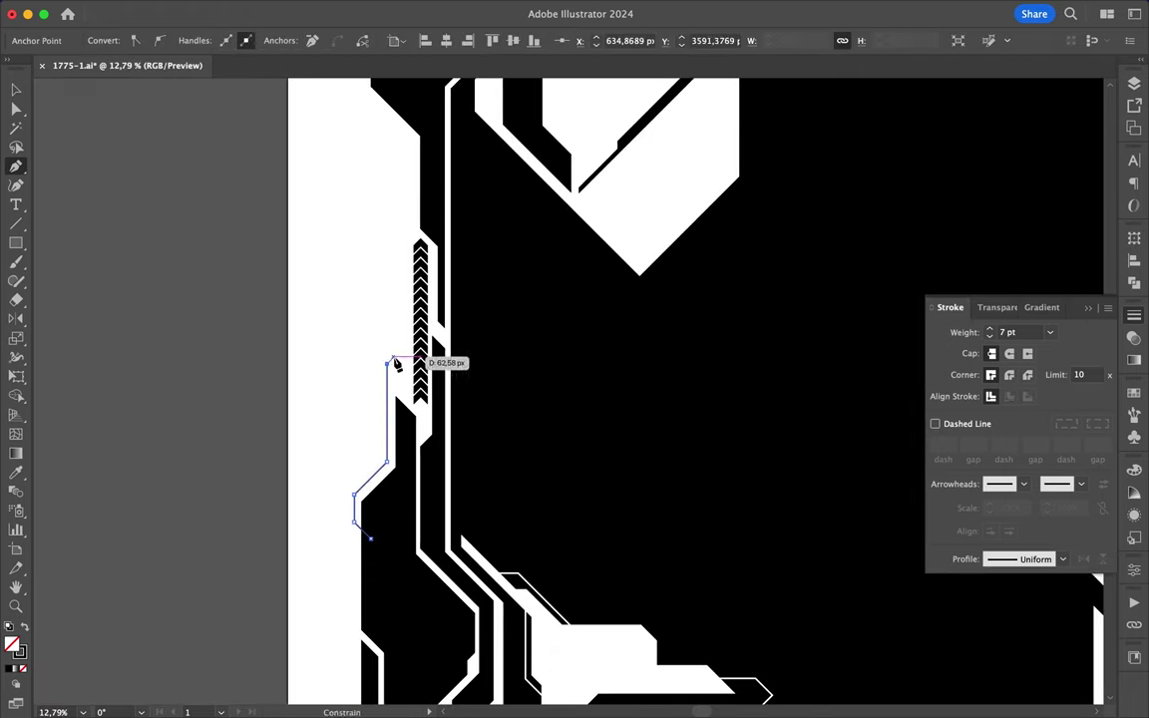
left_click(389, 124)
scroll(409, 170, "up", 2)
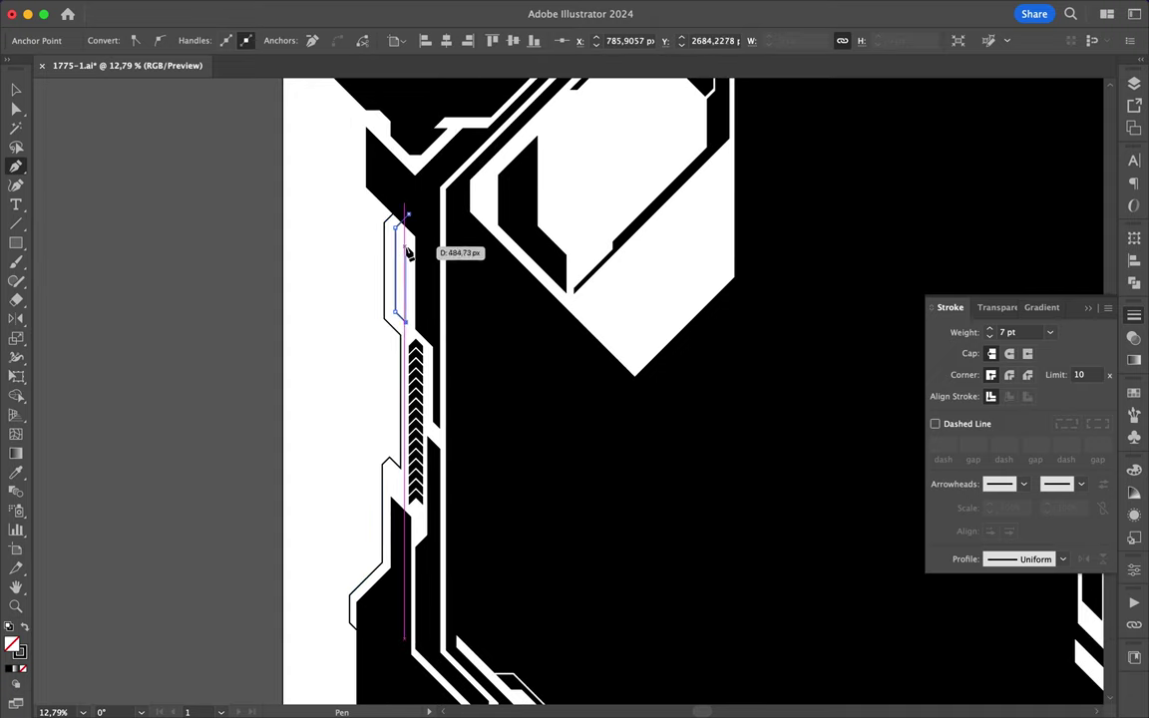
left_click(407, 217)
key("ctrl+shift+a")
key("v")
scroll(336, 490, "down", 3)
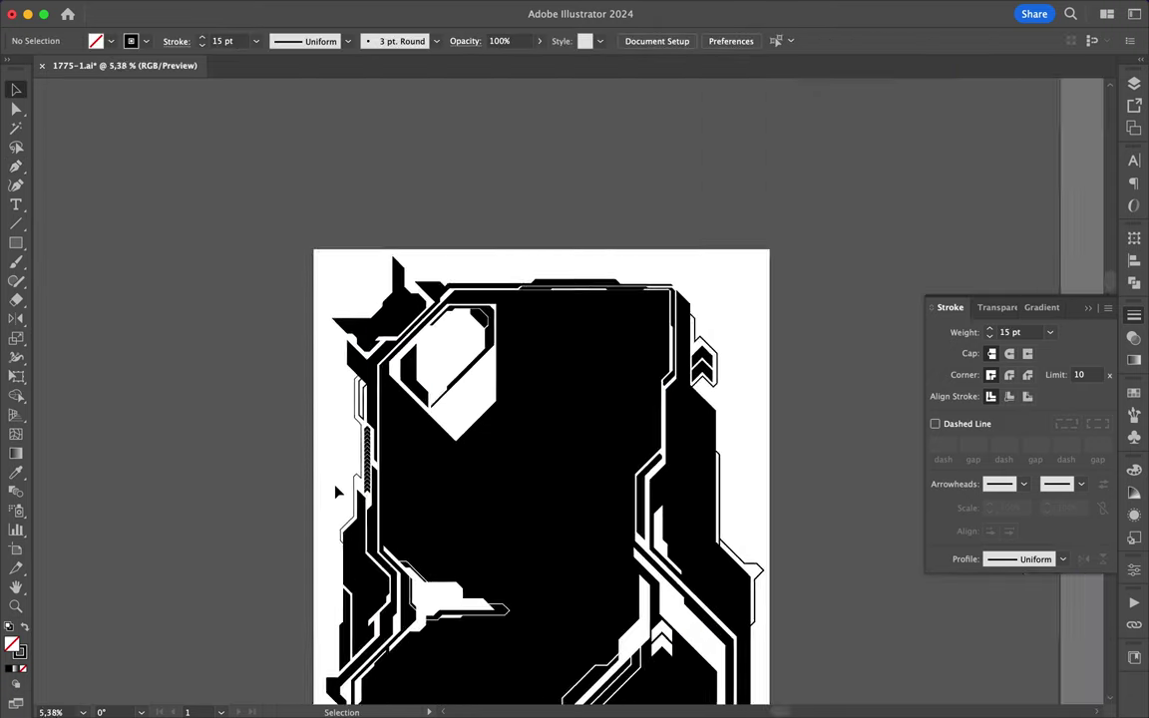
scroll(336, 490, "up", 3)
scroll(336, 414, "up", 2)
- Start a 15 pt outline trace near the top-left notch
key("p")
left_click(394, 269)
left_click(356, 312)
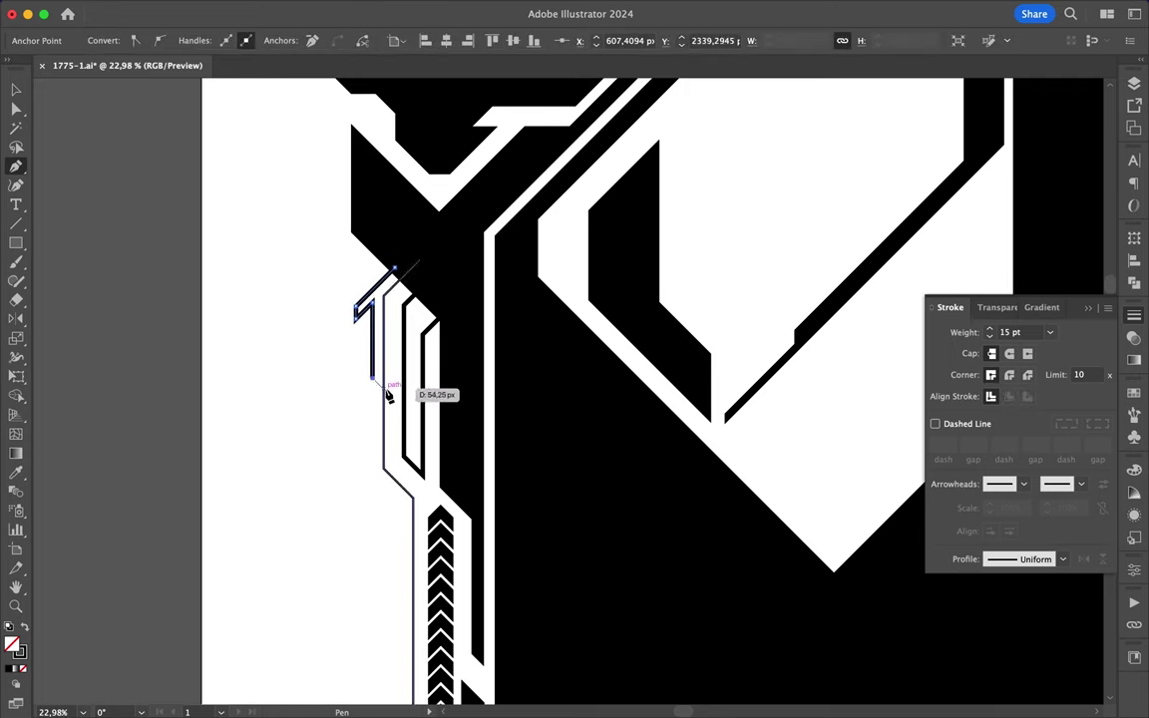
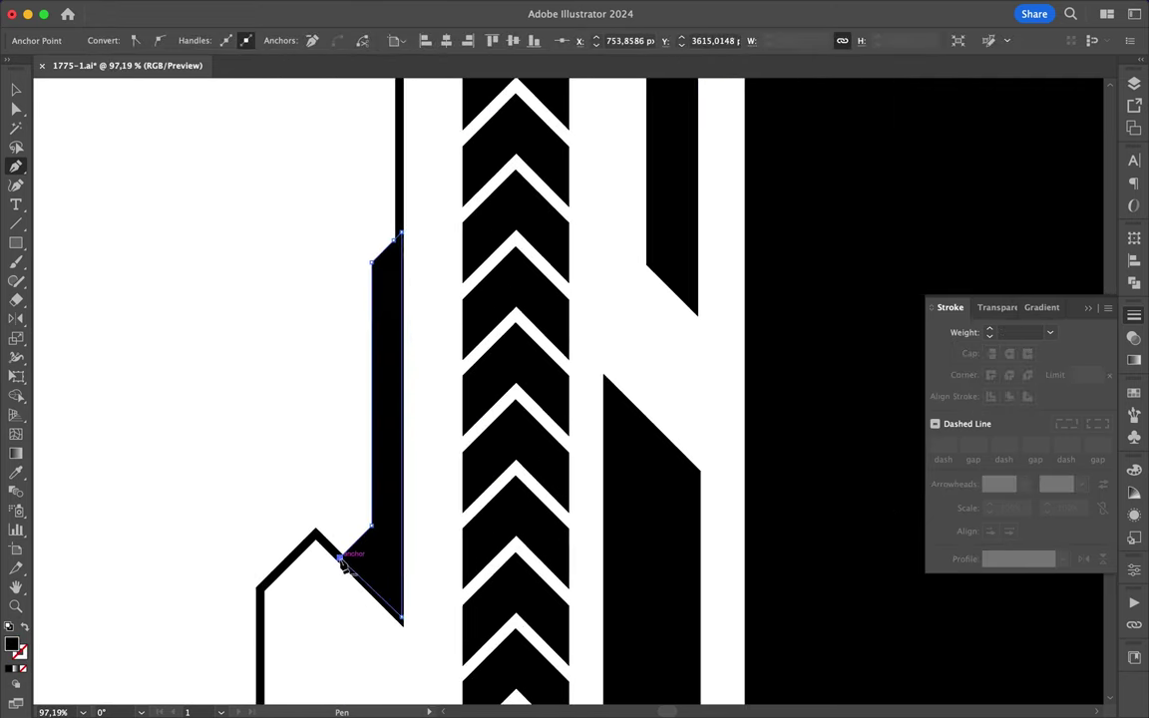
- Finish the black sliver and add a thin filled sliver near the left edge
scroll(299, 599, "down", 3)
left_click(328, 394)
scroll(336, 392, "down", 2)
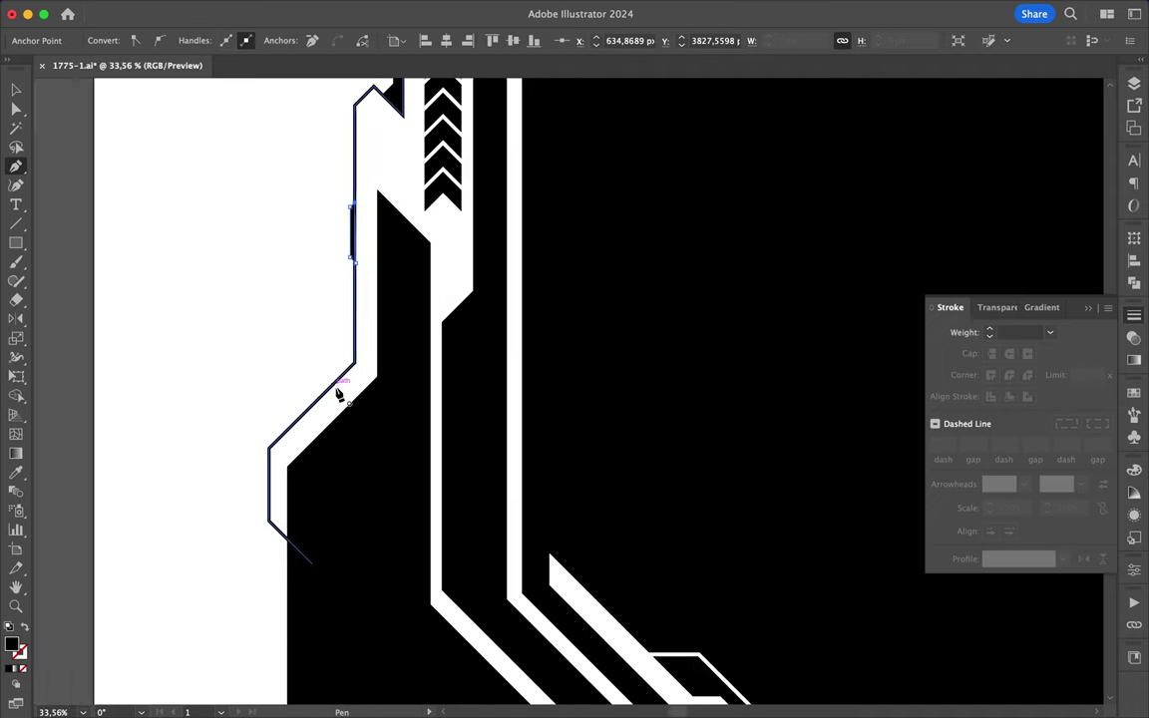
left_click(413, 257)
left_click(412, 354)
left_click(432, 334)
scroll(399, 249, "up", 3)
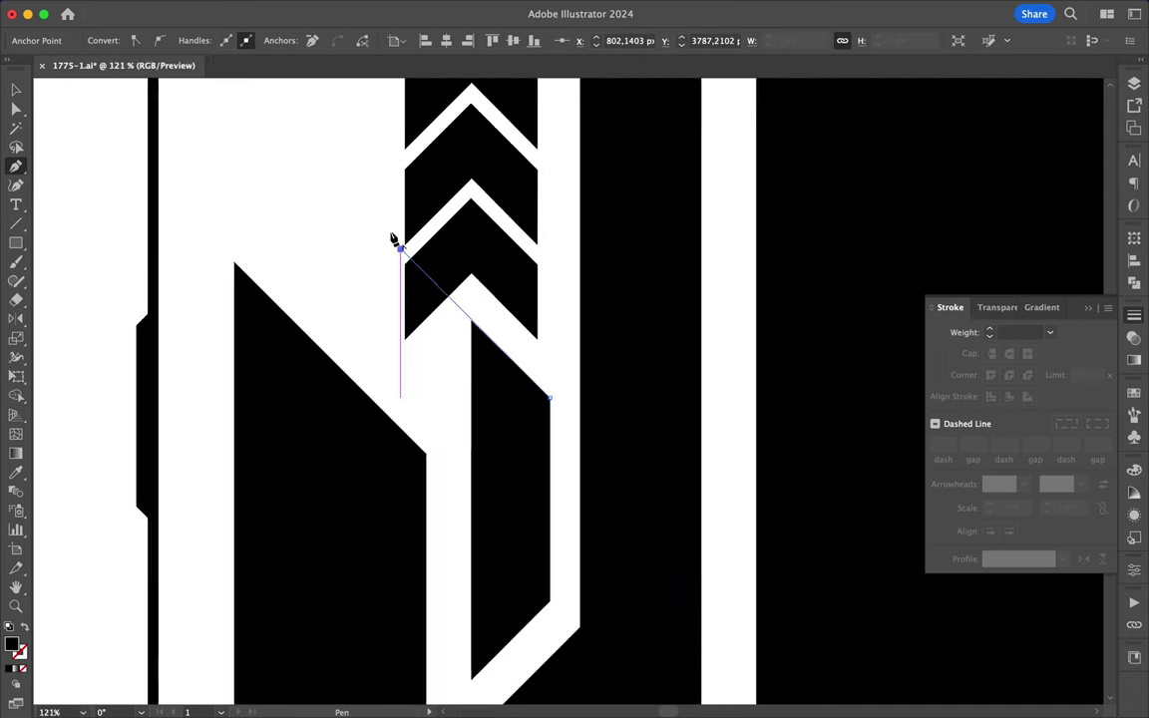
key("a")
scroll(396, 336, "up", 3)
scroll(390, 175, "down", 2)
scroll(390, 175, "down", 5)
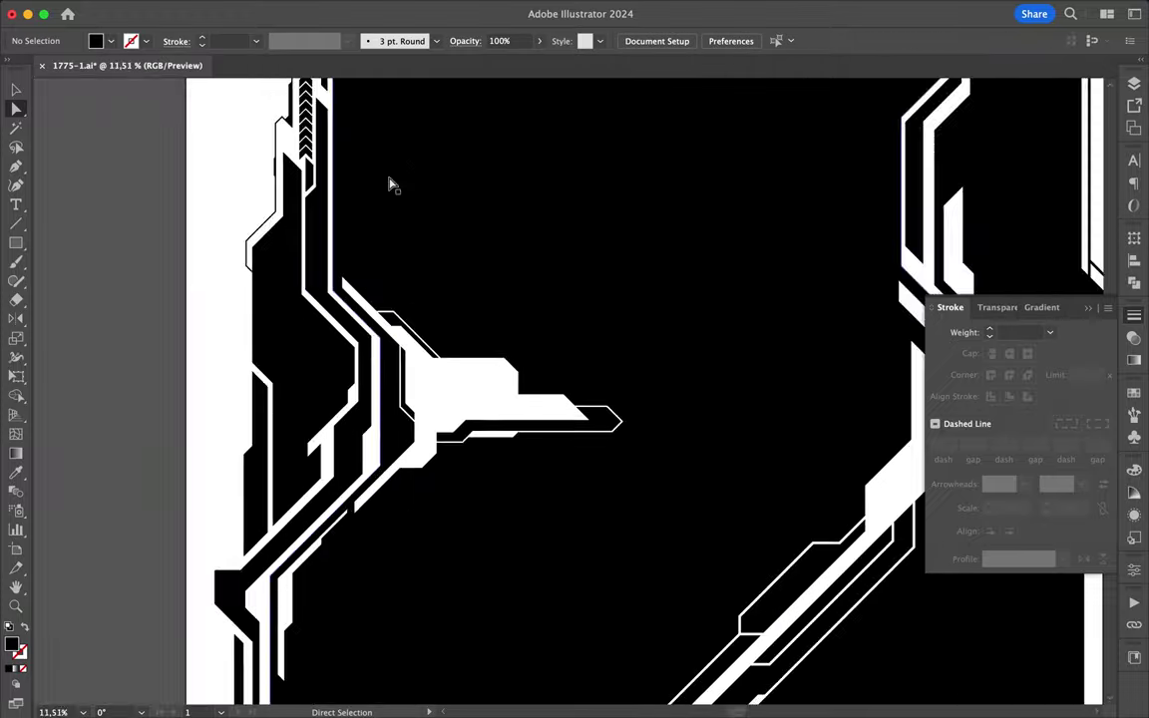
scroll(385, 251, "up", 3)
- Draw a four-corner circuit trace stepping across the left panel area
key("p")
left_click(368, 277)
left_click(487, 369)
left_click(586, 370)
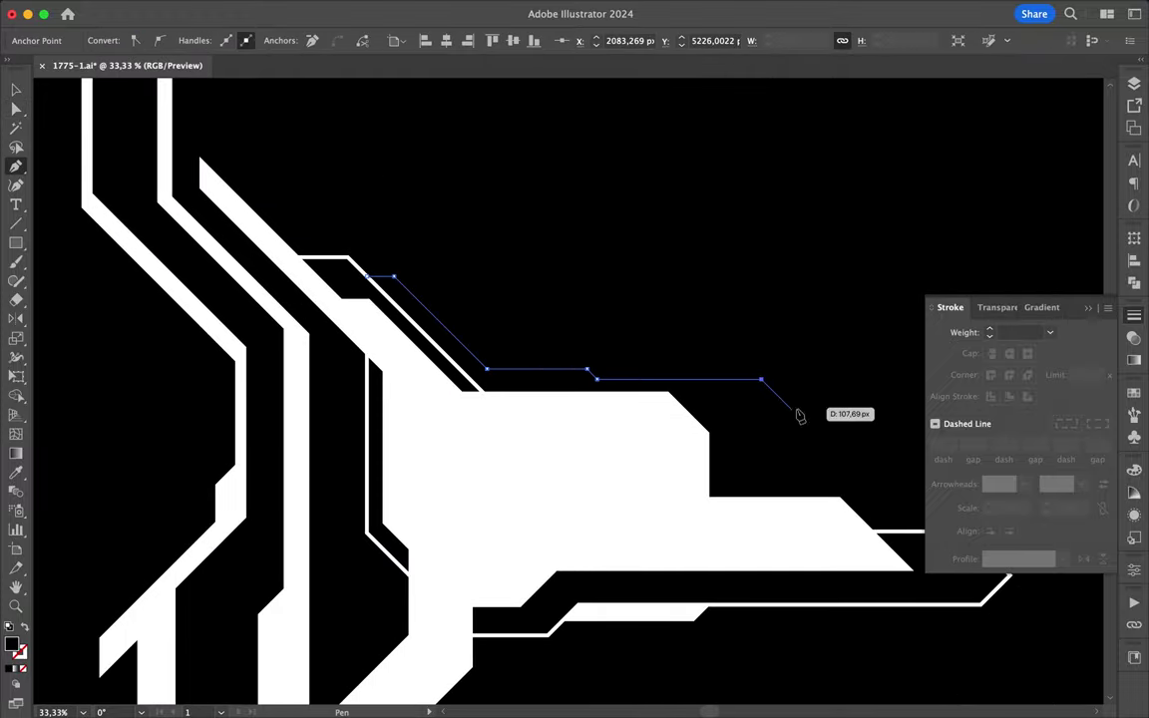
left_click(730, 440)
scroll(659, 333, "down", 3)
scroll(556, 488, "up", 2)
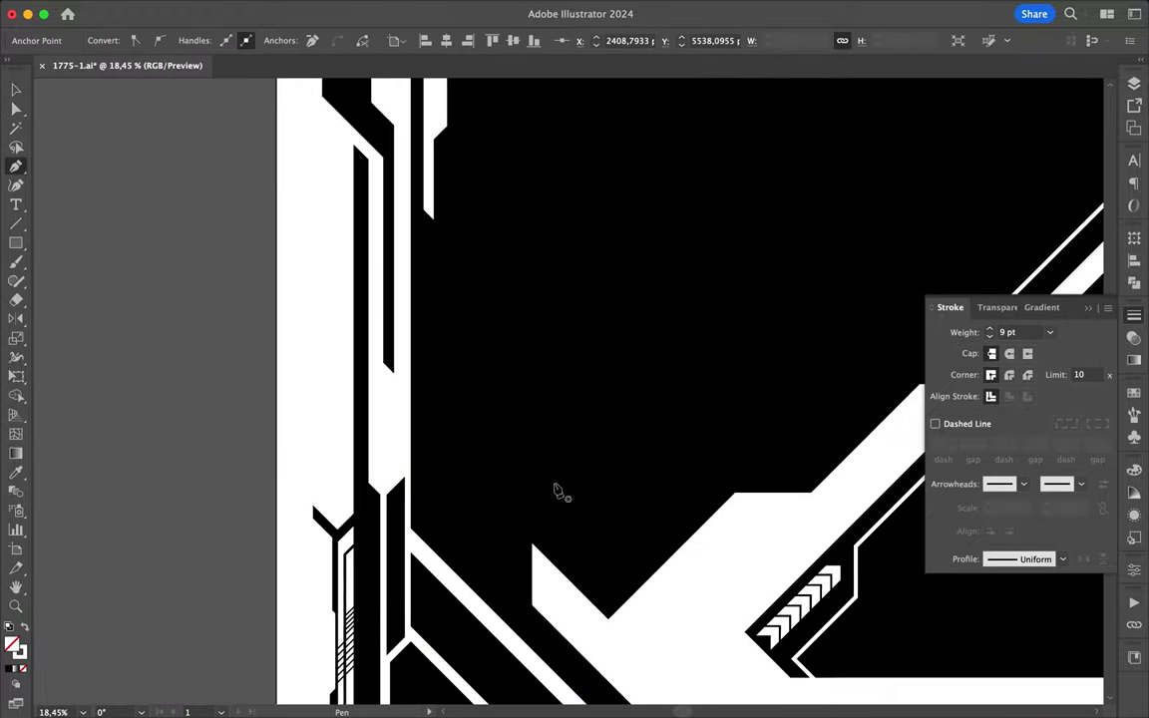
scroll(598, 558, "down", 2)
- Add a trace along the diagonal band with a vertical corner, then deselect it
left_click(532, 584)
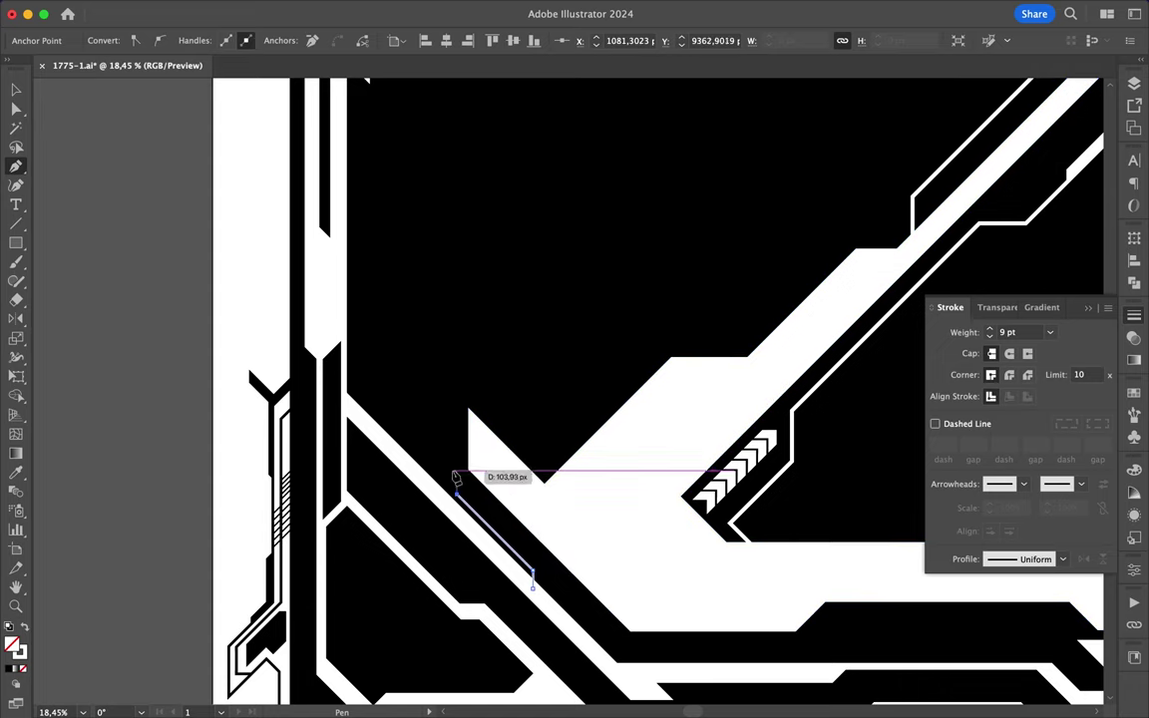
scroll(378, 284, "up", 2)
left_click(398, 227)
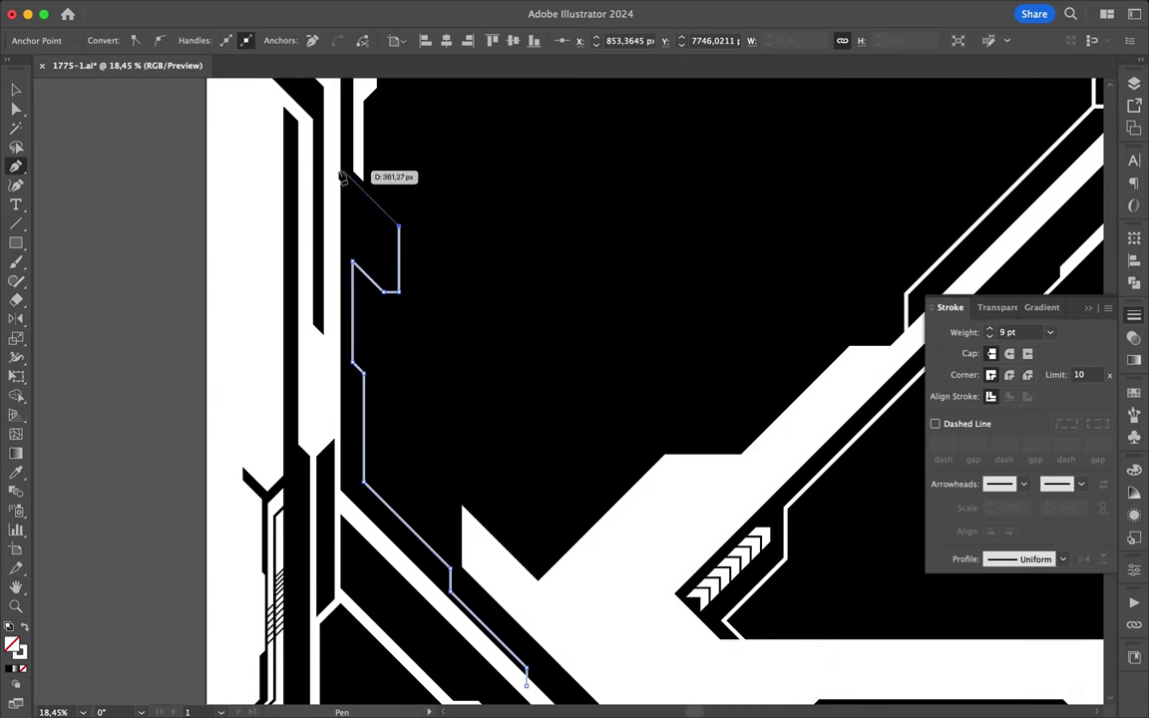
scroll(371, 236, "up", 3)
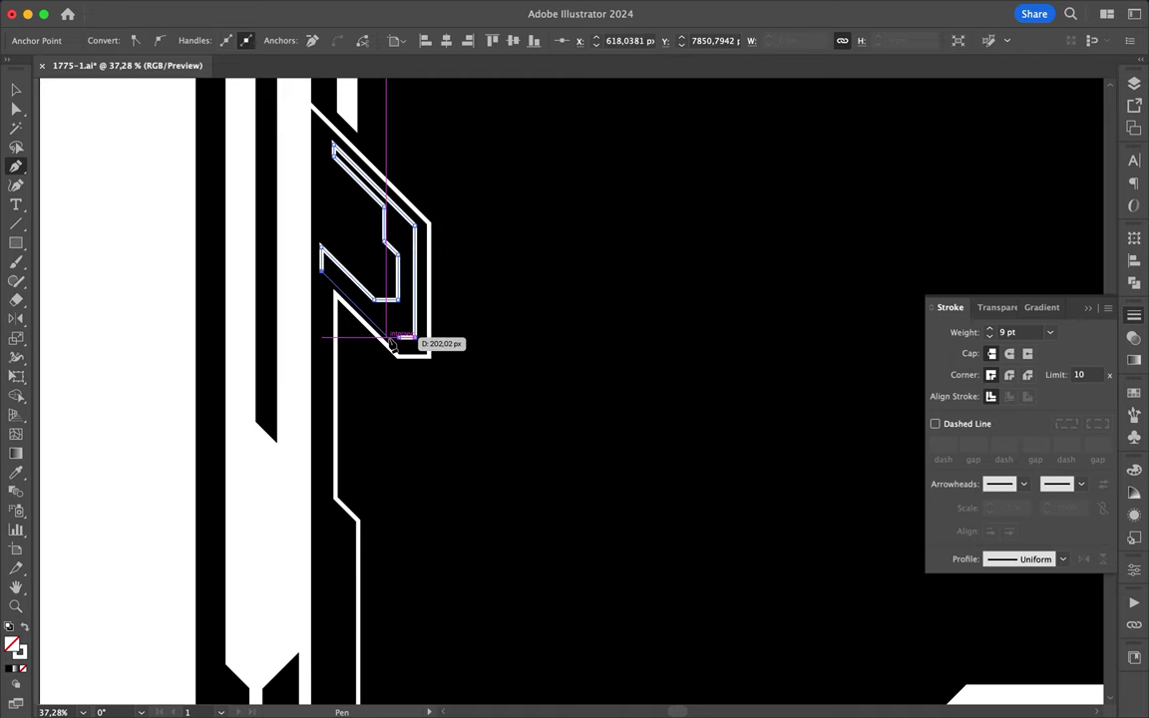
scroll(400, 340, "up", 5)
scroll(354, 341, "up", 3)
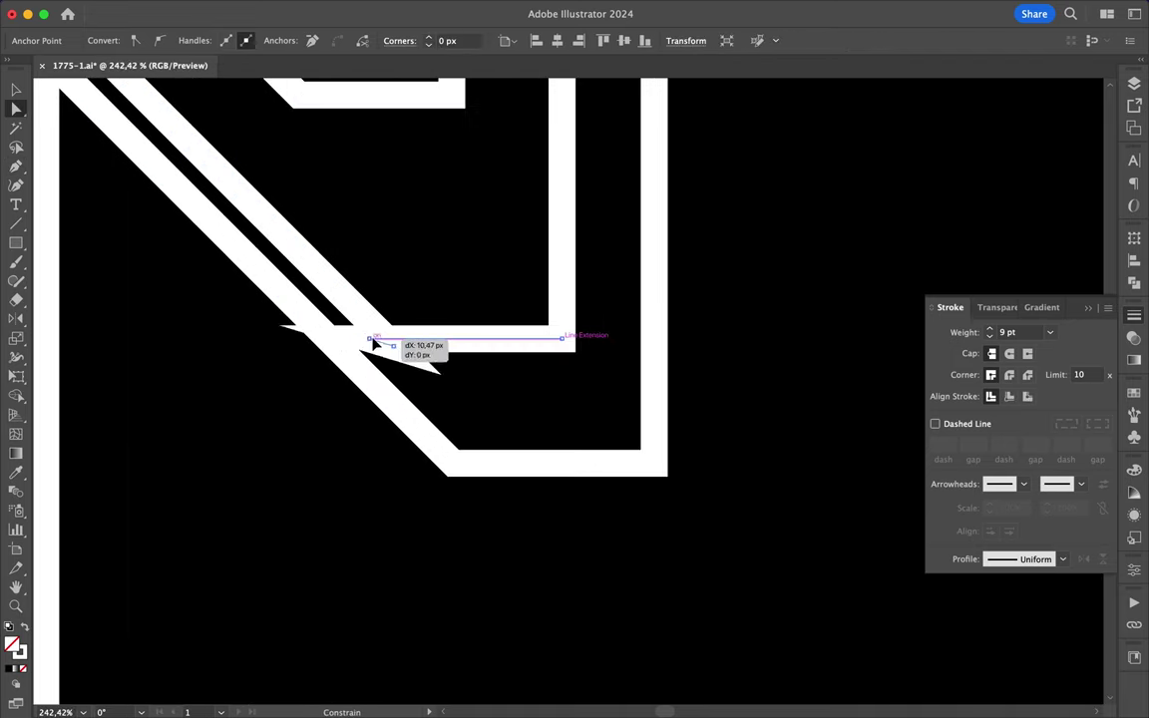
scroll(387, 342, "down", 5)
scroll(384, 377, "down", 1)
key("Escape")
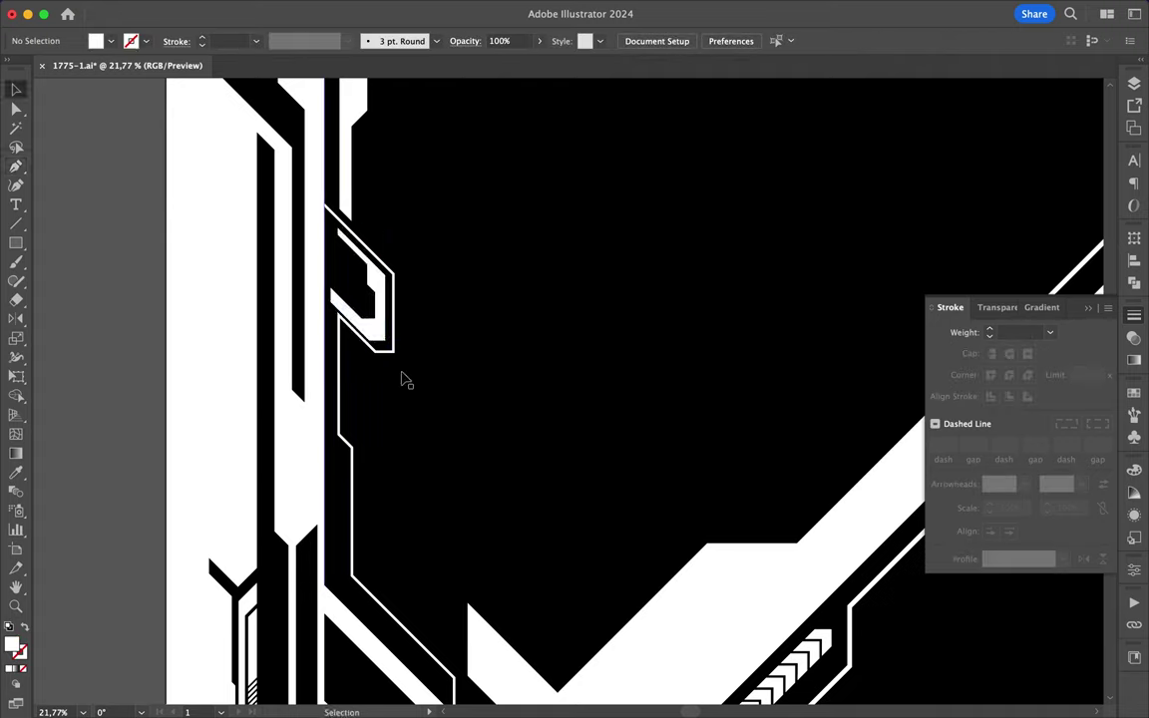
- Draw a white sliver shape down the left border
scroll(318, 299, "up", 1)
left_click(312, 295)
left_click(311, 467)
left_click(351, 504)
left_click(343, 572)
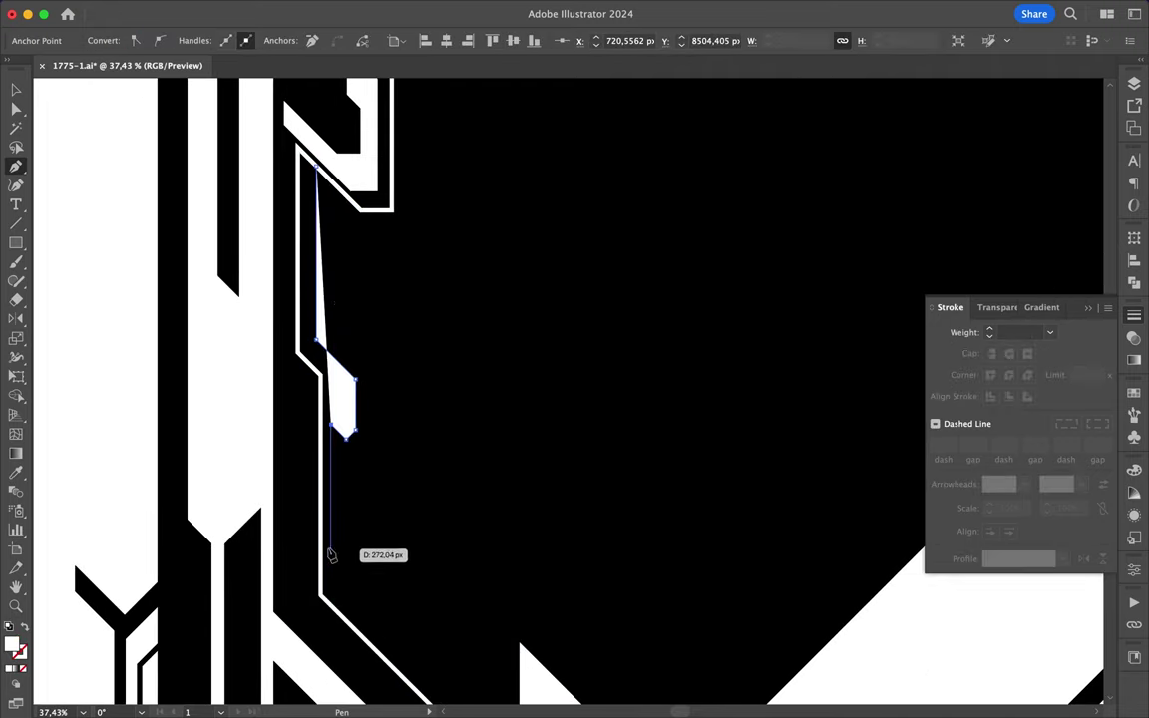
key("v")
scroll(390, 482, "down", 3)
scroll(502, 489, "down", 4)
- Draw a closed outlined trace running down beside the right-side chevrons
left_click(502, 489)
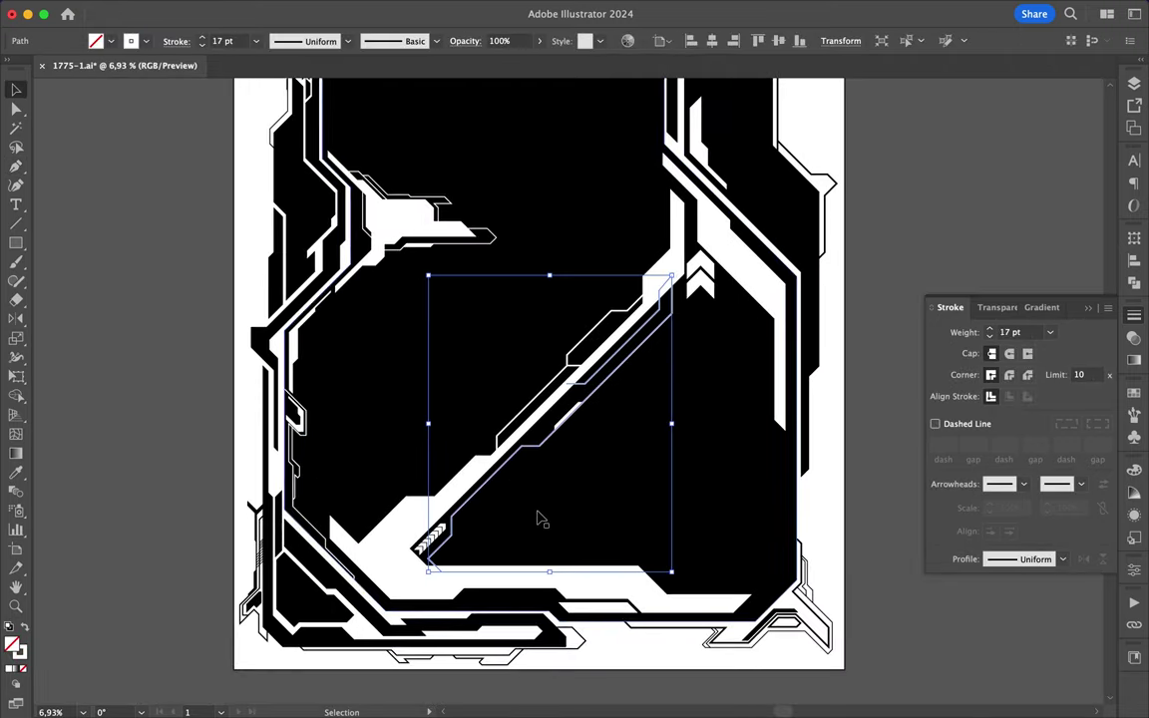
scroll(599, 418, "up", 2)
scroll(660, 331, "up", 2)
key("p")
left_click(640, 376)
left_click(720, 450)
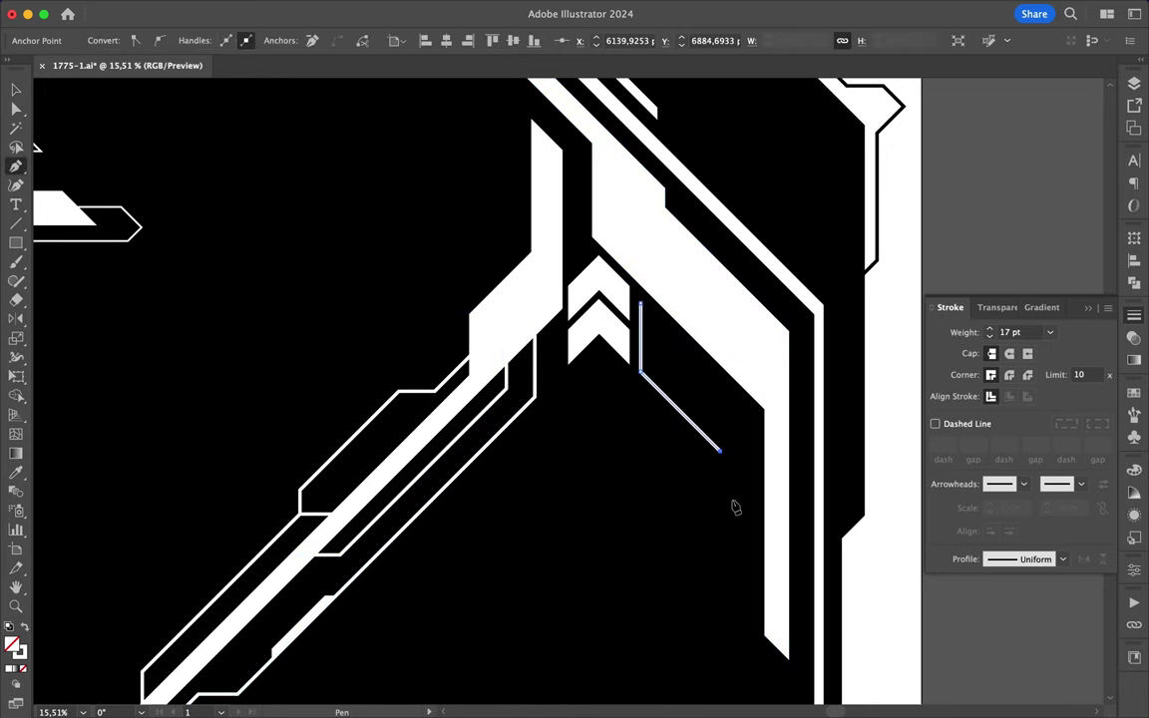
scroll(726, 559, "down", 2)
left_click(726, 609)
scroll(748, 558, "down", 3)
left_click(778, 519)
left_click(821, 488)
left_click(771, 436)
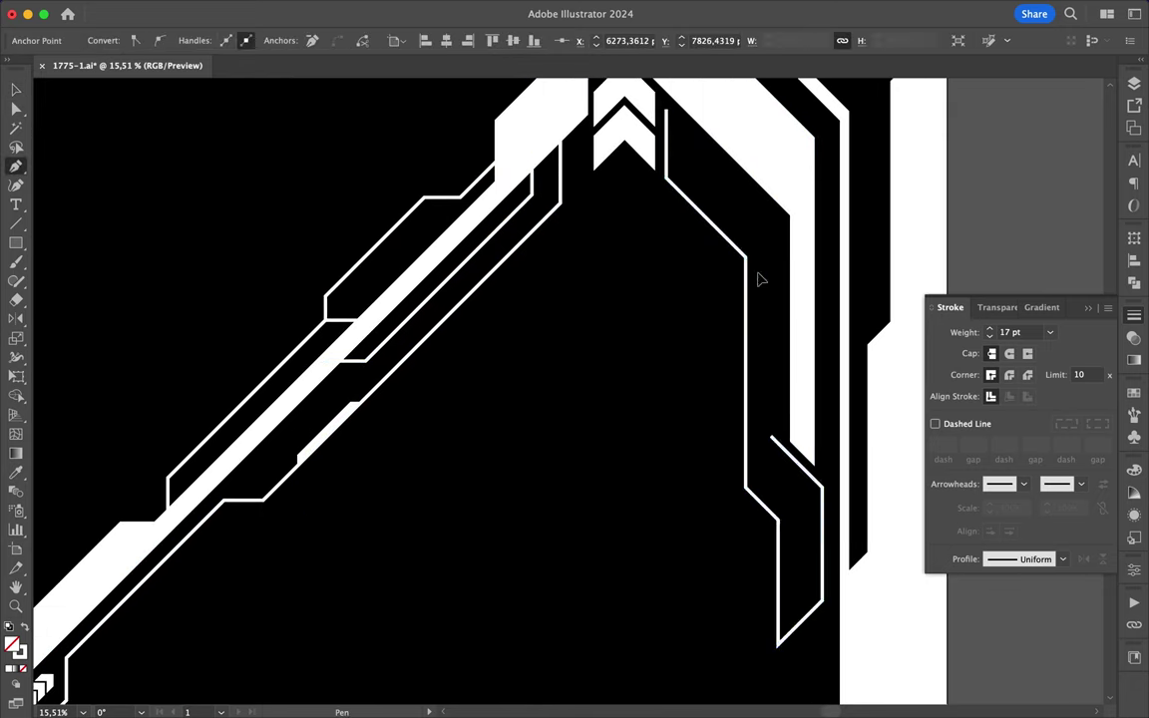
left_click(670, 113)
- Add a second closed trace with a short horizontal step inside the outlined channel
key("a")
scroll(808, 287, "up", 1)
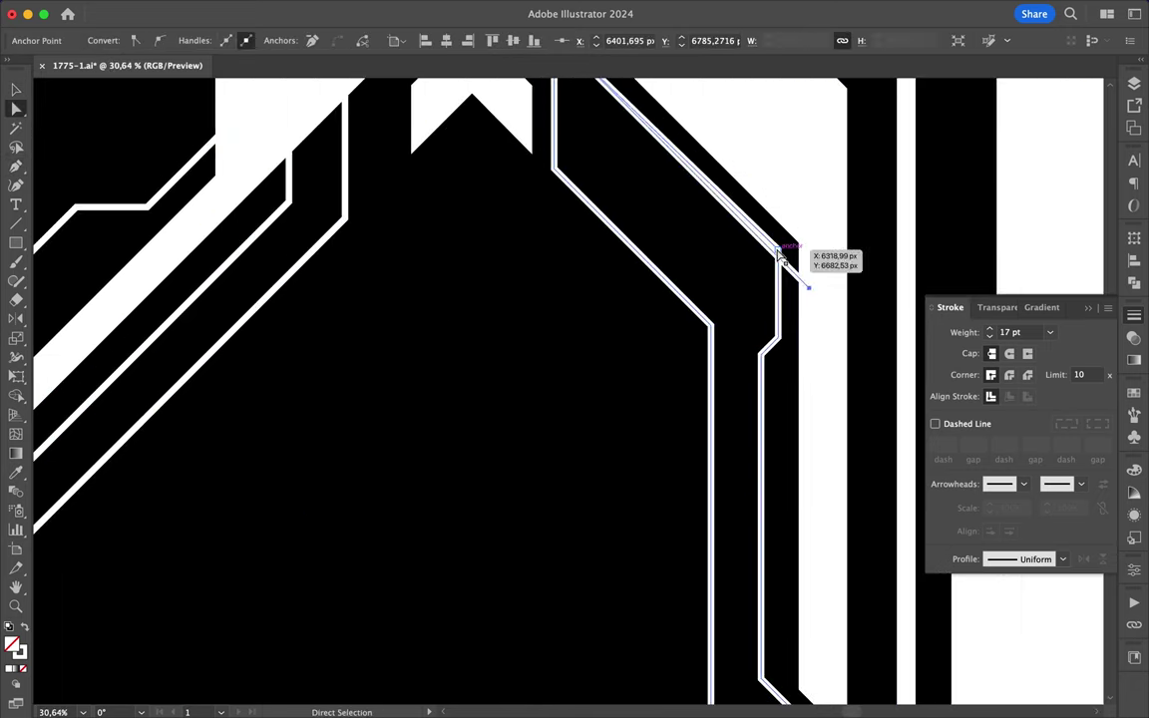
scroll(808, 291, "up", 3)
key("p")
left_click(651, 180)
left_click(652, 214)
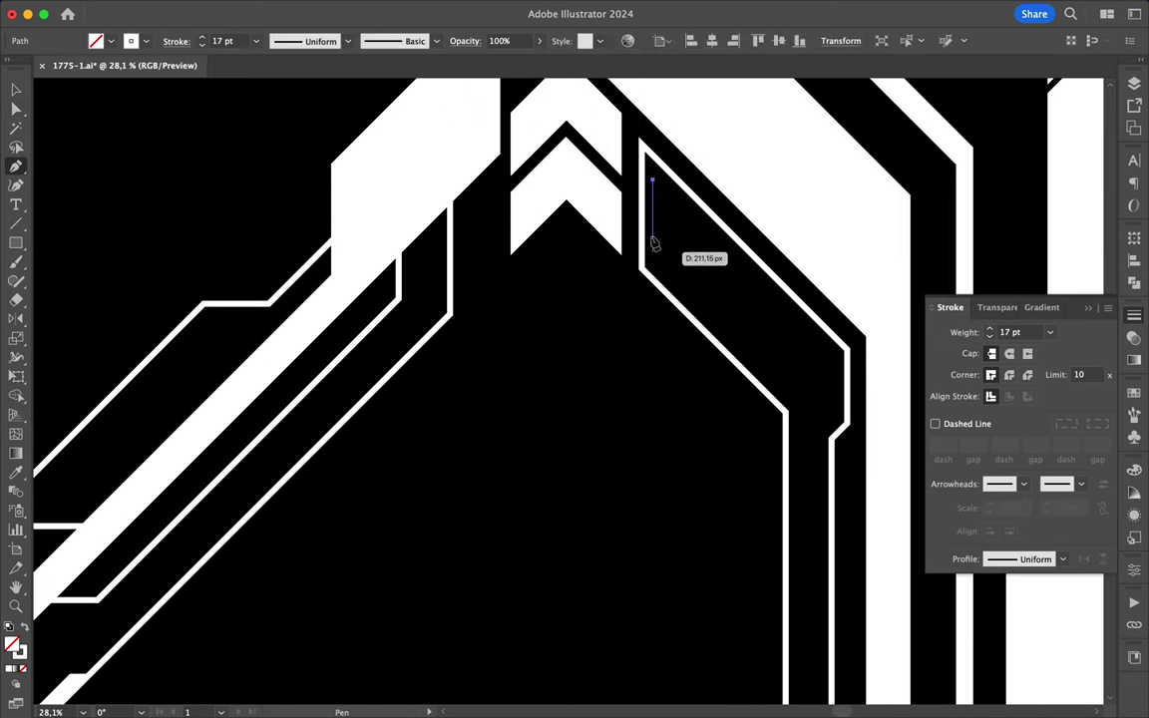
left_click(788, 354)
left_click(818, 354)
left_click(817, 420)
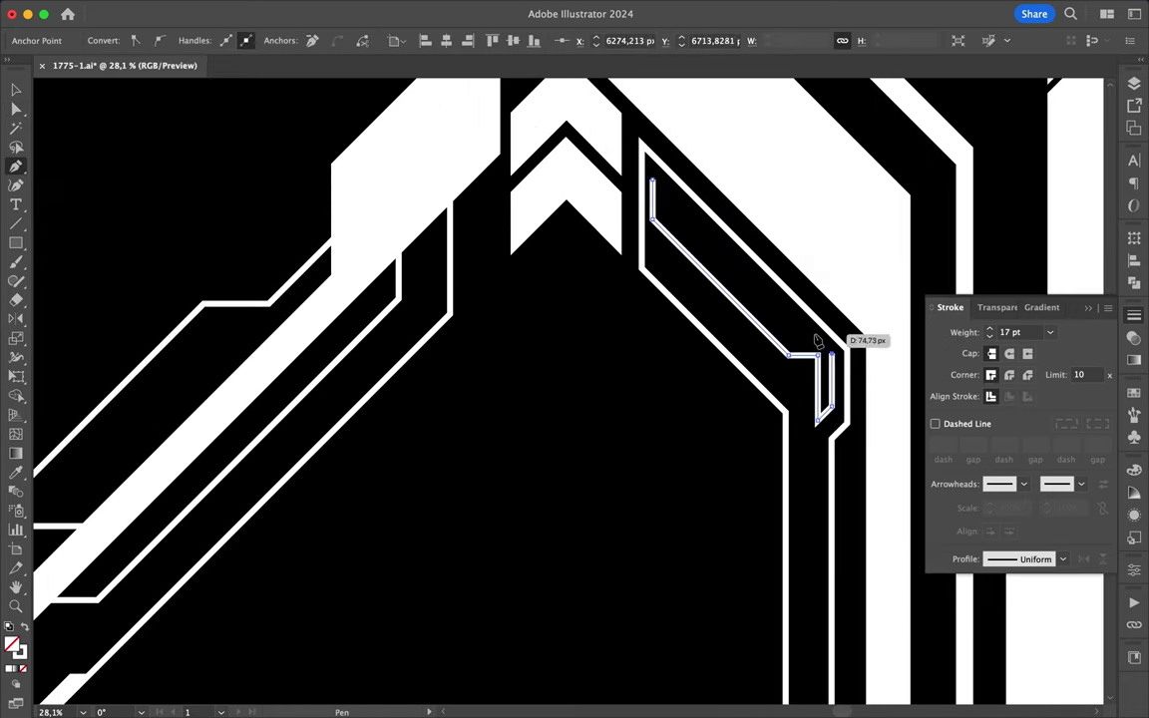
left_click(653, 178)
- Nudge the inner trace's top anchor into place with Direct Selection
key("a")
scroll(655, 188, "up", 5)
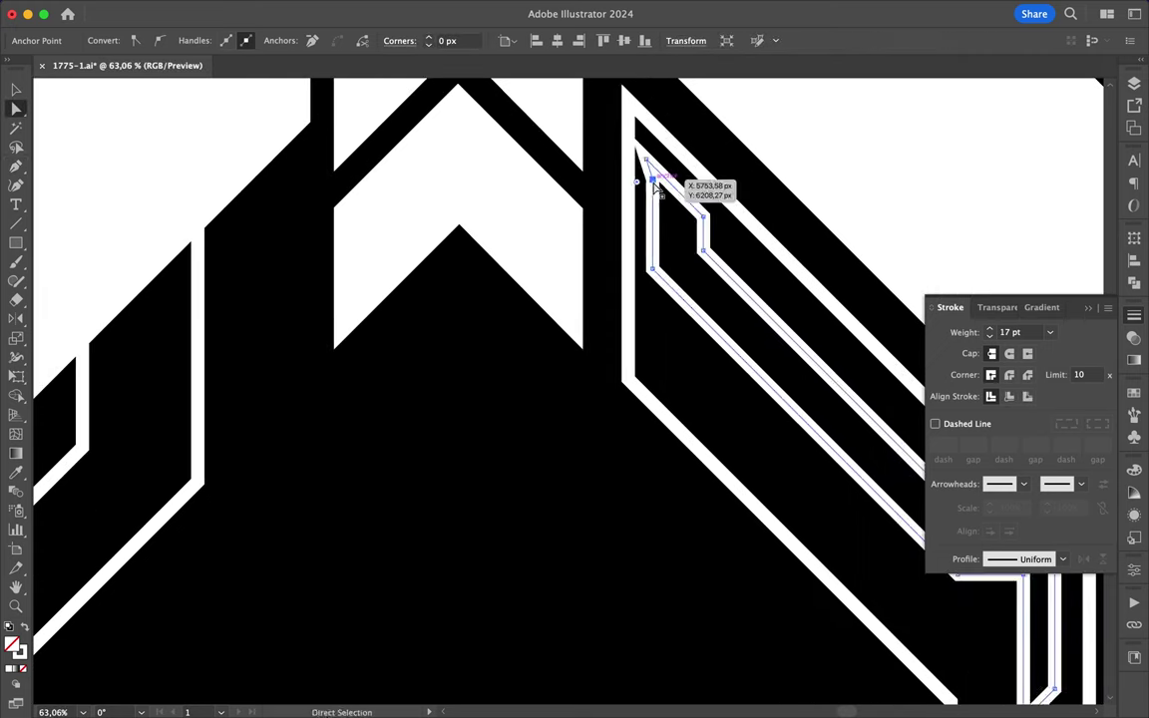
left_click_drag(643, 157, 643, 156)
key("p")
scroll(813, 184, "down", 3)
scroll(816, 170, "down", 5)
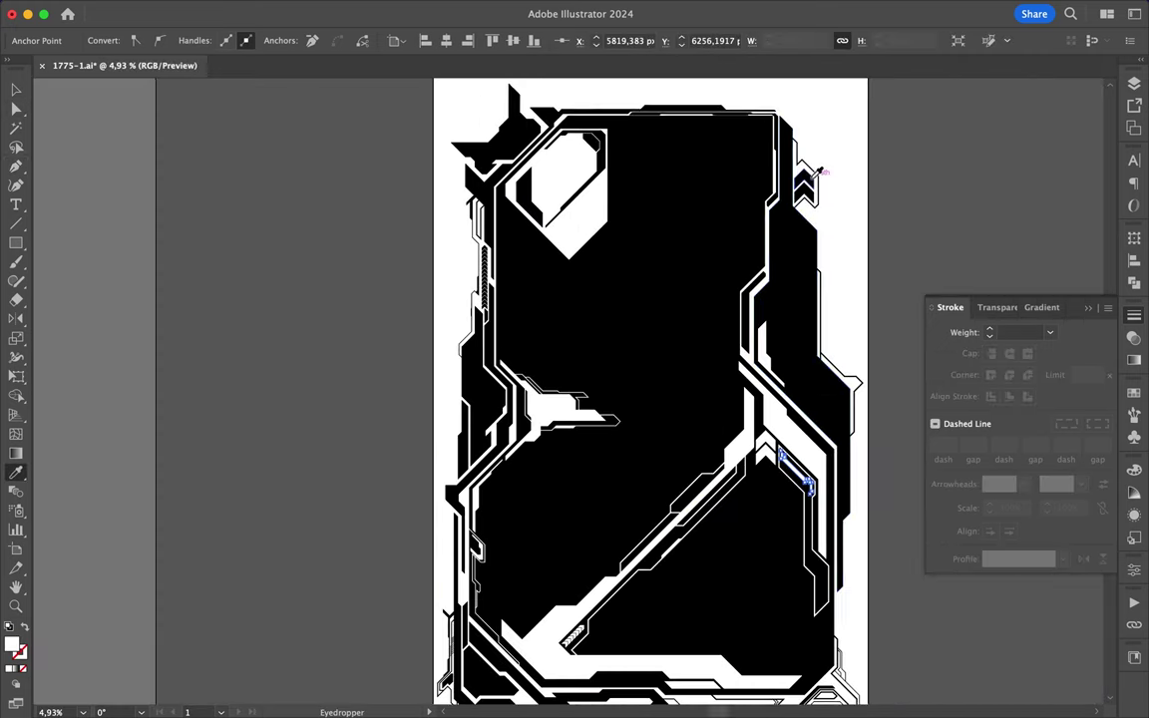
scroll(818, 190, "up", 4)
scroll(733, 299, "up", 2)
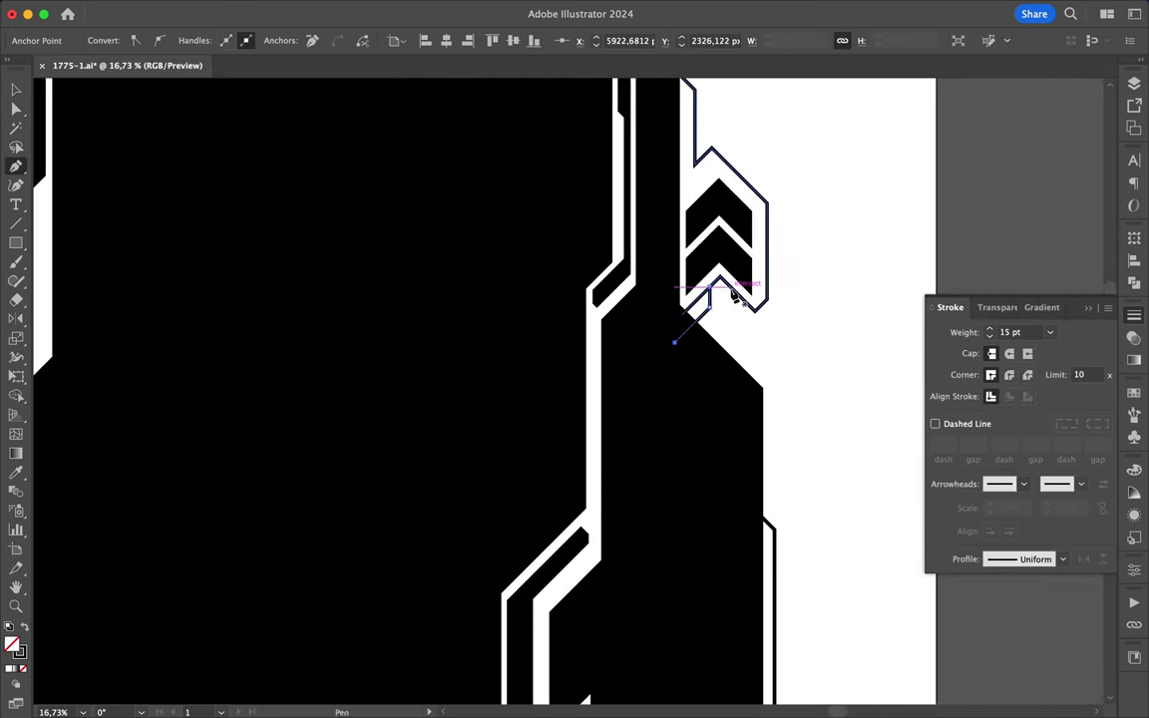
scroll(718, 239, "down", 2)
scroll(649, 419, "up", 3)
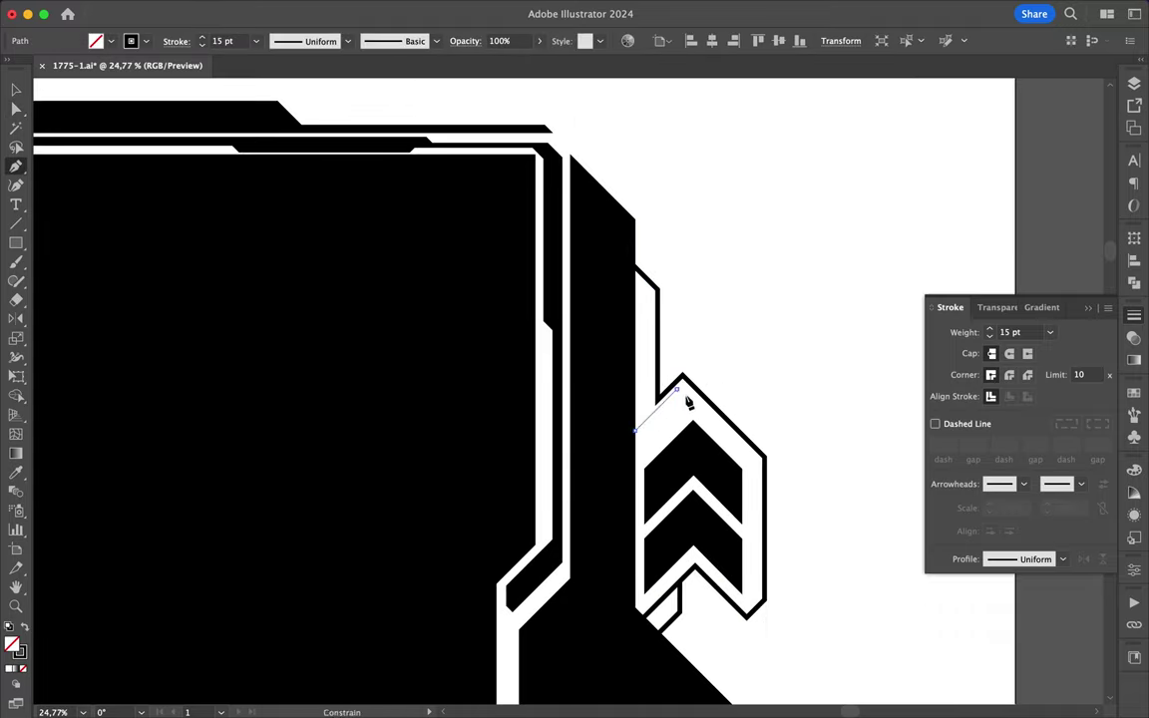
- Draw a small black filled sliver beside the top-right chevrons
left_click(624, 442)
left_click(625, 437)
scroll(705, 364, "up", 3)
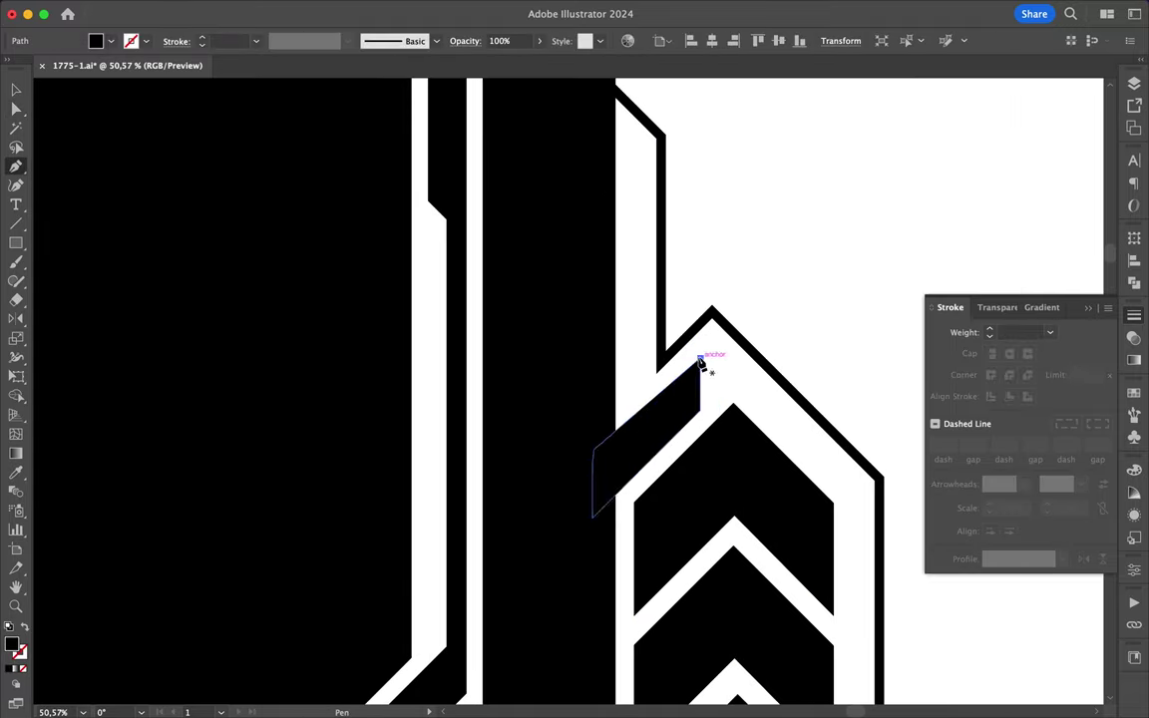
scroll(598, 468, "down", 2)
key("p")
scroll(619, 439, "down", 3)
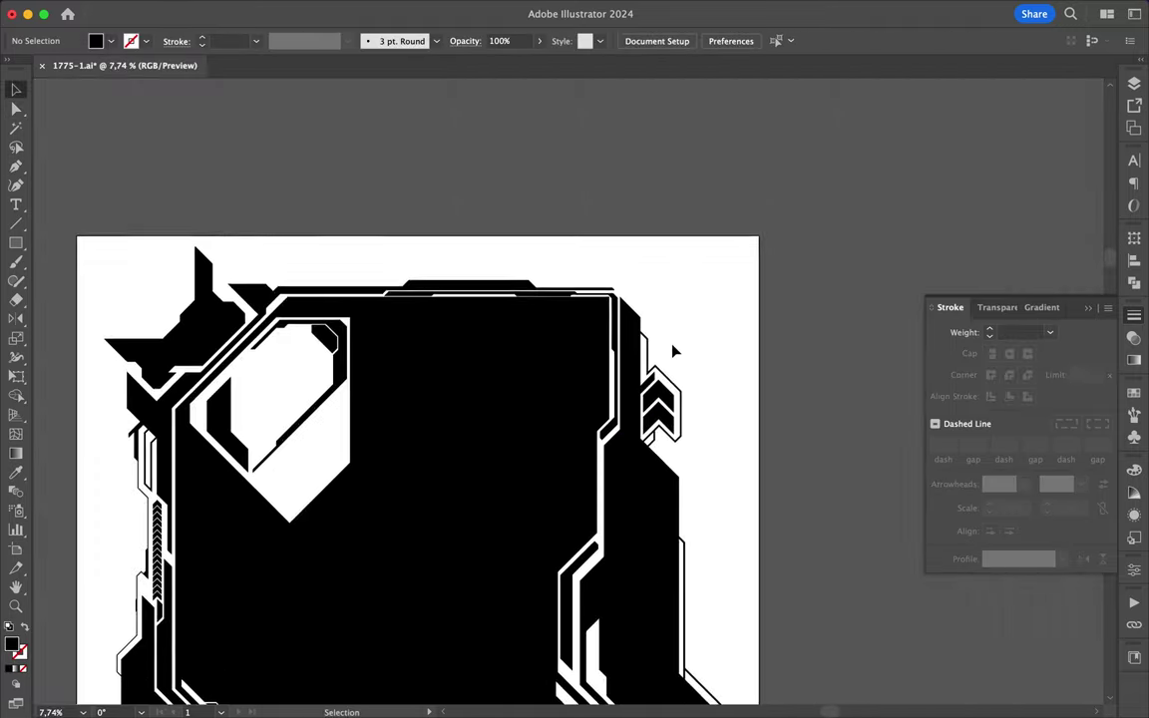
- Trace a top-edge circuit strip with a stepped end rising to the right
scroll(673, 346, "up", 3)
left_click(691, 291)
left_click(653, 252)
left_click(488, 247)
left_click(465, 222)
left_click(336, 221)
scroll(372, 257, "up", 2)
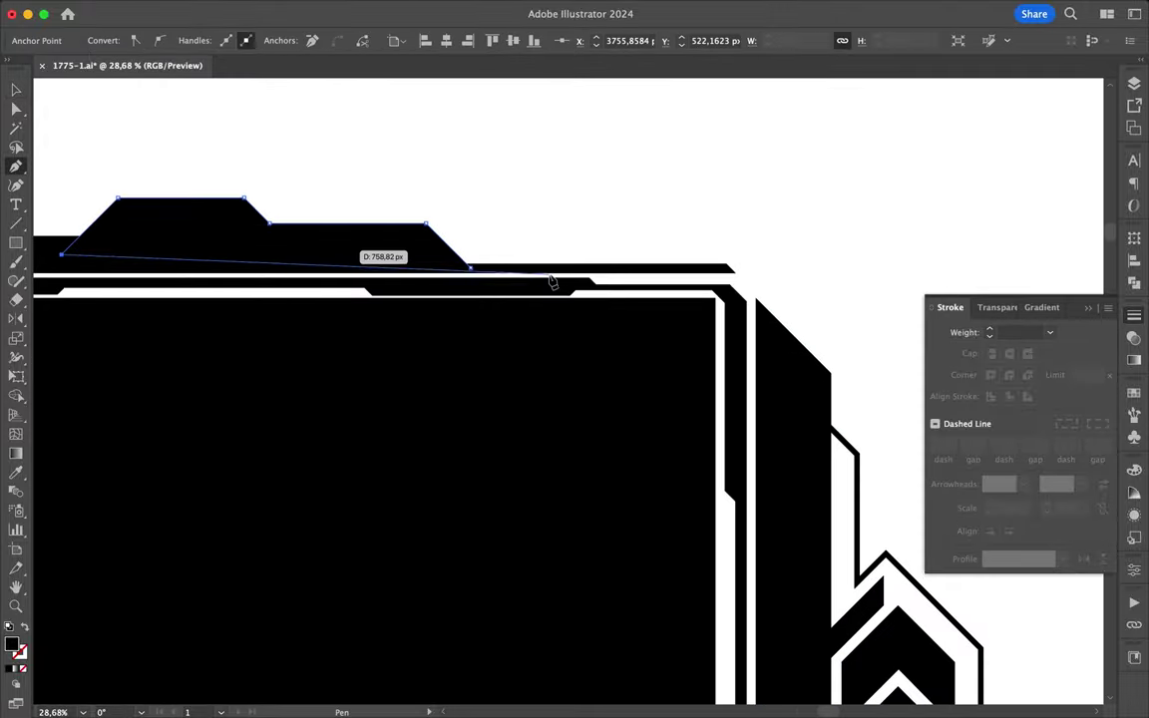
scroll(398, 259, "down", 2)
left_click(541, 275)
left_click(575, 240)
left_click(627, 240)
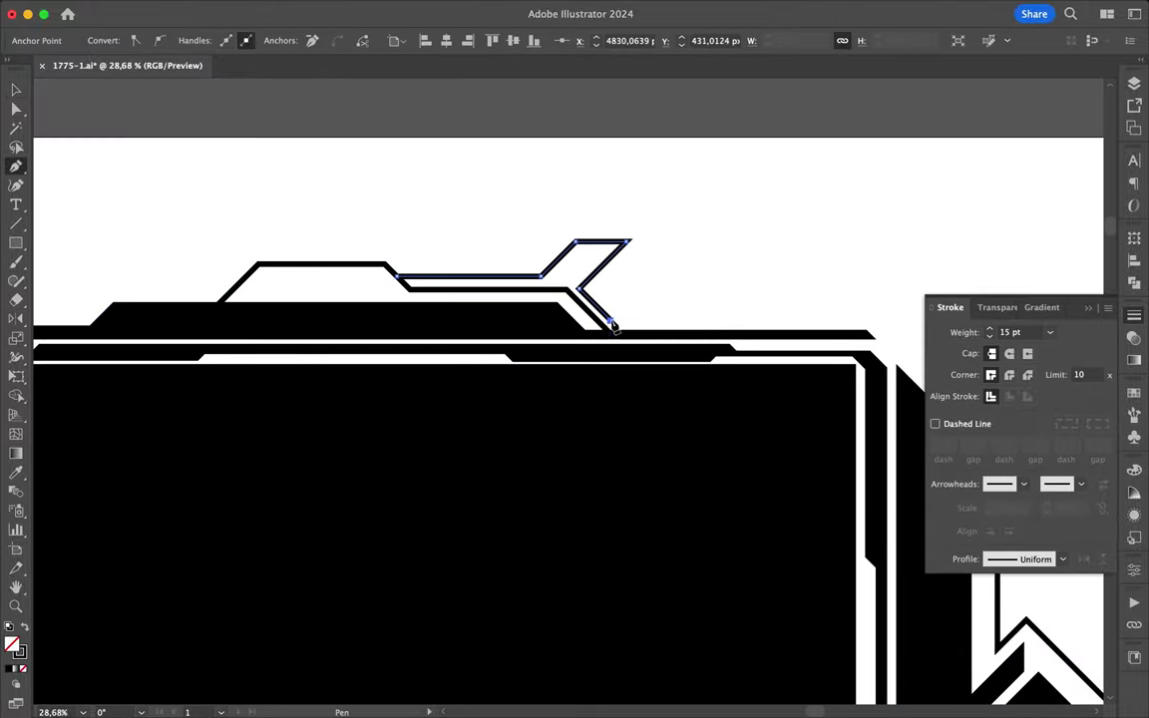
- Trace a short upper-left corner strip that extends upward
key("v")
scroll(554, 275, "down", 2)
left_click(360, 392)
left_click(370, 369)
left_click(370, 351)
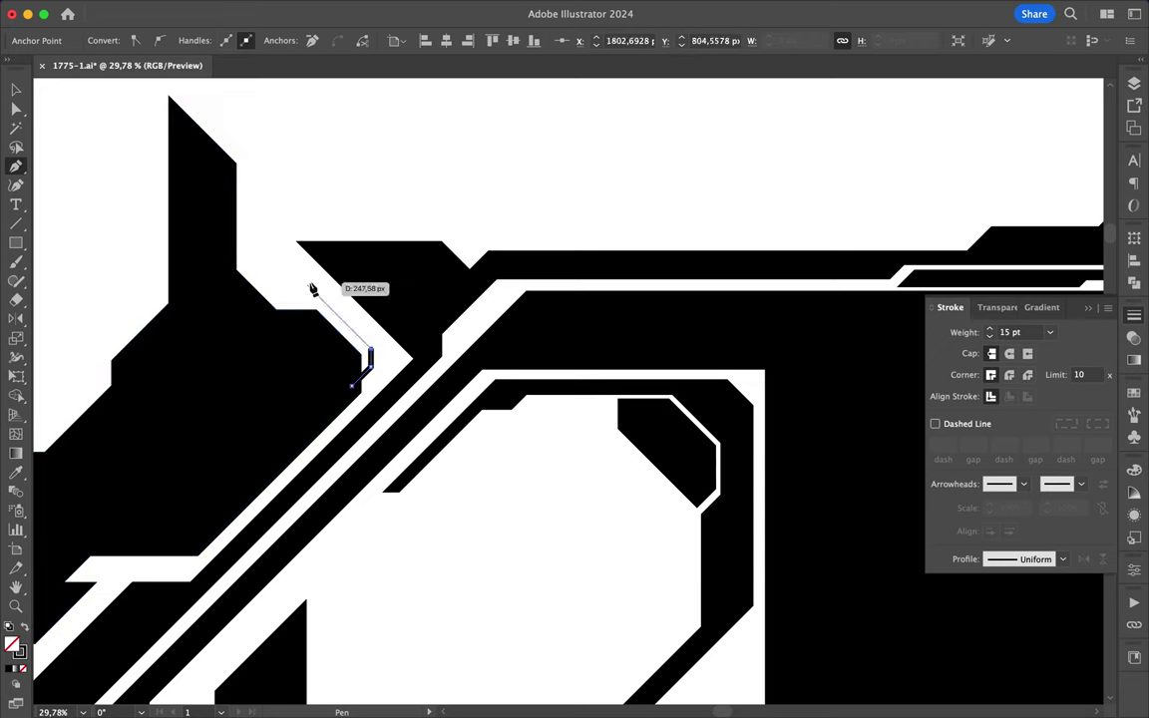
left_click(248, 260)
left_click(248, 159)
scroll(216, 184, "down", 3)
scroll(289, 175, "up", 4)
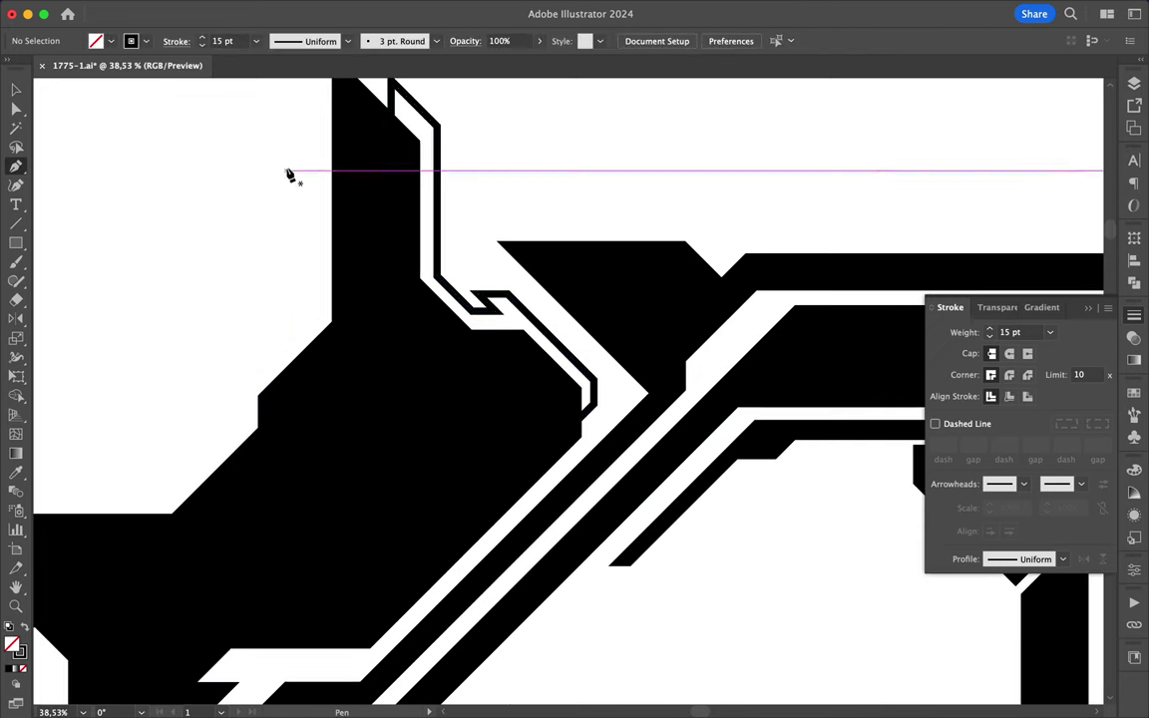
- Draw a white outlined strip running up the panel
left_click(522, 185)
scroll(416, 302, "up", 2)
key("p")
left_click(322, 457)
left_click(379, 376)
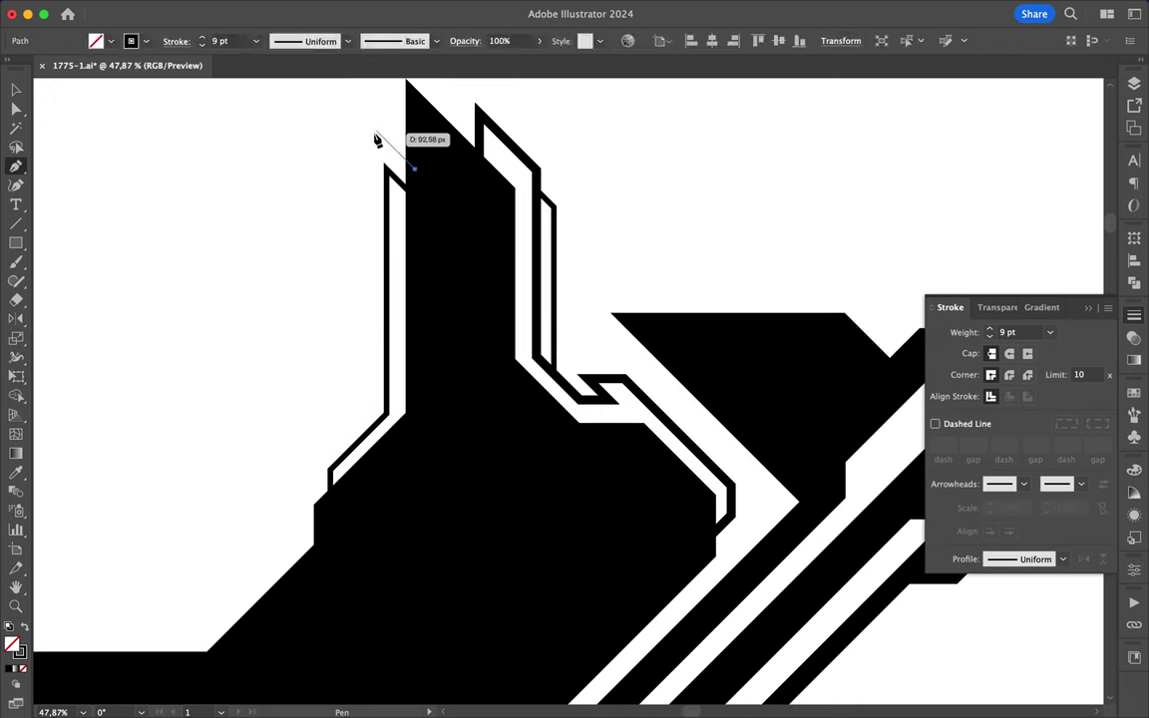
left_click(377, 140)
scroll(319, 396, "down", 3)
key("v")
left_click(321, 398)
- Plot several short outline strip paths along the spike edge
key("p")
scroll(322, 398, "down", 2)
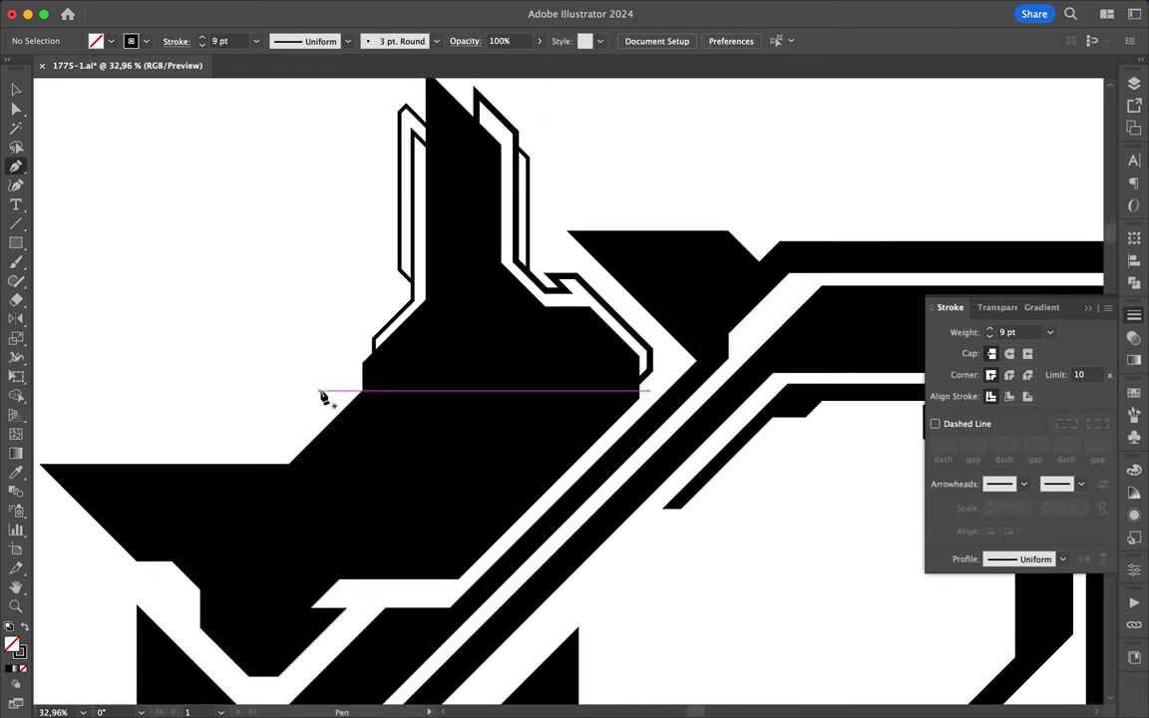
left_click(348, 419)
left_click(348, 334)
key("Escape")
scroll(364, 342, "down", 1)
left_click(354, 359)
left_click(305, 404)
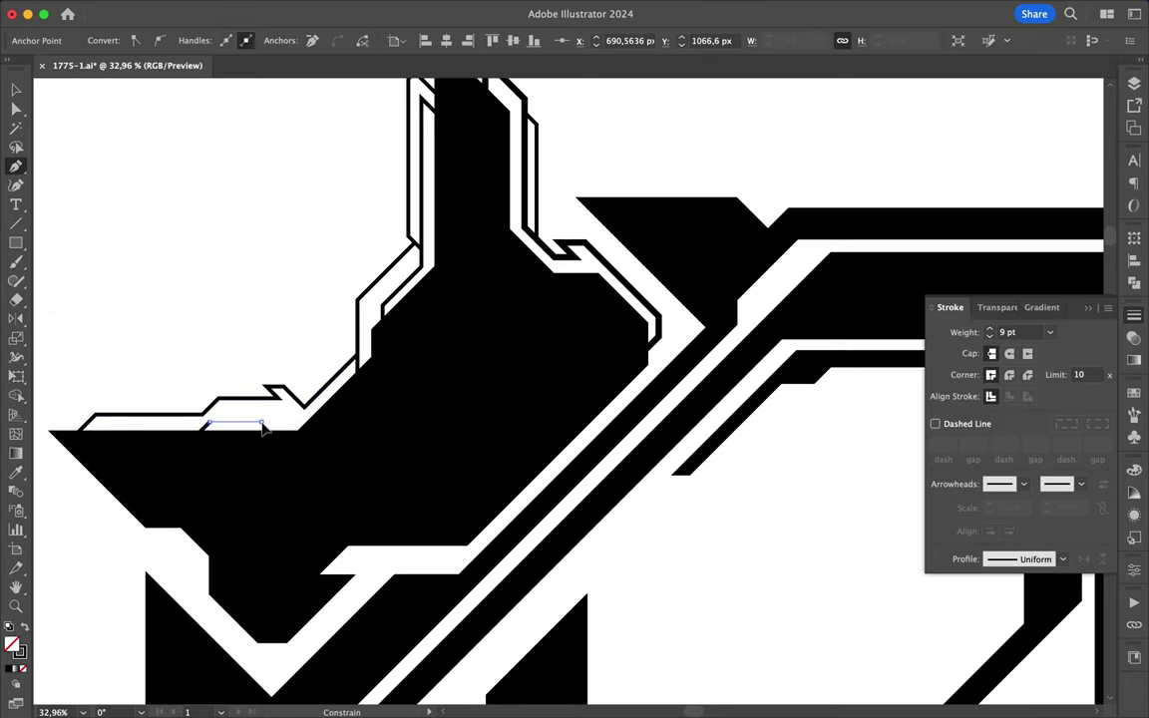
key("Escape")
scroll(266, 351, "up", 3)
left_click(344, 417)
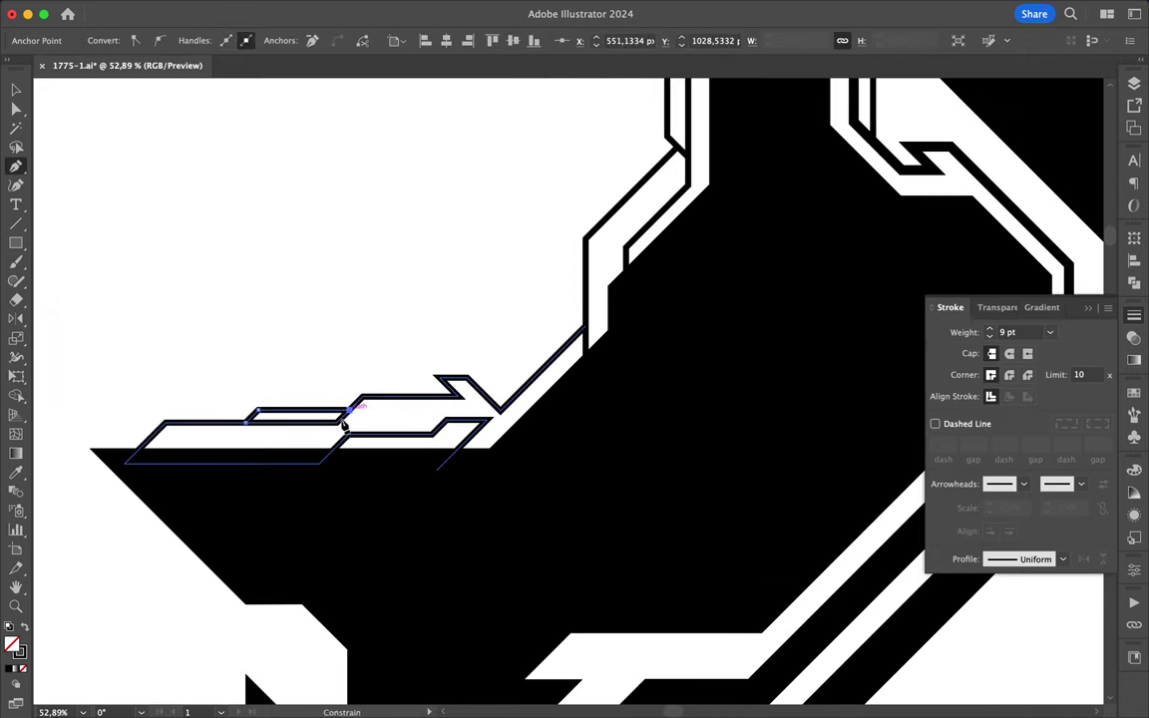
key("Escape")
scroll(257, 397, "down", 2)
scroll(320, 603, "up", 3)
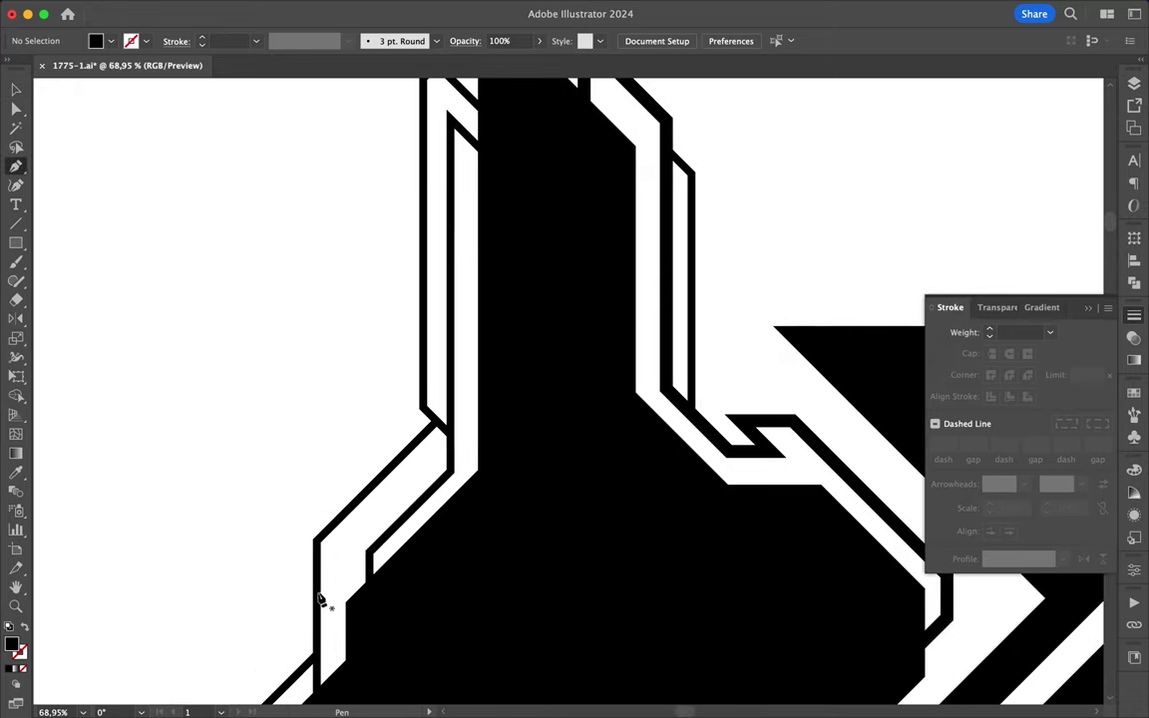
- Trace a strip along the spike's left edge, extending down to the lower left
left_click(328, 586)
left_click(328, 552)
left_click(441, 426)
scroll(441, 429, "up", 3)
left_click(499, 326)
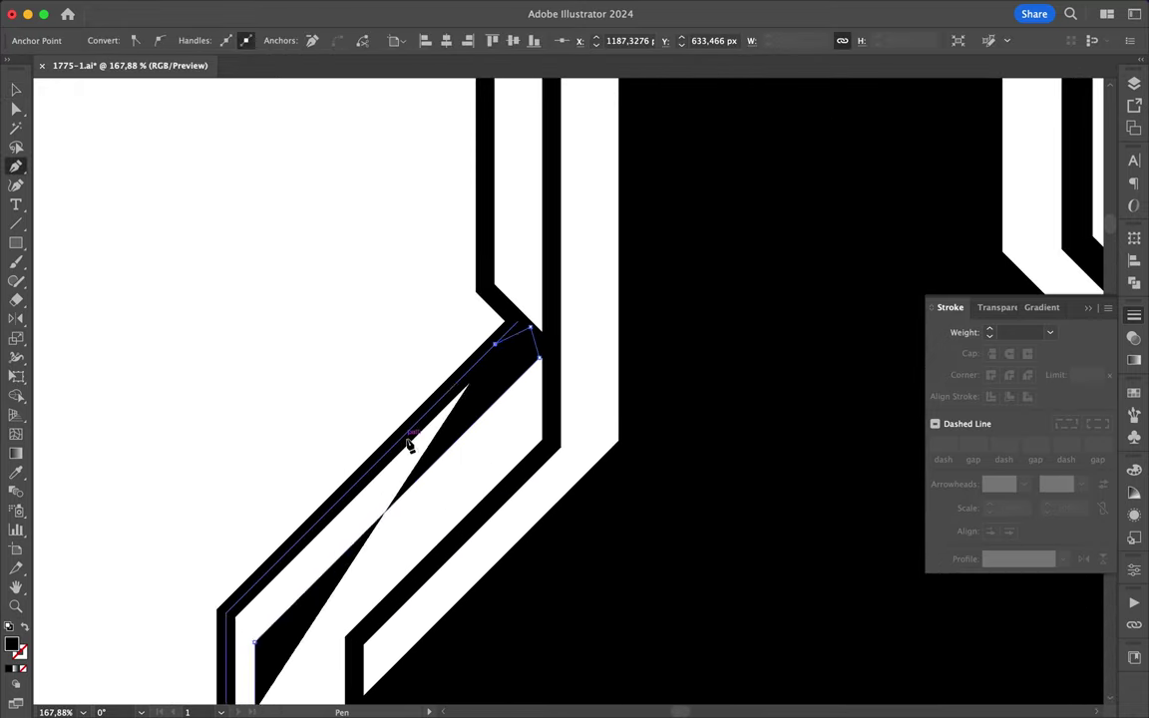
scroll(405, 444, "down", 2)
left_click(229, 478)
key("Escape")
key("v")
scroll(157, 567, "down", 3)
scroll(157, 567, "down", 2)
scroll(158, 567, "down", 2)
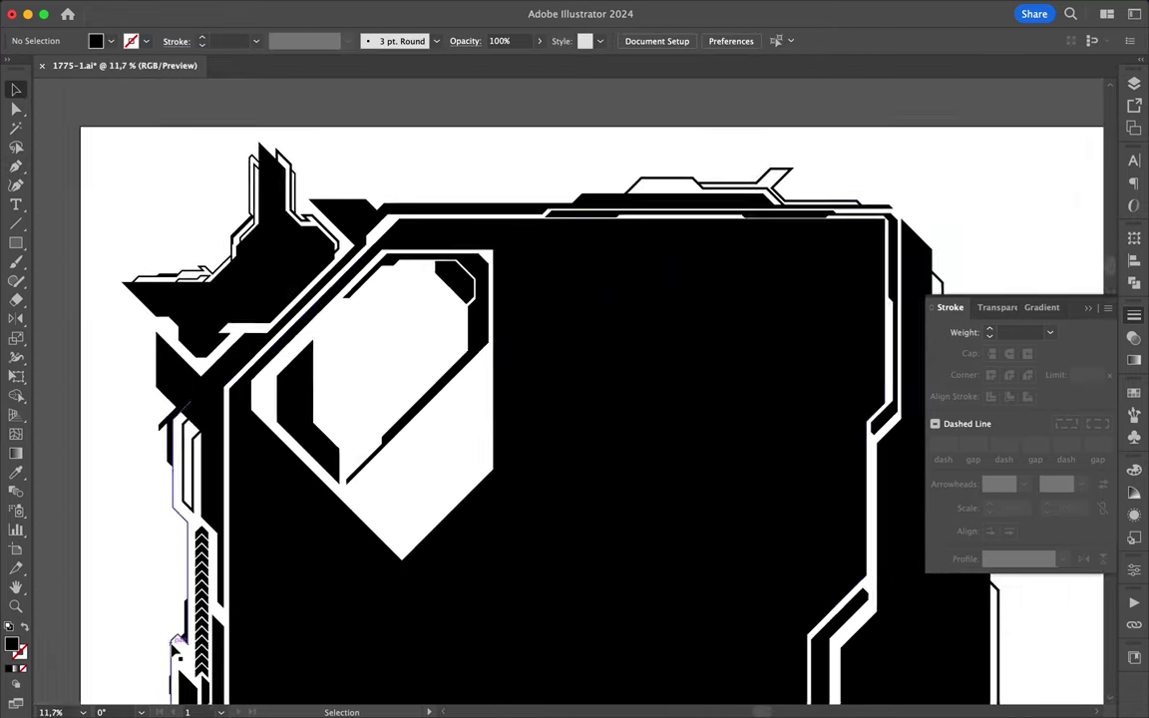
scroll(369, 458, "down", 1)
scroll(369, 458, "down", 3)
scroll(371, 458, "down", 2)
scroll(371, 458, "down", 2)
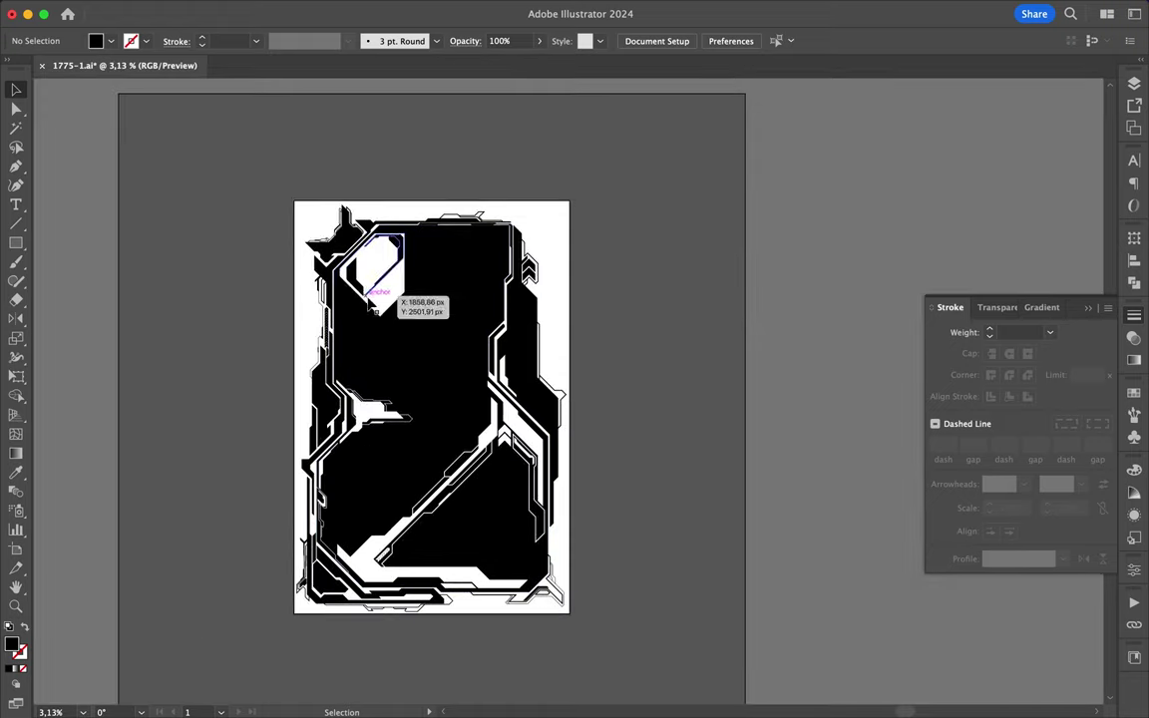
scroll(409, 286, "up", 5)
scroll(409, 286, "up", 2)
- Start a path inside the black panel running up the white strip
key("p")
left_click(445, 602)
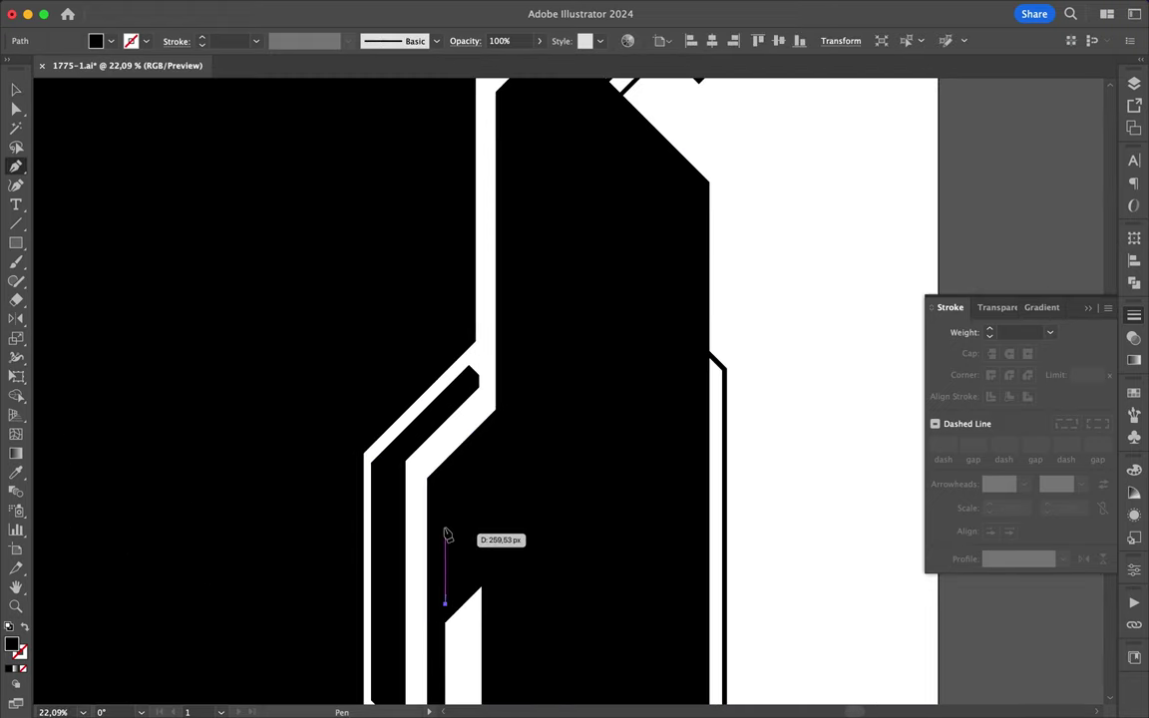
left_click(445, 484)
left_click(513, 417)
scroll(511, 199, "up", 2)
left_click(487, 146)
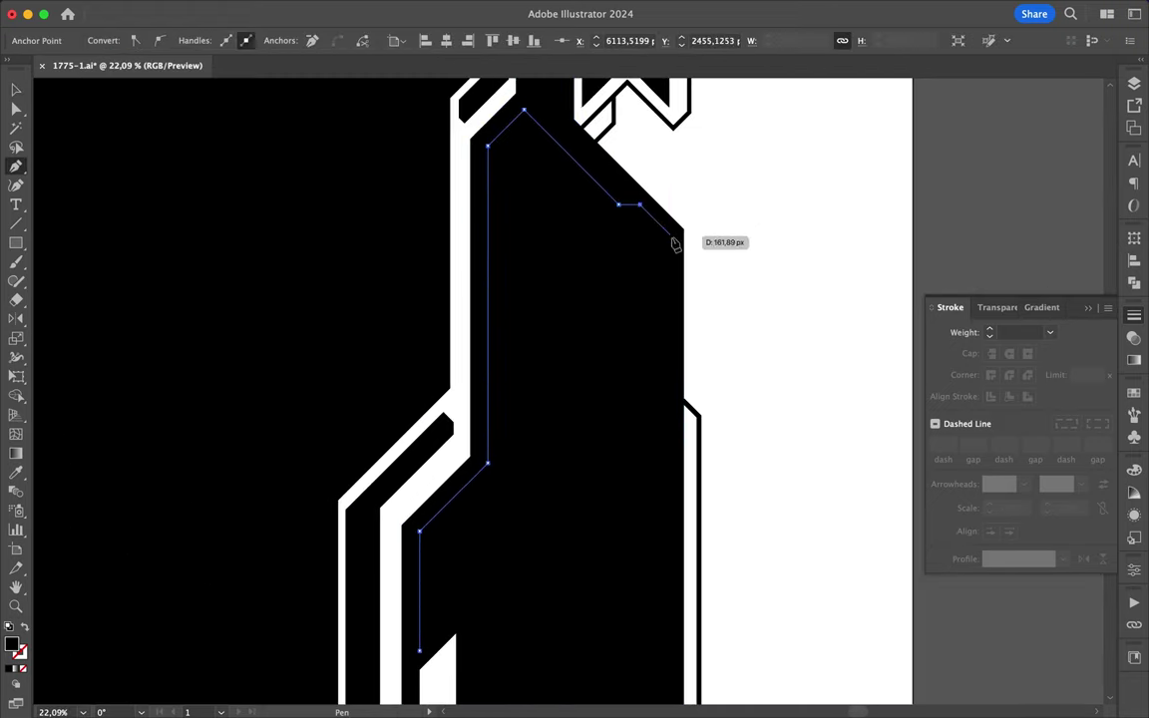
- Trace the inner shape's top corner and both sides, closing the path at its start
left_click(554, 186)
left_click(522, 216)
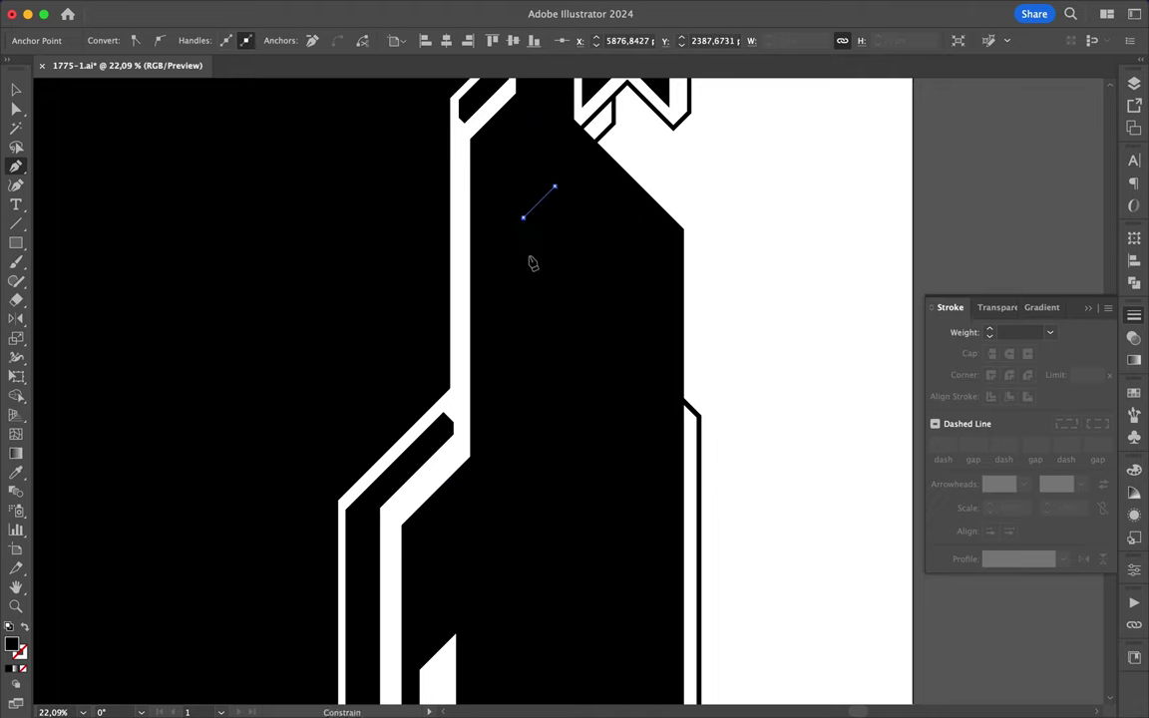
left_click(523, 267)
left_click(508, 282)
left_click(507, 439)
left_click(473, 529)
left_click(473, 508)
left_click(435, 544)
left_click(435, 612)
left_click(422, 624)
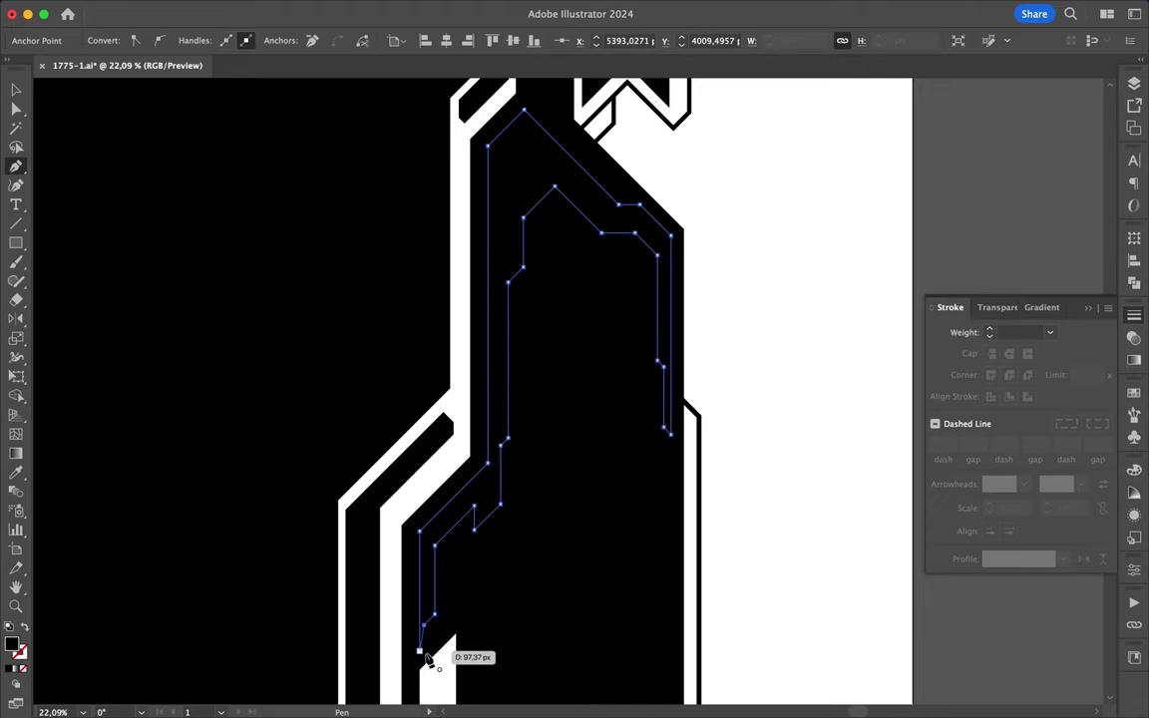
- Draw a small closed diagonal bar and make it solid black with no stroke
scroll(420, 653, "up", 3)
scroll(420, 633, "up", 2)
key("a")
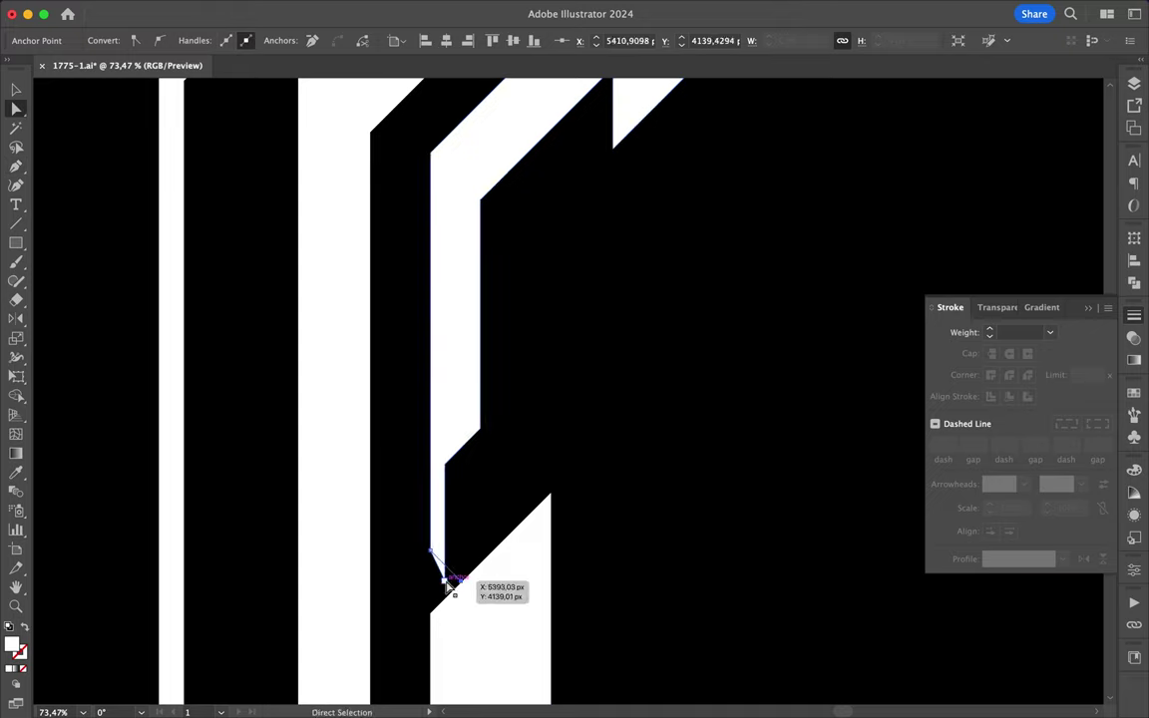
scroll(493, 256, "down", 3)
key("super+shift+a")
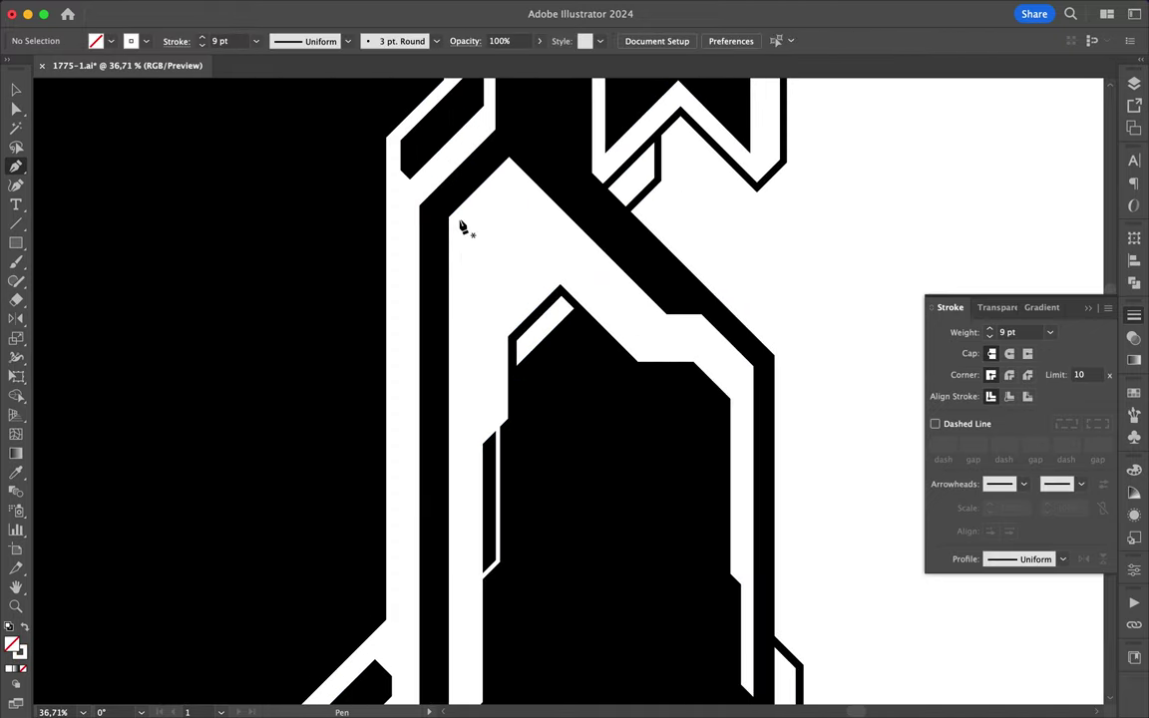
key("p")
left_click(458, 249)
left_click(523, 187)
left_click(459, 222)
key("shift+x")
- Drag the bar's top corner anchor onto the line with Direct Selection
key("a")
scroll(277, 372, "up", 4)
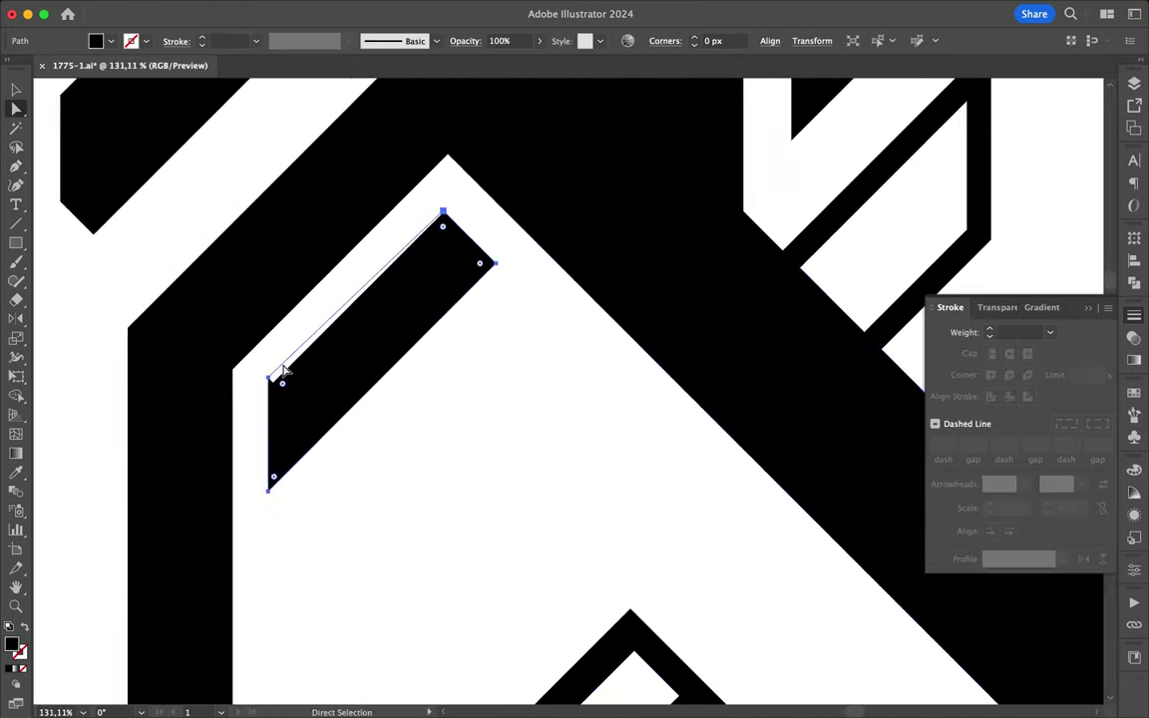
scroll(253, 403, "up", 3)
scroll(354, 311, "down", 2)
scroll(354, 311, "up", 2)
left_click(367, 359)
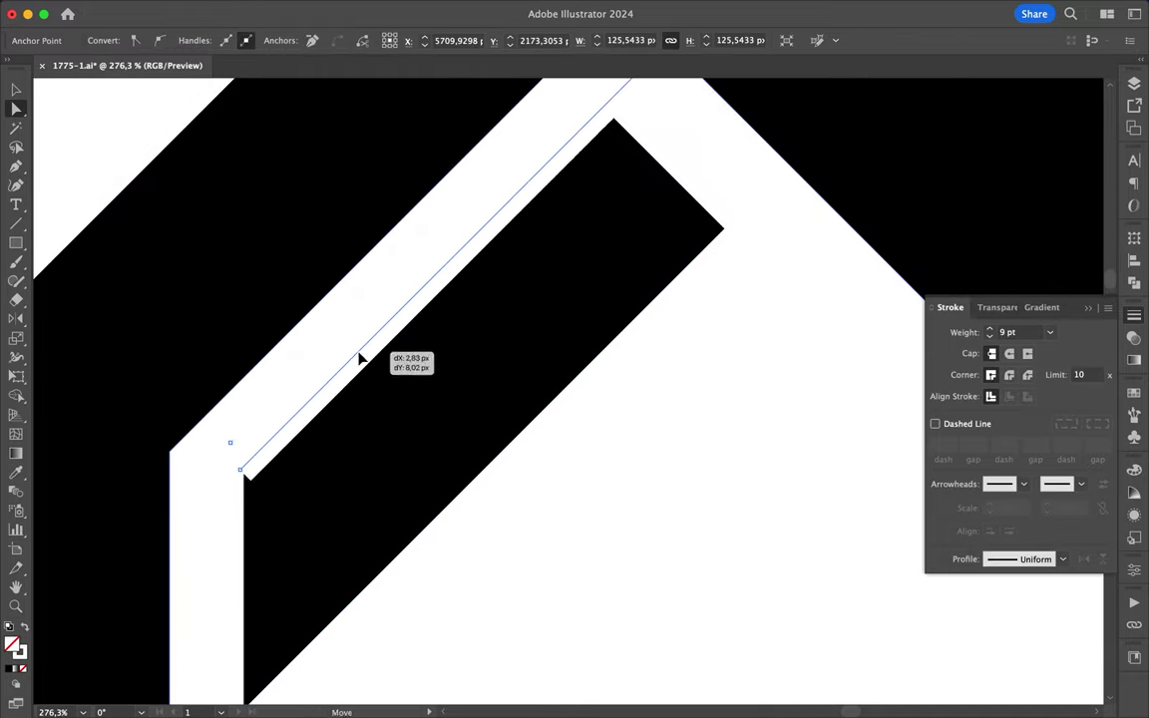
left_click_drag(359, 359, 257, 462)
left_click_drag(624, 133, 610, 117)
key("super+shift+a")
- Begin an outline trace along the panel's right edge
scroll(610, 118, "down", 3)
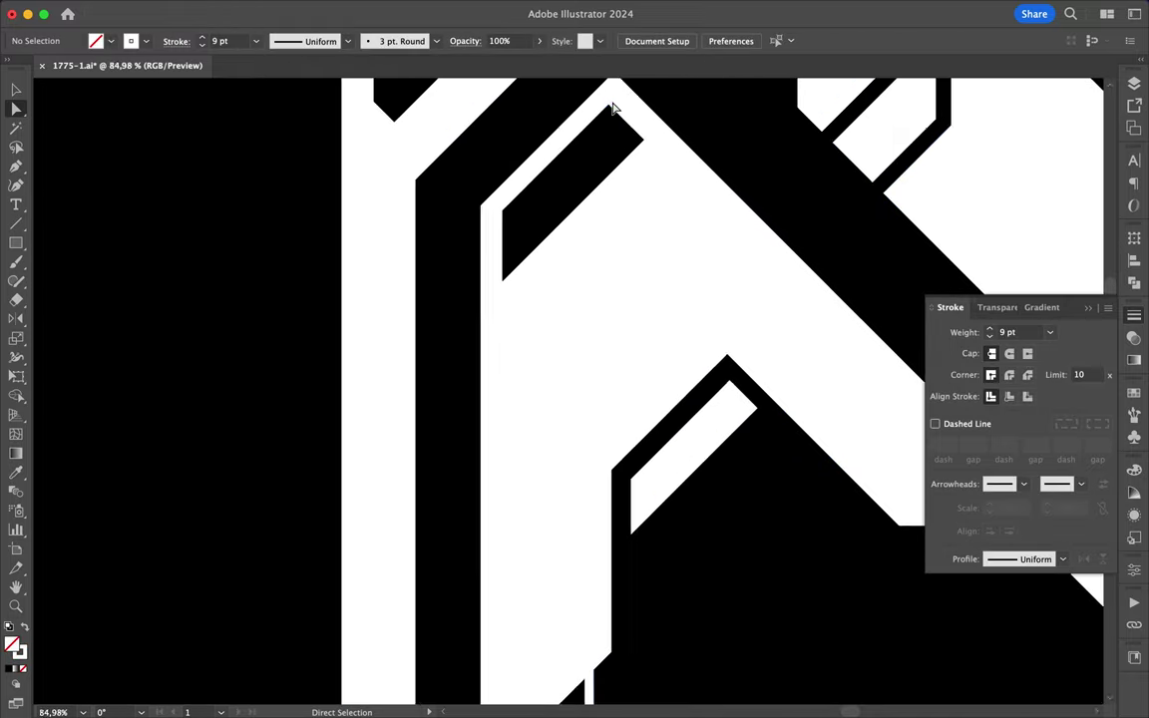
scroll(678, 249, "down", 3)
key("p")
left_click(576, 240)
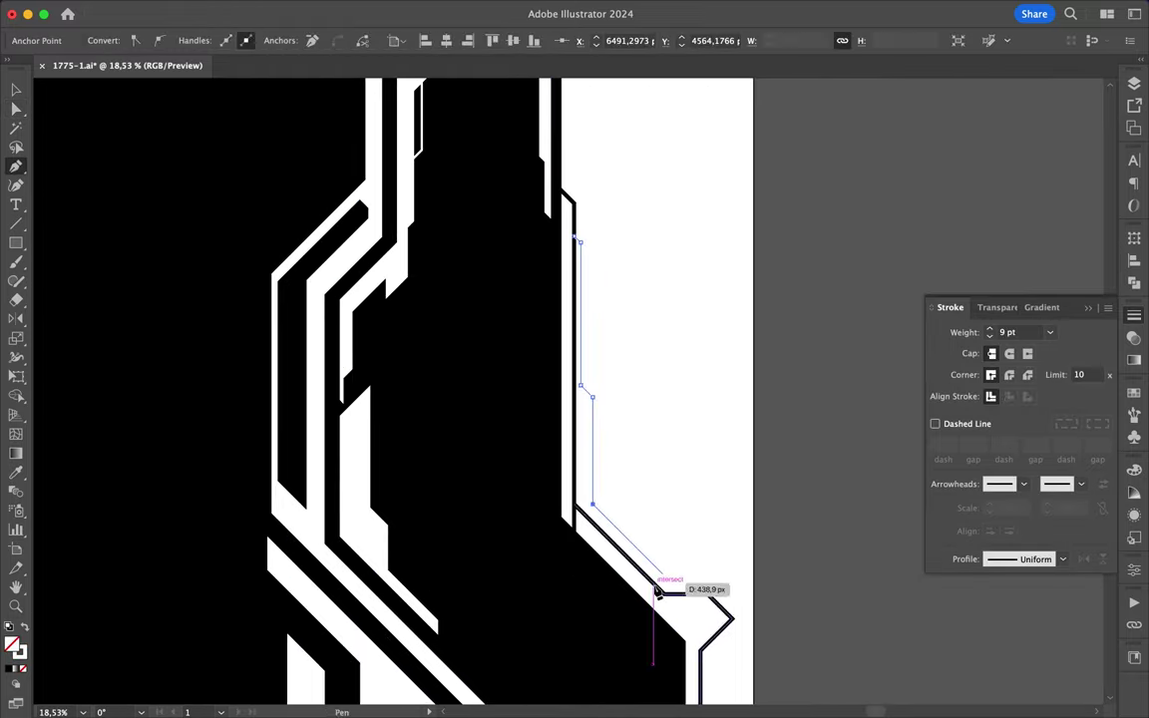
- Trace a strip down the right edge of the hexagonal window's channel
key("super+shift+a")
scroll(790, 449, "up", 3)
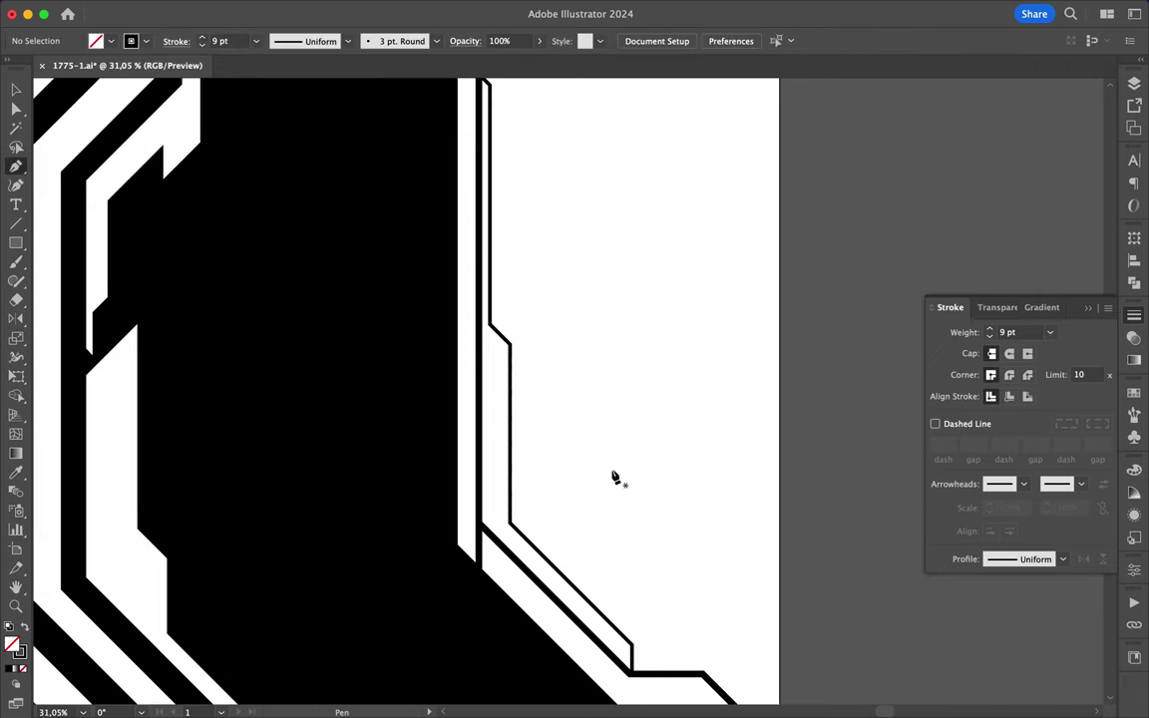
left_click(511, 396)
left_click(524, 407)
left_click(523, 533)
key("super+shift+a")
scroll(553, 531, "up", 3)
scroll(553, 531, "down", 2)
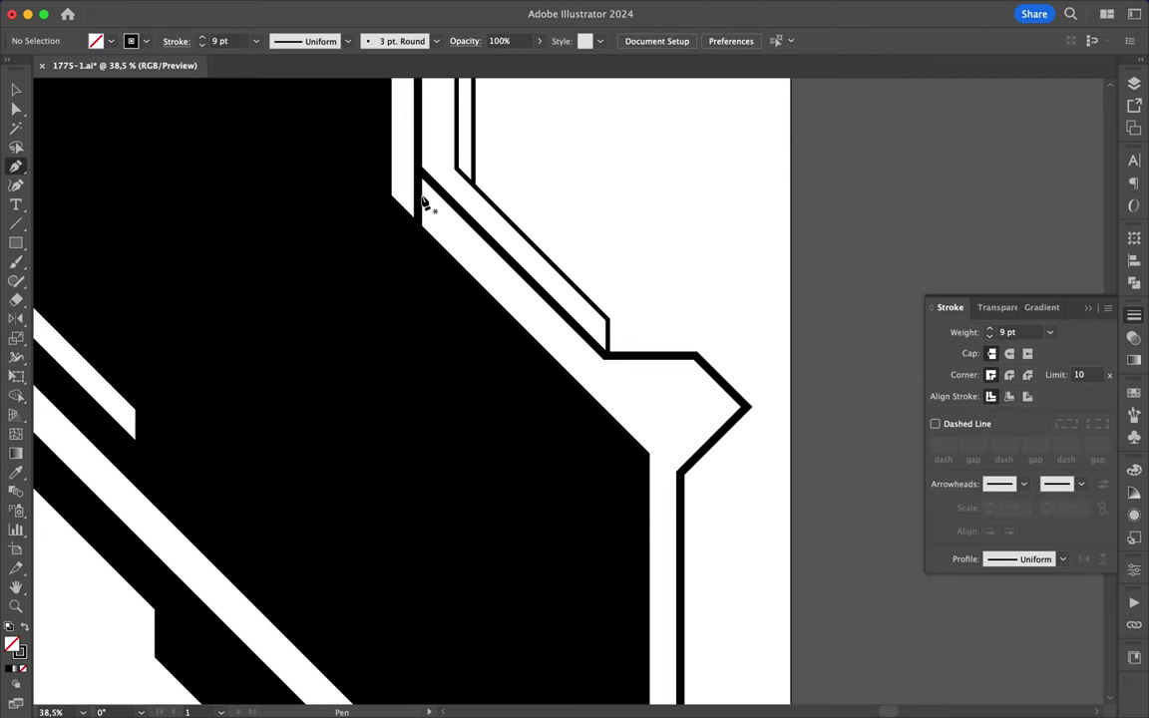
- Draw a diagonal strip path across the channel
left_click(419, 189)
left_click(571, 342)
scroll(662, 535, "down", 2)
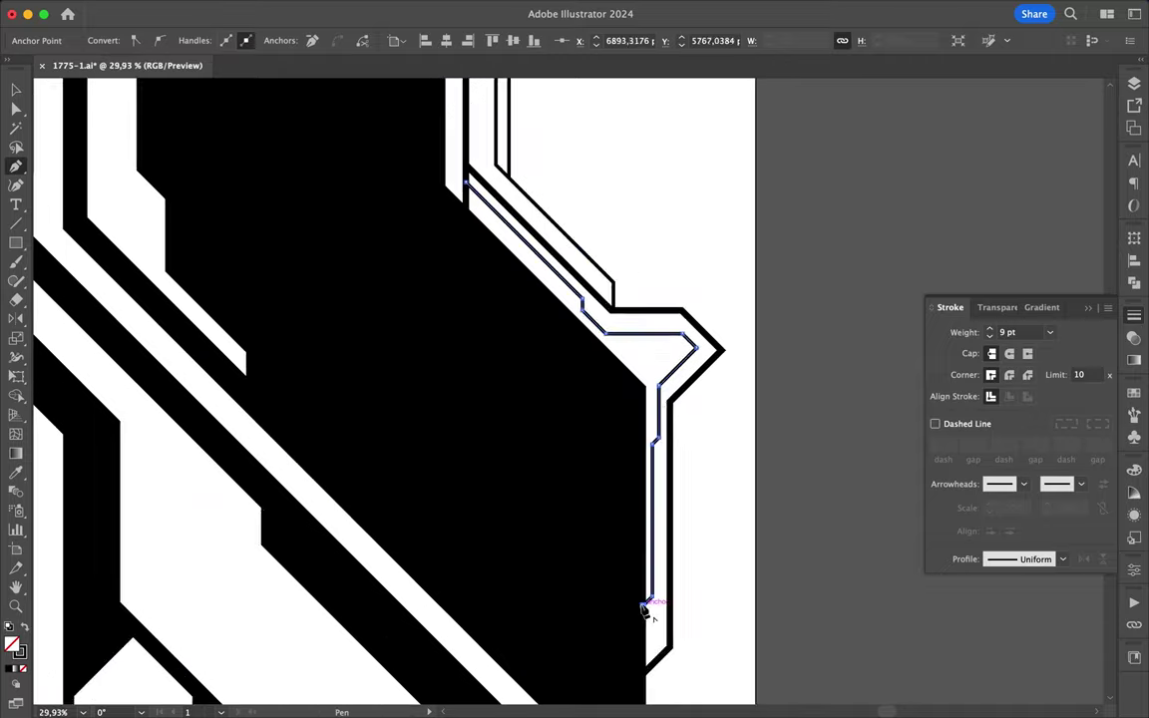
key("v")
key("super+shift+a")
scroll(643, 398, "down", 3)
scroll(641, 391, "up", 2)
scroll(641, 392, "up", 3)
- Trace down the white shape's right edge and along the diagonal, then discard the path
key("p")
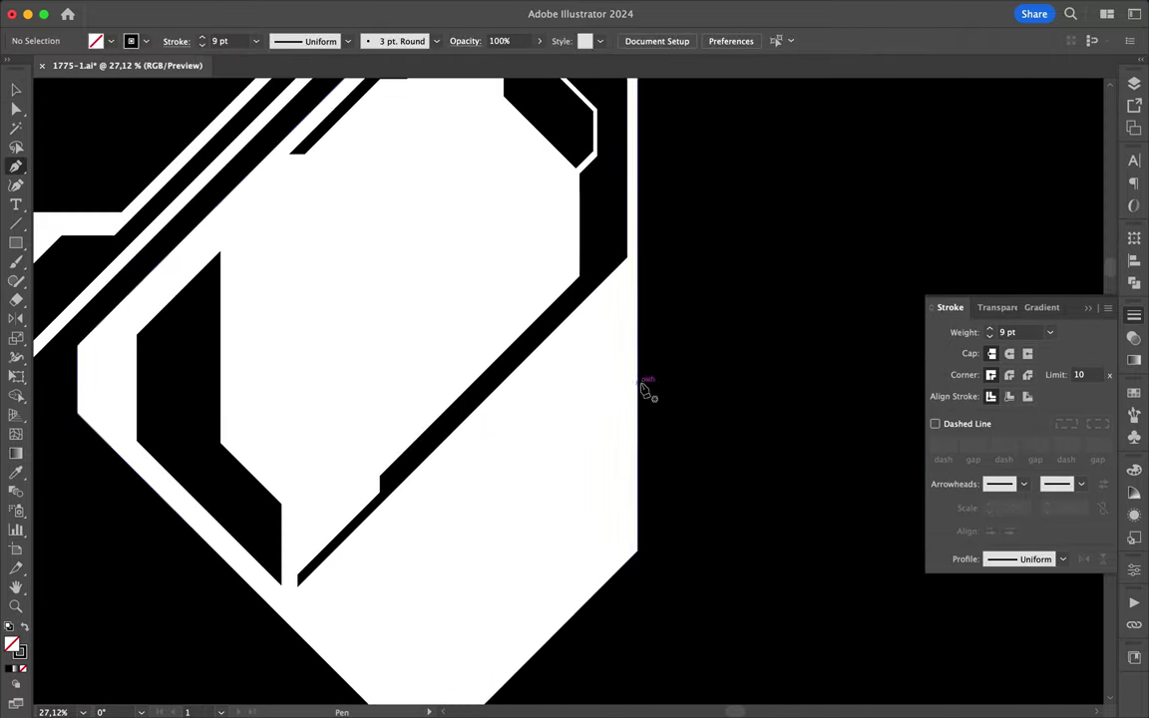
left_click(628, 297)
left_click(626, 536)
left_click(466, 696)
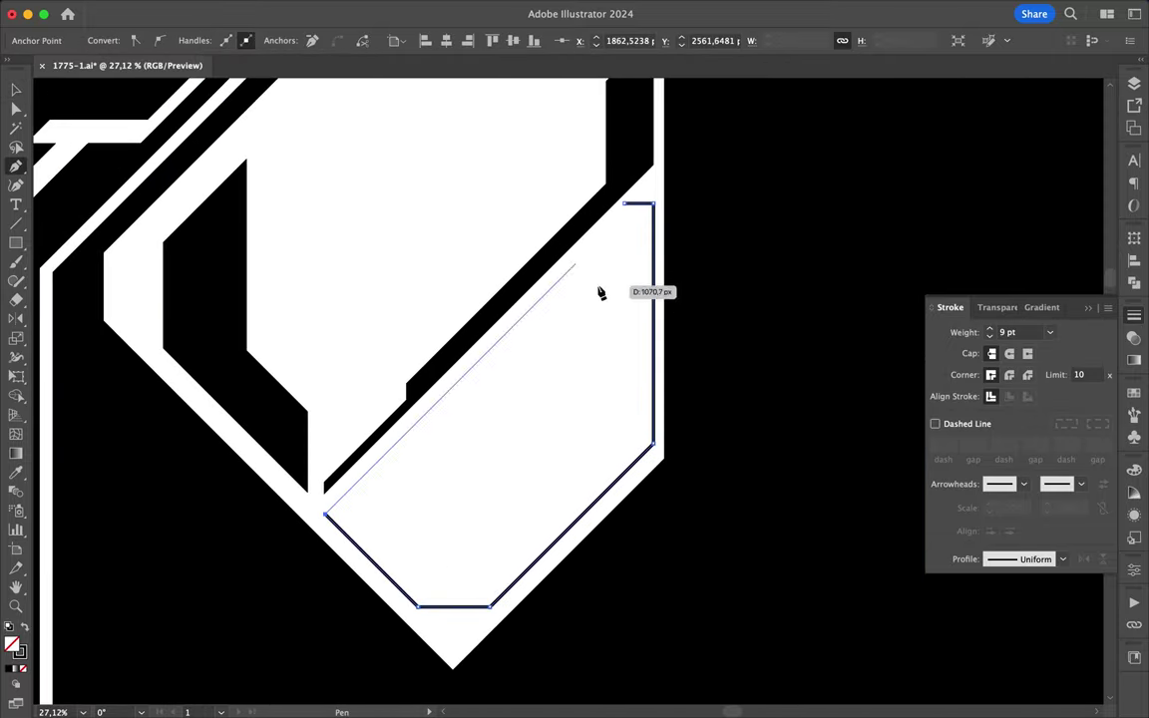
key("super+shift+a")
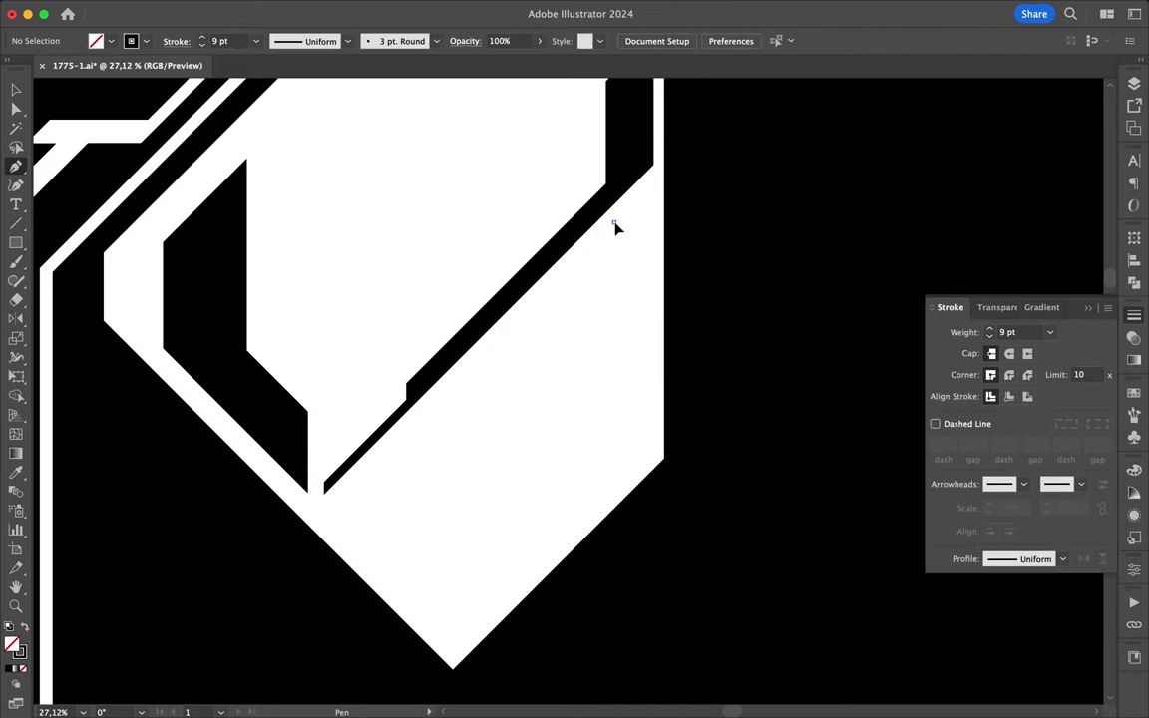
- Draw a closed inner outline inside the white shape
left_click(613, 222)
left_click(653, 223)
left_click(653, 392)
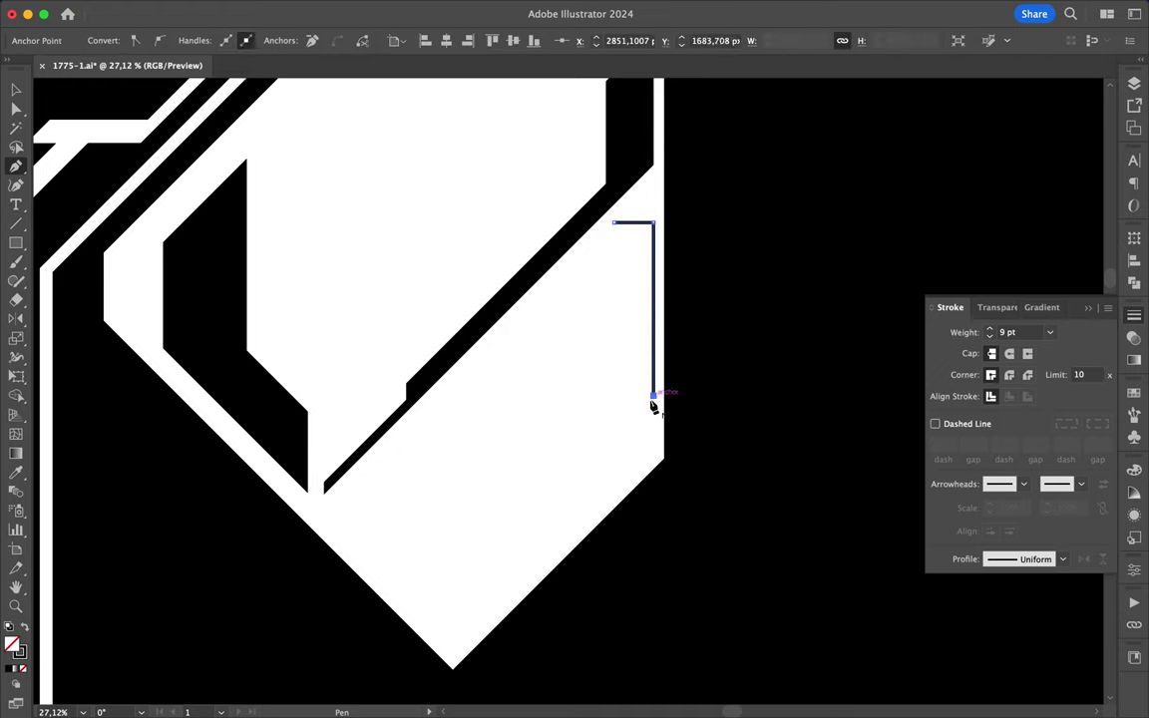
left_click(614, 228)
scroll(548, 310, "up", 2)
scroll(515, 326, "up", 3)
key("a")
scroll(435, 412, "down", 3)
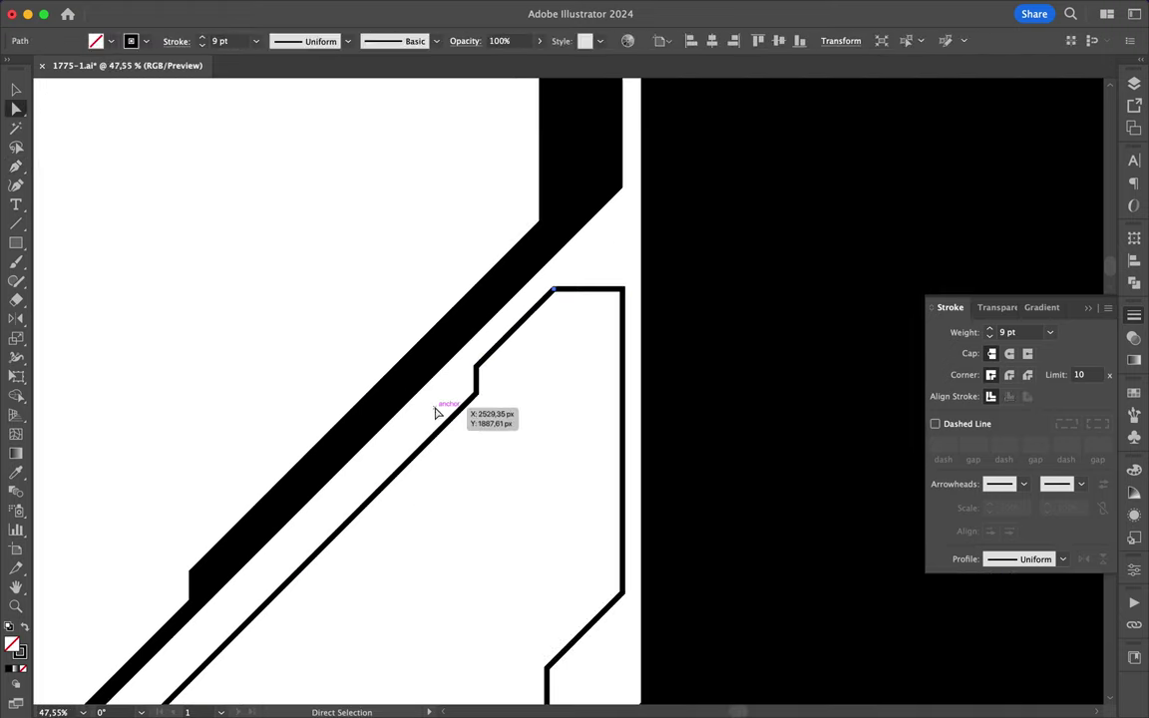
- Trace an inner strip along the top corner and down the right side
left_click(414, 481)
left_click(556, 339)
left_click(606, 340)
left_click(606, 523)
scroll(623, 545, "down", 3)
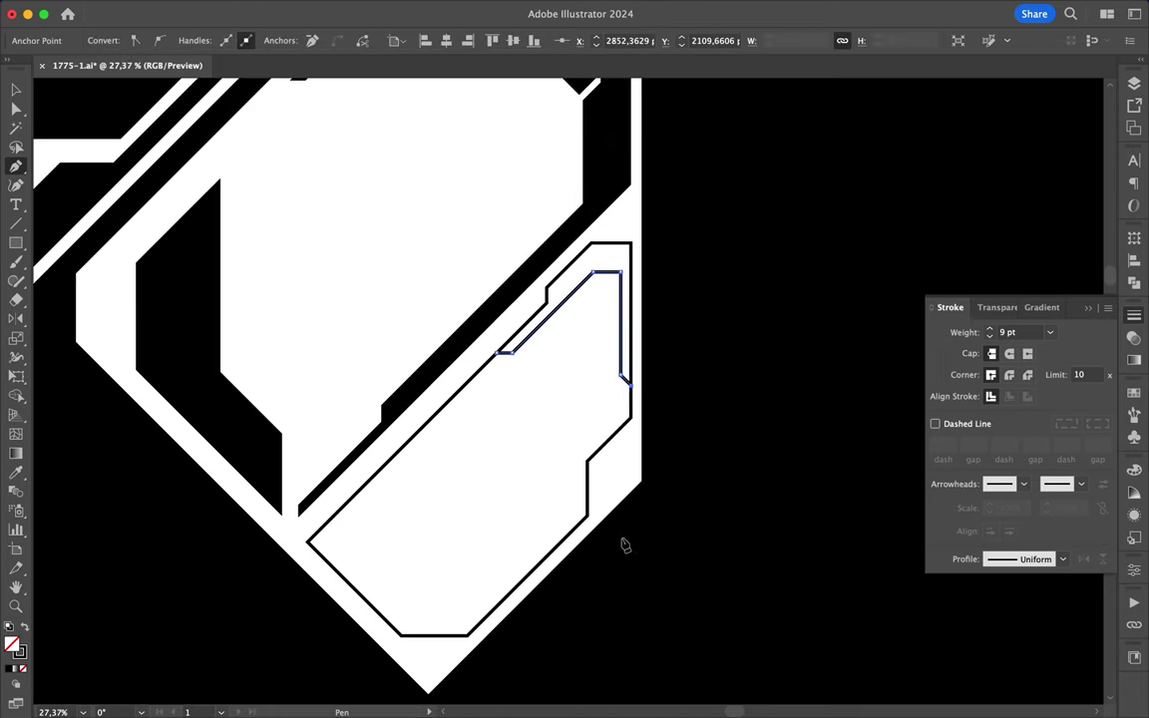
scroll(414, 635, "up", 2)
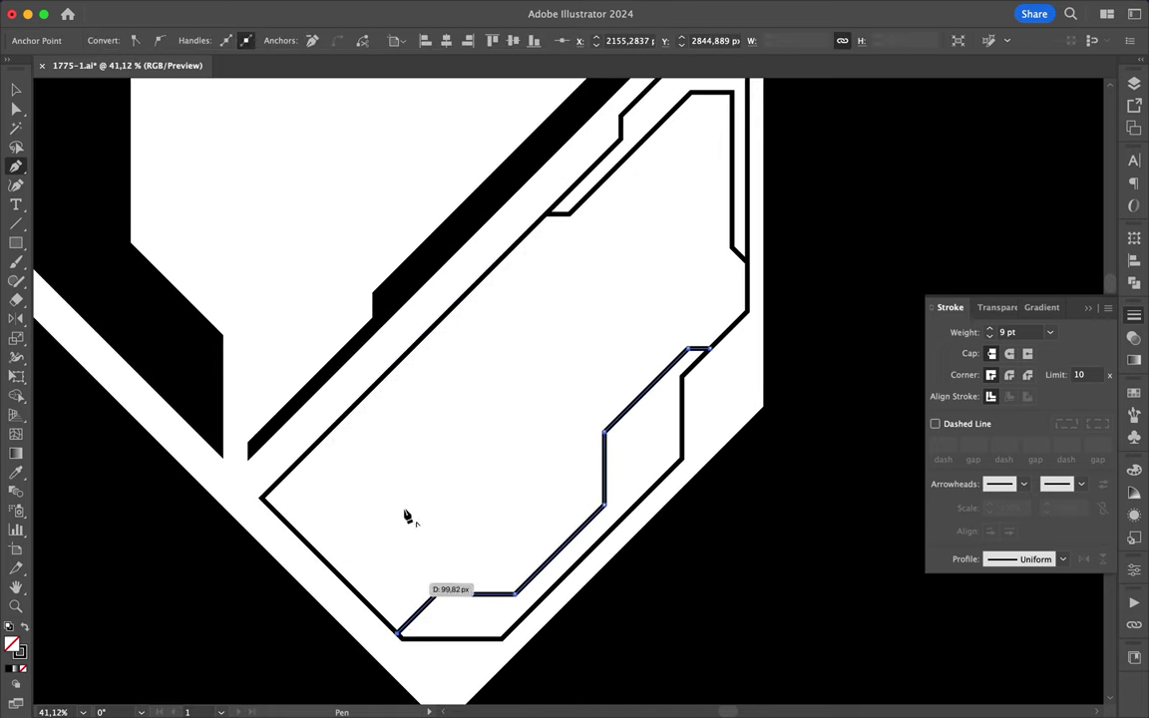
scroll(405, 512, "down", 2)
- Trace a channel shape along the lower-left diagonal up to the top
left_click(319, 498)
left_click(387, 569)
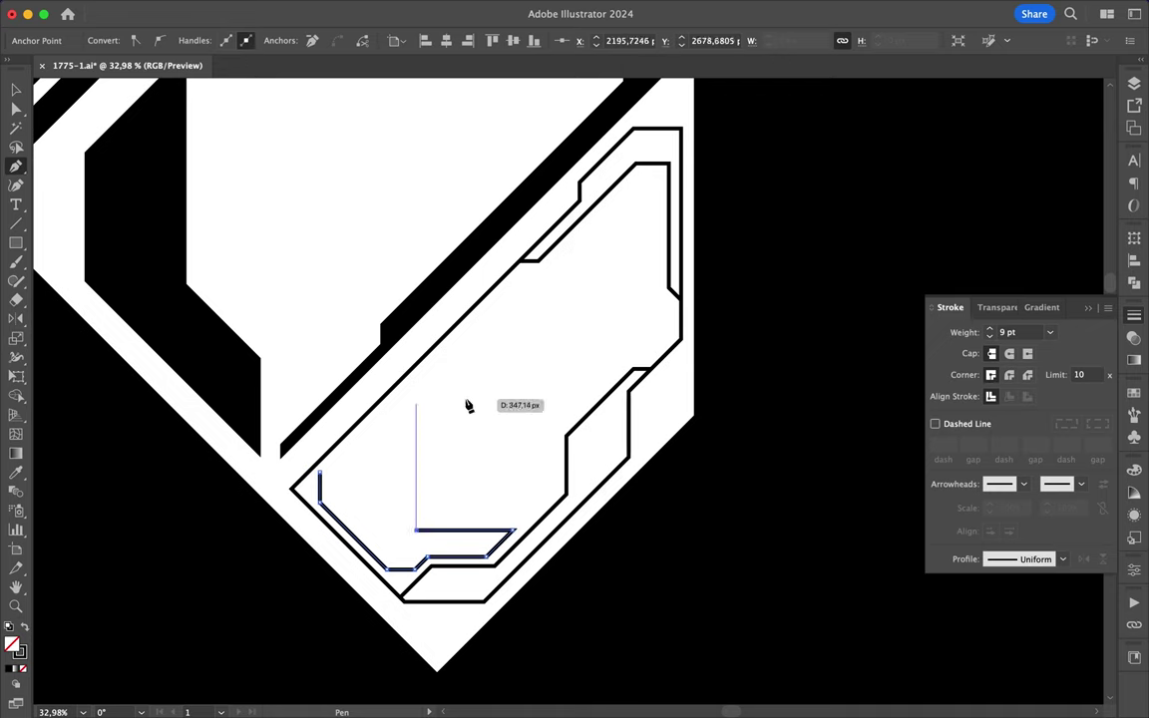
left_click(415, 463)
left_click(525, 357)
left_click(511, 289, "shift")
key("a")
scroll(526, 264, "up", 3)
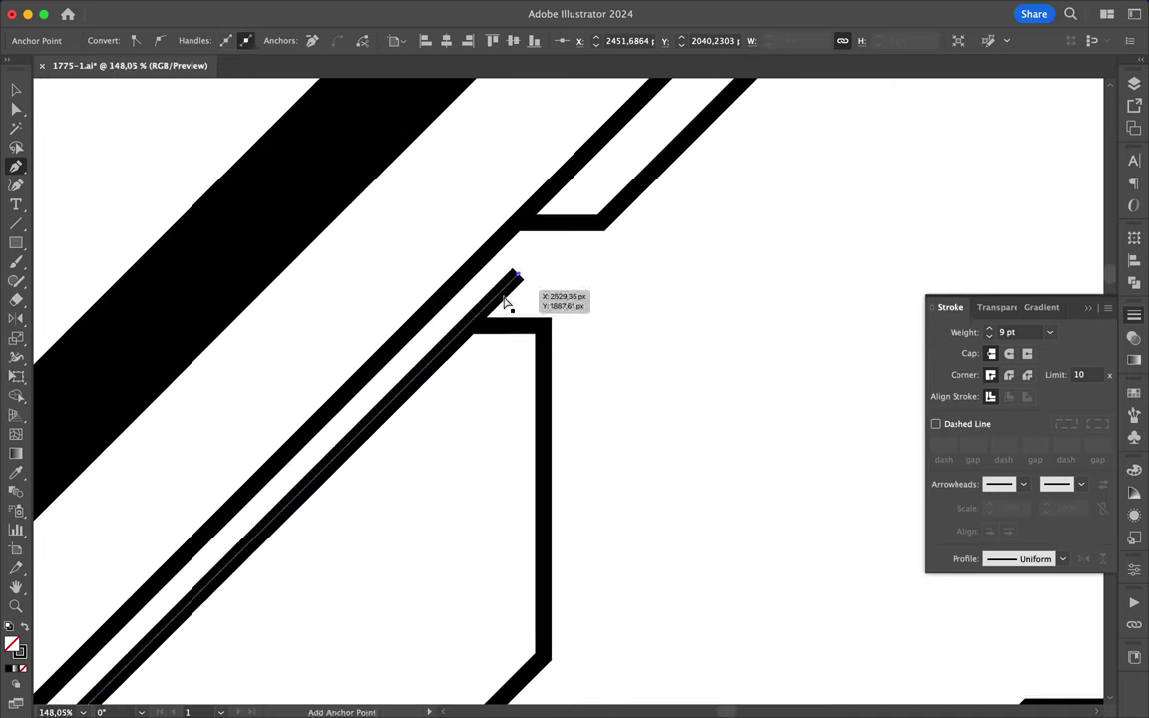
scroll(505, 307, "up", 2)
scroll(488, 294, "down", 3)
- Draw a closed black-filled shape down the channel edge
key("p")
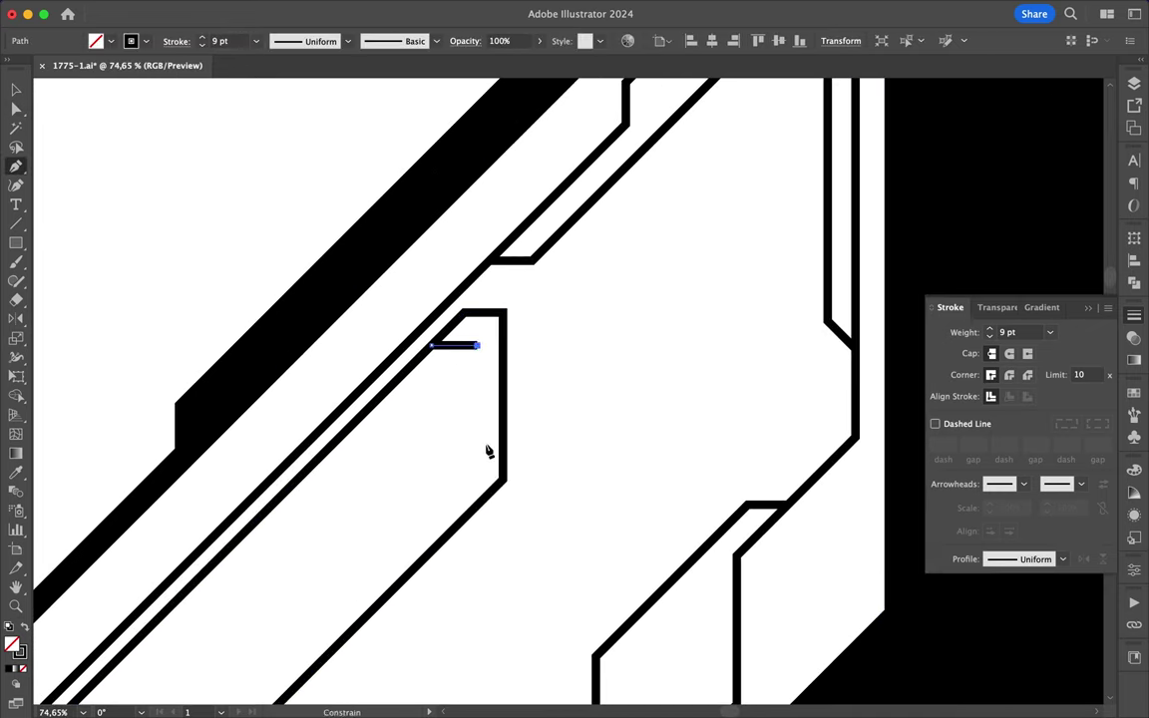
left_click(479, 481)
left_click(423, 531)
left_click(462, 315)
key("shift+x")
scroll(379, 256, "down", 3)
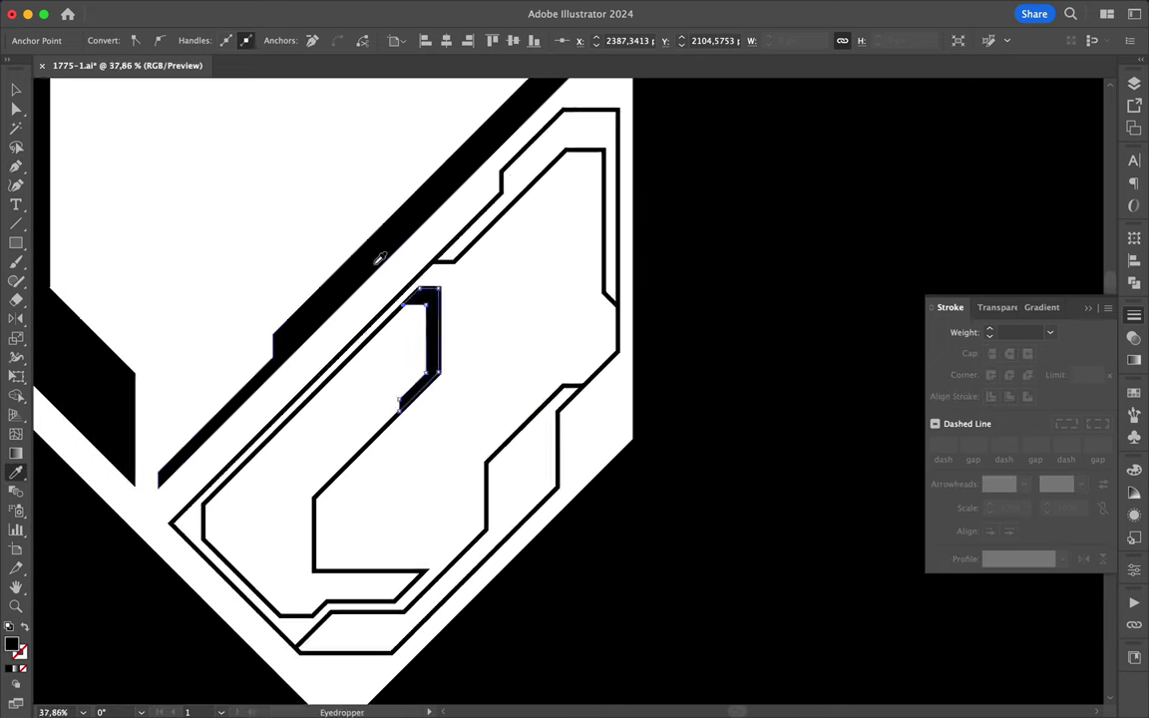
scroll(390, 594, "up", 3)
- Add a second closed black shape in the channel
left_click(381, 591)
left_click(502, 488)
left_click(469, 392)
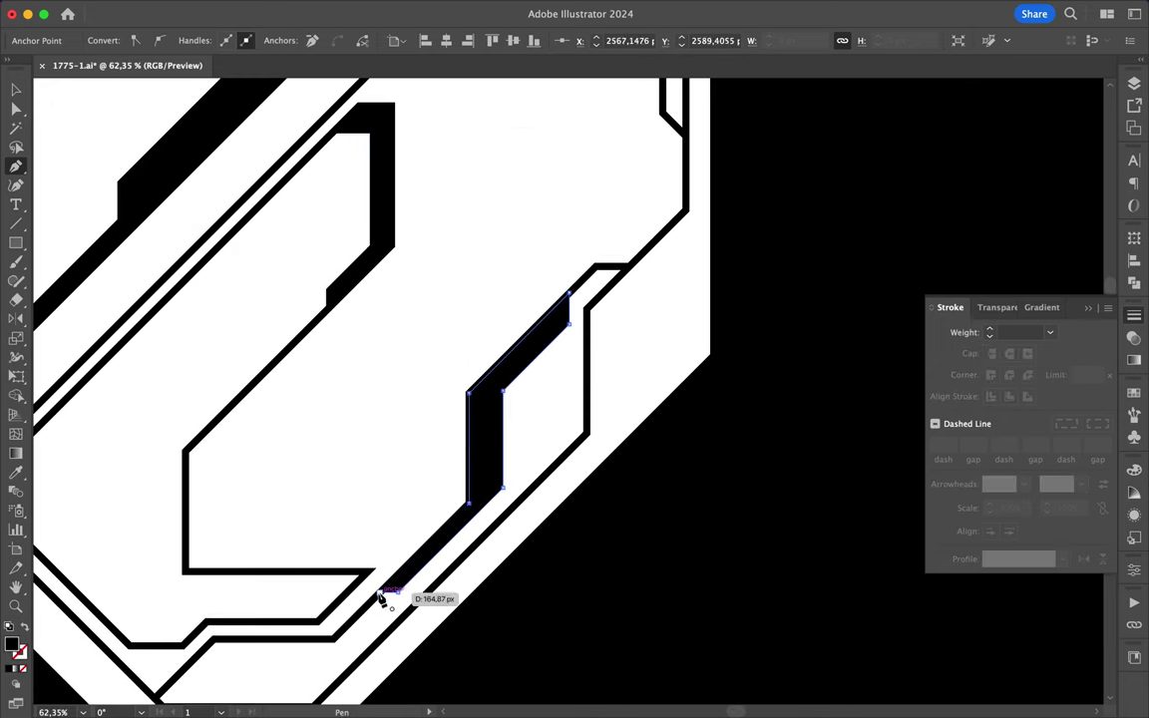
left_click(381, 591)
scroll(409, 476, "up", 1)
- Add a tapering black shape running down the channel
left_click_drag(442, 299, 447, 317)
left_click(392, 363)
left_click(357, 424)
left_click(358, 485)
left_click(421, 550)
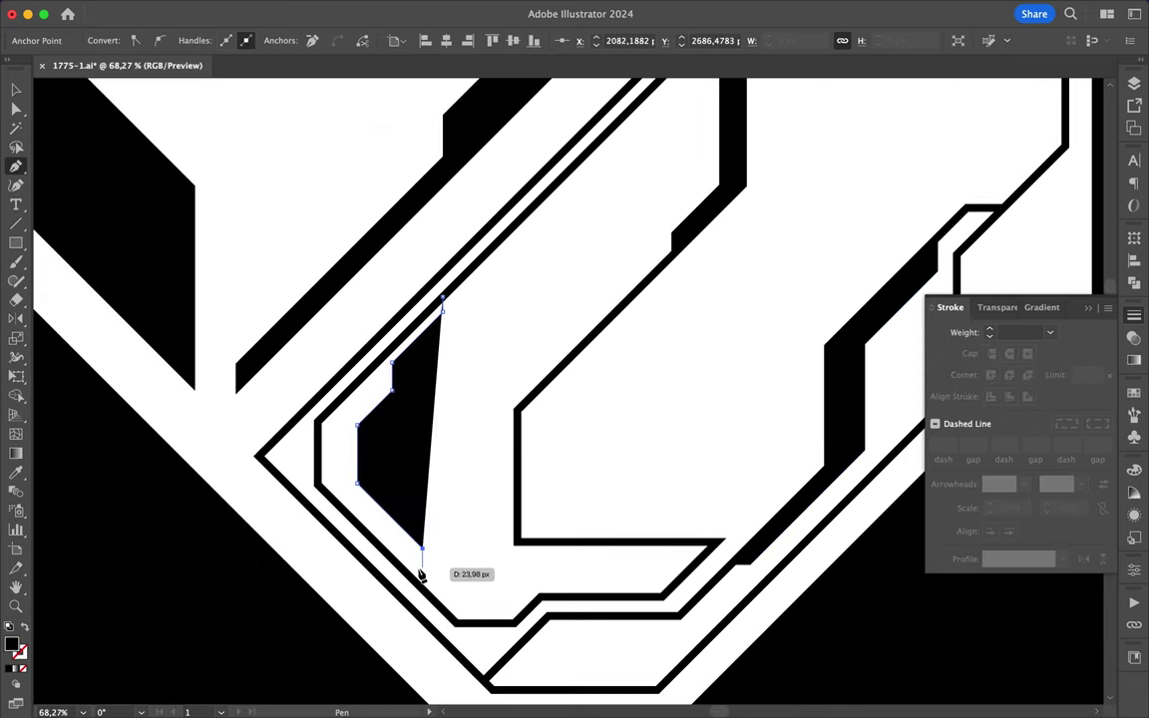
left_click(476, 622)
left_click(442, 299)
scroll(446, 322, "down", 3)
- Draw a new closed trace in the upper-right black area
scroll(474, 333, "down", 2)
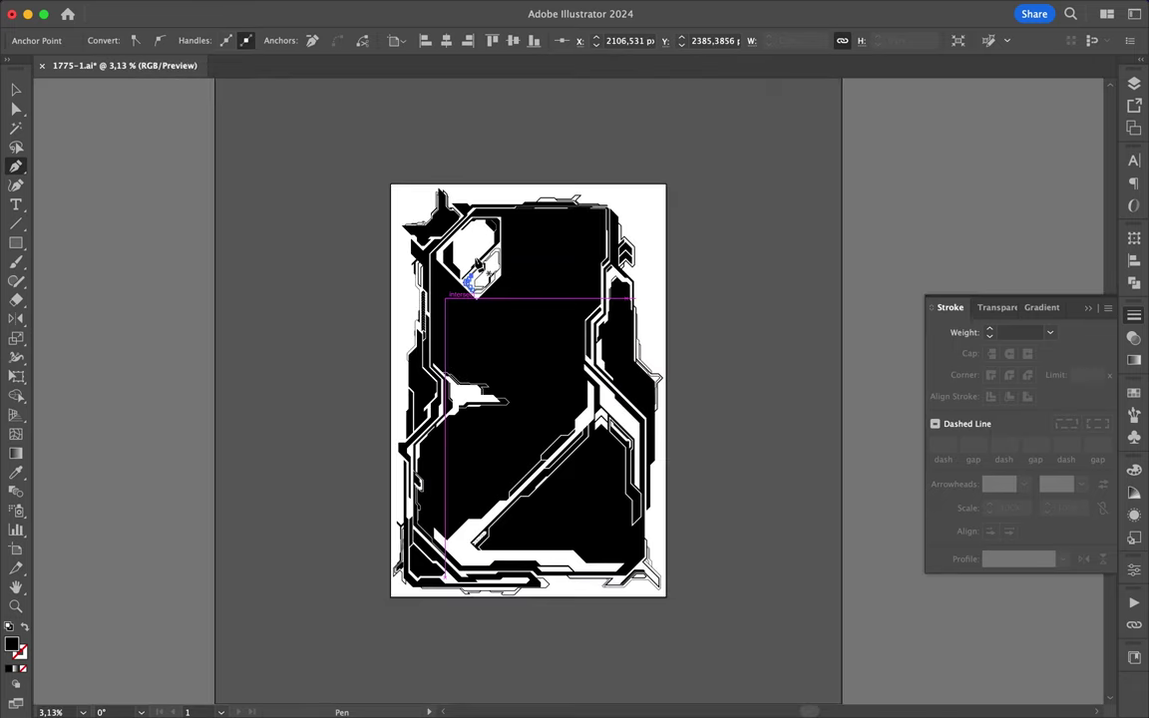
key("ctrl+shift+a")
scroll(561, 172, "up", 1)
scroll(675, 111, "up", 1)
left_click_drag(525, 312, 521, 284)
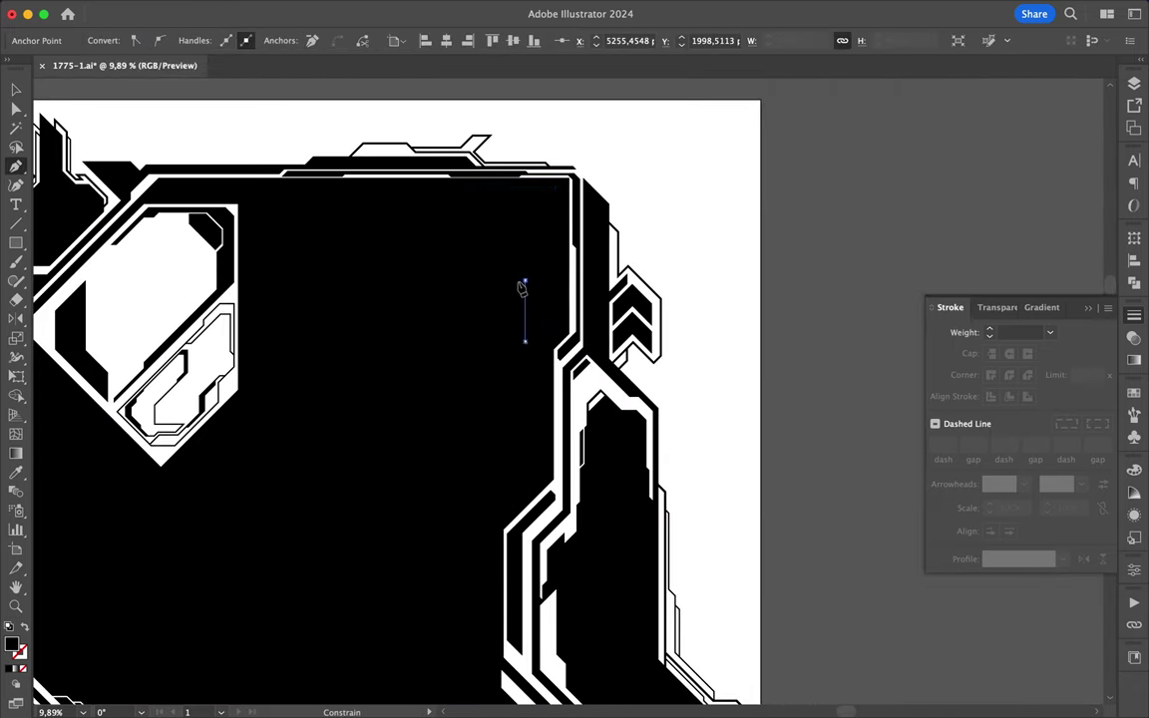
left_click(376, 195)
scroll(456, 193, "up", 2)
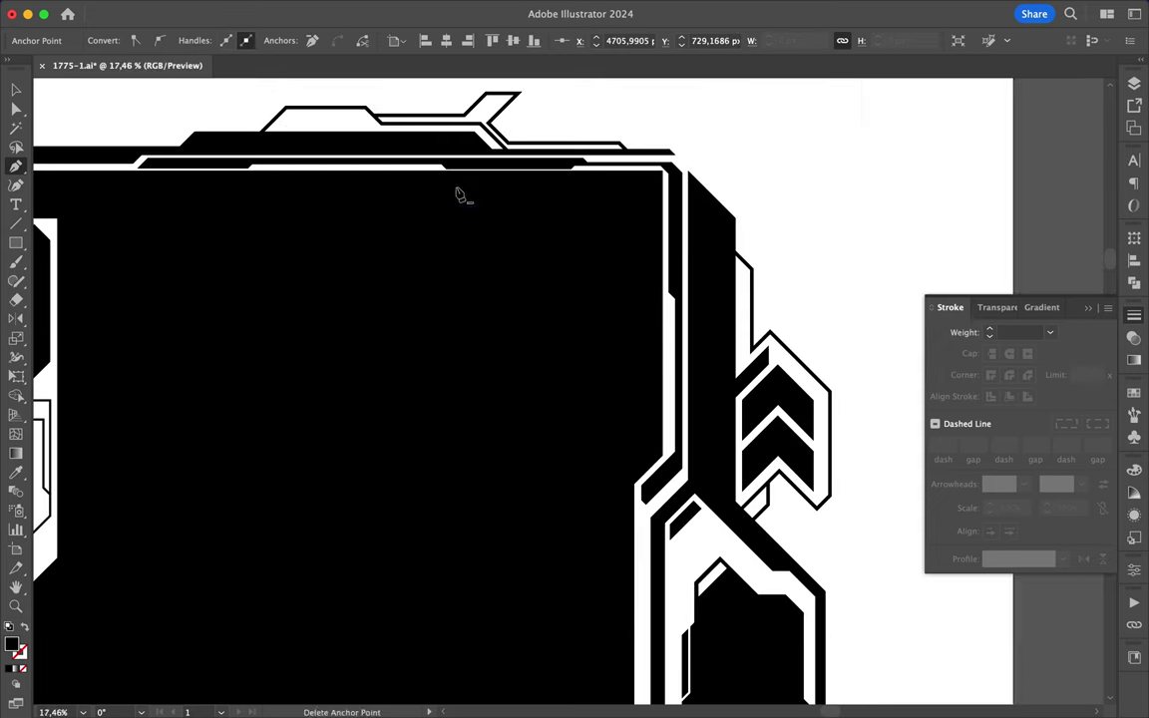
- Check the trace in Outline view, then make it a white outline
key("a")
key("ctrl+y")
scroll(304, 199, "up", 4)
scroll(319, 191, "down", 4)
key("ctrl+y")
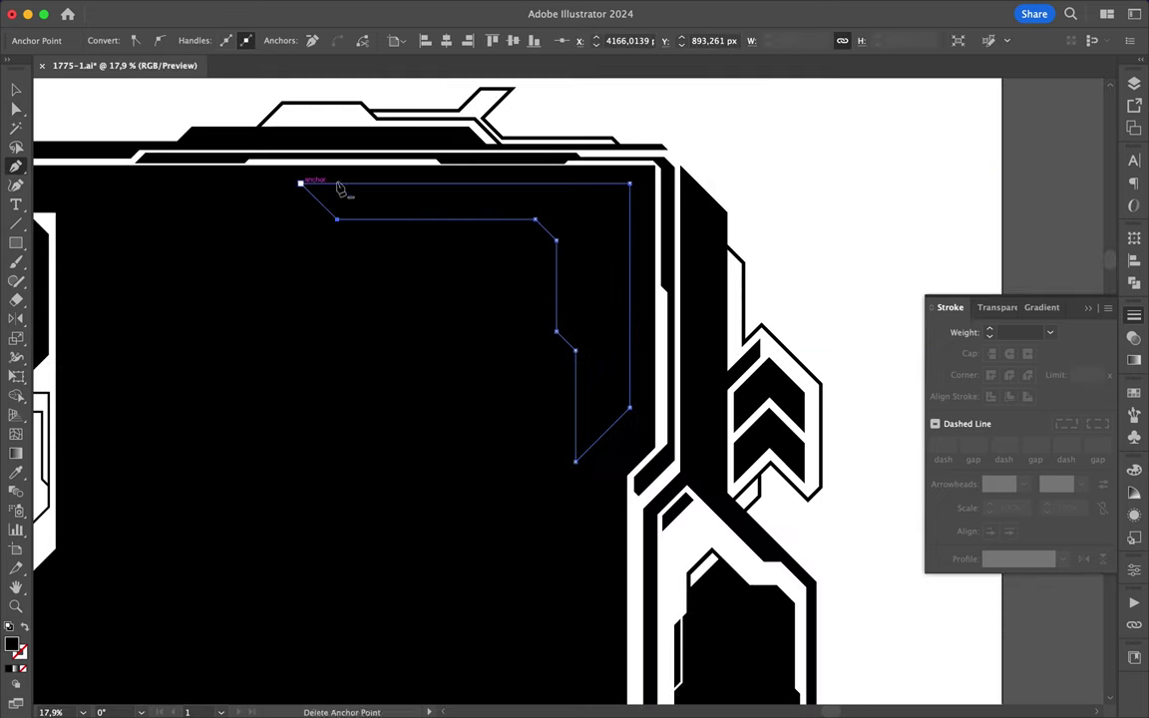
key("shift+x")
- Draw a second trace beside the white outline, extending it with two anchors
key("p")
key("ctrl+shift+a")
scroll(700, 226, "up", 3)
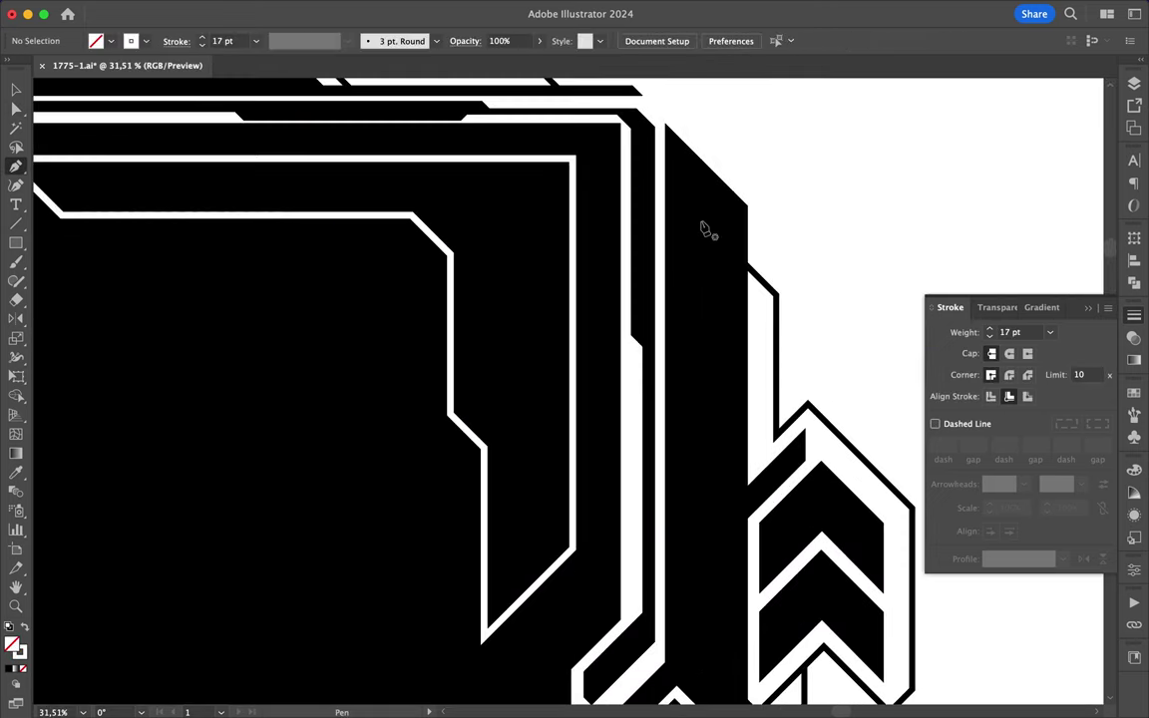
scroll(487, 523, "up", 2)
left_click_drag(481, 531, 517, 480)
scroll(517, 481, "down", 2)
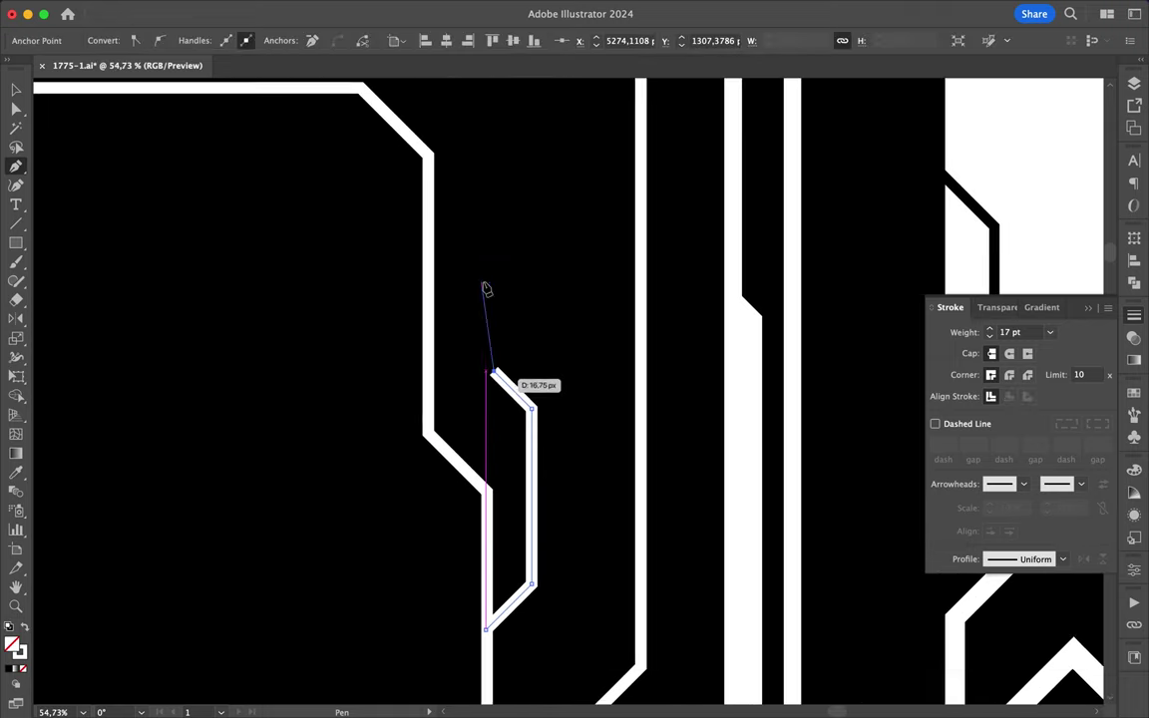
left_click(486, 256)
left_click(423, 201)
scroll(547, 137, "down", 2)
key("ctrl+shift+a")
scroll(479, 150, "up", 2)
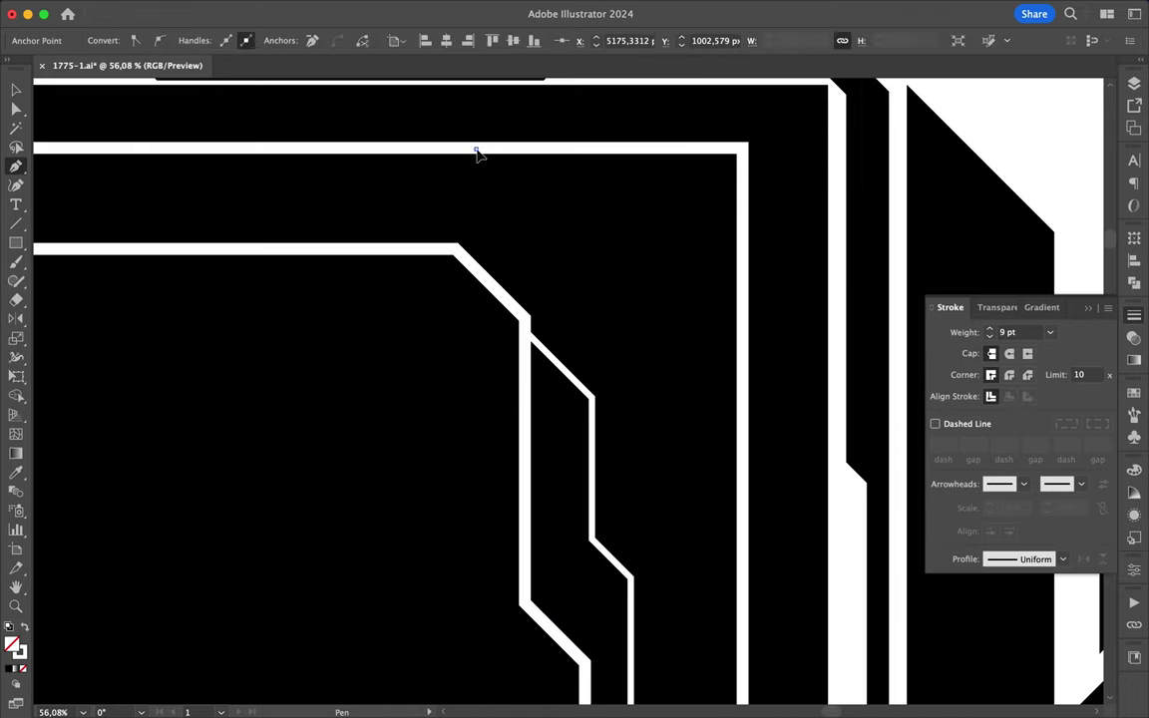
- Start a trace along the top edge with a diagonal run
key("ctrl+shift+a")
scroll(721, 628, "down", 2)
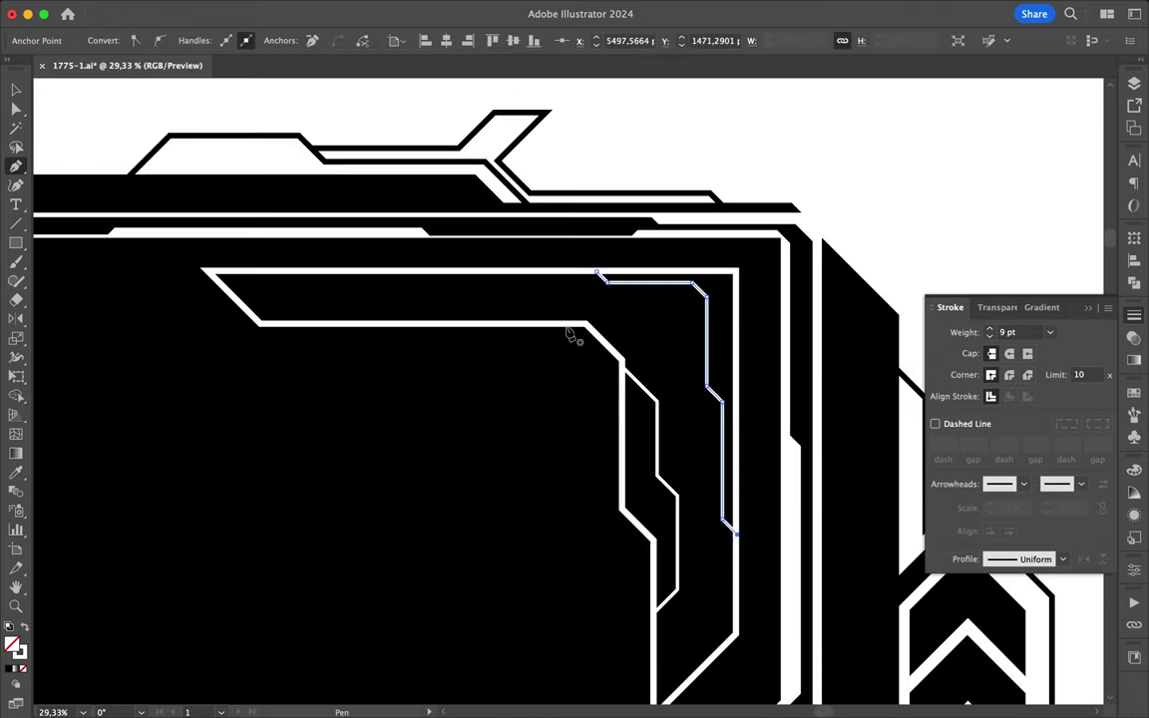
scroll(575, 333, "up", 2)
left_click(558, 325)
left_click_drag(666, 428, 673, 431)
left_click(642, 500)
scroll(649, 543, "down", 3)
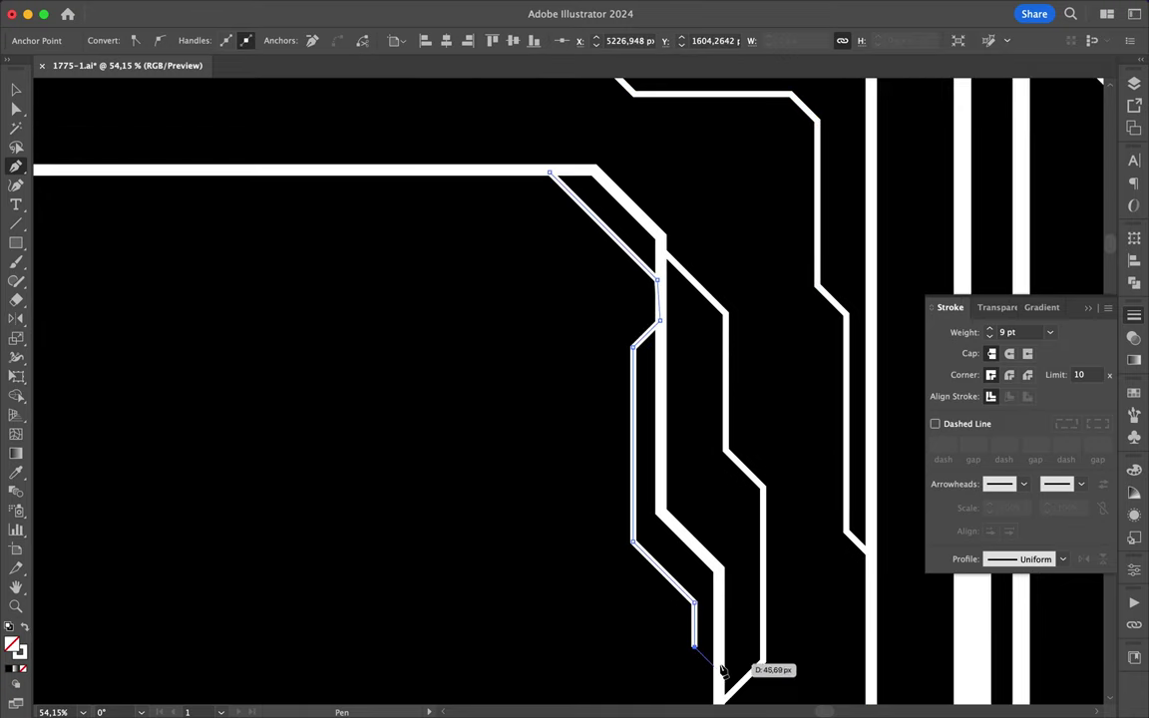
scroll(722, 670, "up", 2)
- Extend the top-edge trace with a horizontal run joined to the diagonal
left_click(141, 225)
left_click(385, 244)
left_click(679, 256)
scroll(788, 364, "down", 3)
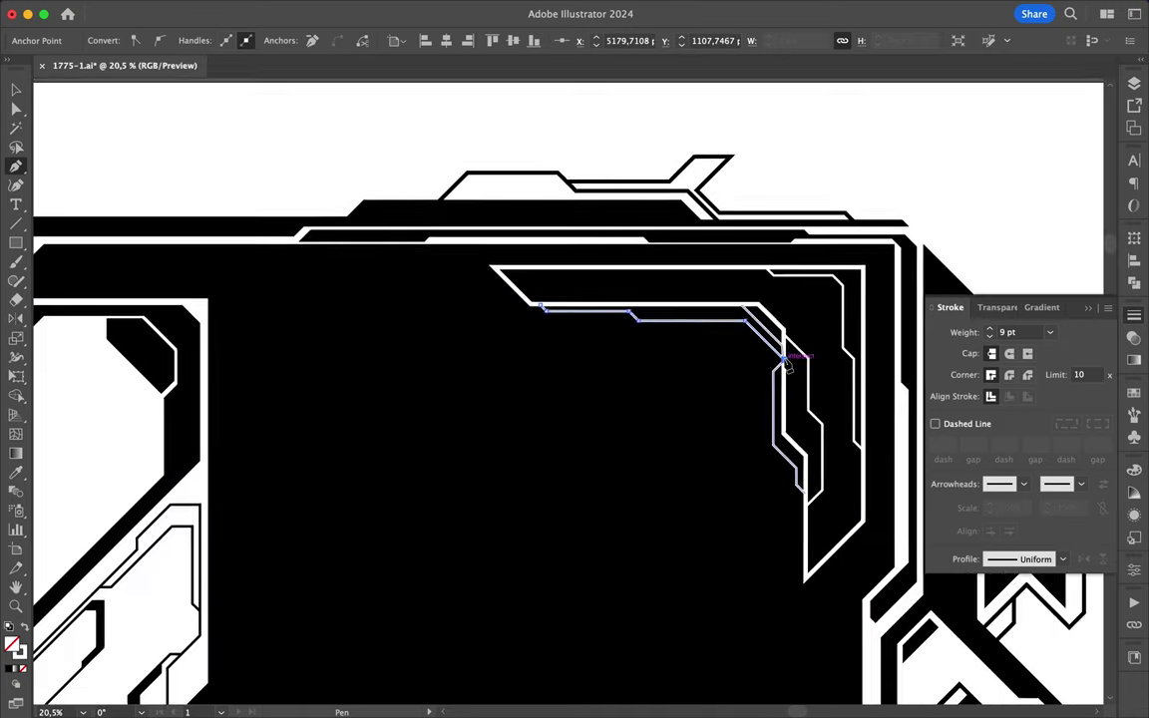
scroll(785, 364, "up", 3)
key("ctrl+shift+a")
- Draw a corner trace down the right side, aligning its end with the white band
left_click(696, 213)
left_click(661, 179)
left_click(810, 179)
left_click(829, 435)
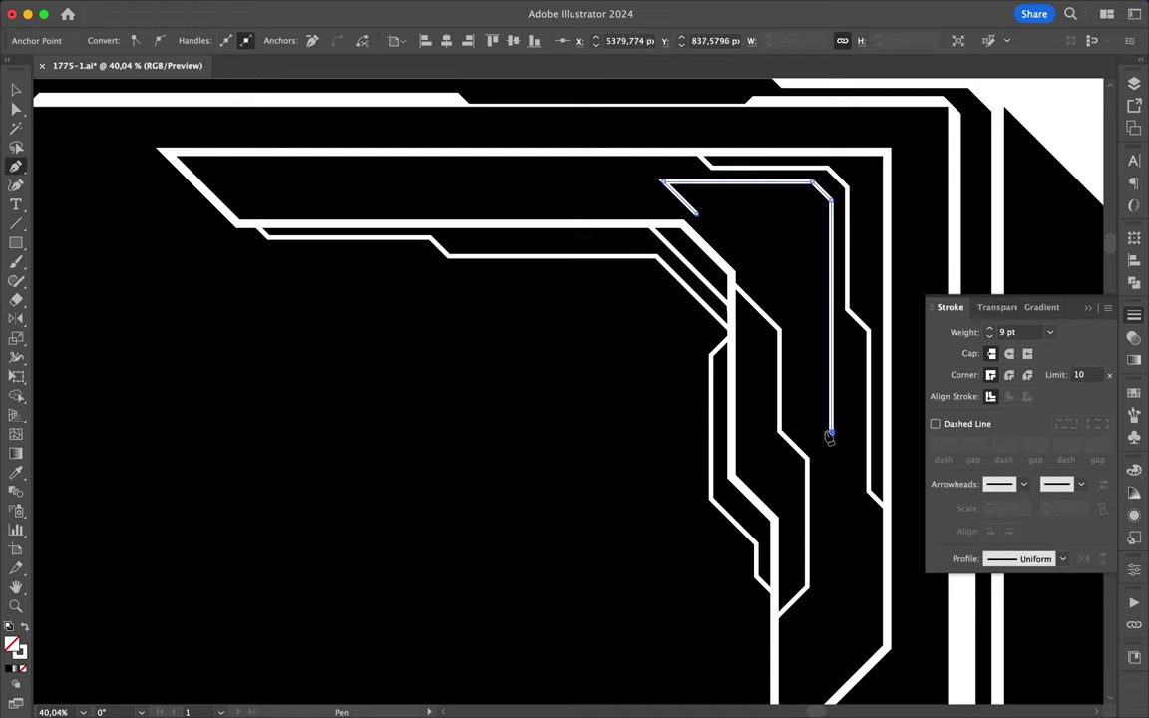
scroll(783, 222, "up", 2)
scroll(705, 219, "up", 3)
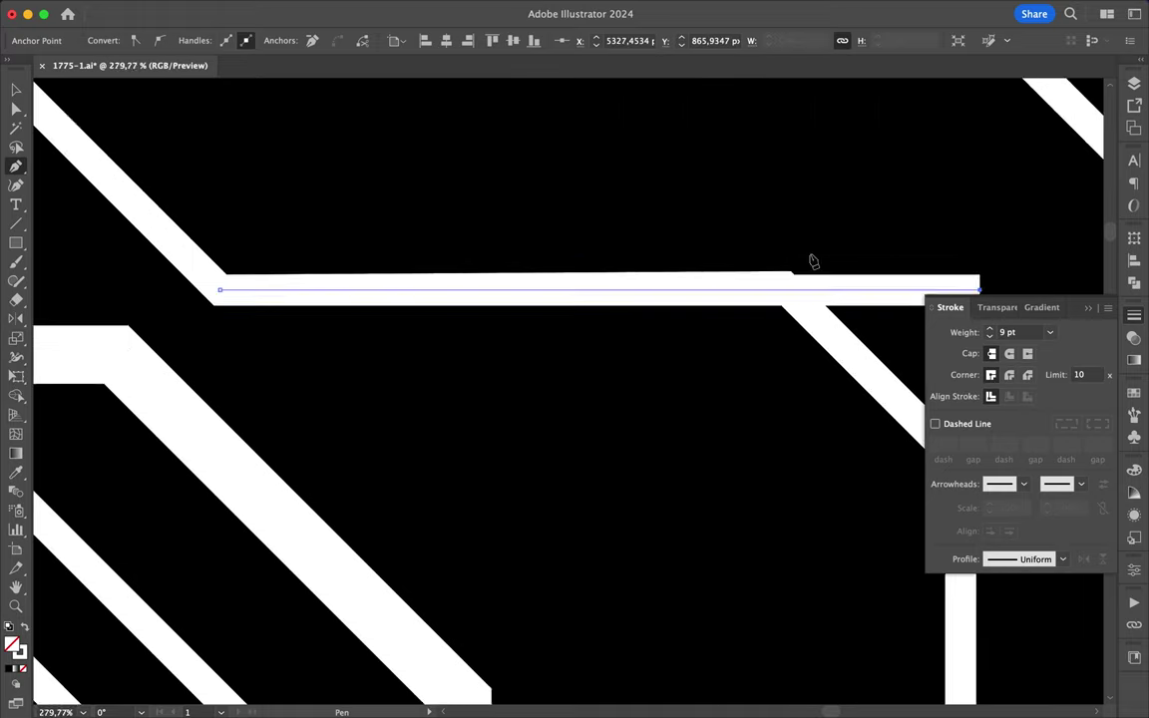
scroll(810, 260, "up", 3)
key("a")
left_click_drag(794, 296, 789, 295)
scroll(872, 300, "down", 5)
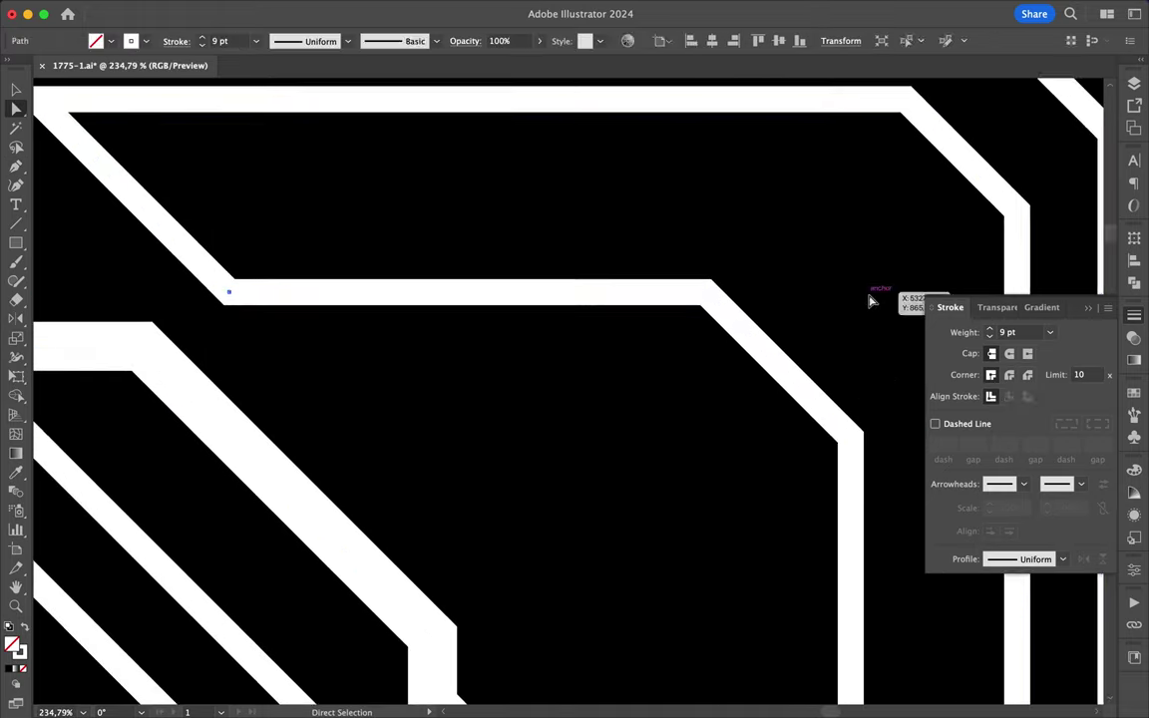
scroll(947, 249, "down", 5)
scroll(918, 185, "down", 4)
- Sample an existing white shape's style and begin a white polygon in the top band
key("i")
scroll(534, 225, "up", 3)
scroll(840, 379, "up", 3)
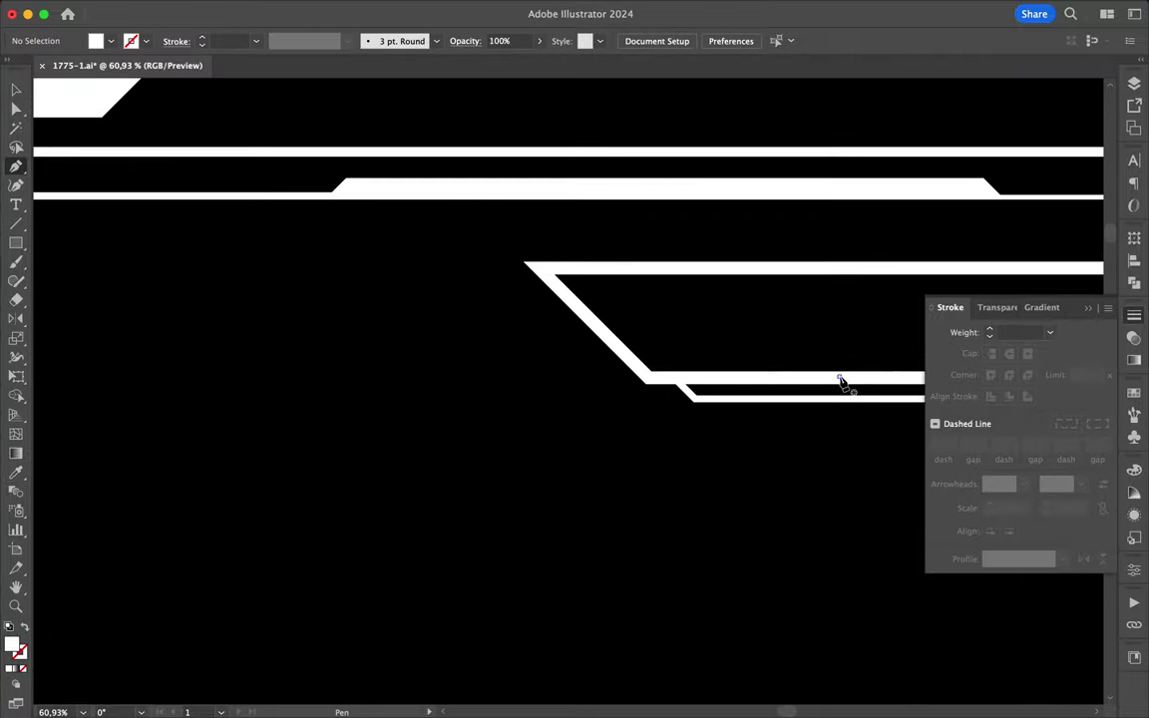
key("p")
left_click(718, 388)
left_click(541, 326)
left_click(759, 325)
- Finish the white polygon with more anchors along the top band
scroll(837, 290, "right", 2)
left_click(843, 318)
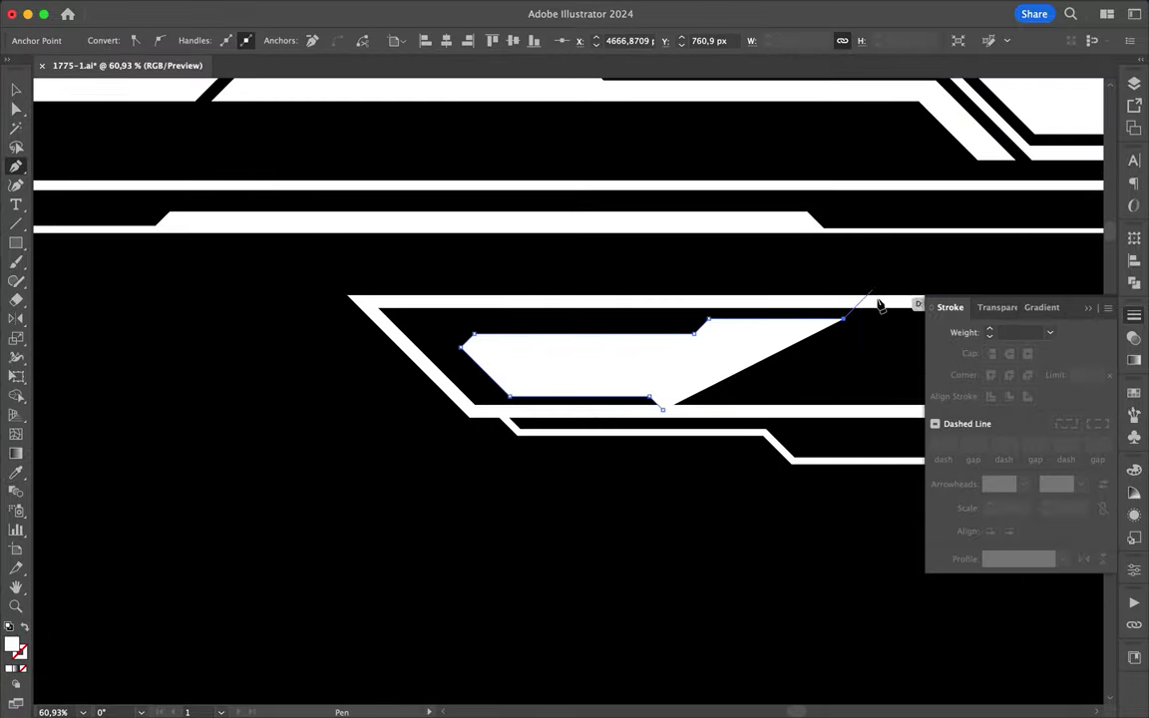
left_click(861, 299)
left_click(369, 300)
left_click(663, 411)
scroll(661, 415, "down", 5)
scroll(661, 416, "down", 3)
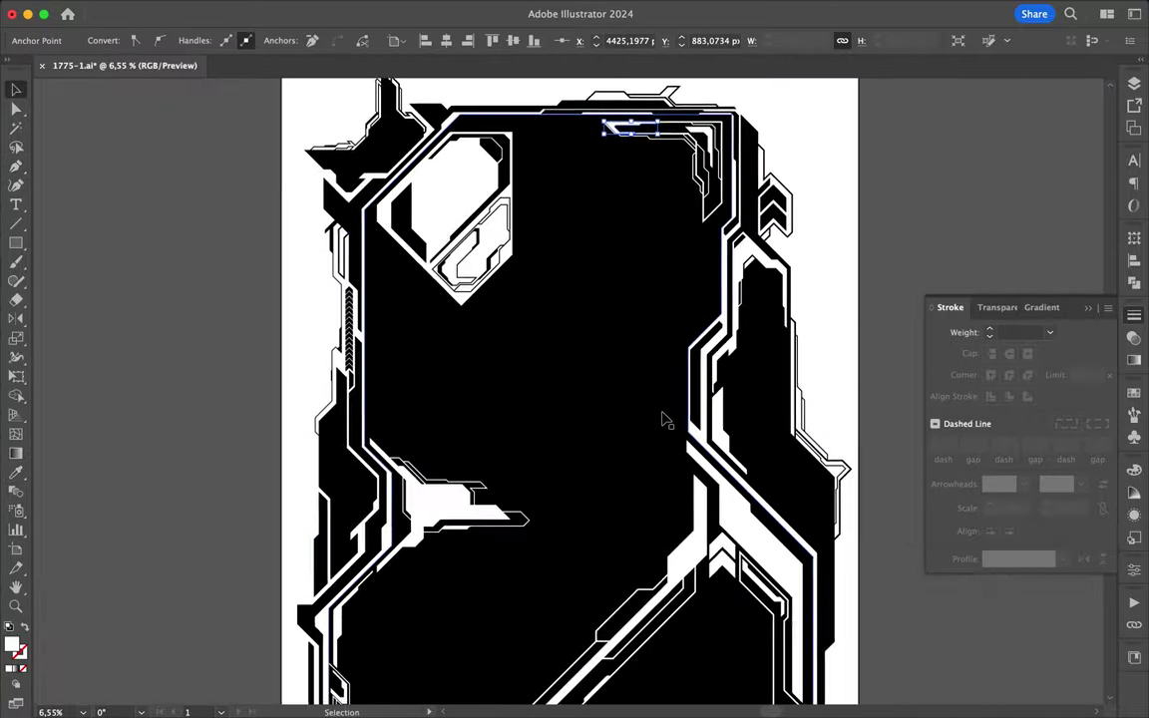
scroll(662, 415, "up", 1)
- Draw a shape below the top-left window and turn its white fill into a white outline
left_click(448, 356)
left_click(511, 296)
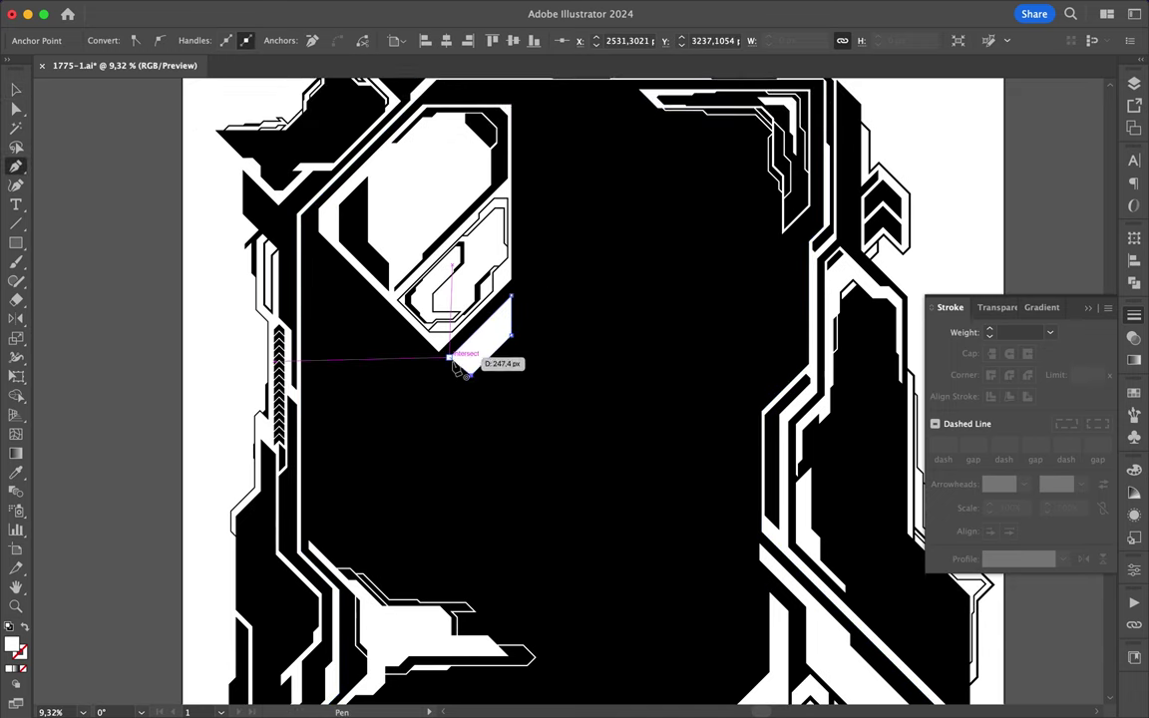
scroll(460, 371, "up", 5)
left_click(436, 313)
scroll(461, 333, "down", 3)
key("v")
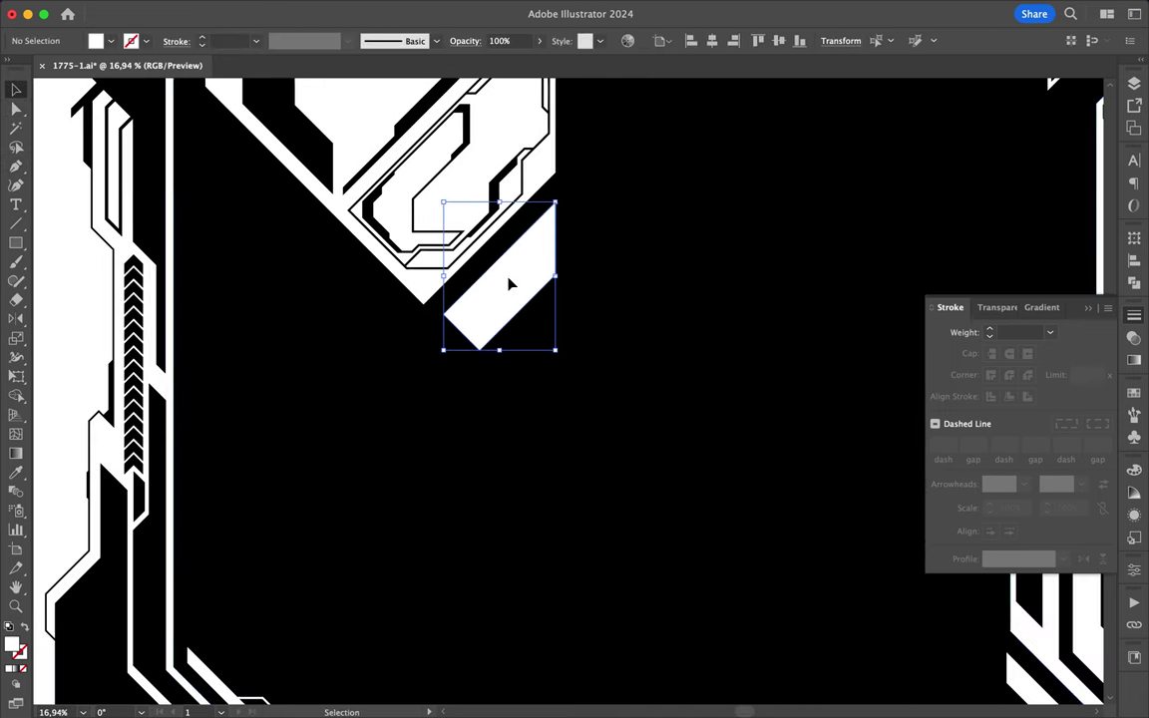
key("shift+x")
scroll(188, 289, "down", 5)
- Draw a closed four-corner outline shape in the lower-right channel with the Pen tool
scroll(344, 306, "up", 2)
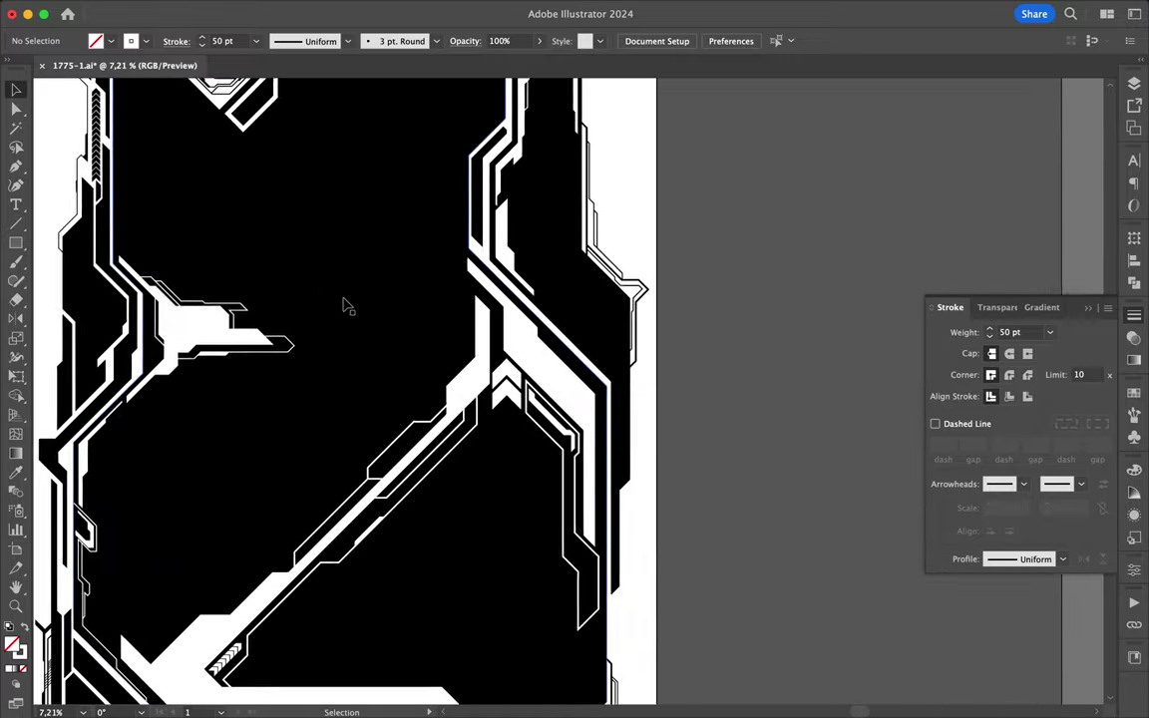
key("p")
left_click(492, 394)
left_click(492, 678)
left_click(435, 454)
left_click(538, 429)
left_click(492, 394)
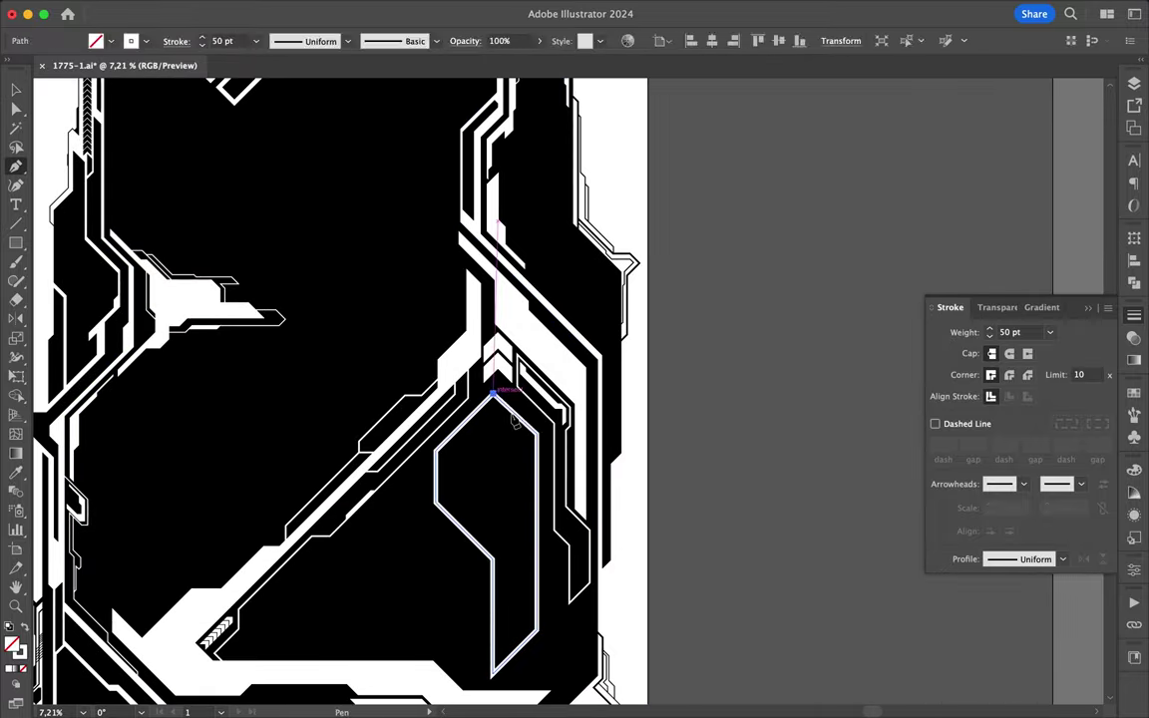
scroll(514, 422, "up", 3)
scroll(569, 457, "down", 2)
- Trace a diagonal inner path running down inside the new outline
left_click(471, 389)
left_click(519, 436)
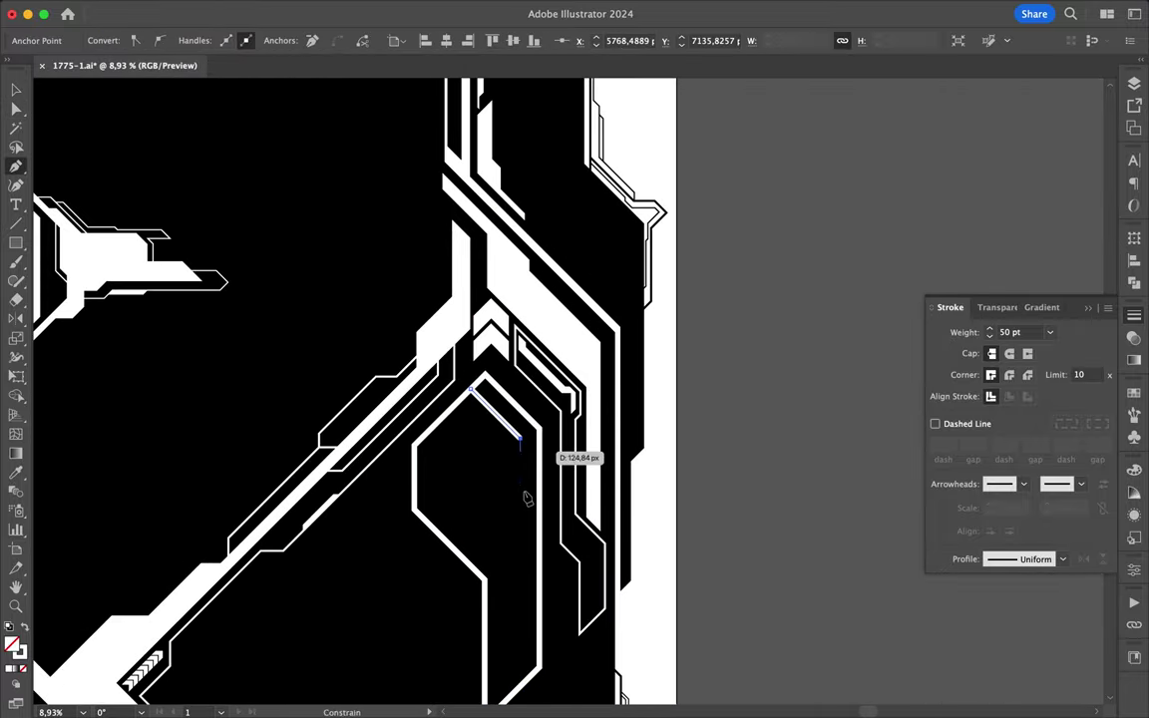
scroll(530, 688, "down", 3)
scroll(514, 616, "up", 4)
left_click(463, 546)
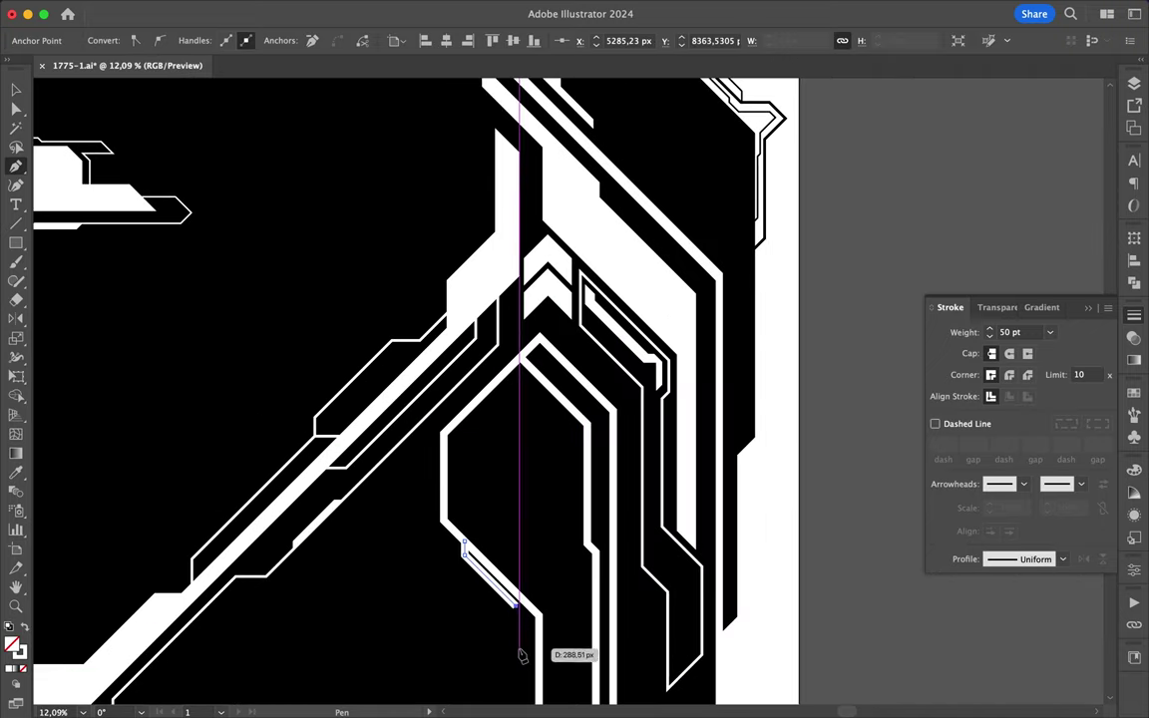
scroll(520, 655, "down", 2)
scroll(713, 405, "down", 2)
key("Escape")
scroll(559, 287, "up", 4)
- Draw inner paths inside the tall panel, including a long line toward its bottom
left_click(581, 315)
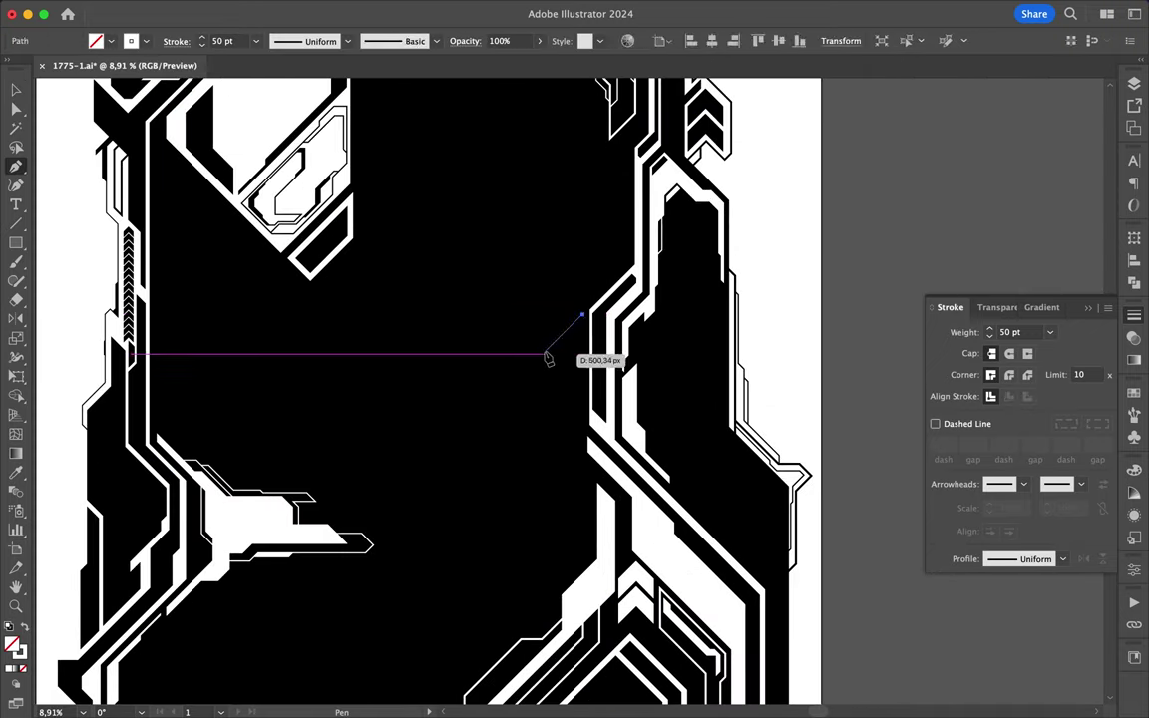
left_click(545, 353)
left_click(543, 478)
scroll(587, 340, "up", 3)
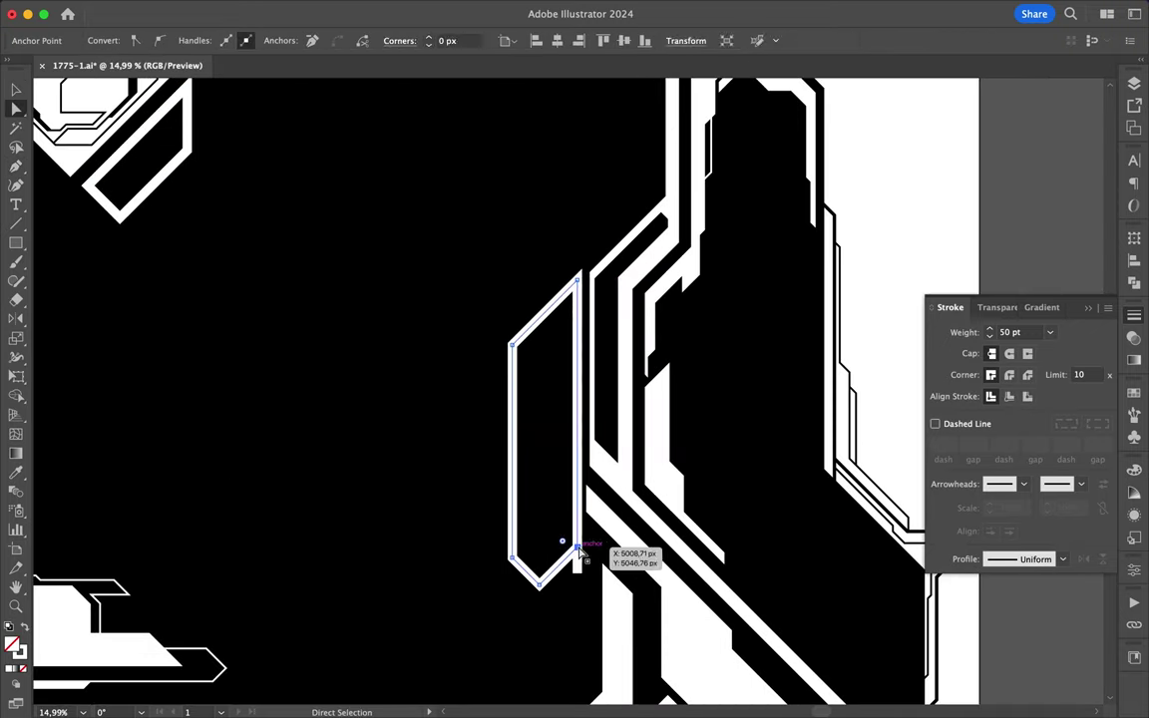
key("p")
scroll(538, 449, "up", 2)
left_click(505, 407)
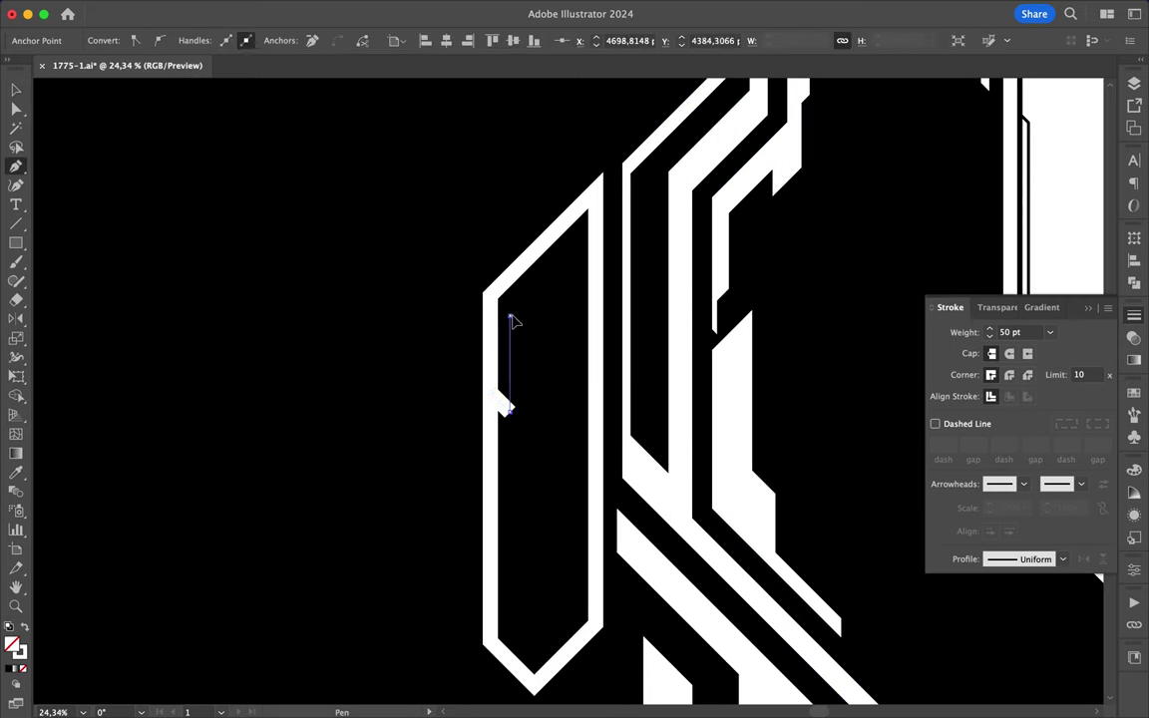
left_click(533, 666)
key("v")
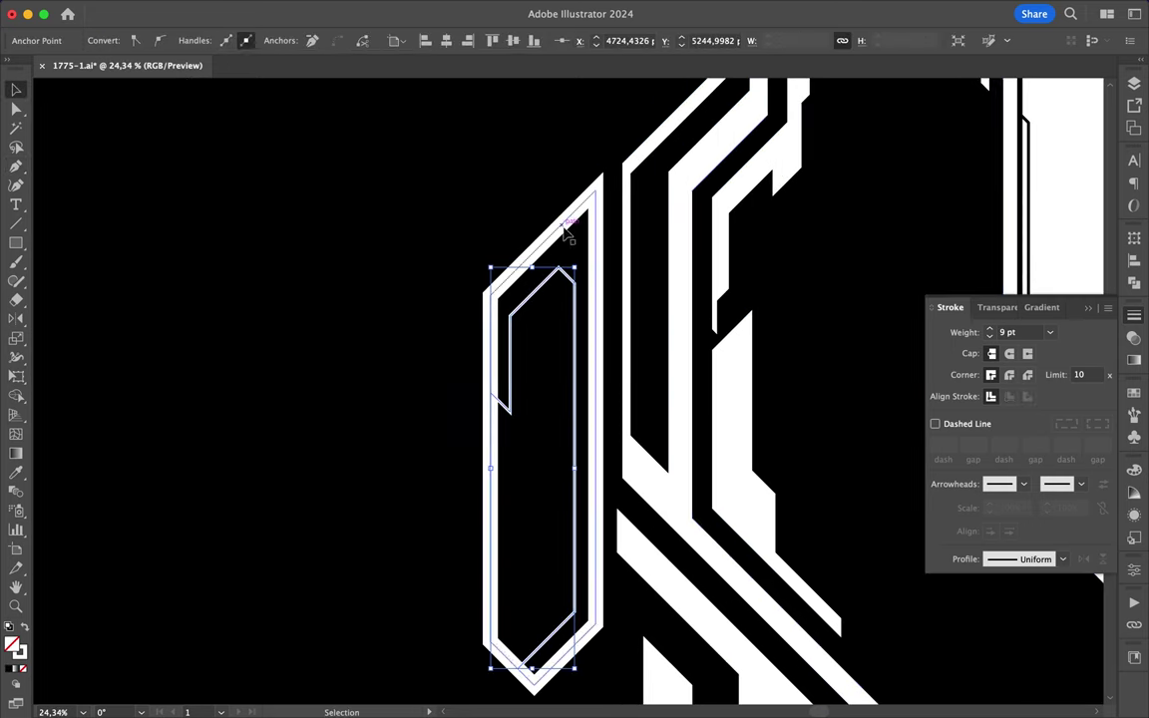
scroll(379, 459, "down", 2)
- Add a vertical segment to the inner outline, then clear the selection
key("p")
left_click(462, 472)
left_click(463, 568)
scroll(493, 441, "up", 5)
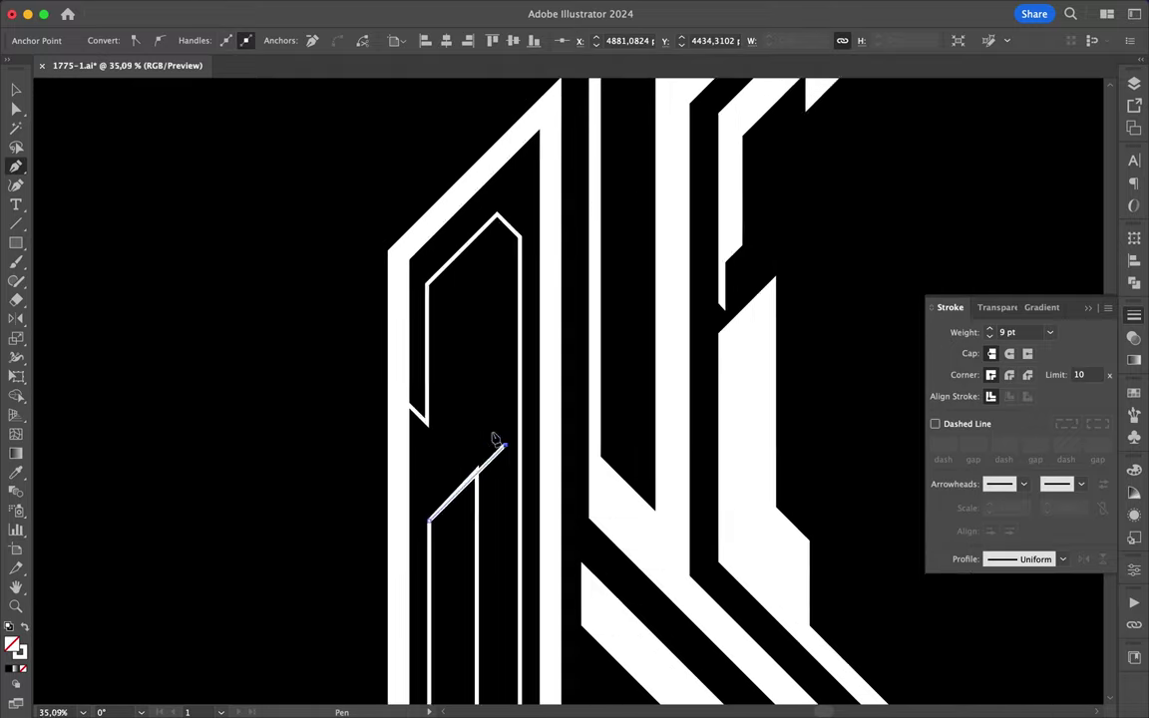
scroll(484, 444, "up", 3)
key("a")
left_click(583, 391)
- Swap fill and stroke, then draw a closed four-corner white shape at lower right
scroll(584, 391, "down", 5)
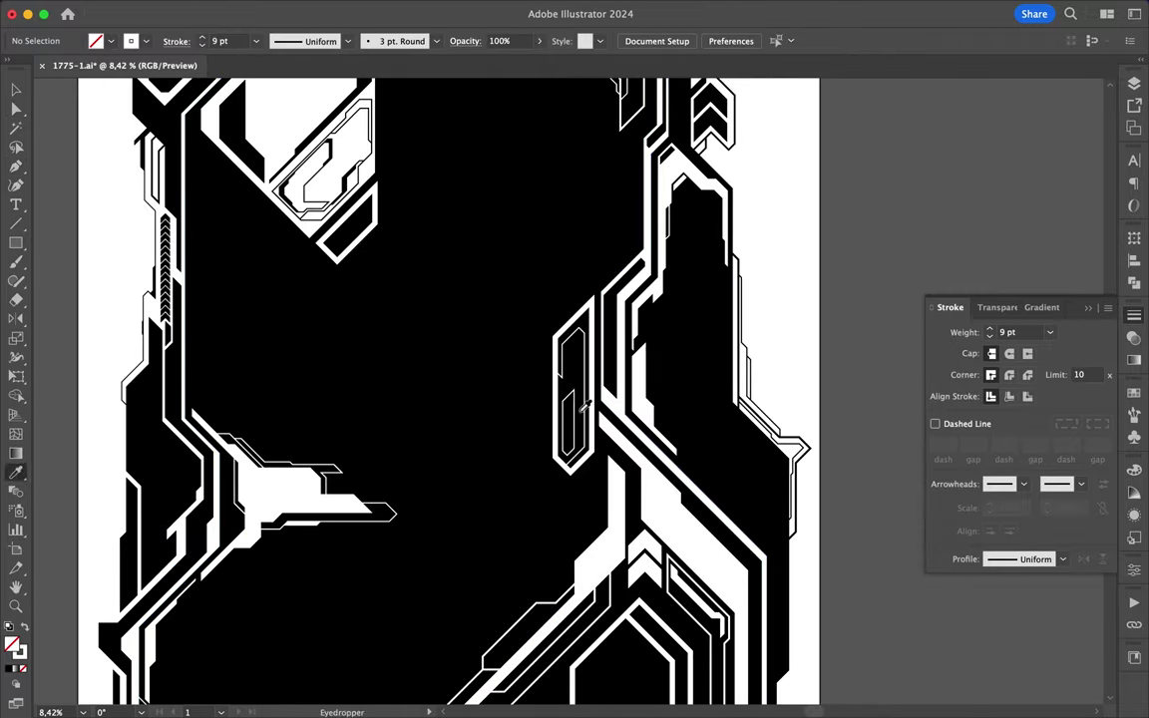
scroll(698, 349, "down", 5)
key("shift+x")
scroll(718, 333, "up", 3)
key("p")
left_click(710, 506)
left_click(654, 451)
left_click(620, 459)
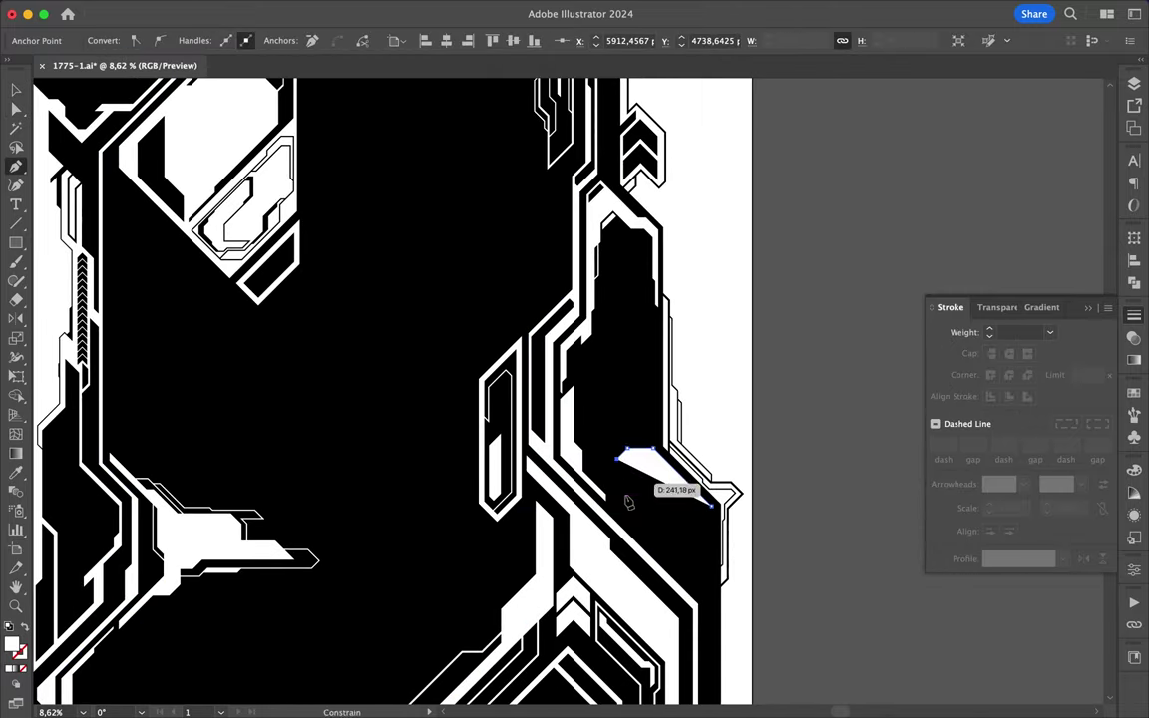
left_click(710, 598)
left_click(710, 506)
- Round the corners of the new shape with Direct Selection
key("a")
scroll(649, 382, "up", 2)
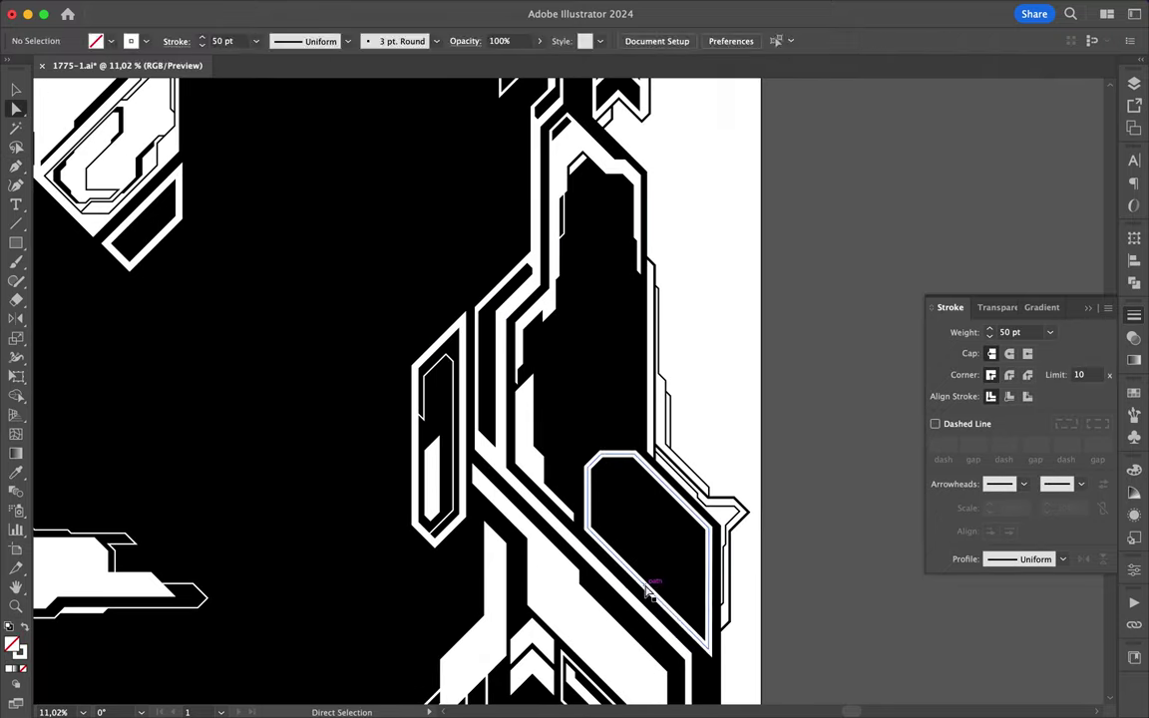
left_click(644, 463)
left_click_drag(643, 469, 681, 440)
key("v")
- Start thin inner lines inside the rounded panel and at the lower-left detail
key("ctrl+shift+a")
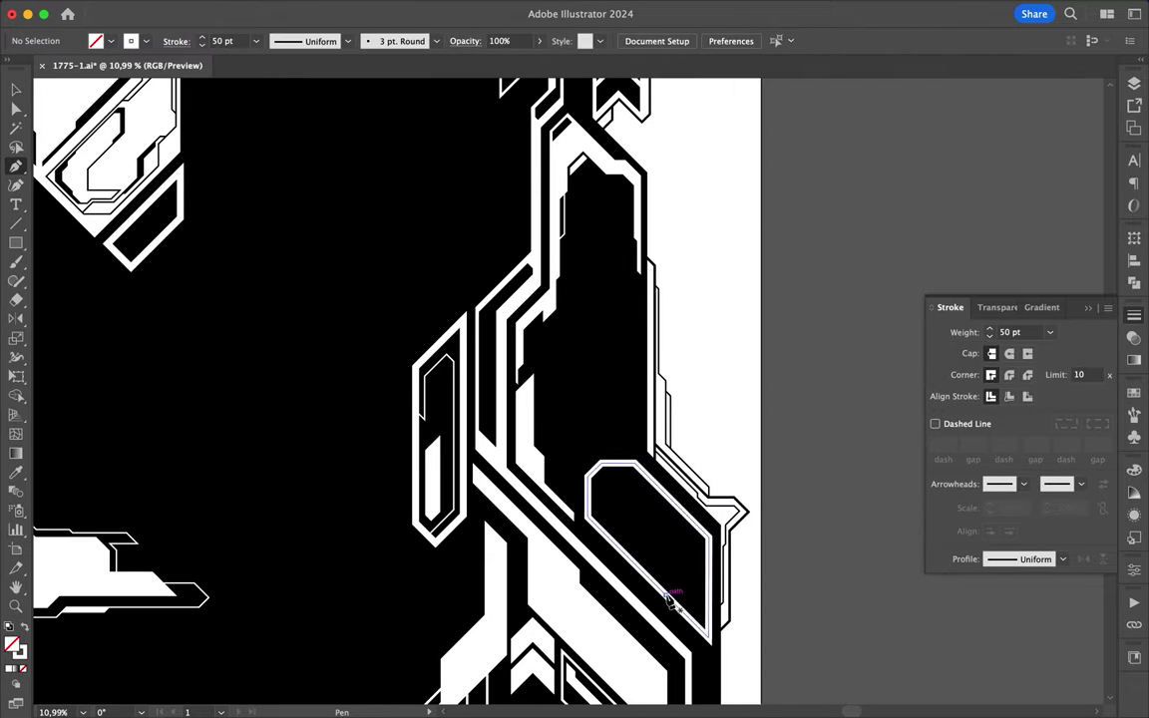
left_click(665, 582)
scroll(615, 528, "down", 2)
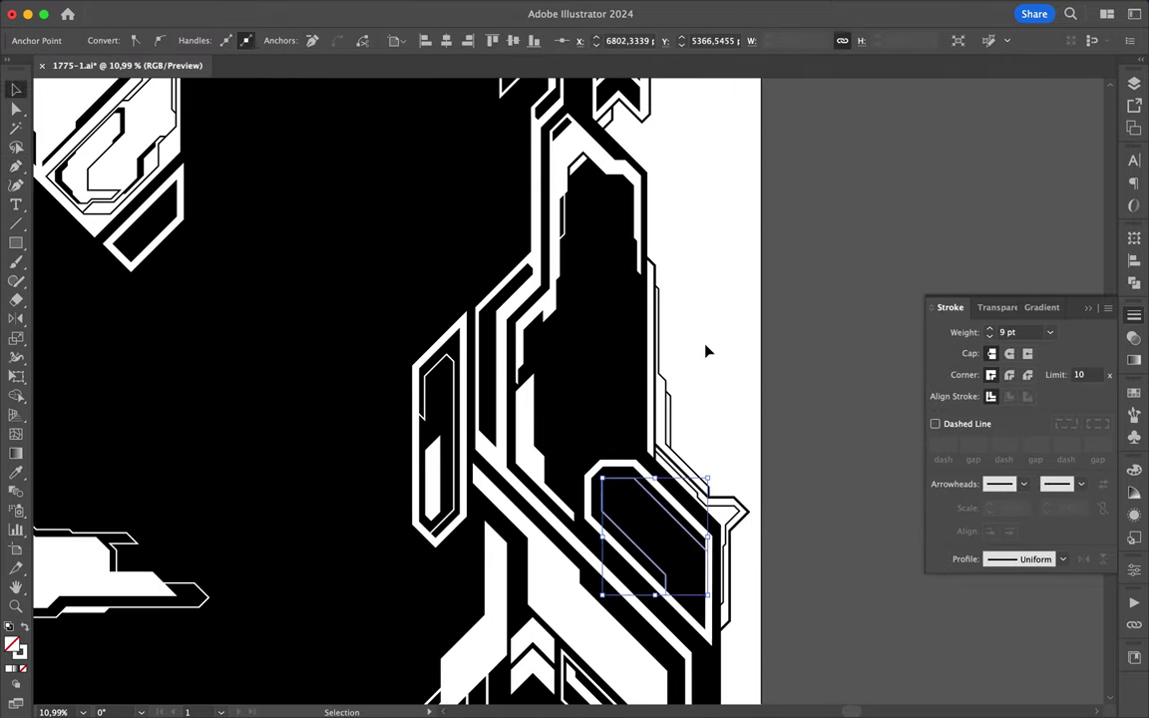
key("ctrl+shift+a")
scroll(531, 467, "down", 3)
scroll(487, 521, "up", 2)
left_click(214, 540)
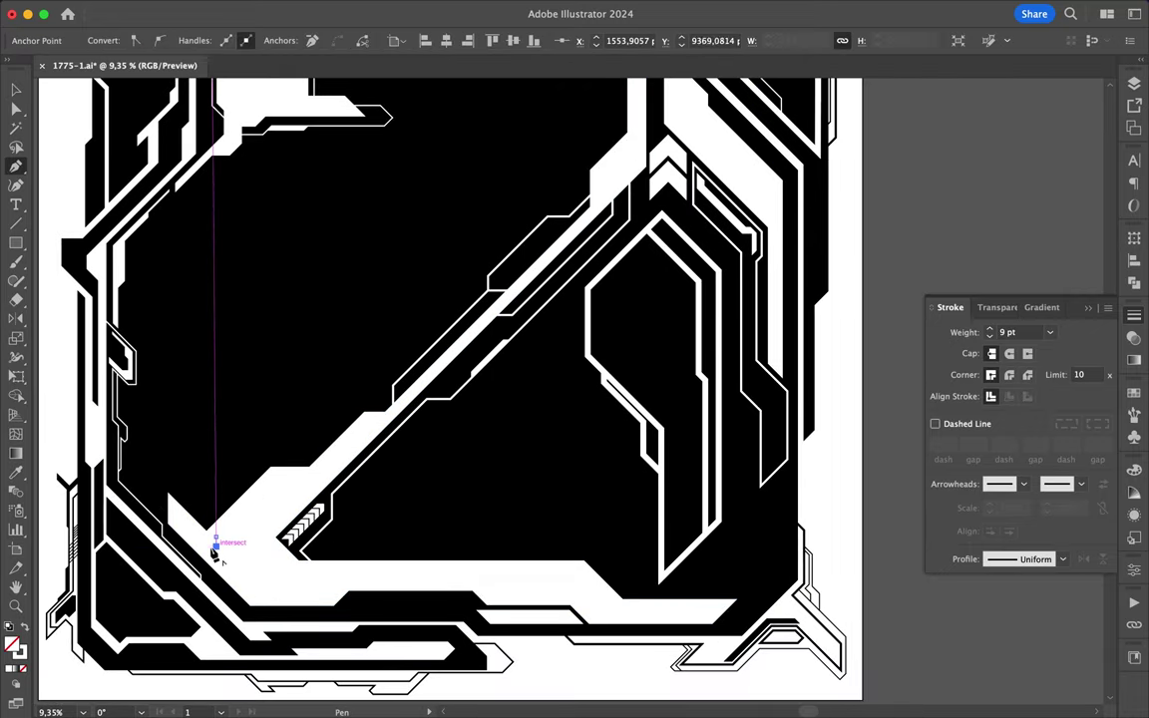
scroll(248, 576, "up", 3)
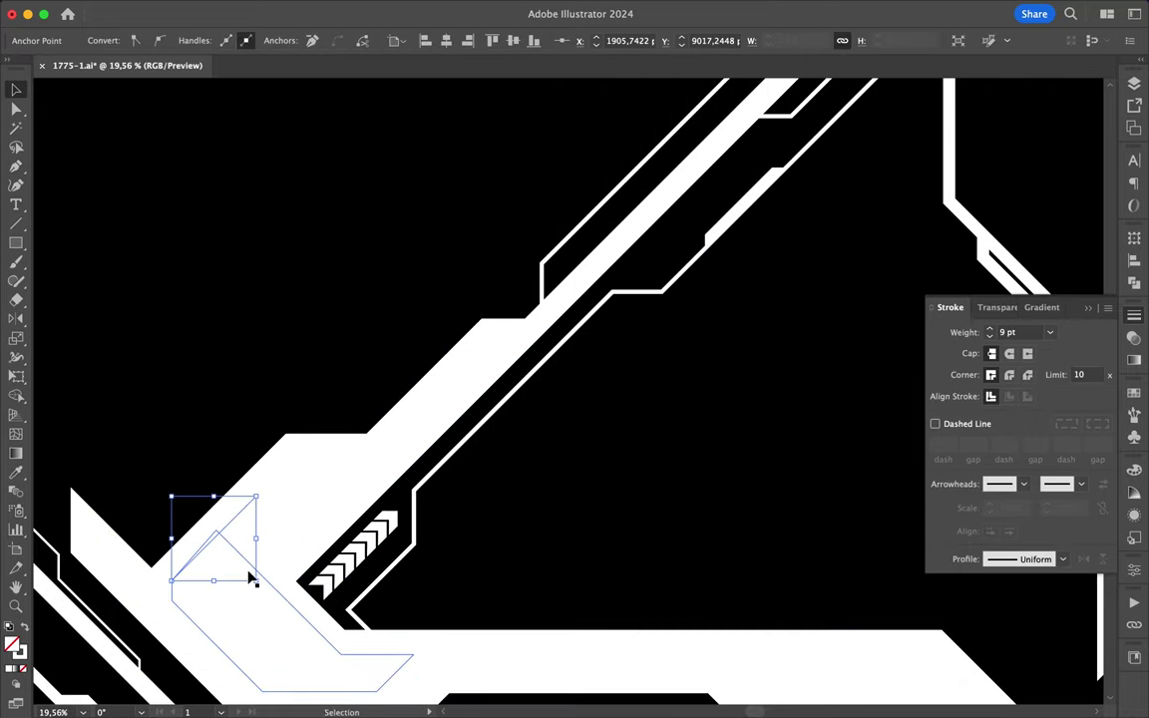
scroll(248, 576, "down", 3)
- Inspect the stroke colour setting, then clear the selection
double_click(887, 487)
key("Escape")
key("i")
scroll(250, 539, "up", 2)
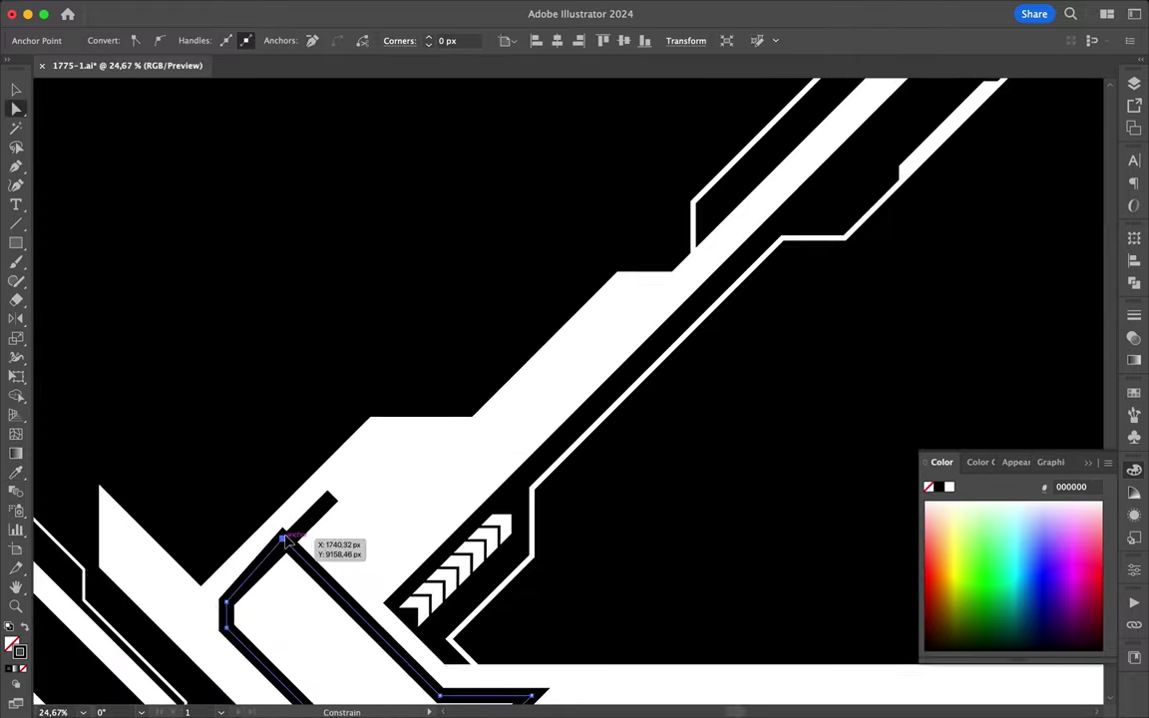
scroll(278, 530, "up", 1)
key("a")
key("ctrl+shift+a")
scroll(435, 454, "up", 1)
scroll(435, 453, "up", 1)
- Trace a thin inner line along the bent shape and give it a 9 pt stroke
key("p")
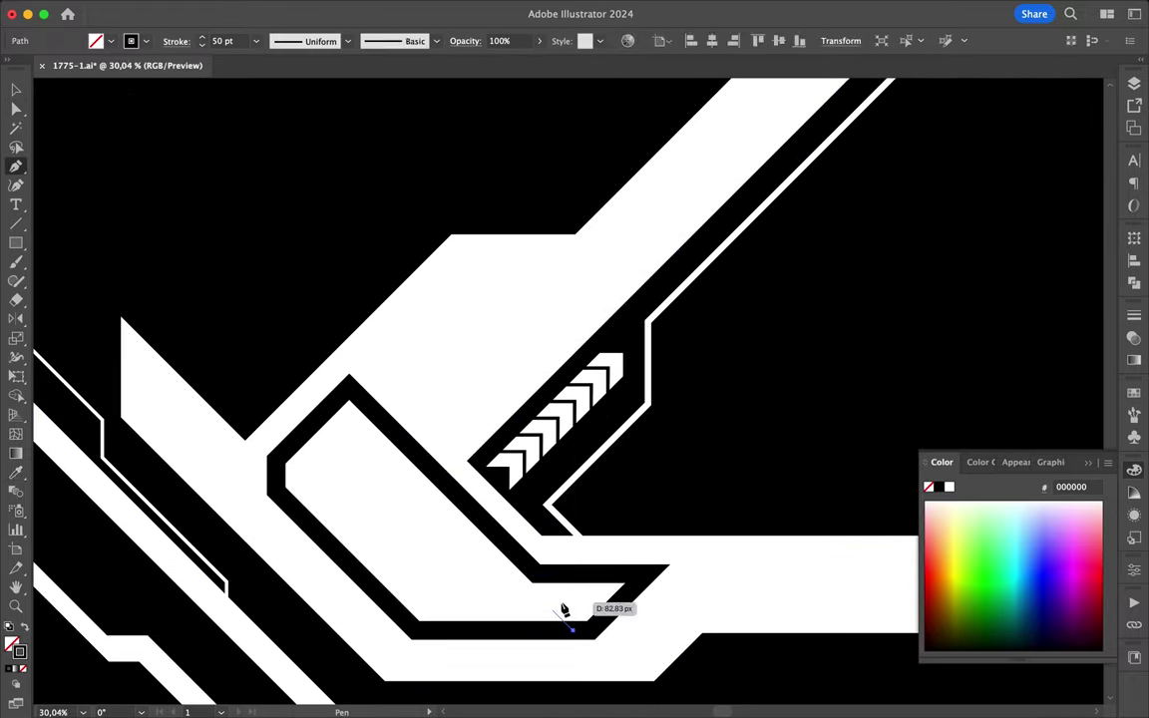
left_click(572, 629)
left_click(436, 604)
left_click(387, 426)
left_click(1133, 315)
type("9")
key("Return")
scroll(543, 374, "down", 3)
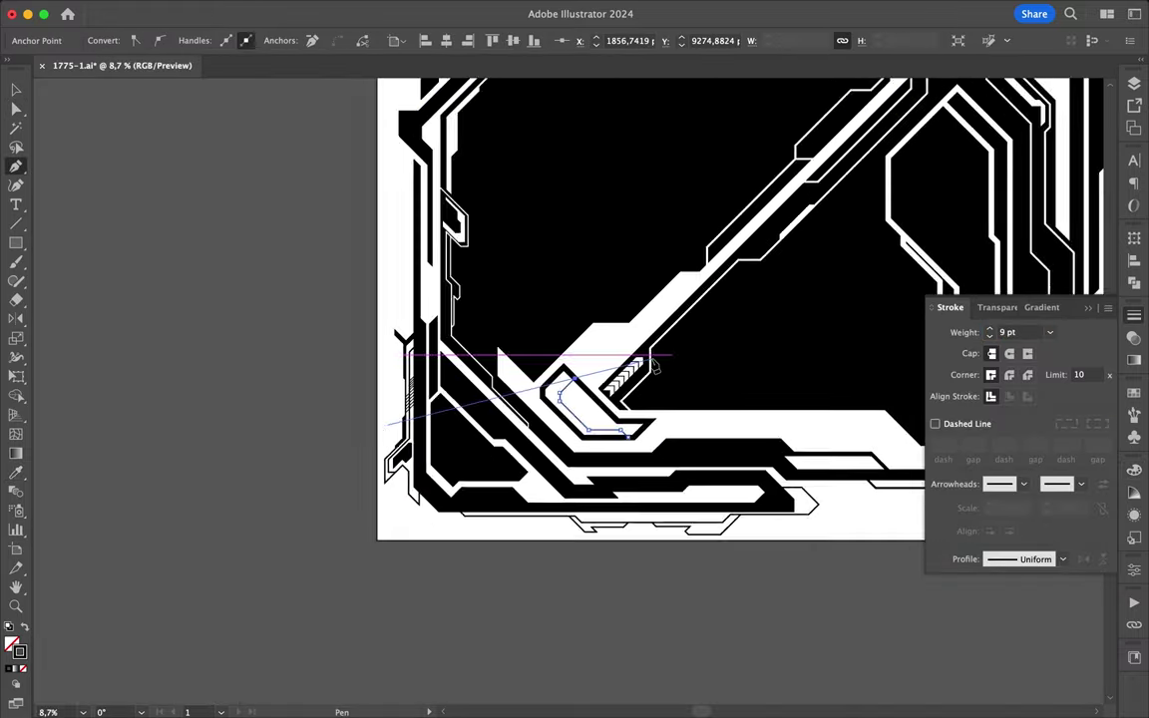
key("ctrl+shift+a")
scroll(553, 481, "up", 3)
- Add another thin inner line in the bend and deselect everything
left_click(596, 314)
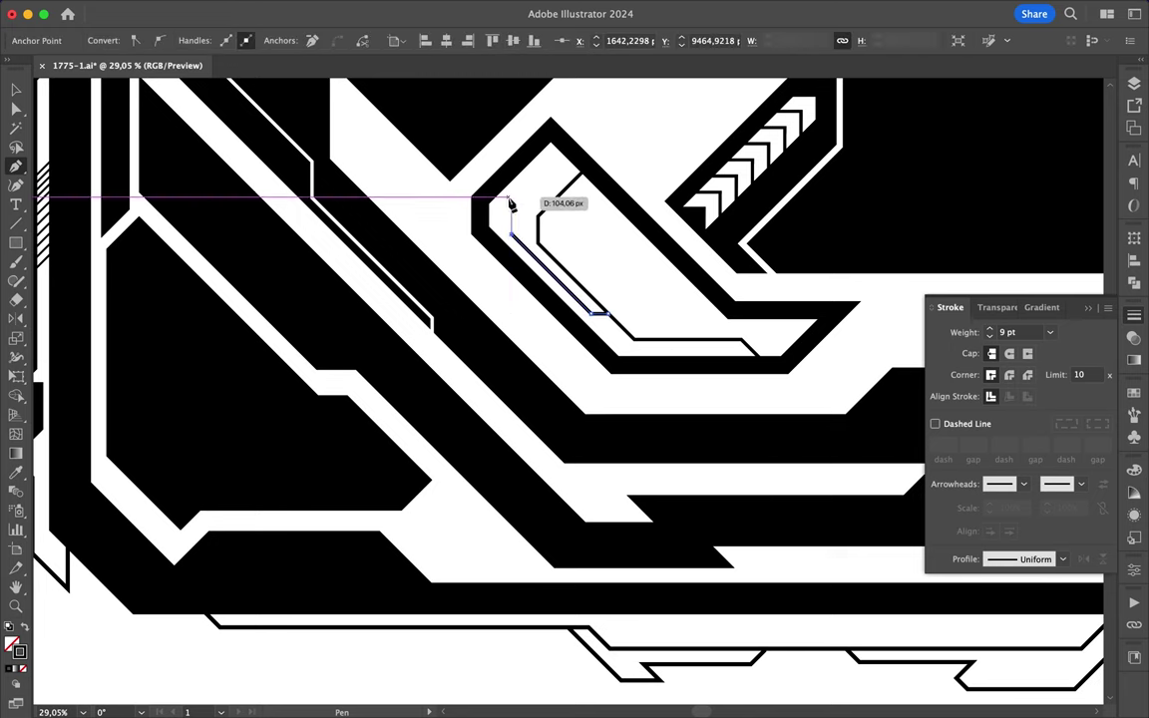
scroll(587, 164, "down", 3)
scroll(758, 224, "down", 2)
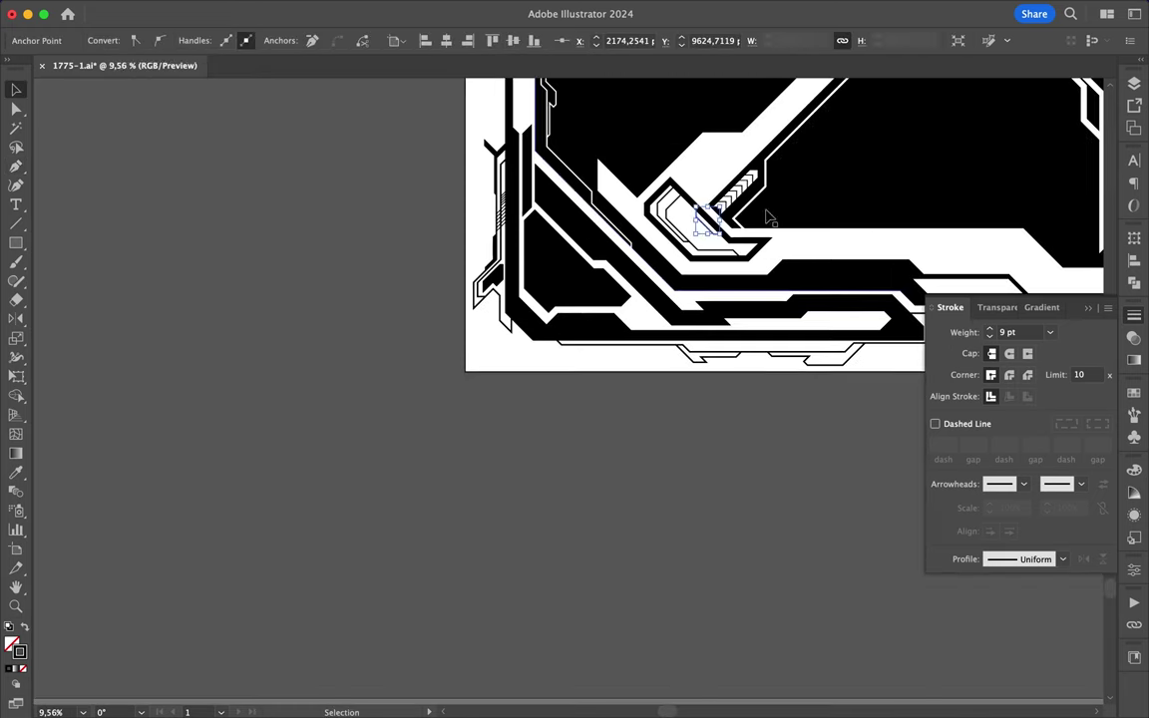
scroll(722, 420, "down", 2)
key("v")
key("ctrl+shift+a")
scroll(722, 420, "down", 2)
- Place the artwork into the Photoshop poster and move its layer below Layout Poster
key("ctrl+a")
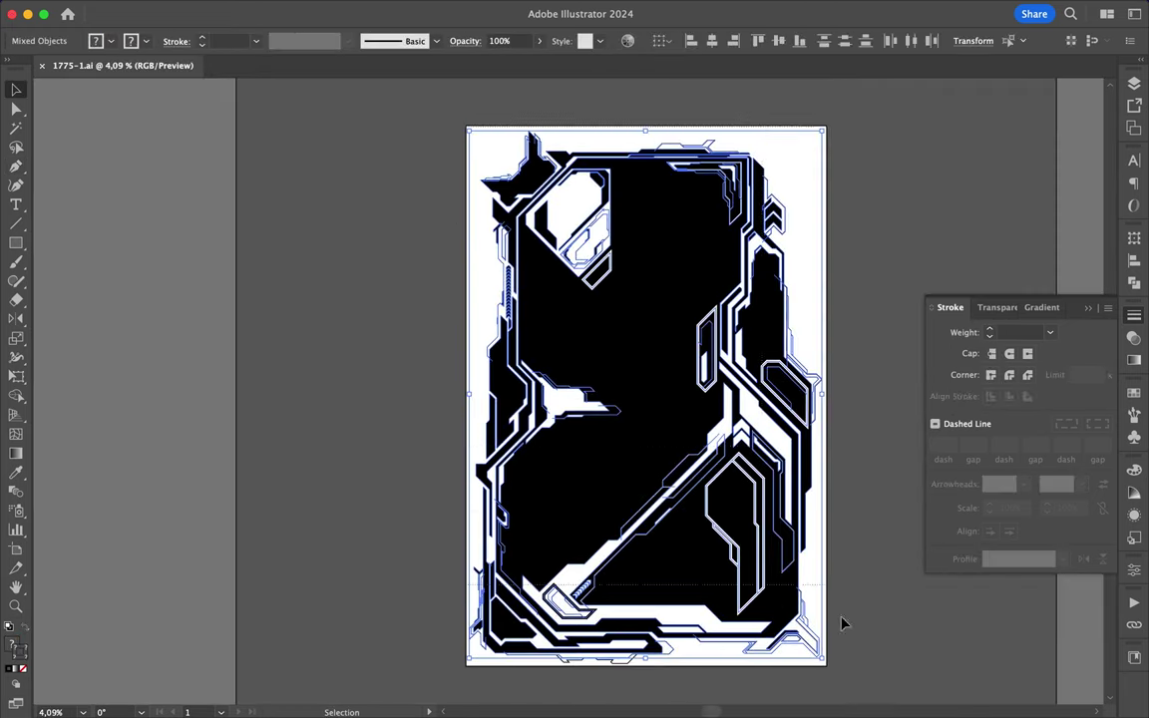
left_click_drag(843, 620, 404, 195)
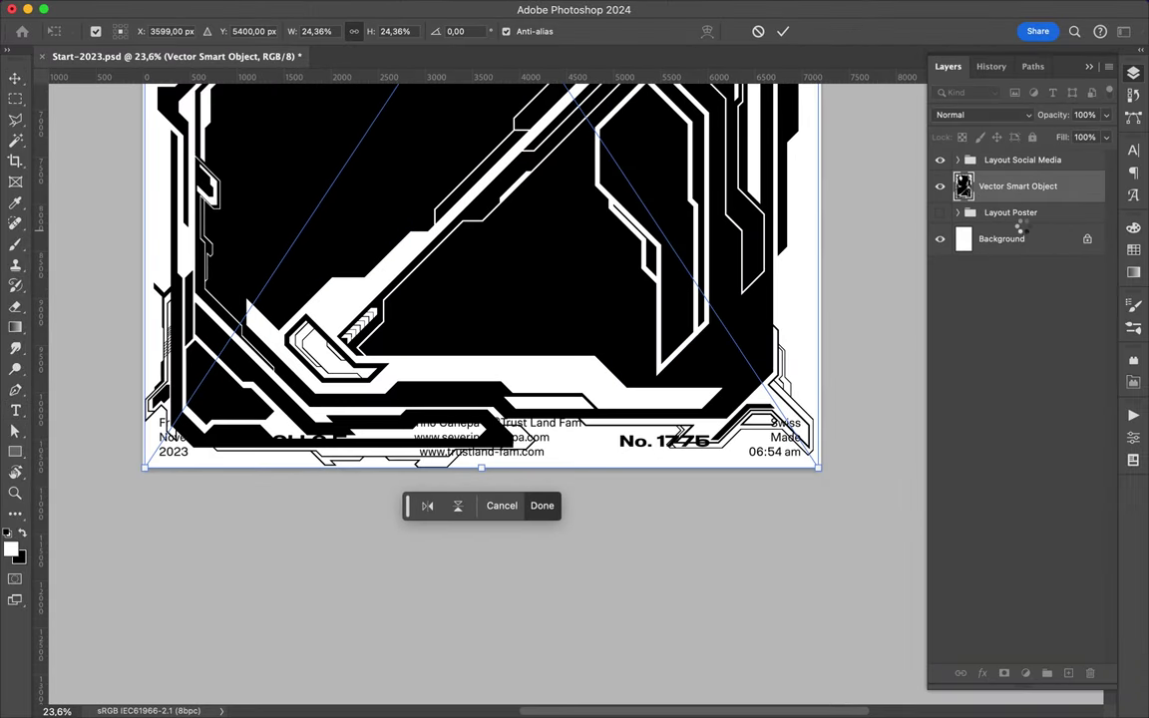
key("Return")
key("t")
left_click_drag(1017, 186, 1008, 221)
key("ctrl+0")
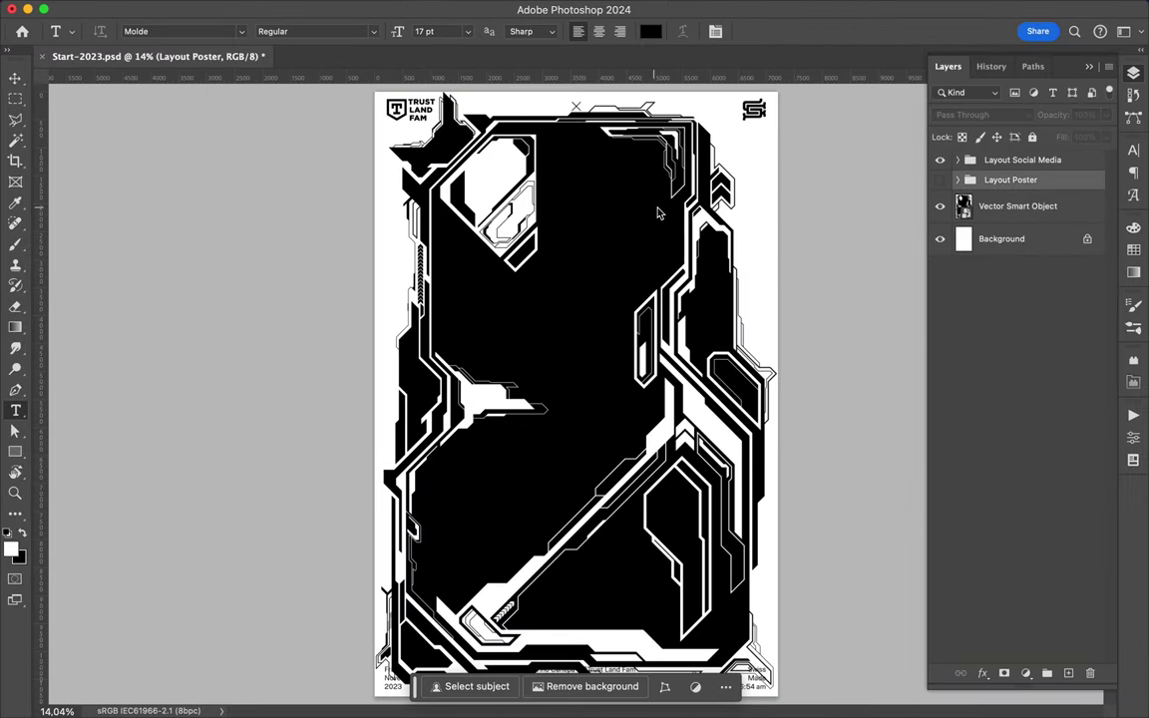
left_click(997, 207)
- Shrink the placed artwork with Free Transform from its top-left and bottom-right corners
key("ctrl+t")
left_click_drag(377, 95, 385, 104)
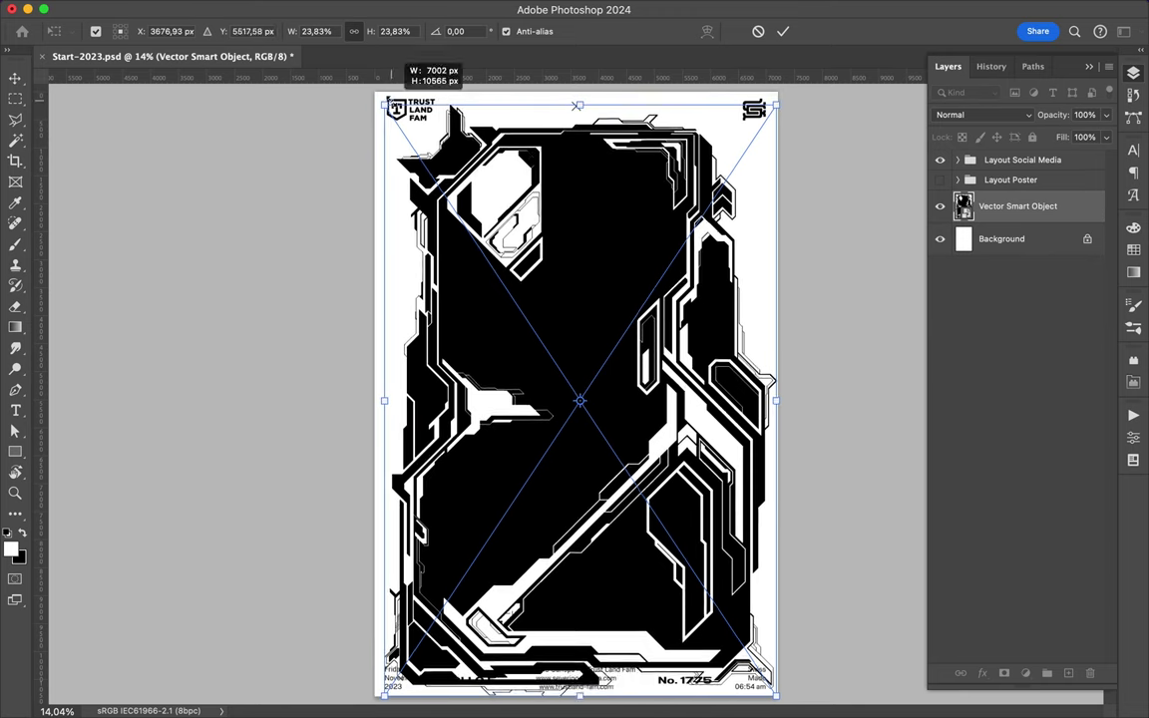
left_click_drag(776, 695, 744, 649)
key("Return")
key("t")
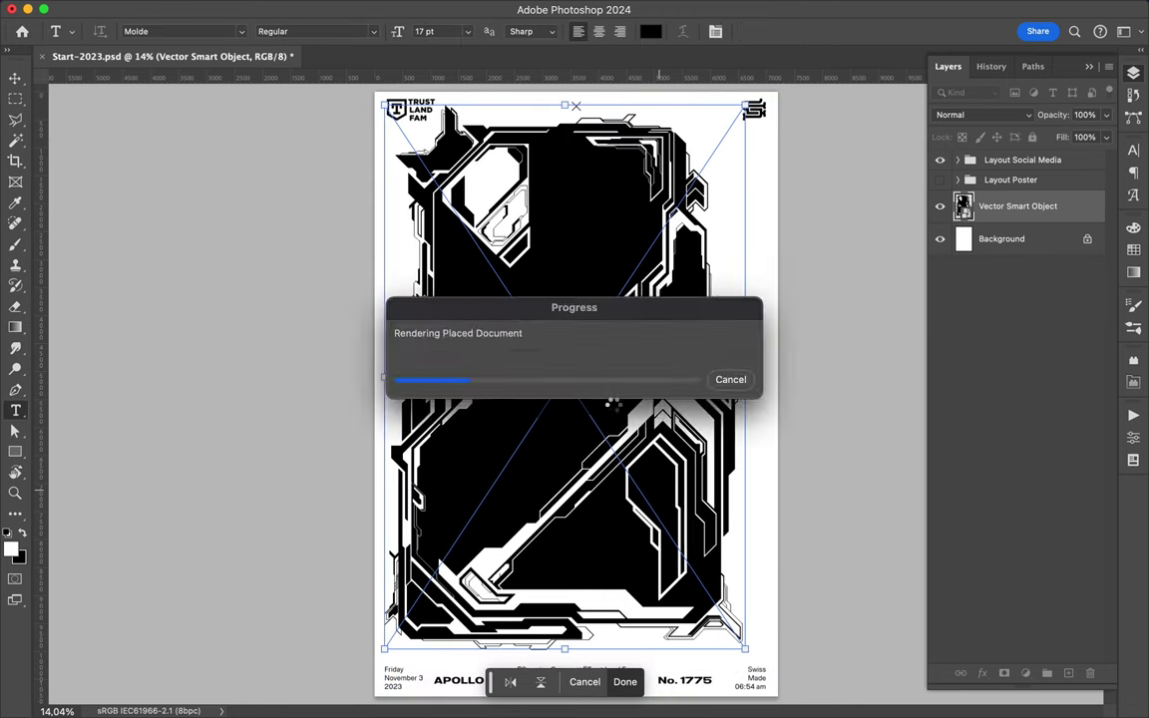
mouse_move(584, 393)
left_mouse_down()
mouse_move(630, 417)
mouse_move(590, 445)
left_mouse_up()
key("Escape")
key("v")
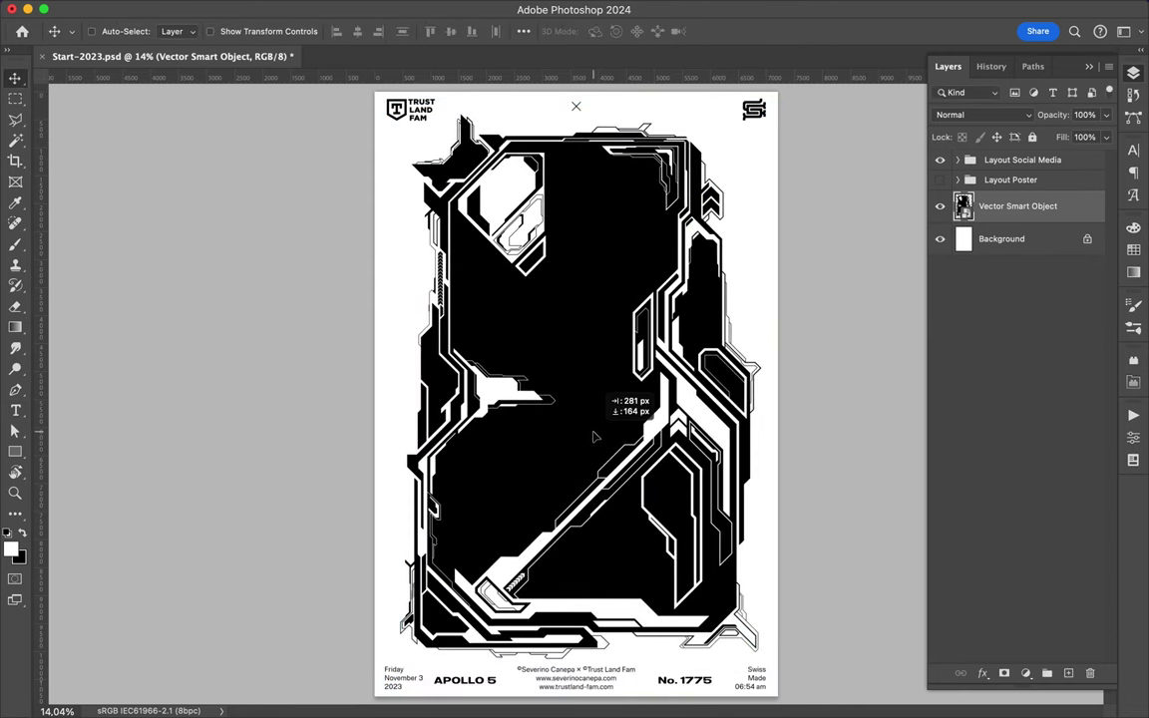
- Enlarge the artwork slightly toward the top-right and left to fit the layout
key("ctrl+t")
left_click_drag(760, 110, 769, 106)
left_click_drag(398, 382, 392, 382)
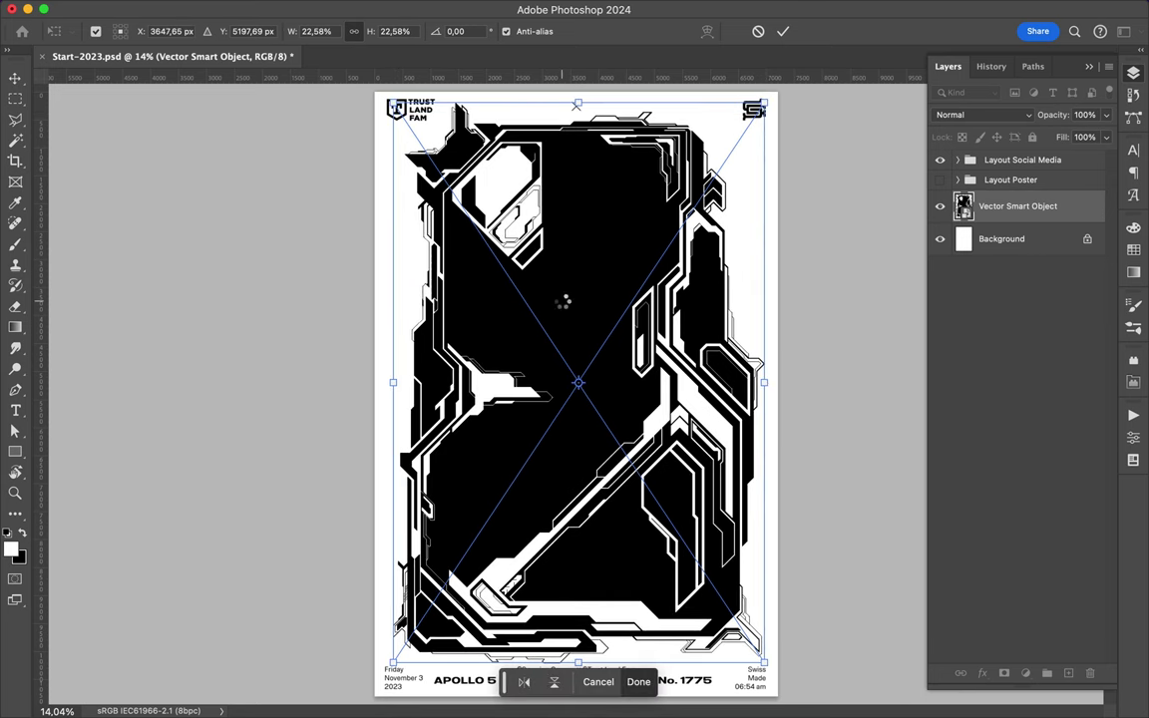
key("Return")
left_click(811, 12)
left_click(847, 46)
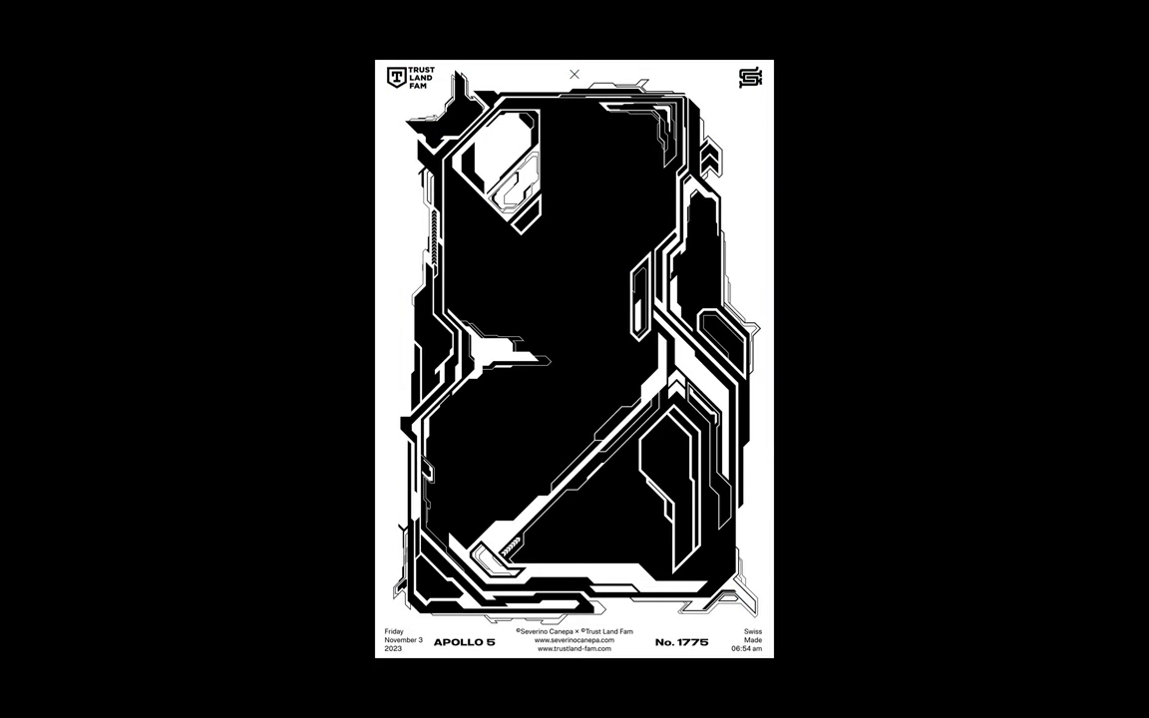